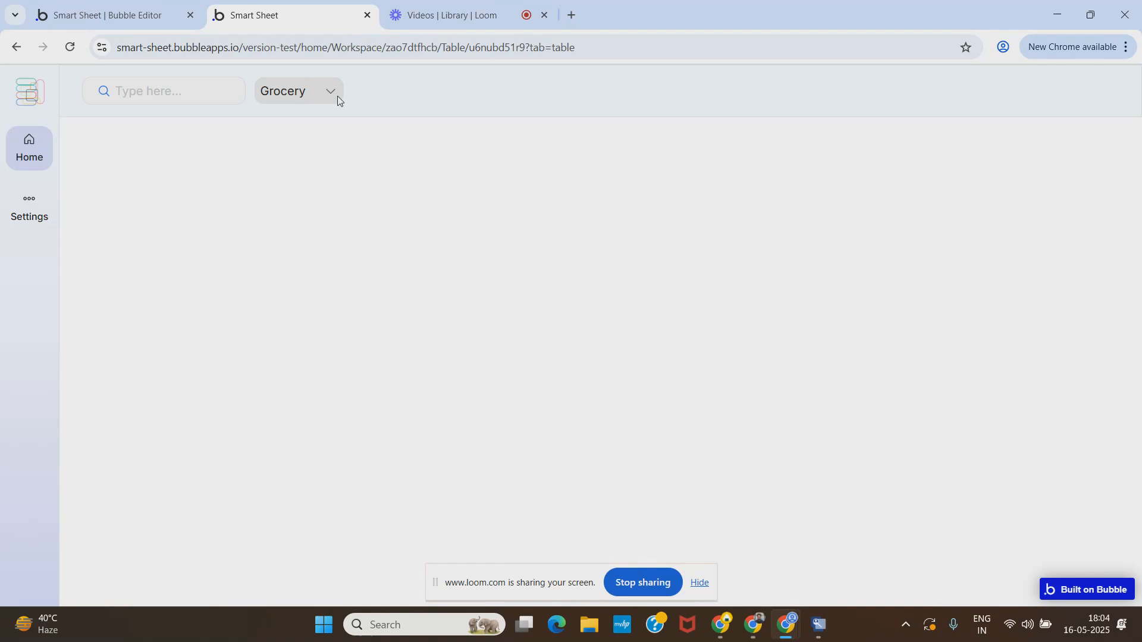
Switch to the Bubble editor and add a group focus element to the view page.
left_click(126, 20)
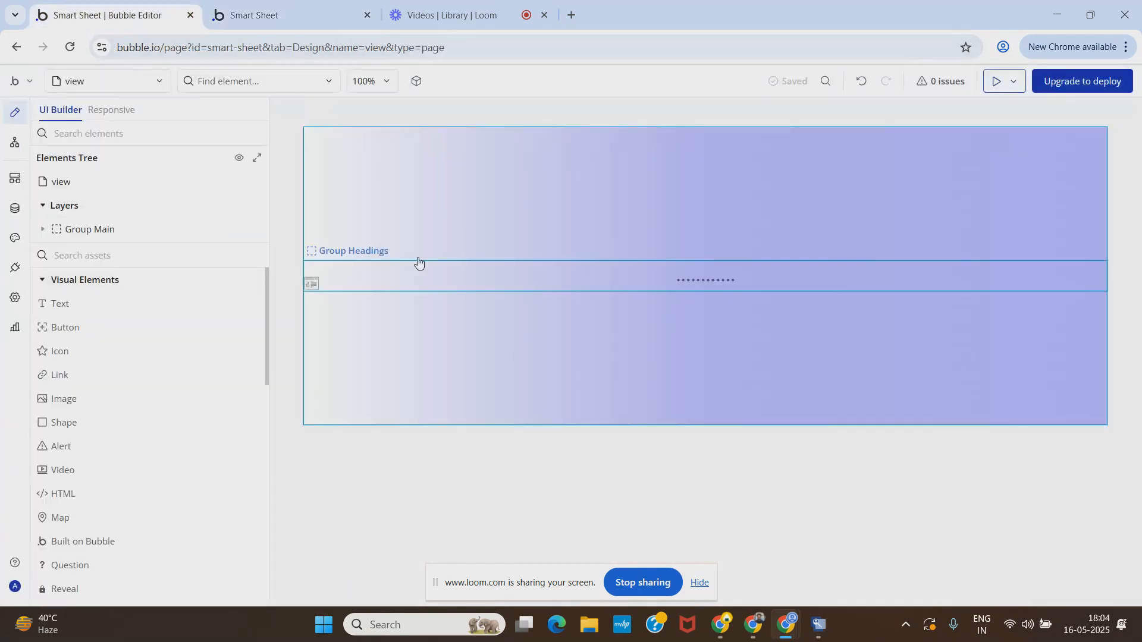
left_click(48, 230)
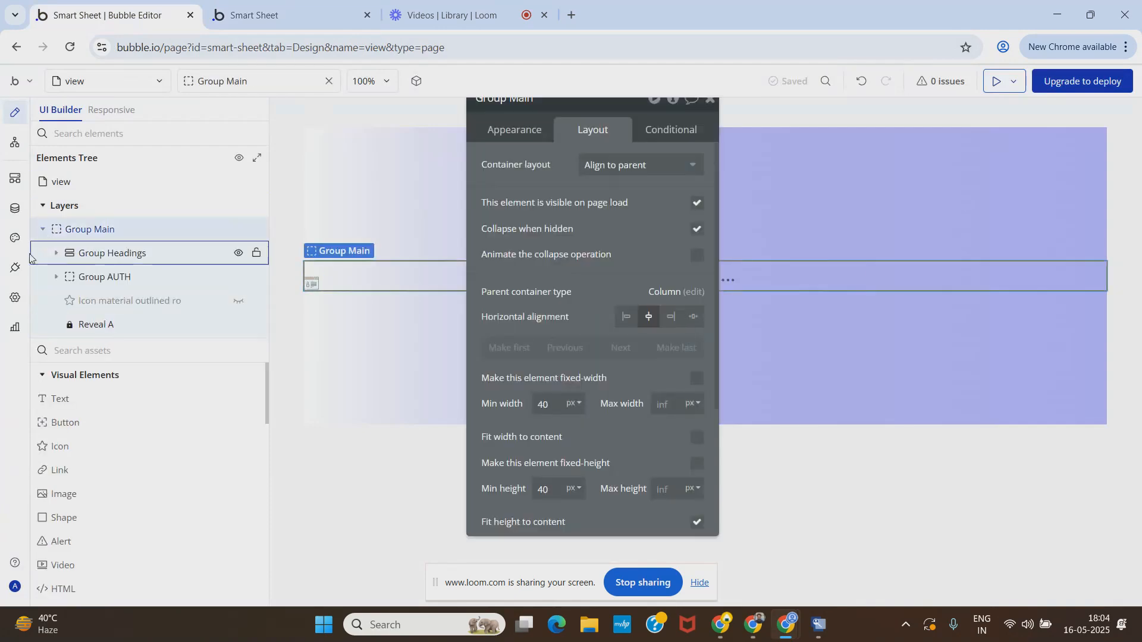
left_click(42, 229)
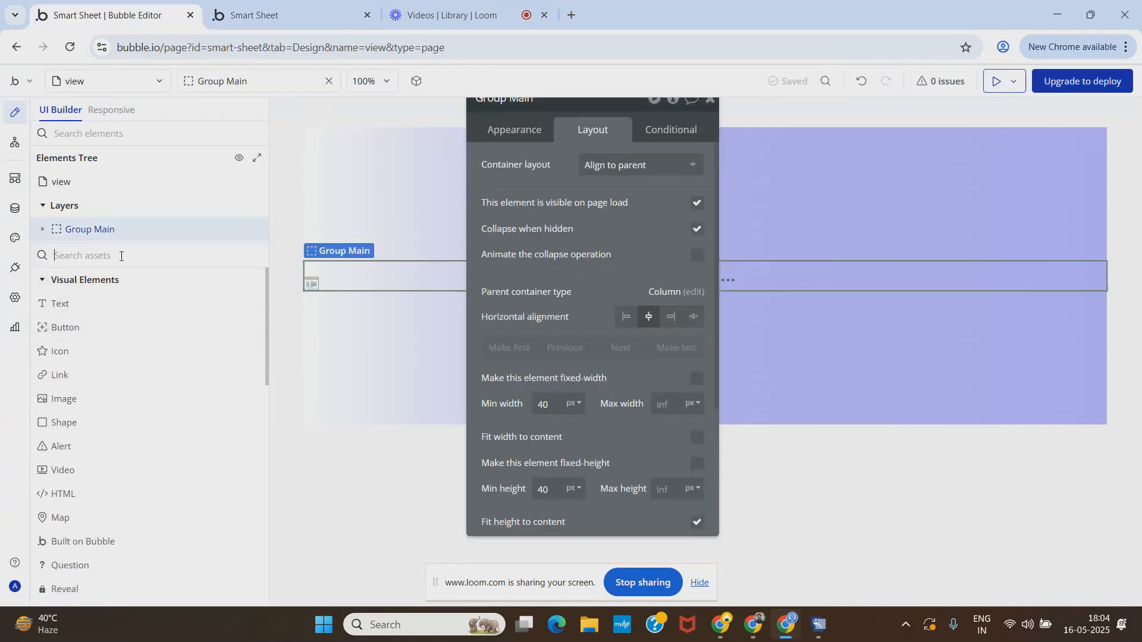
type("Gr")
left_click_drag(78, 376, 328, 407)
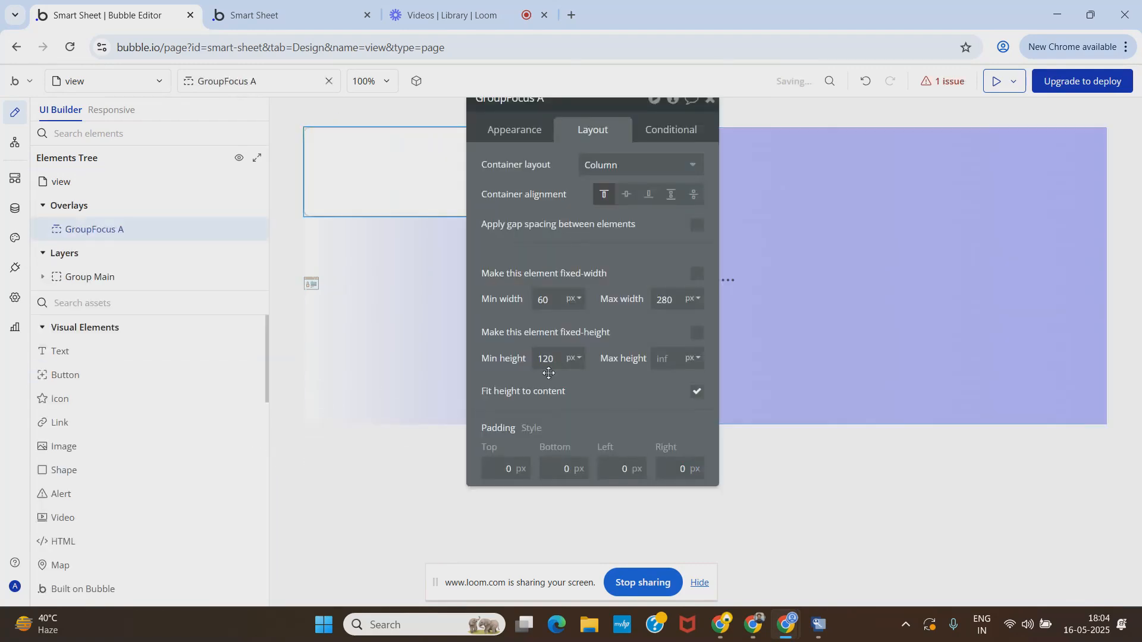
Rename the new group focus element to "GroupFocus Tables".
left_click_drag(540, 170, 551, 238)
left_click(565, 168)
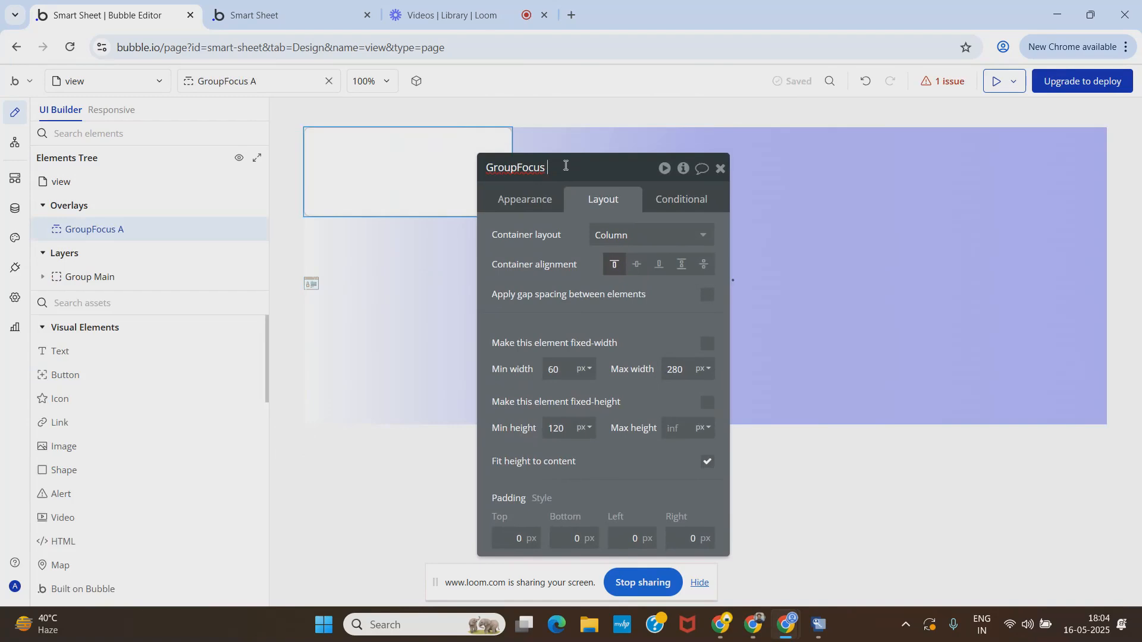
type("Tables")
left_click(543, 284)
Set the maximum width of GroupFocus Tables to 200 px.
left_click_drag(551, 306, 634, 324)
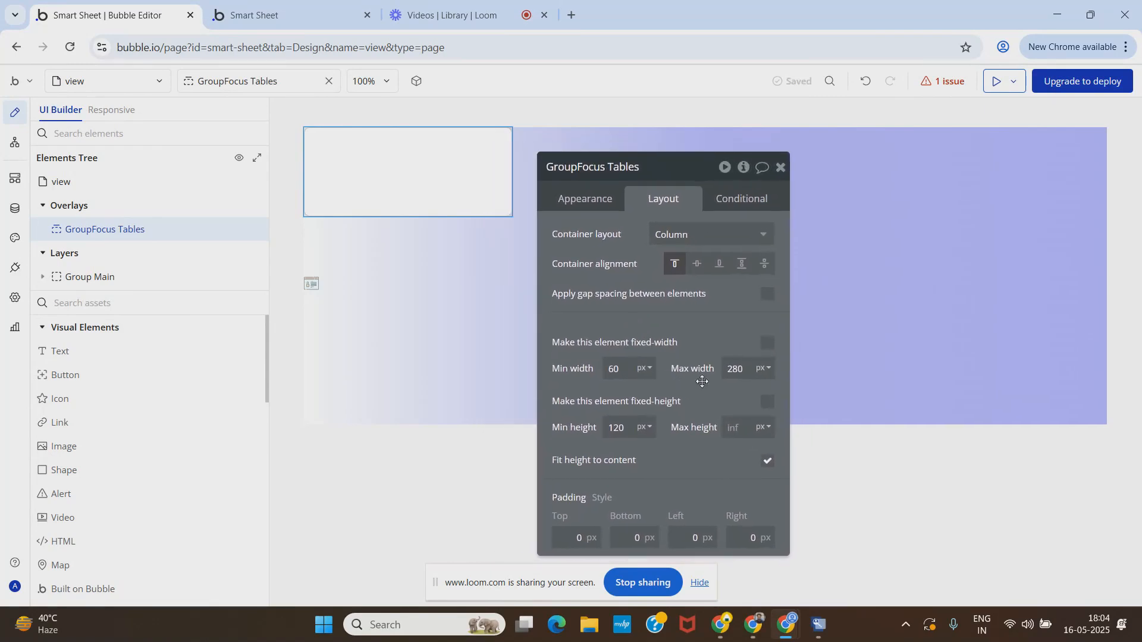
double_click(740, 374)
type("200")
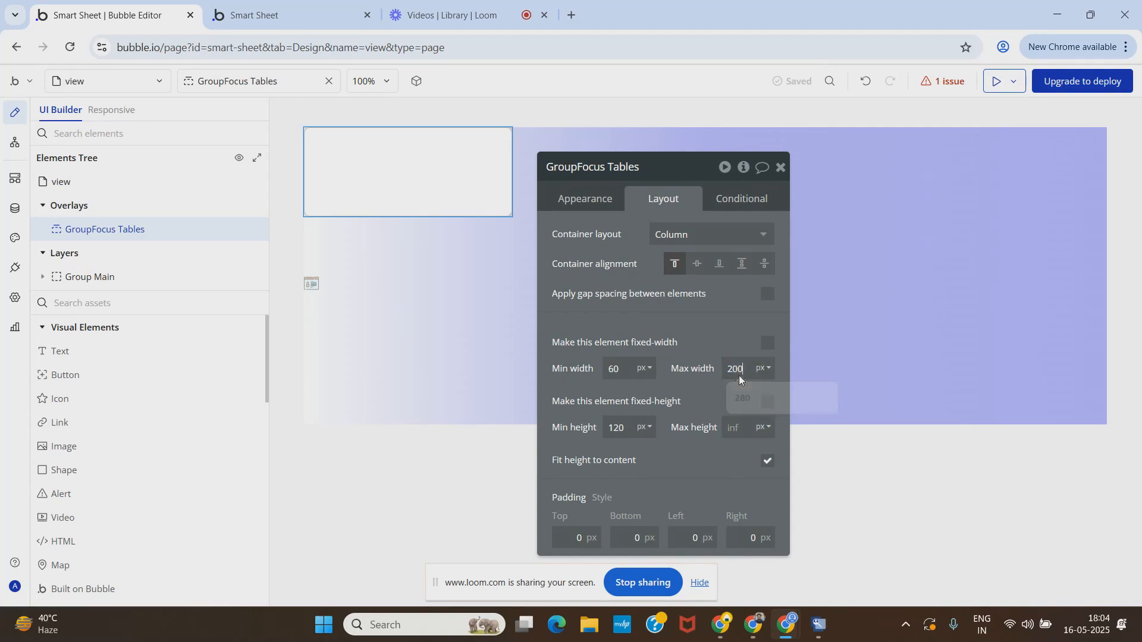
left_click(738, 321)
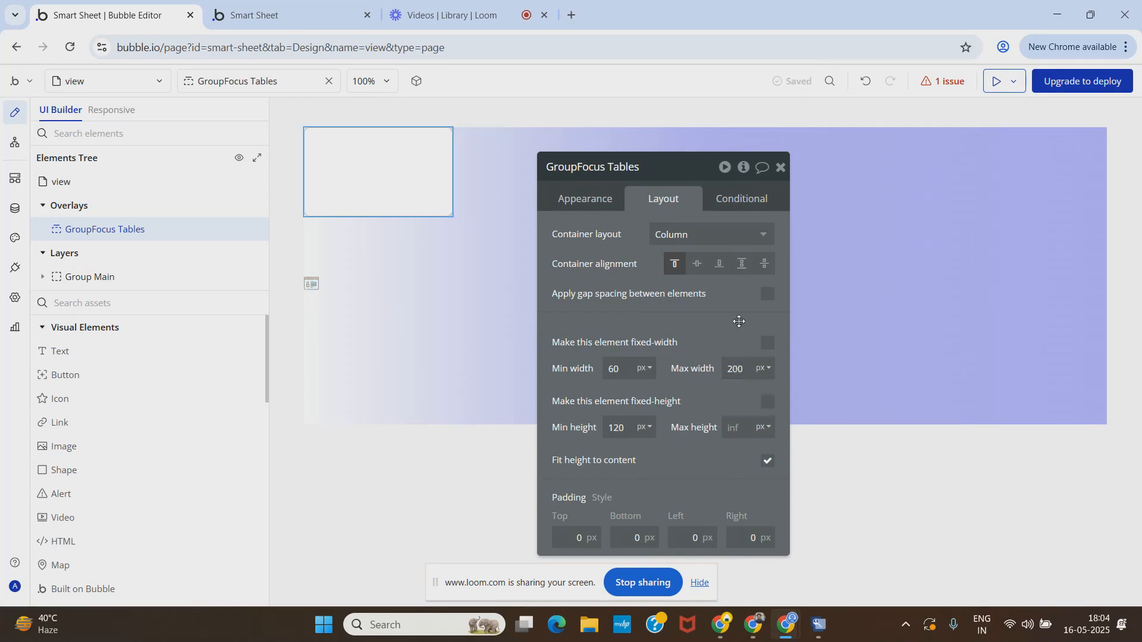
Compare with the table dropdown in the app preview and set the maximum width of GroupFocus Tables to 160 px.
left_click(272, 16)
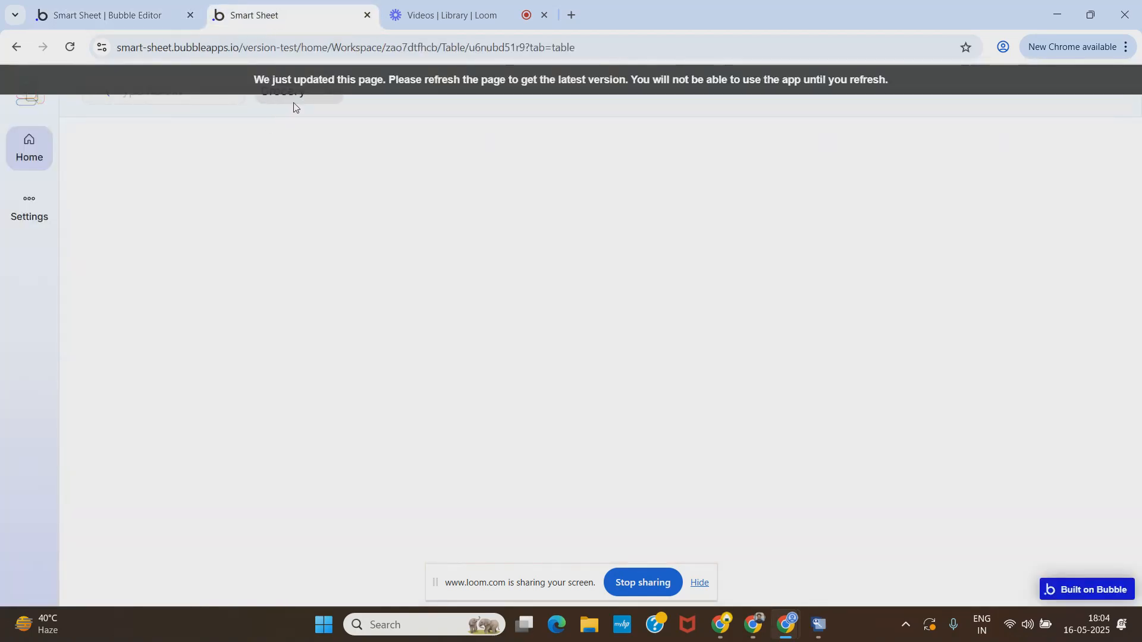
left_click(110, 15)
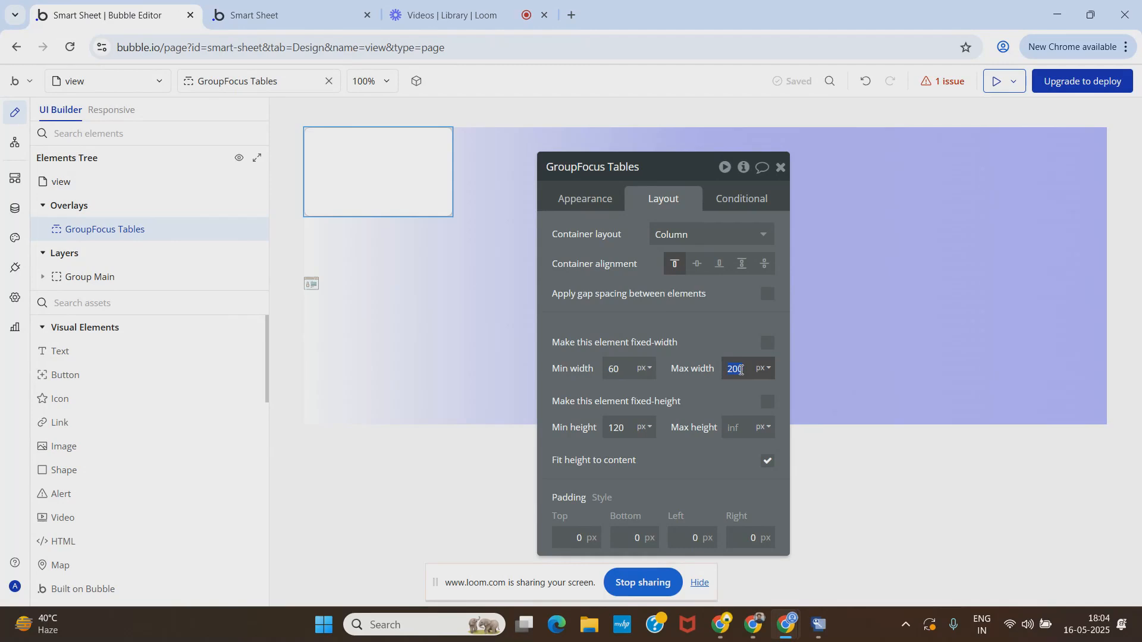
left_click(724, 341)
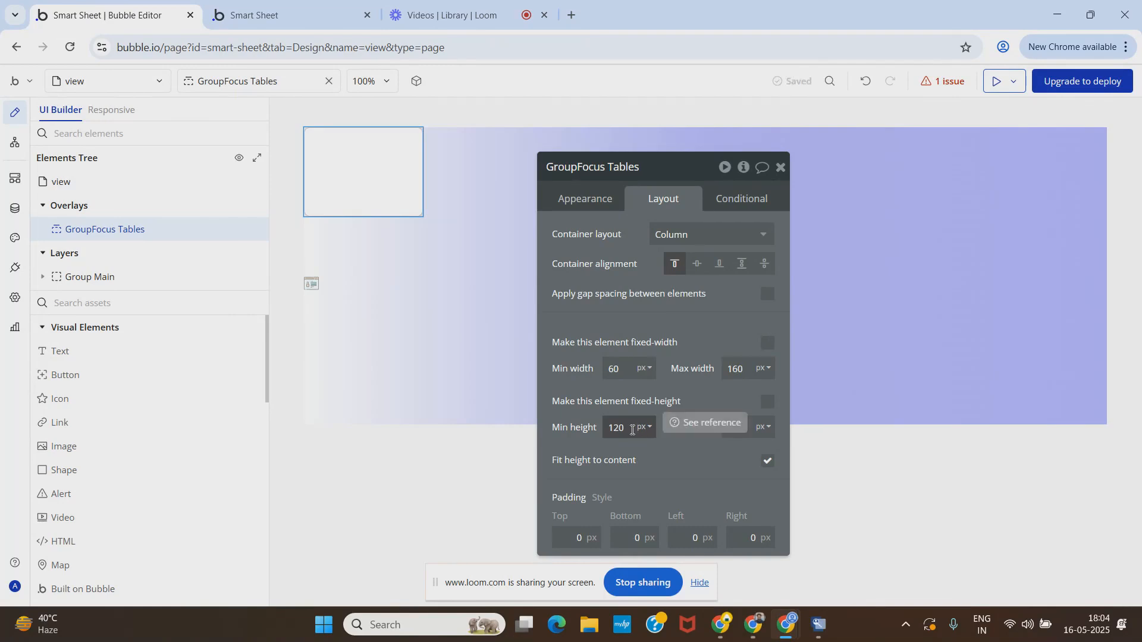
Try to find the table dropdown's icon as reference element for GroupFocus Tables, searching for "ico" and the view page's elements for "group".
left_click(596, 201)
left_click(672, 232)
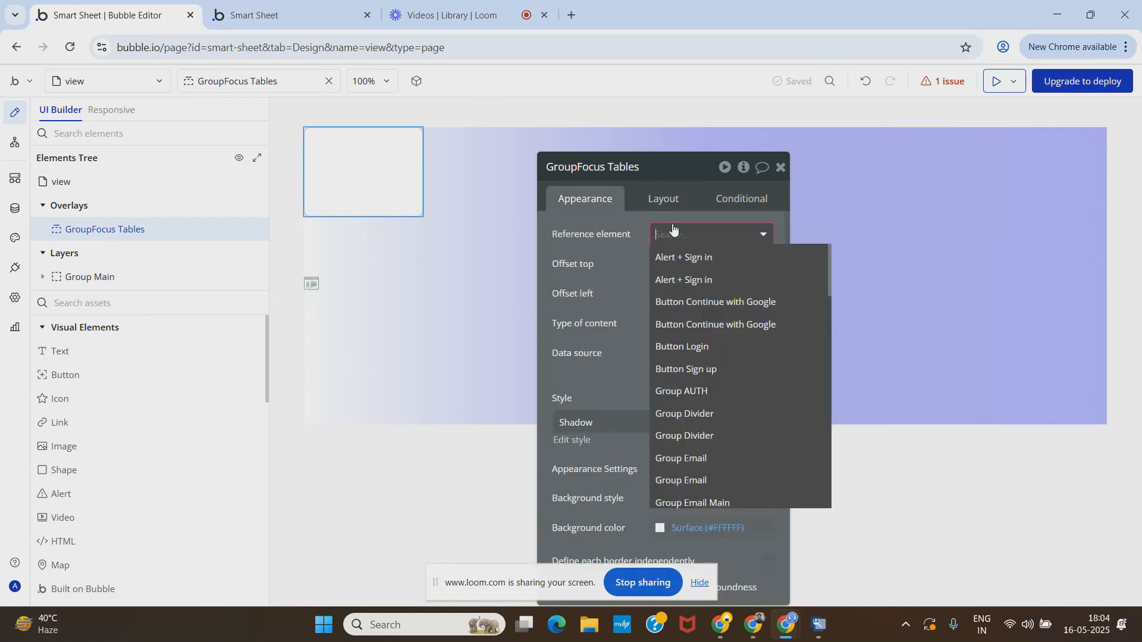
type("ico")
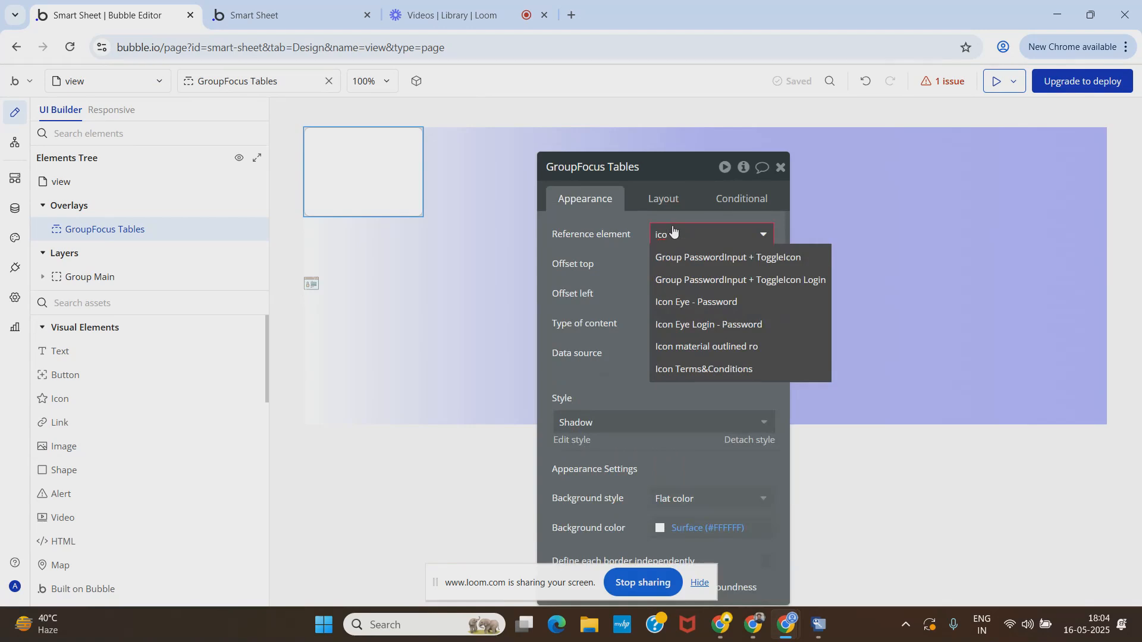
mouse_move(732, 345)
left_click(252, 82)
type("group")
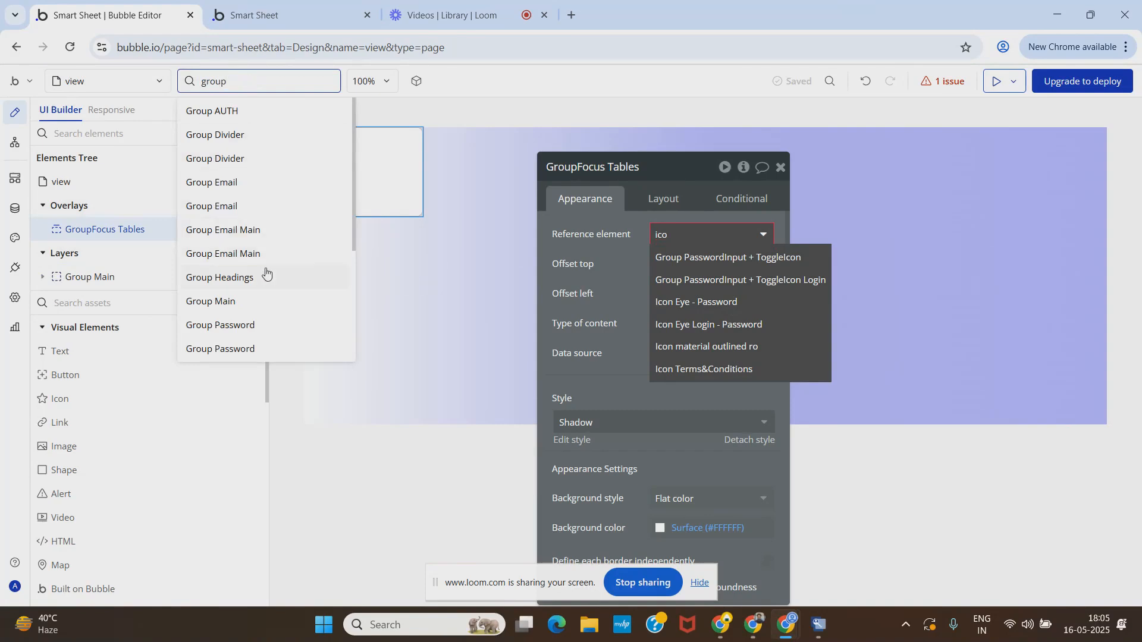
scroll(265, 280, "down", 3)
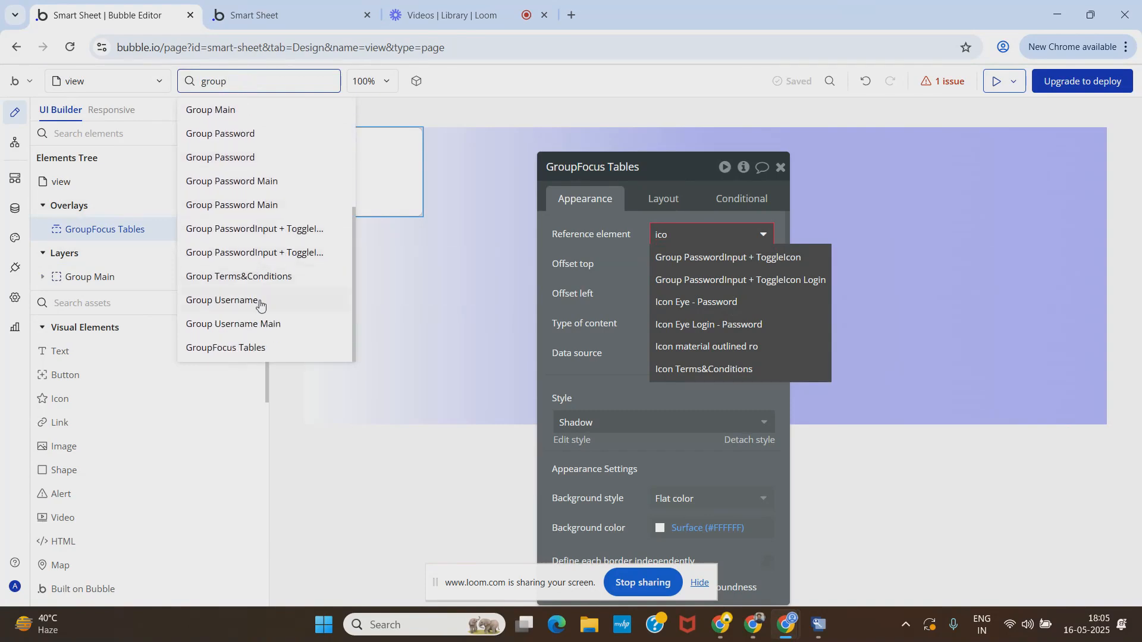
left_click(40, 278)
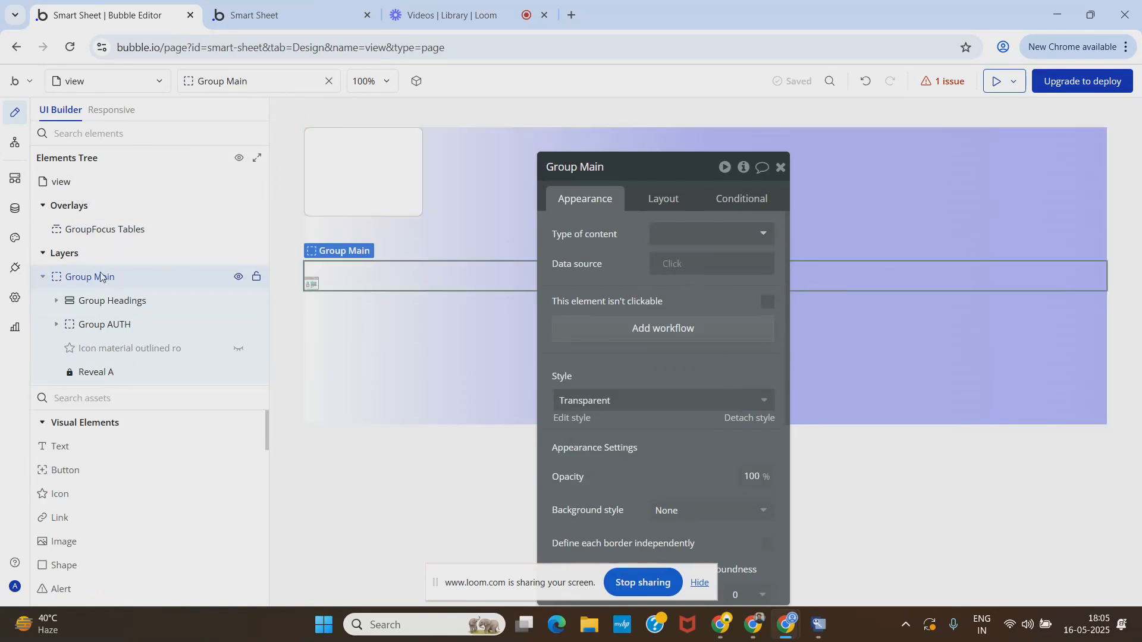
Move GroupFocus Tables from the view page to the home page by cutting and pasting it.
left_click(111, 236)
right_click(174, 234)
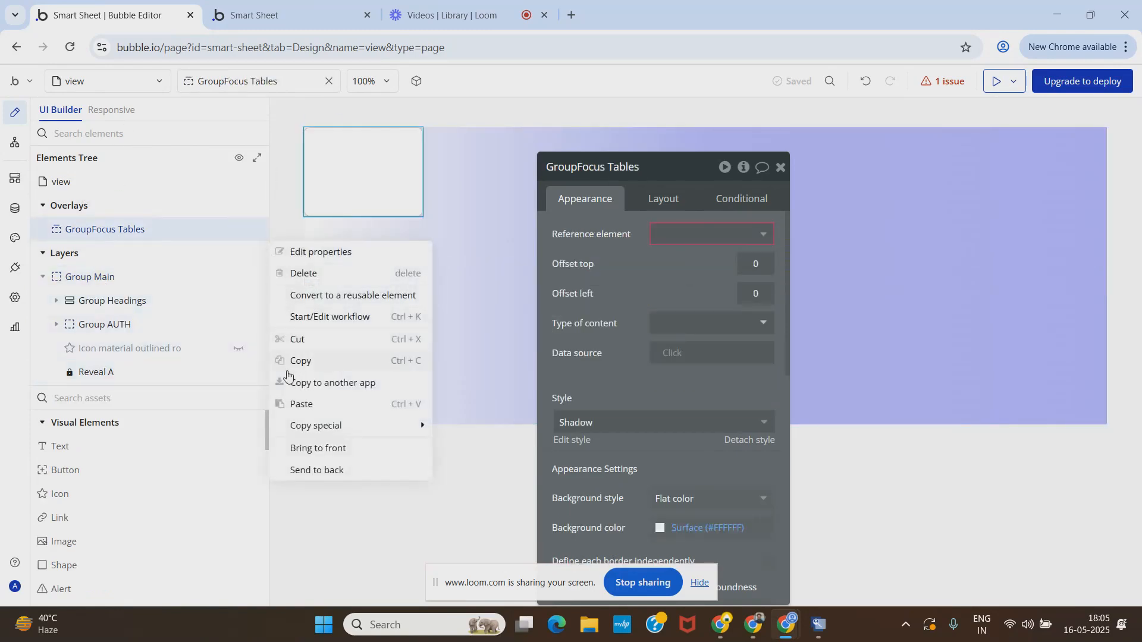
left_click(295, 343)
left_click(92, 83)
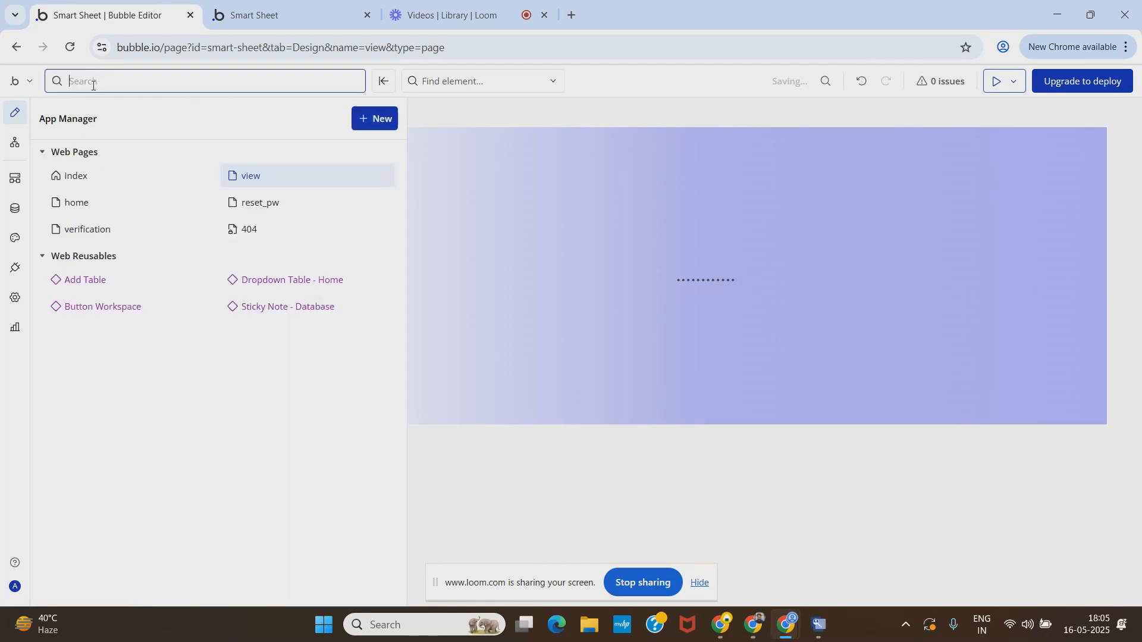
left_click(89, 210)
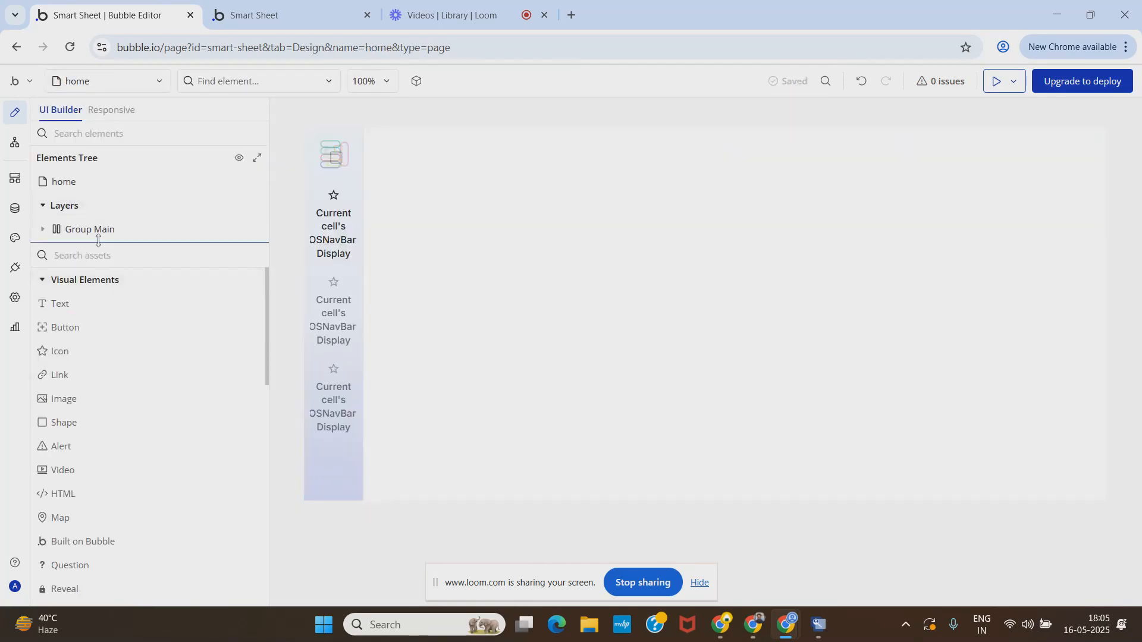
left_click(66, 187)
right_click(66, 186)
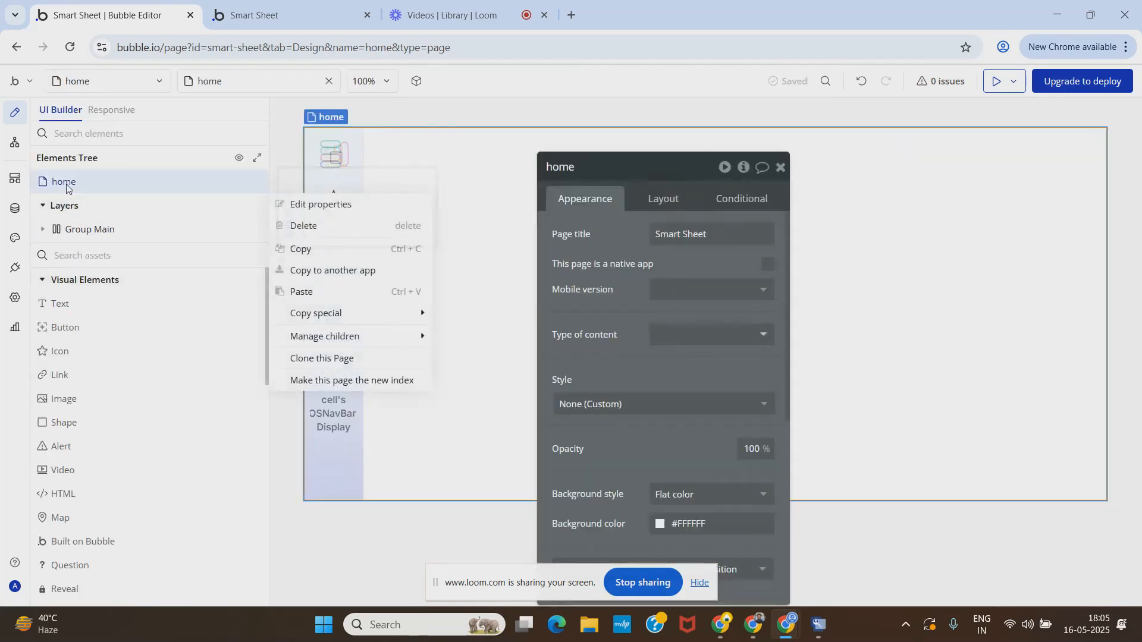
left_click(303, 292)
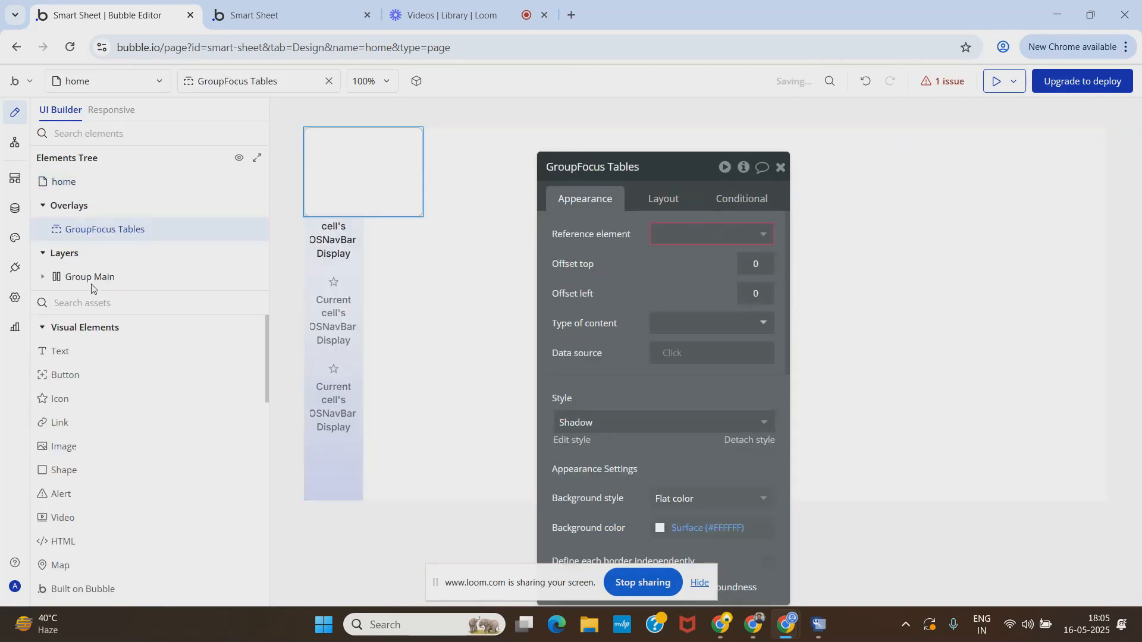
Find the caret-down icon of the table dropdown on the home page and rename it "Icon Caret Down Tables Dropdown".
left_click(321, 86)
type("icon")
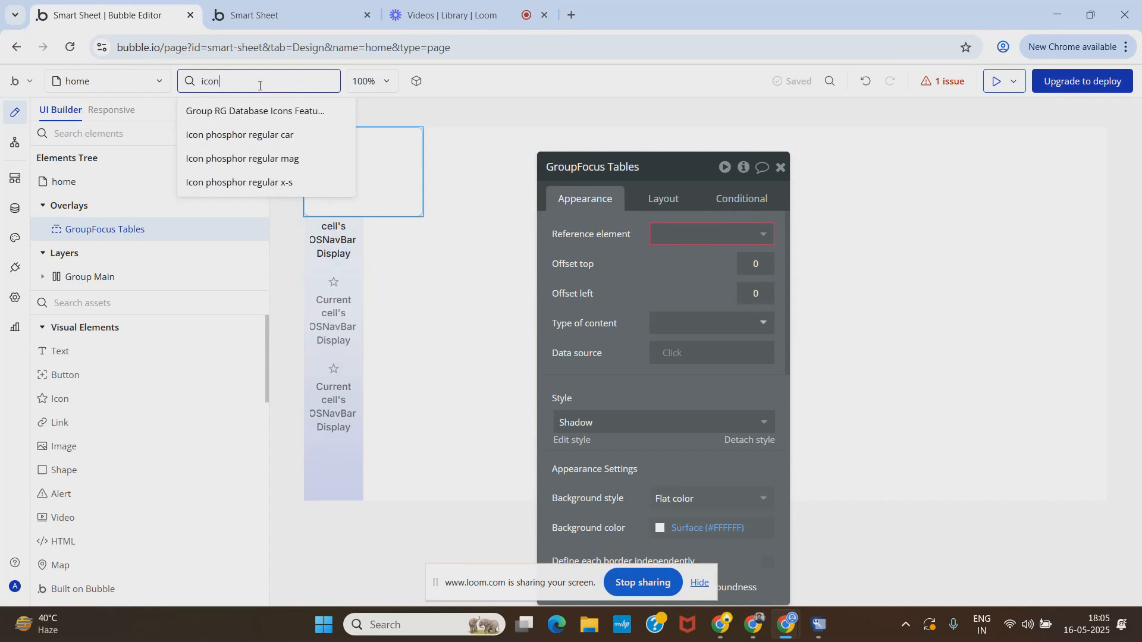
left_click(269, 136)
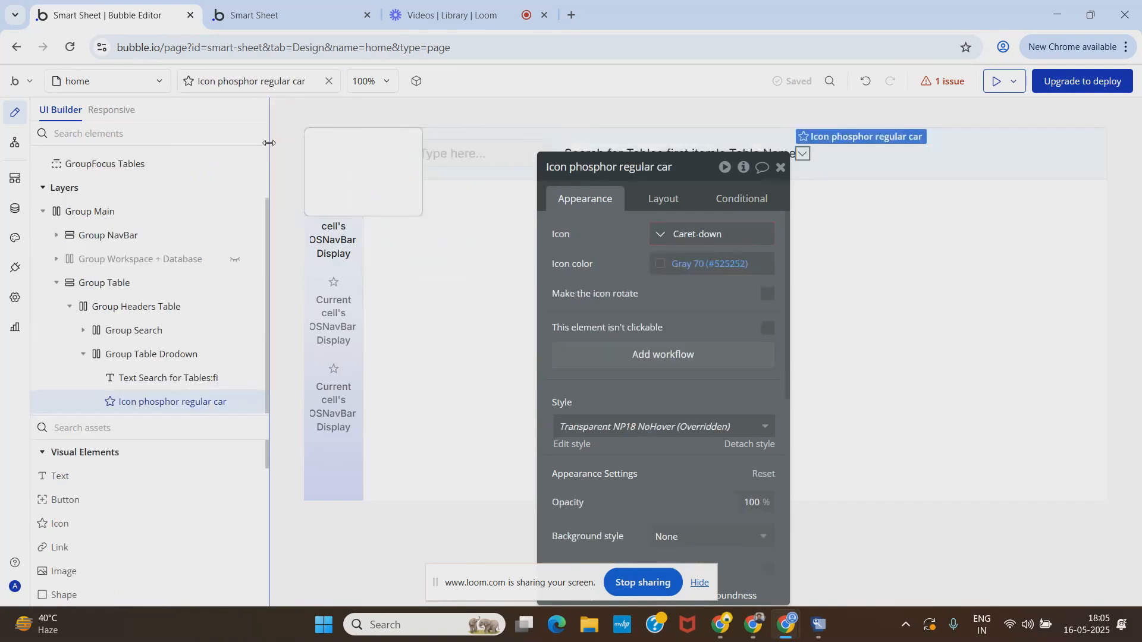
left_click_drag(630, 288, 786, 307)
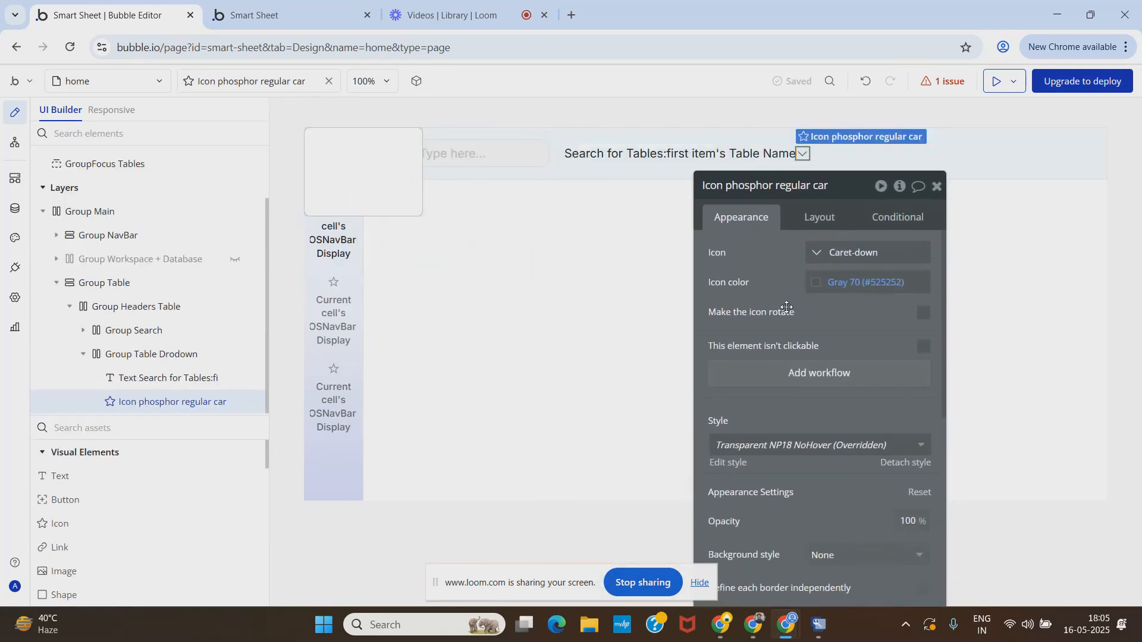
left_click(837, 184)
key("BackSpace")
key("BackSpace")
key("BackSpace")
key("BackSpace")
key("BackSpace")
key("BackSpace")
key("BackSpace")
key("BackSpace")
key("BackSpace")
key("BackSpace")
key("BackSpace")
key("BackSpace")
key("BackSpace")
key("BackSpace")
key("BackSpace")
key("BackSpace")
key("BackSpace")
key("BackSpace")
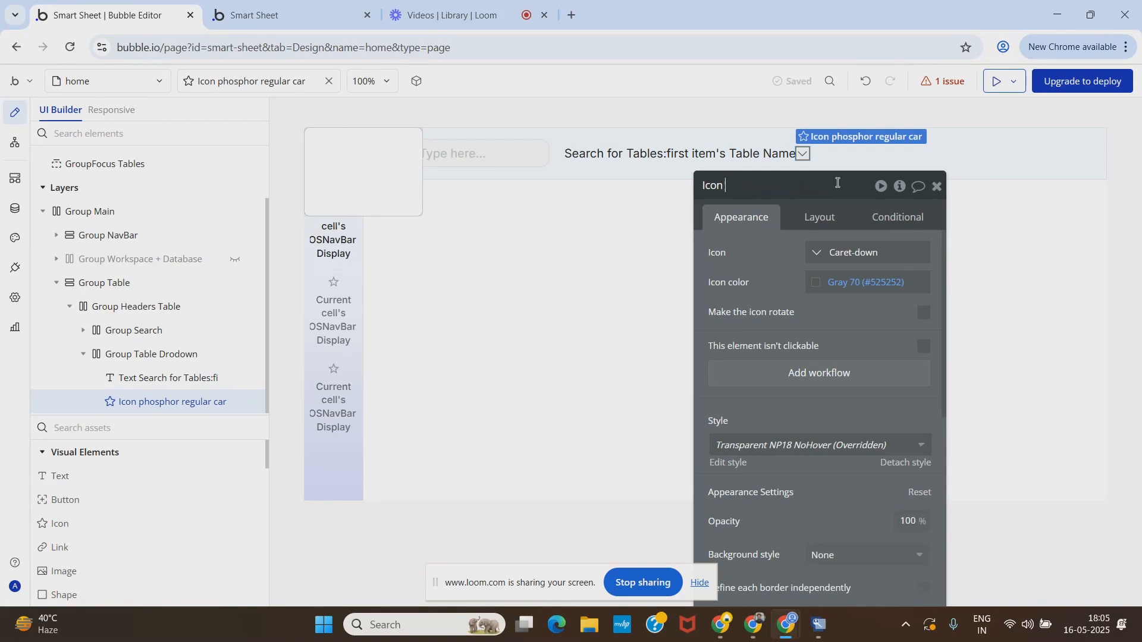
type("Caret Down Tables Dropdown")
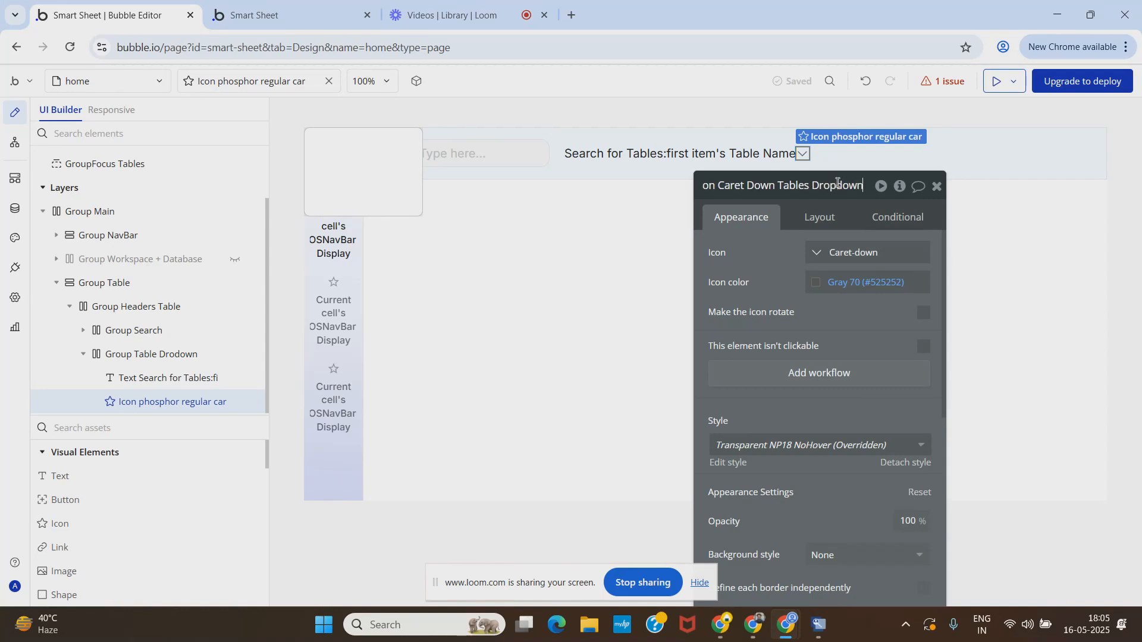
left_click(749, 303)
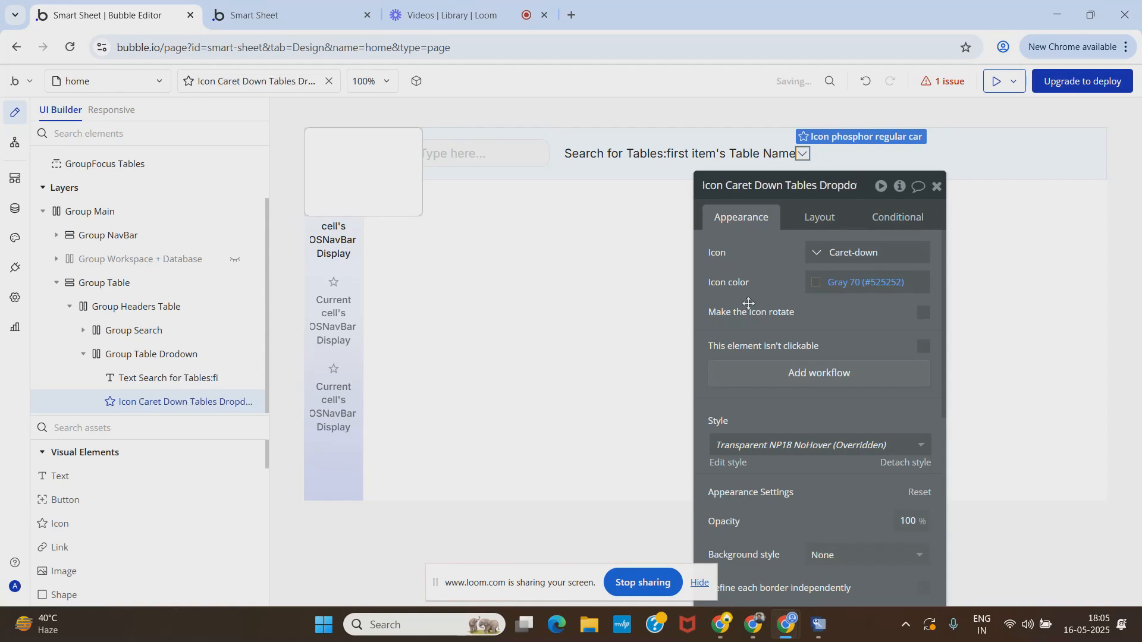
left_click_drag(748, 304, 700, 255)
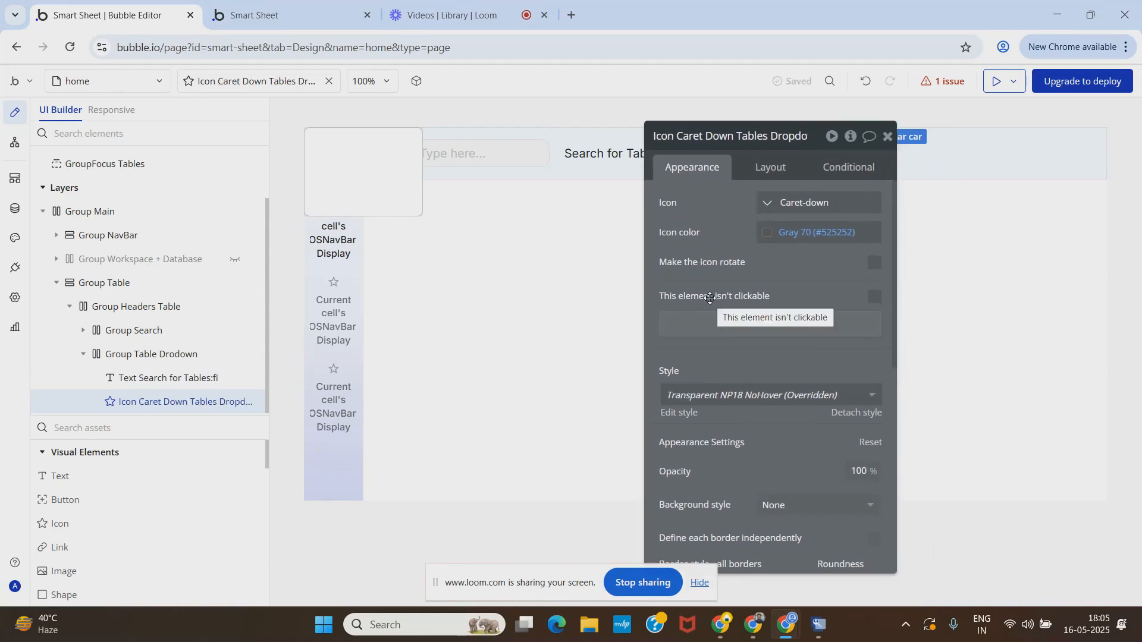
Set the reference element of GroupFocus Tables to Icon Caret Down Tables Dropdown and close its properties.
left_click(109, 166)
scroll(748, 340, "down", 3)
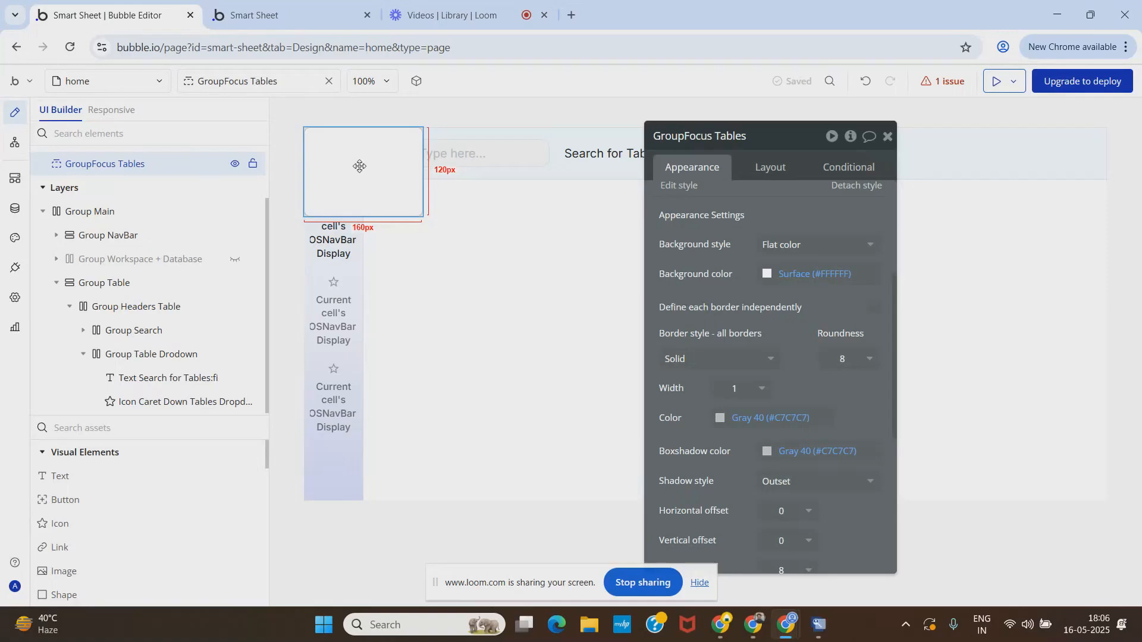
scroll(683, 365, "up", 3)
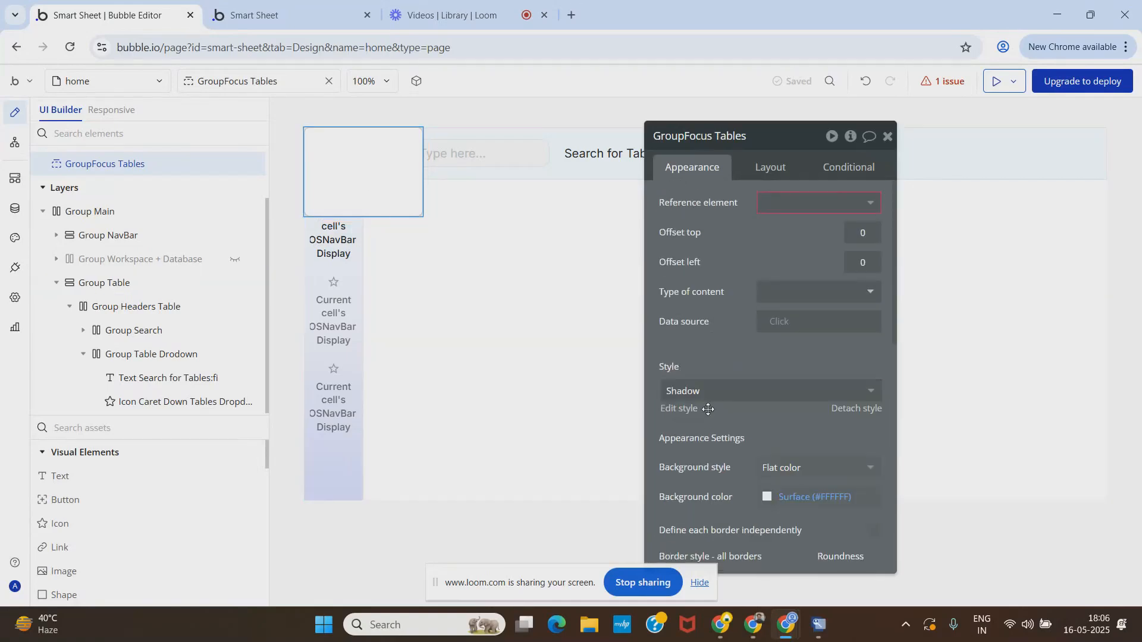
scroll(708, 409, "down", 5)
scroll(708, 410, "up", 5)
left_click(784, 204)
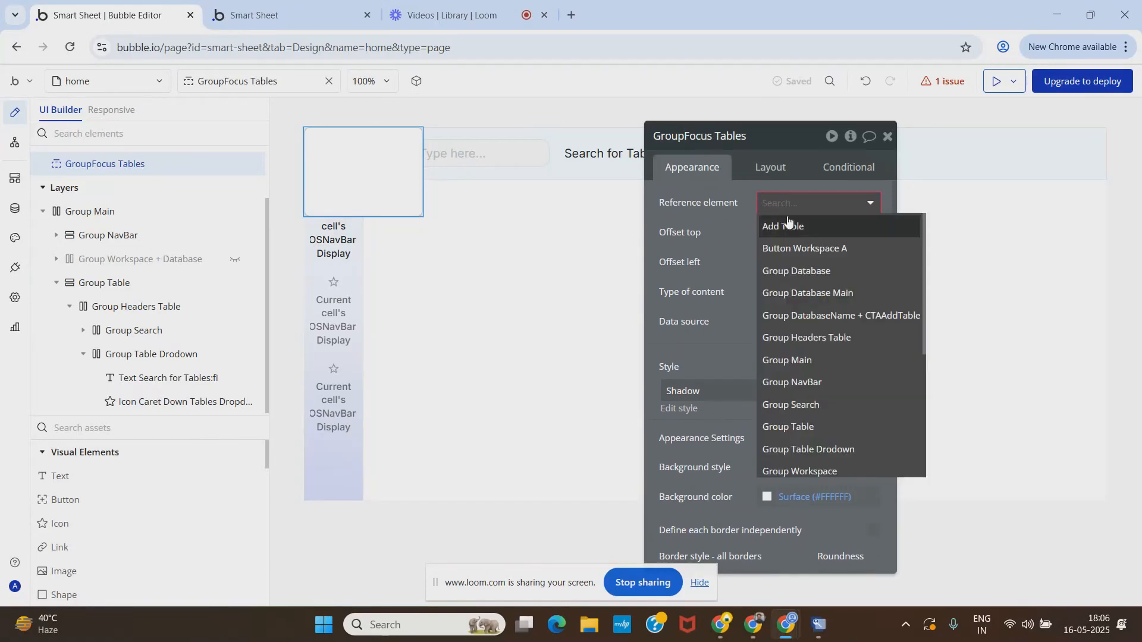
type("ico")
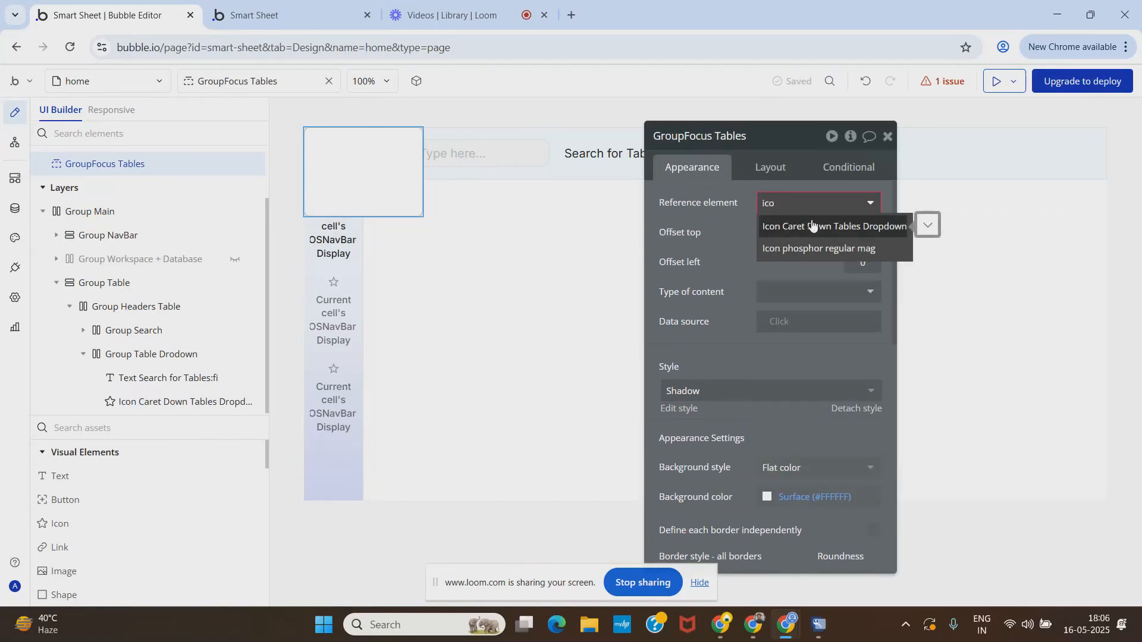
left_click(809, 226)
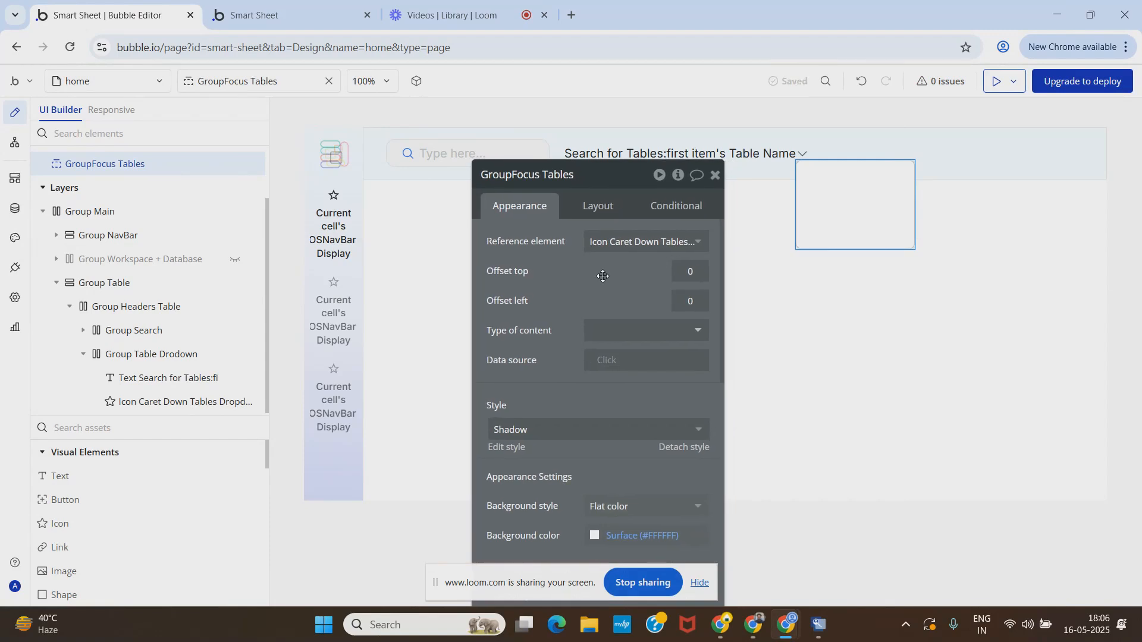
left_click_drag(601, 276, 589, 274)
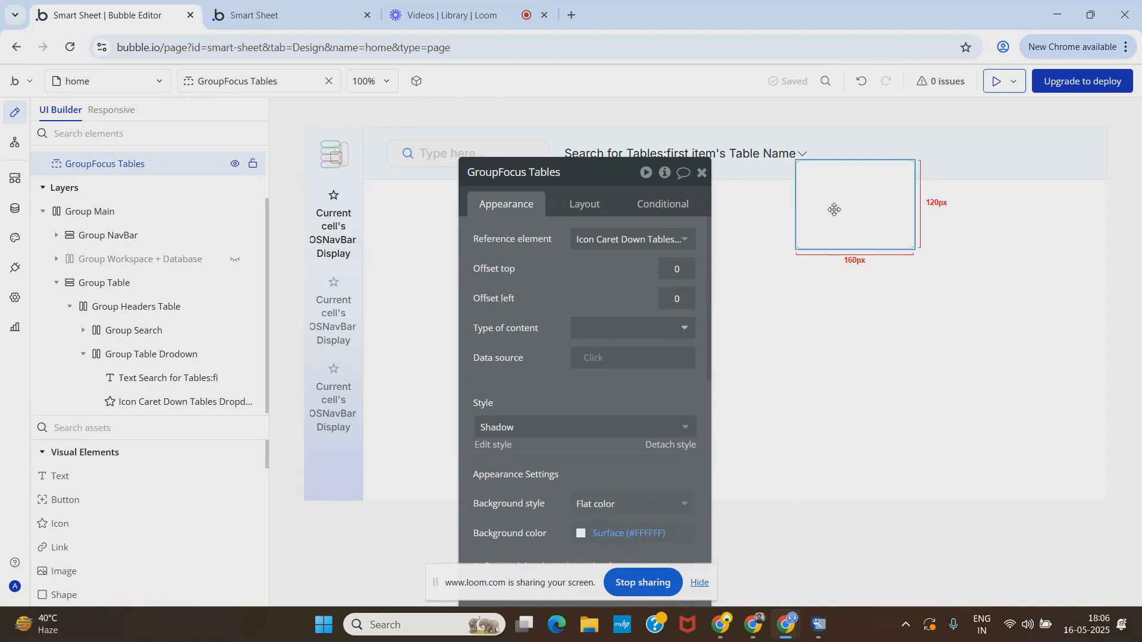
left_click(703, 174)
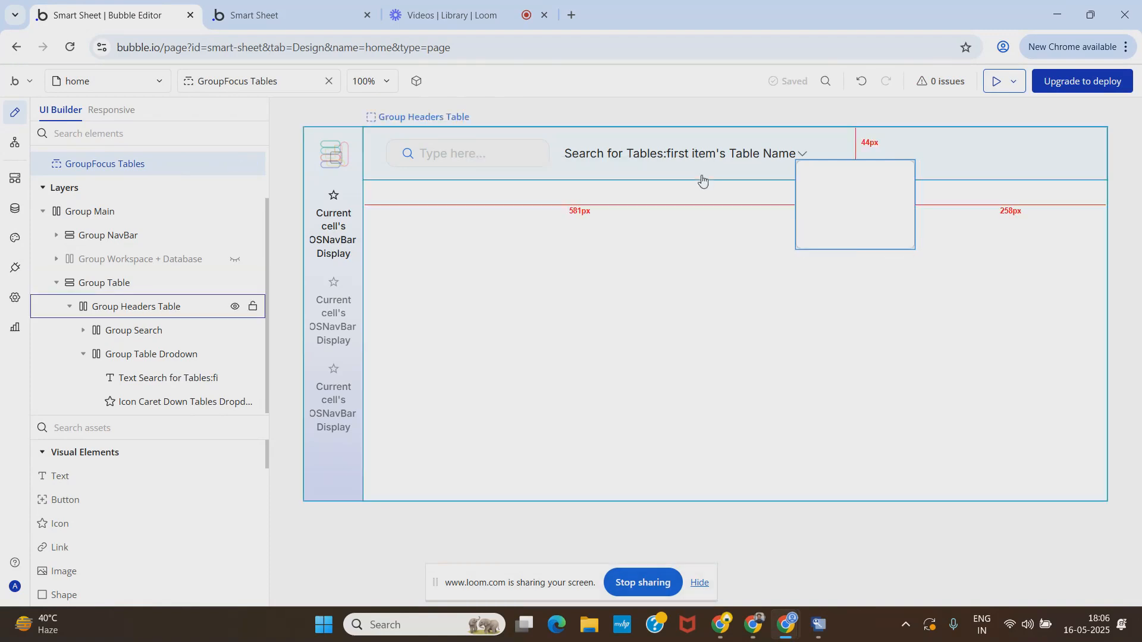
Reload the Smart Sheet preview to check the table header, and look at the properties of GroupFocus Tables in the editor.
left_click(289, 3)
key("F5")
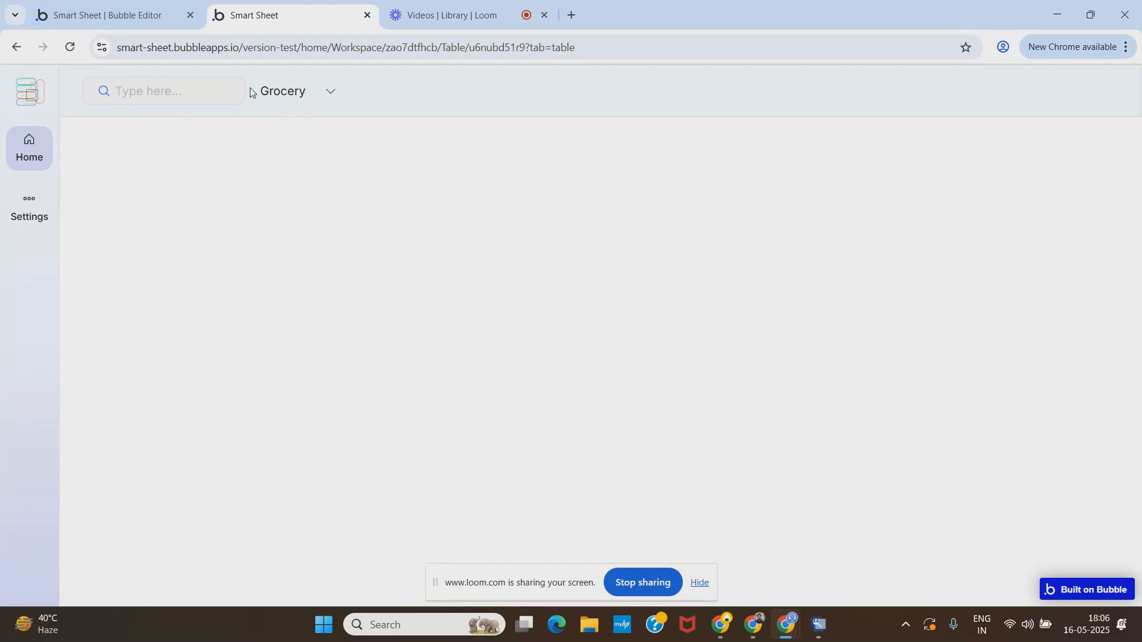
left_click(115, 6)
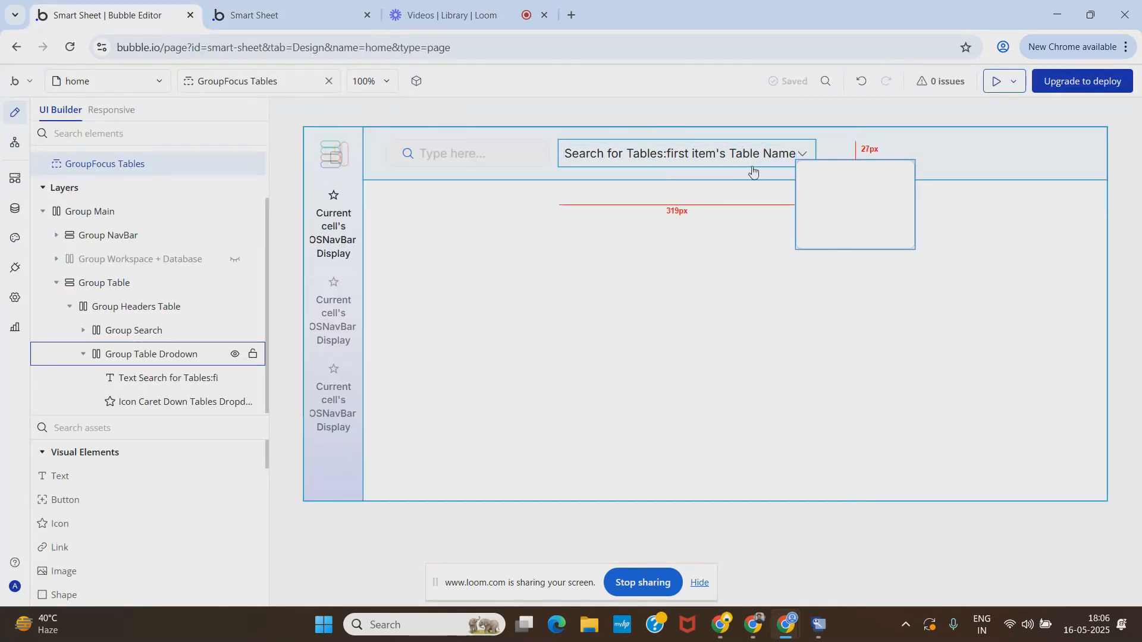
double_click(836, 186)
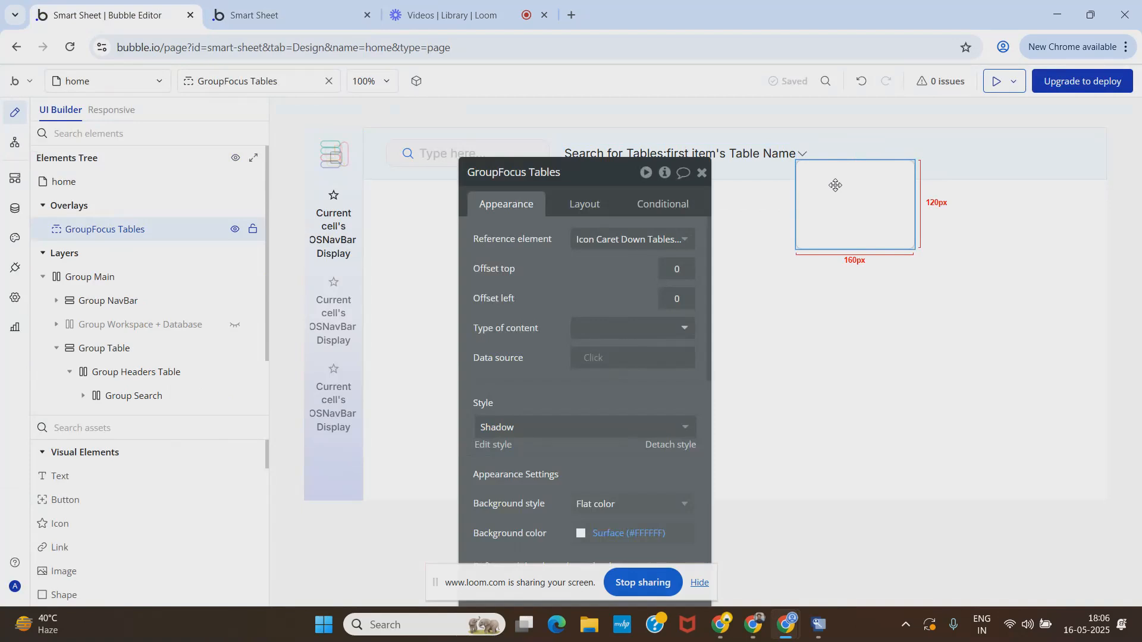
left_click(701, 173)
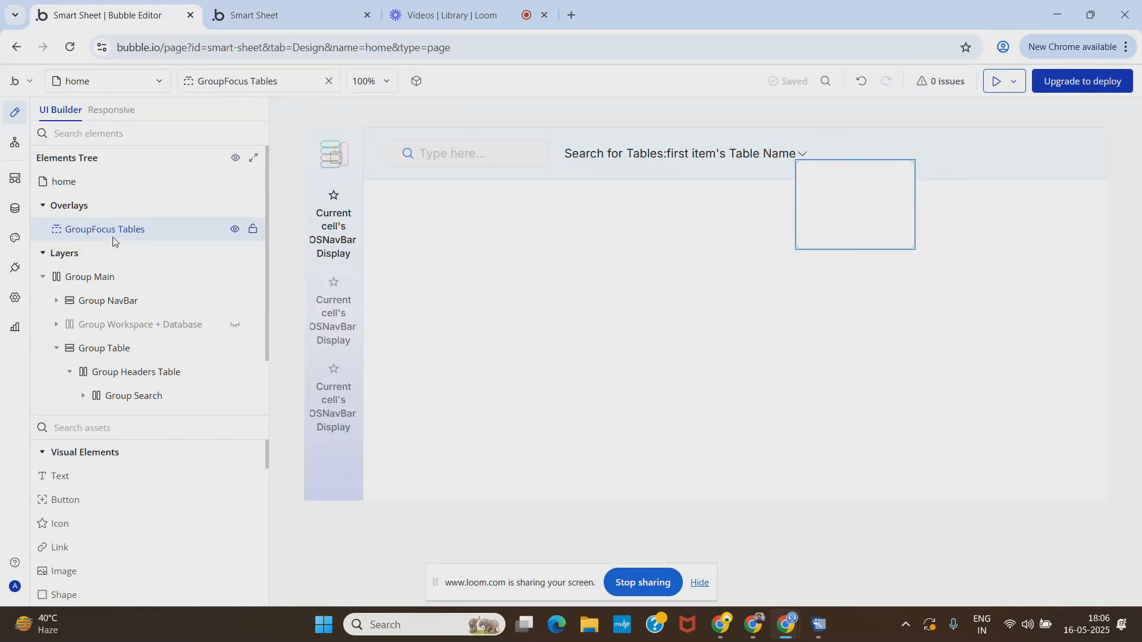
Add a repeating group inside GroupFocus Tables and rename it "RepeatingGroup TablesDropdown".
left_click(101, 429)
type("re")
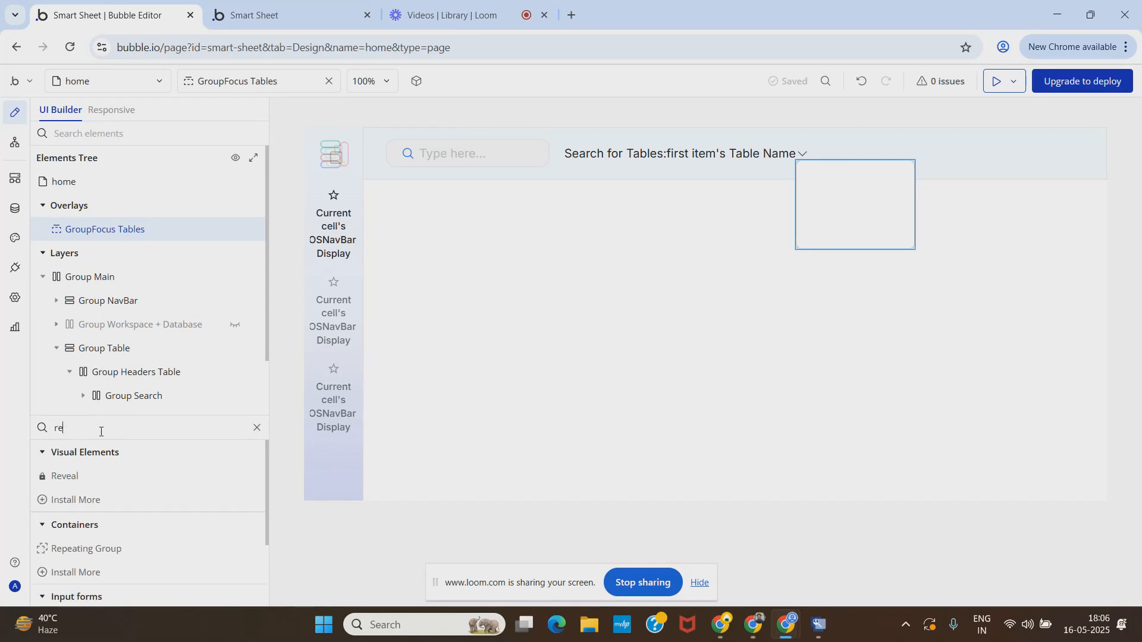
left_click_drag(98, 547, 826, 216)
left_click(563, 173)
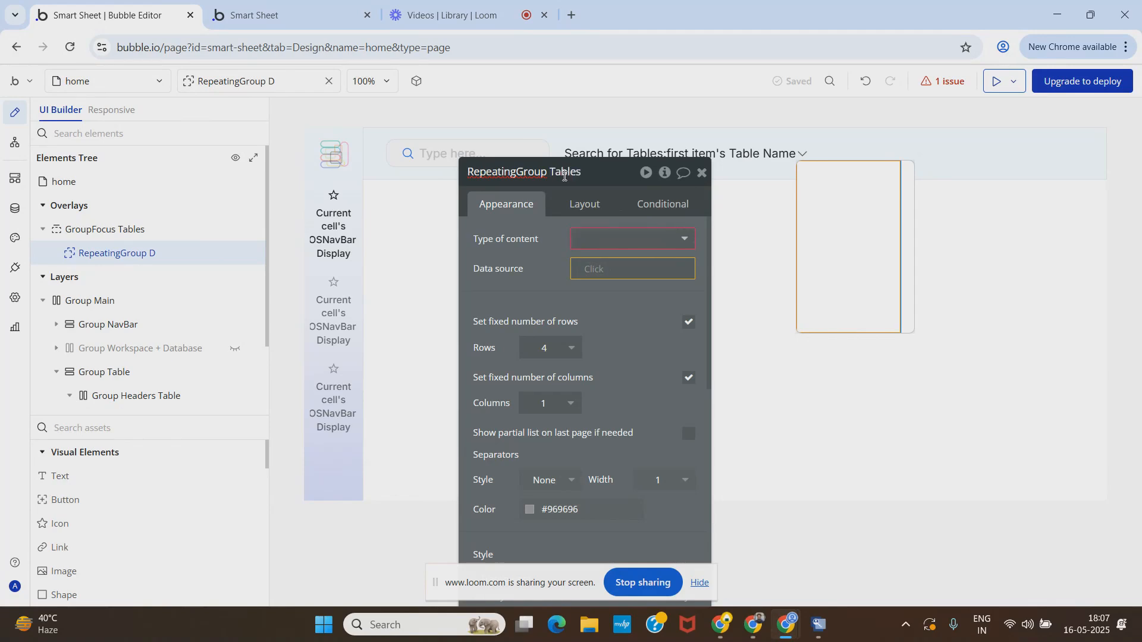
type("TablesDropdown")
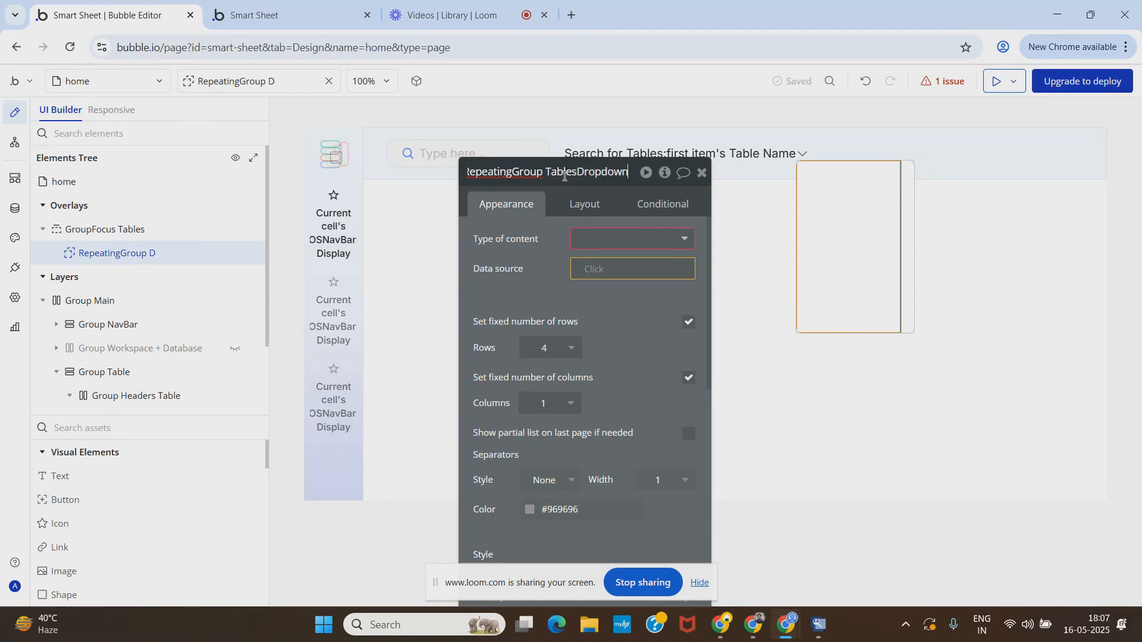
key("Return")
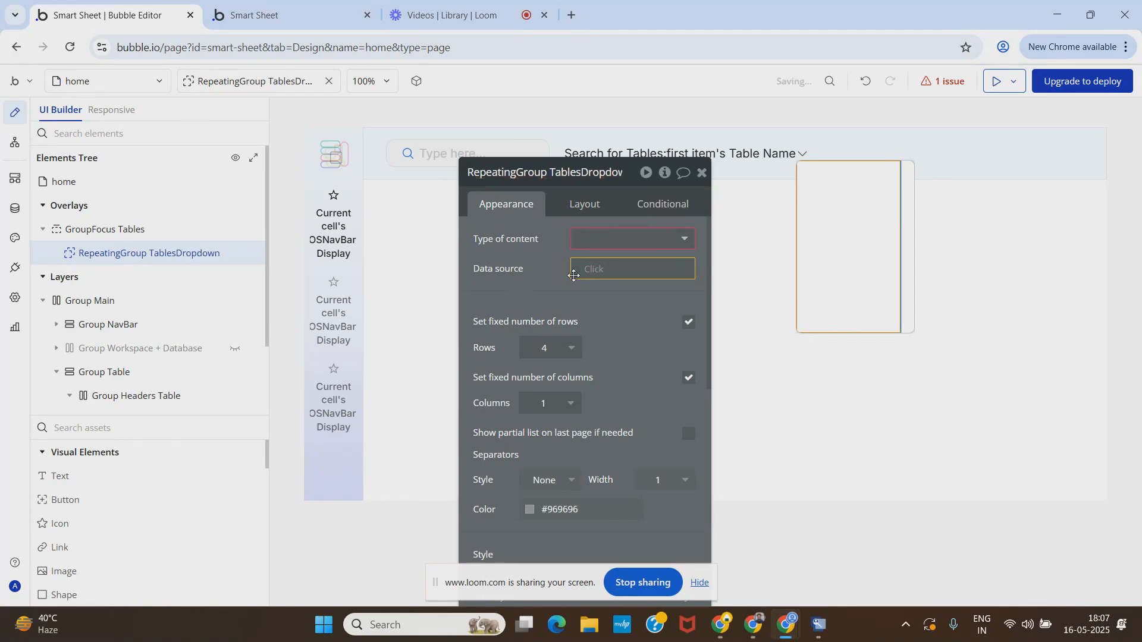
Set the repeating group's type of content to Table and its data source to a search for Tables.
left_click(605, 236)
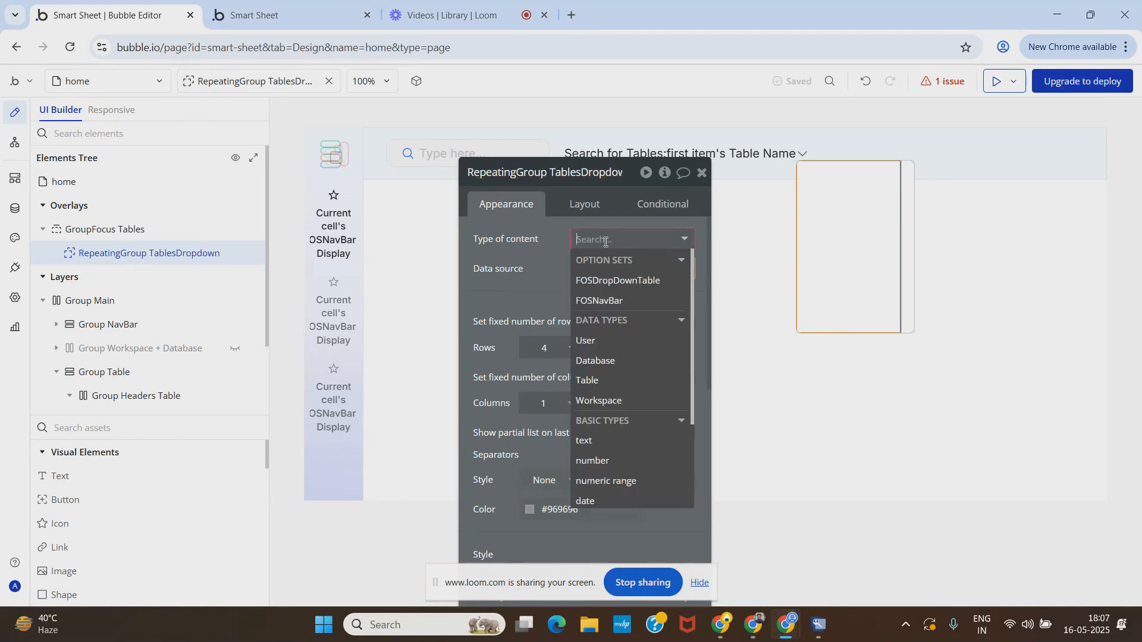
left_click(609, 373)
left_click(595, 269)
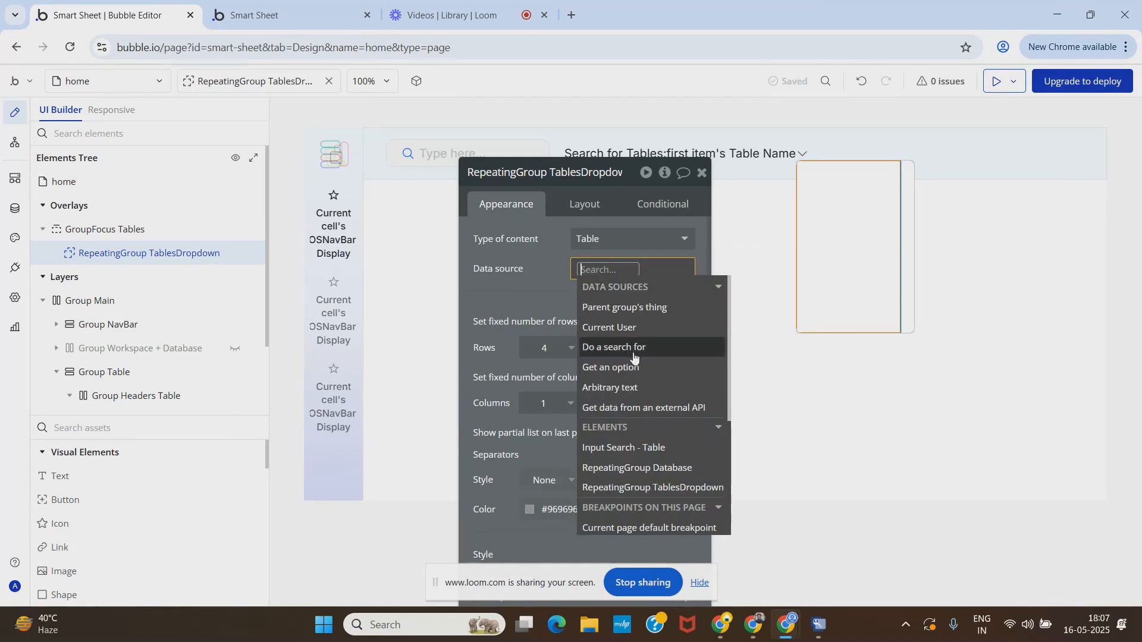
left_click(614, 348)
left_click(379, 220)
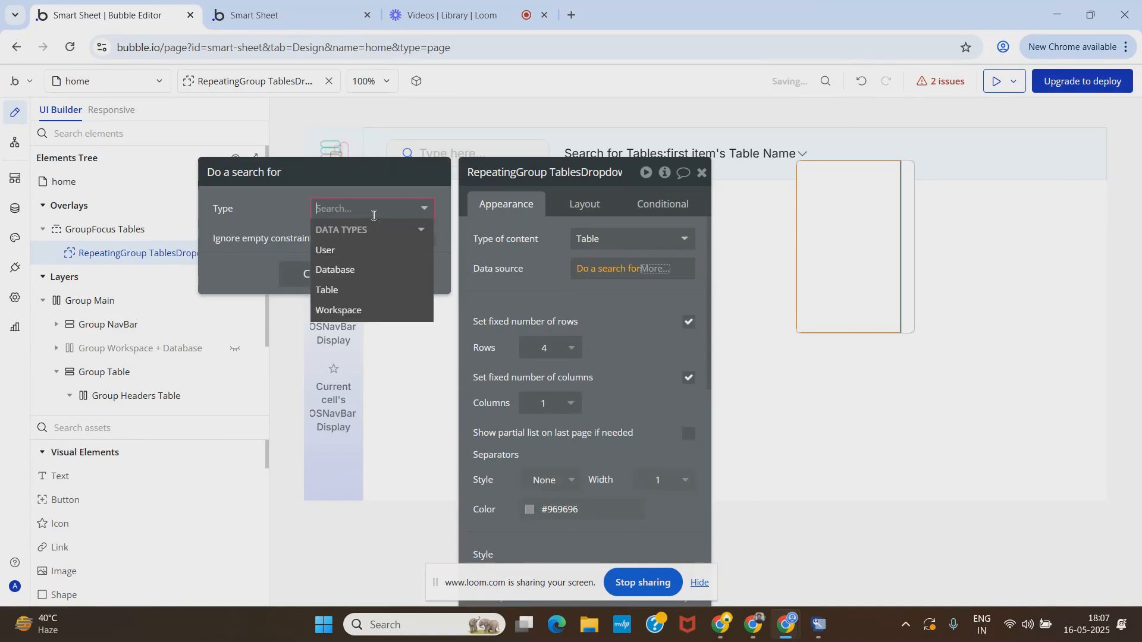
left_click(348, 289)
Add a Workspace constraint to the table search that equals a search for the Workspace type.
left_click(288, 250)
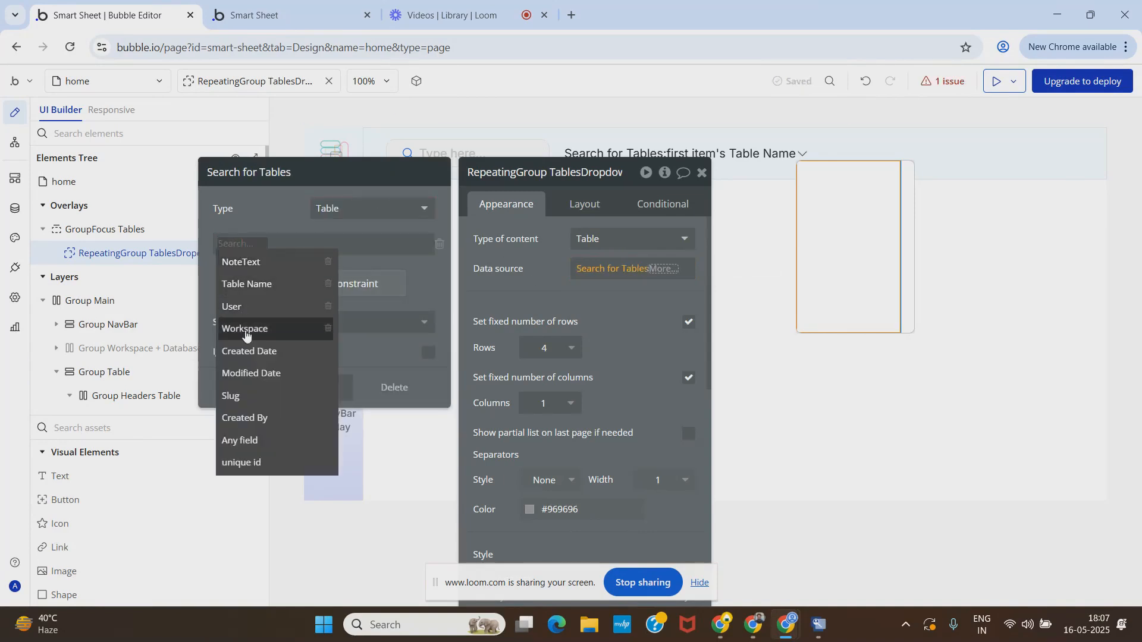
left_click(247, 327)
left_click(277, 250)
left_click(275, 262)
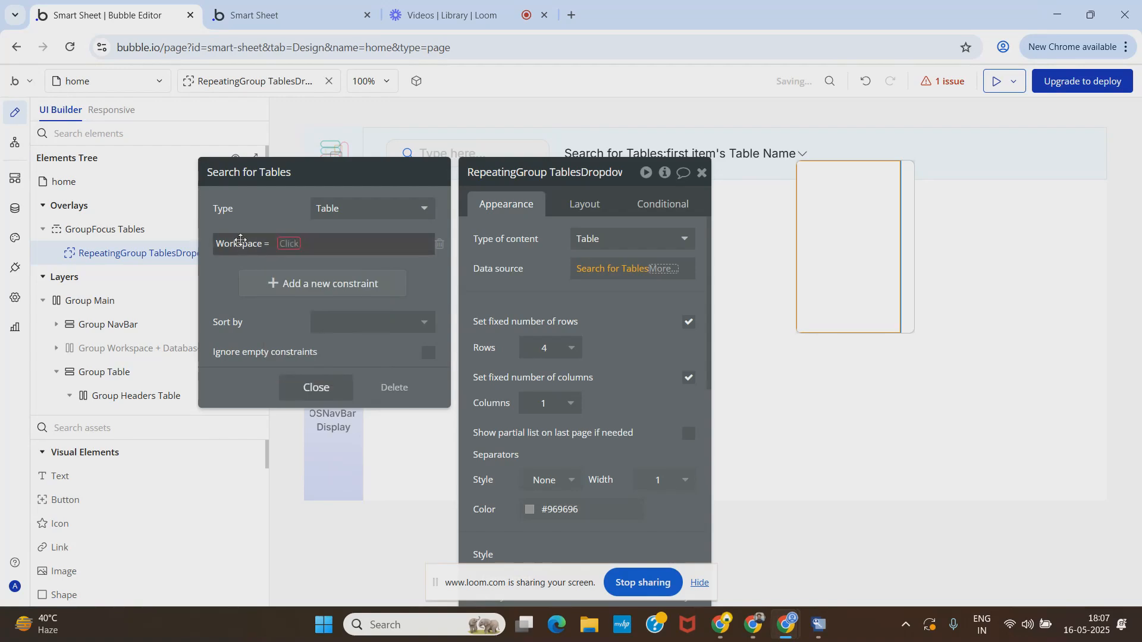
left_click(289, 244)
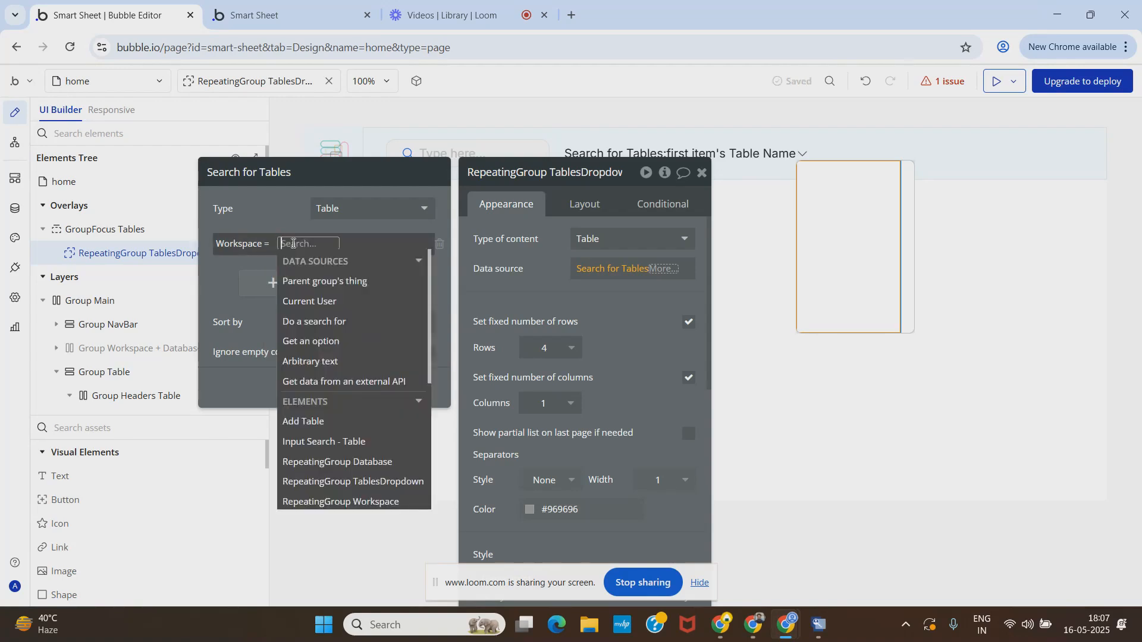
left_click(326, 322)
left_click(386, 213)
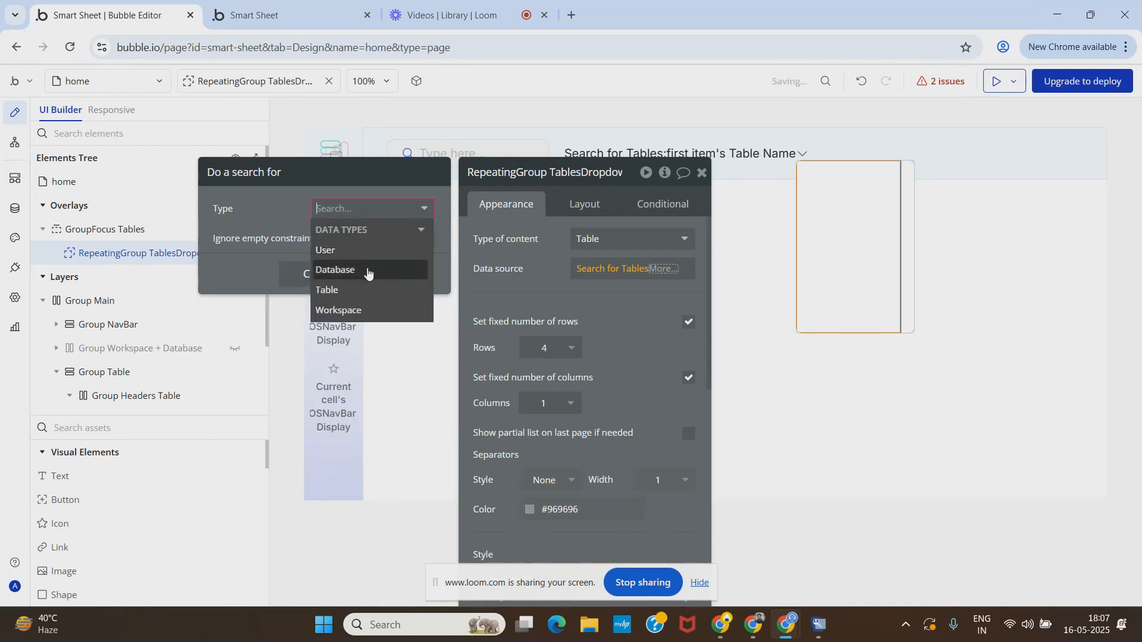
left_click(366, 307)
Constrain the workspace search by Slug equal to data from the page URL, using path segments as list.
left_click(249, 246)
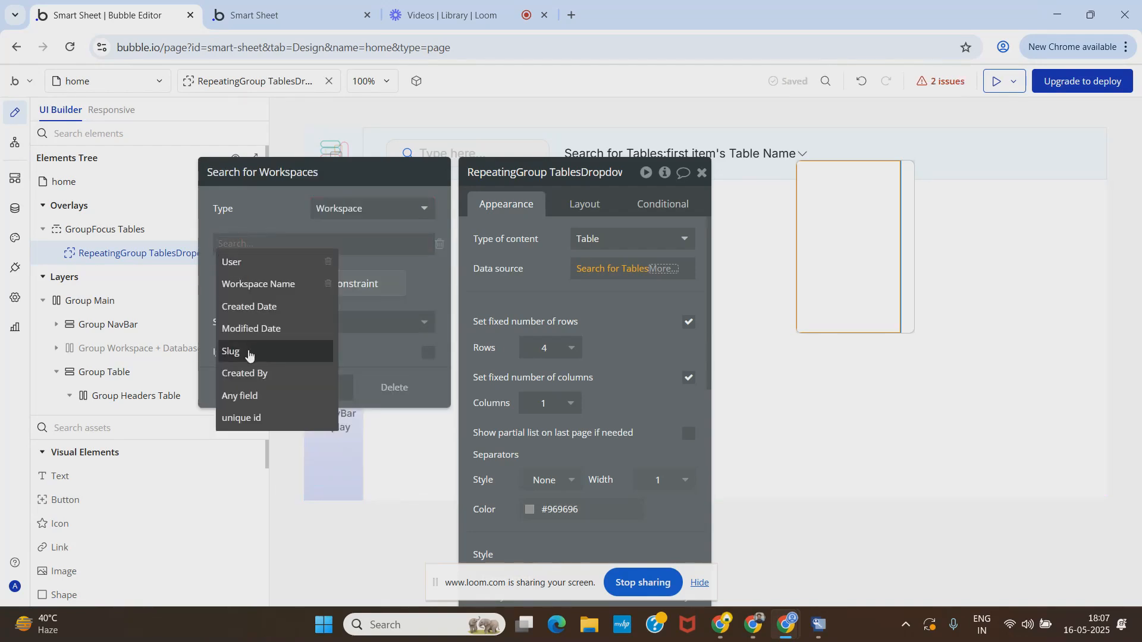
left_click(248, 353)
left_click(251, 248)
left_click(256, 262)
type("get")
left_click(305, 343)
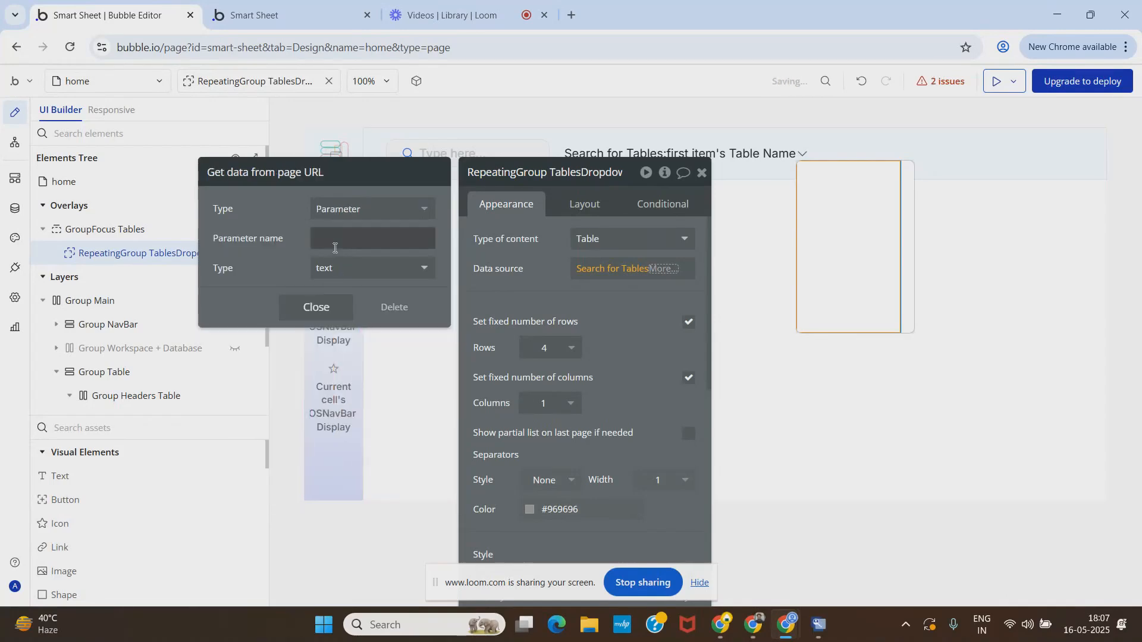
left_click(355, 213)
left_click(357, 302)
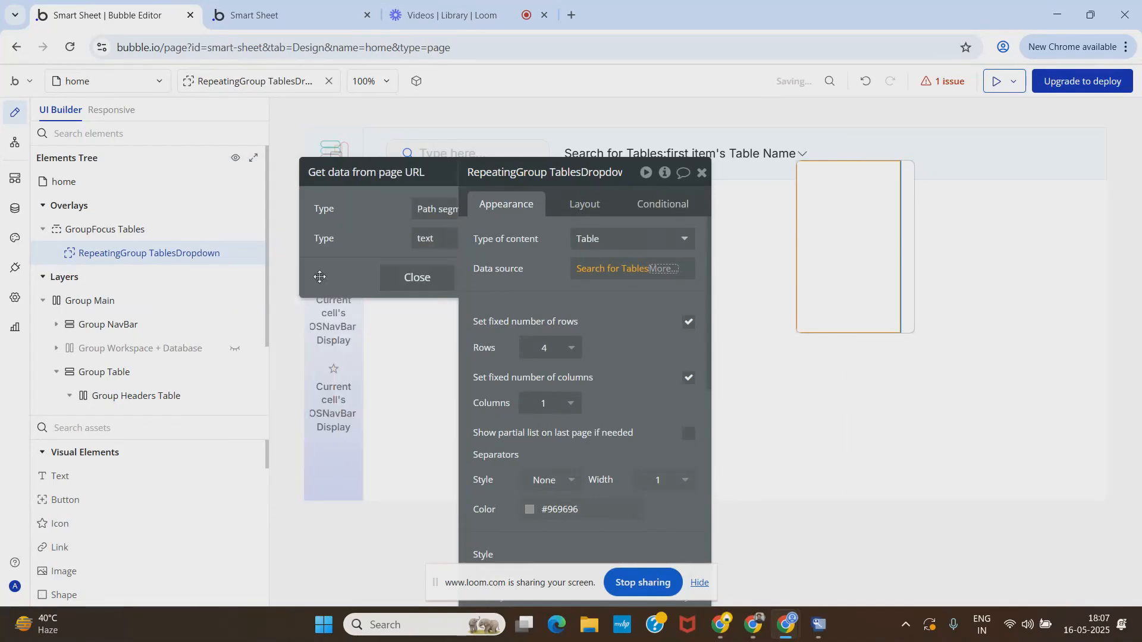
left_click(330, 275)
Use item #3 of the URL path segments as the slug, and take the workspace search's first item.
left_click(377, 404)
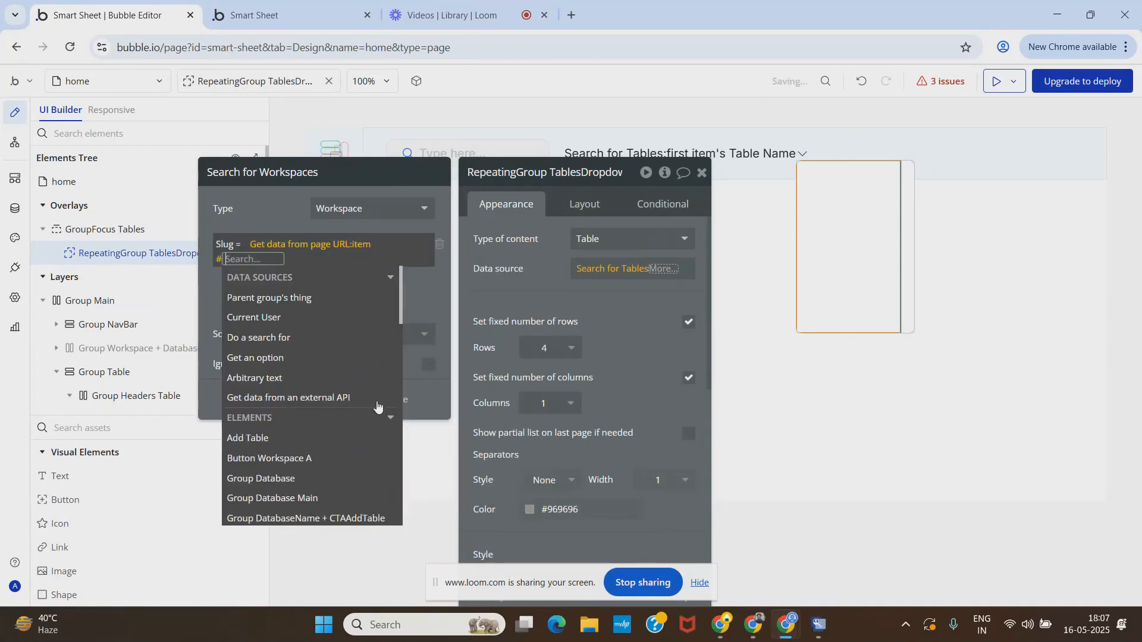
type("3")
key("Return")
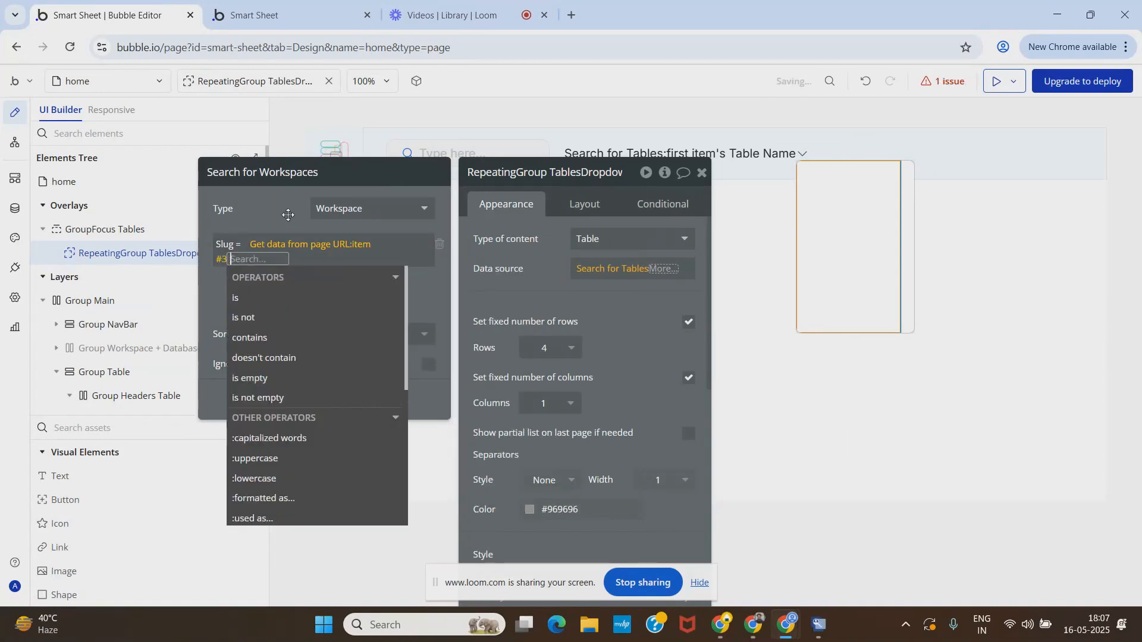
left_click(272, 210)
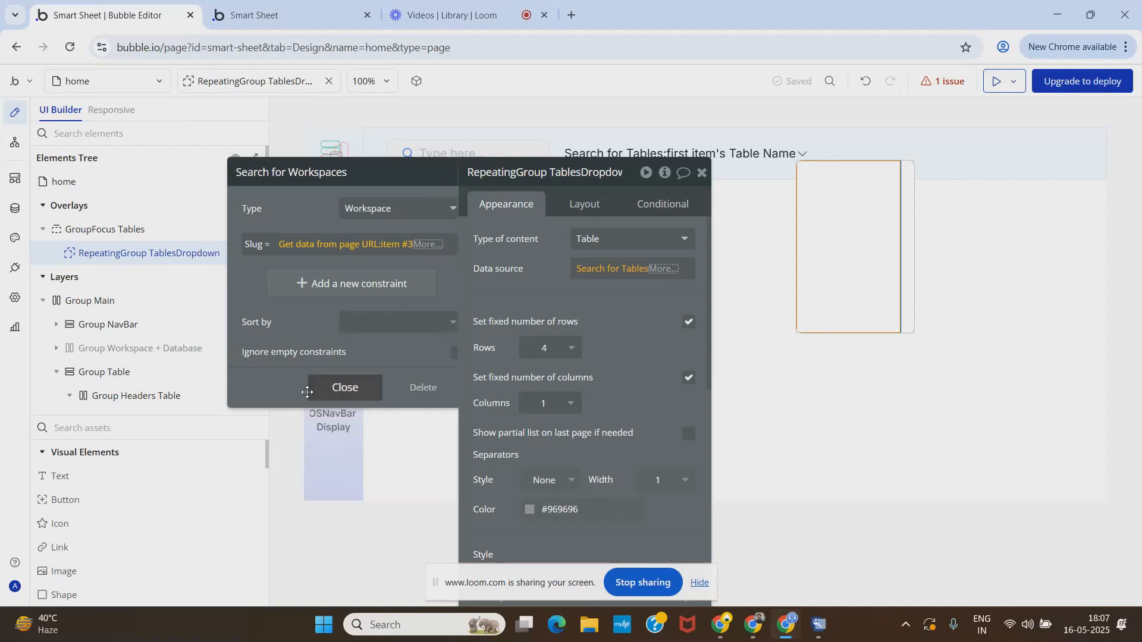
left_click(310, 392)
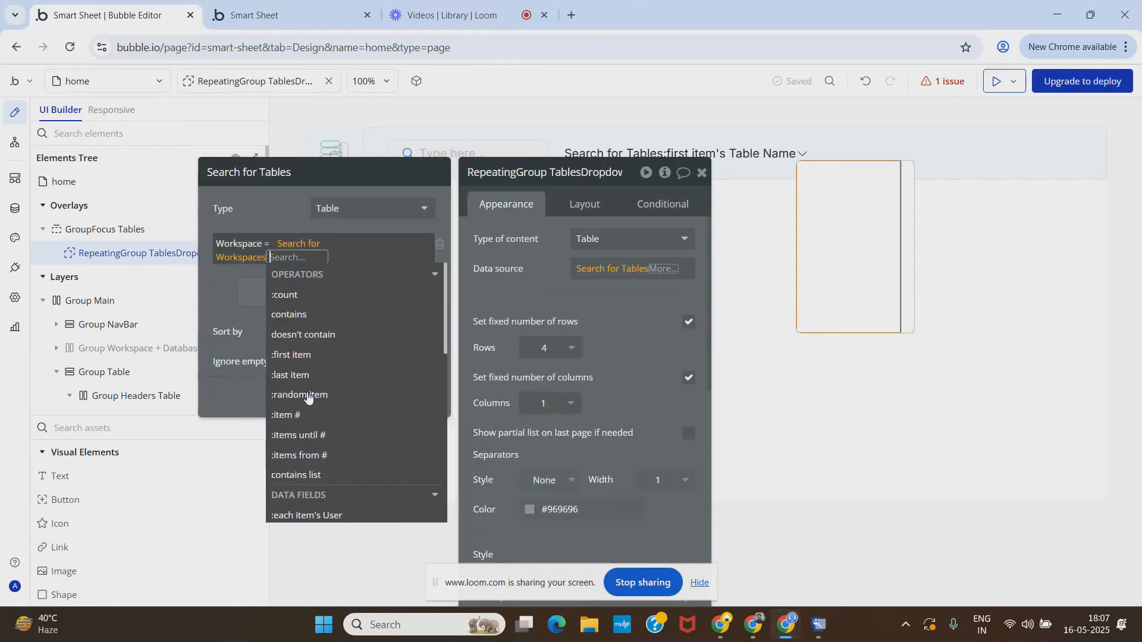
left_click(306, 355)
left_click(280, 245)
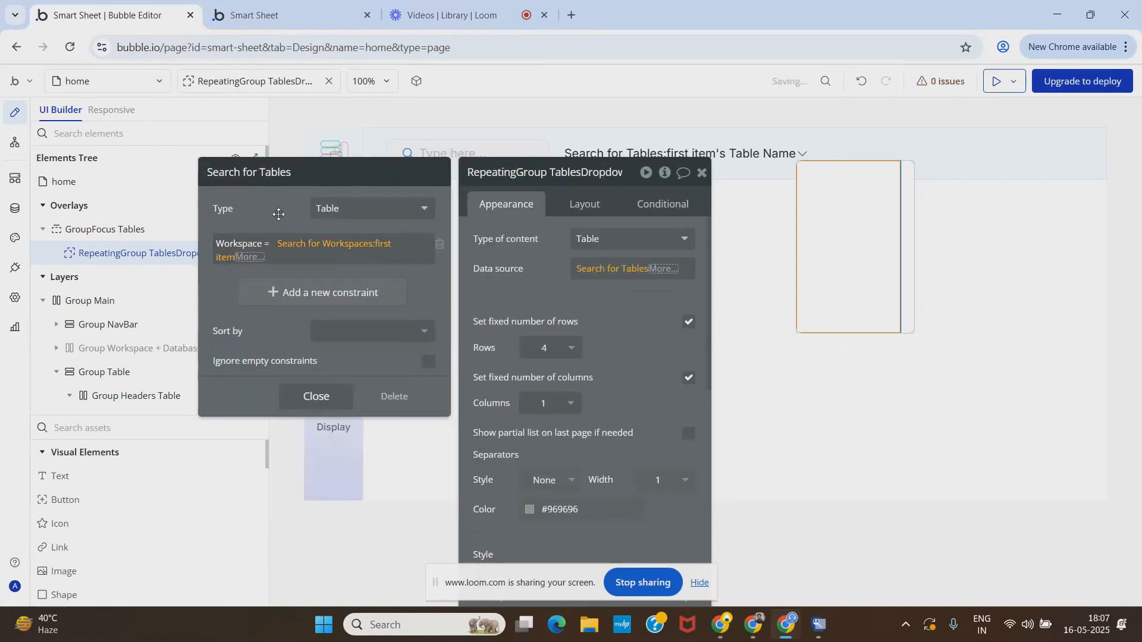
Review the nested workspace search and its page URL settings, and close the table search.
left_click(280, 245)
left_click(277, 244)
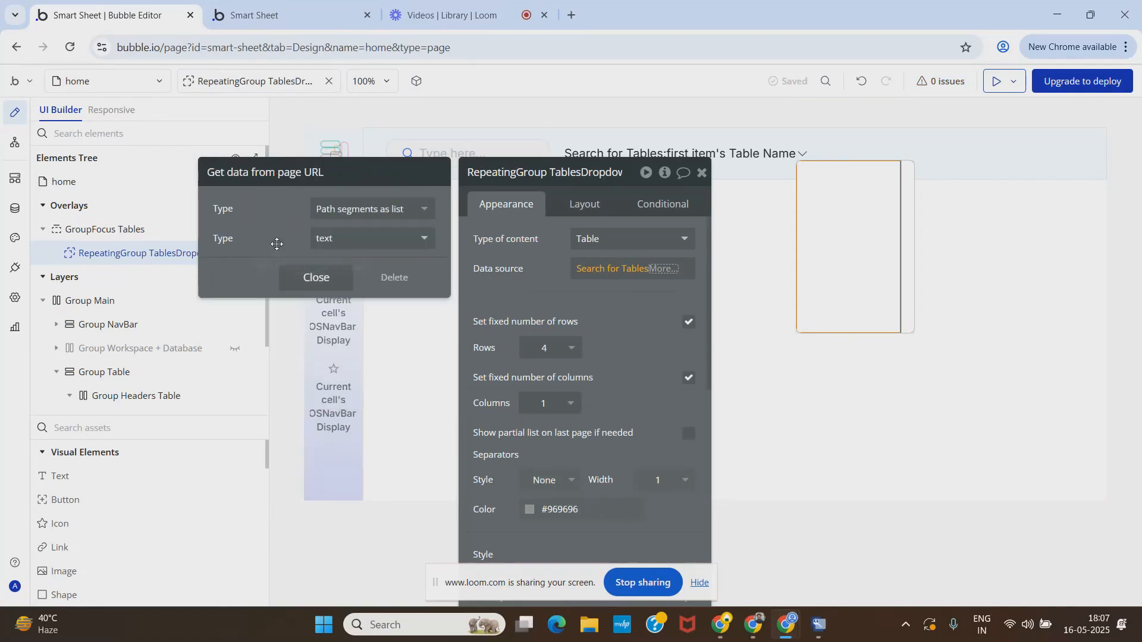
left_click(315, 277)
left_click(257, 218)
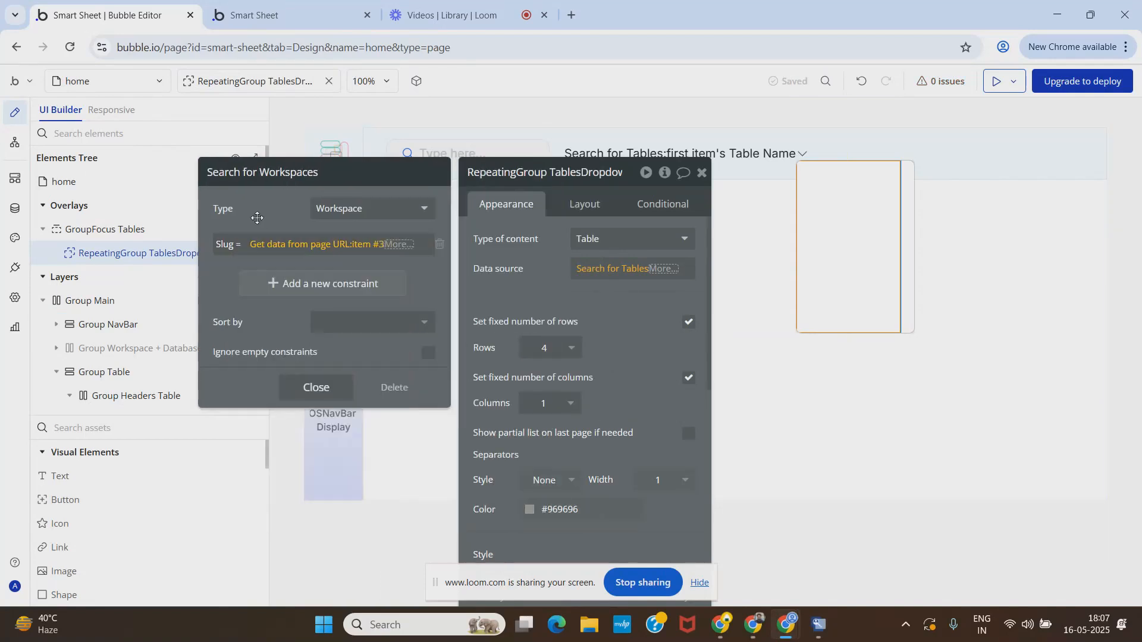
left_click(316, 387)
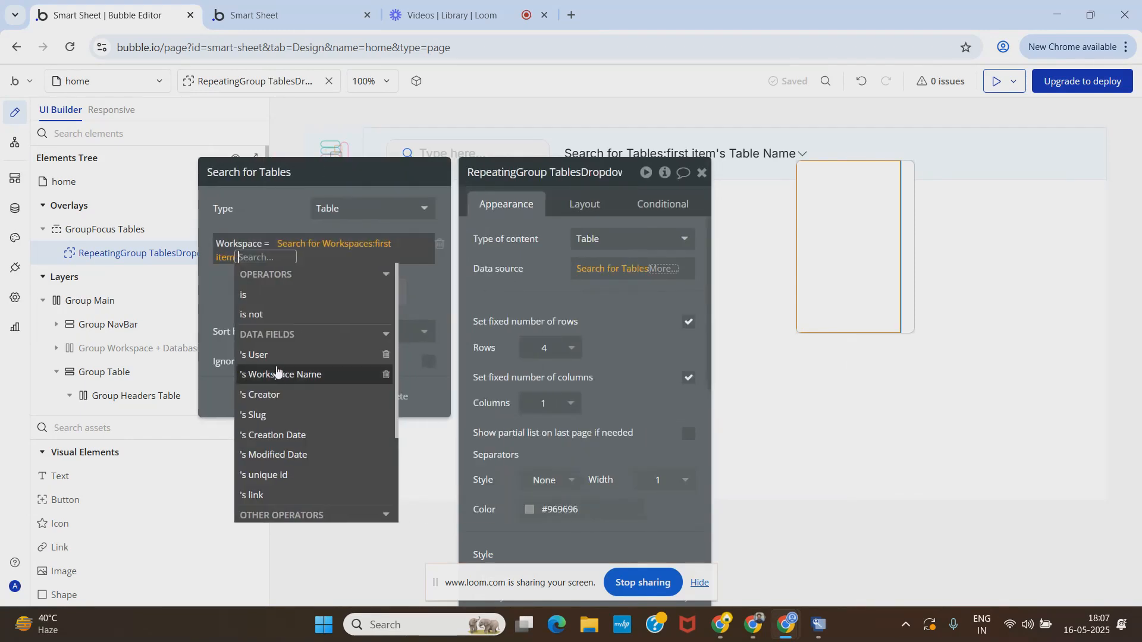
left_click(255, 216)
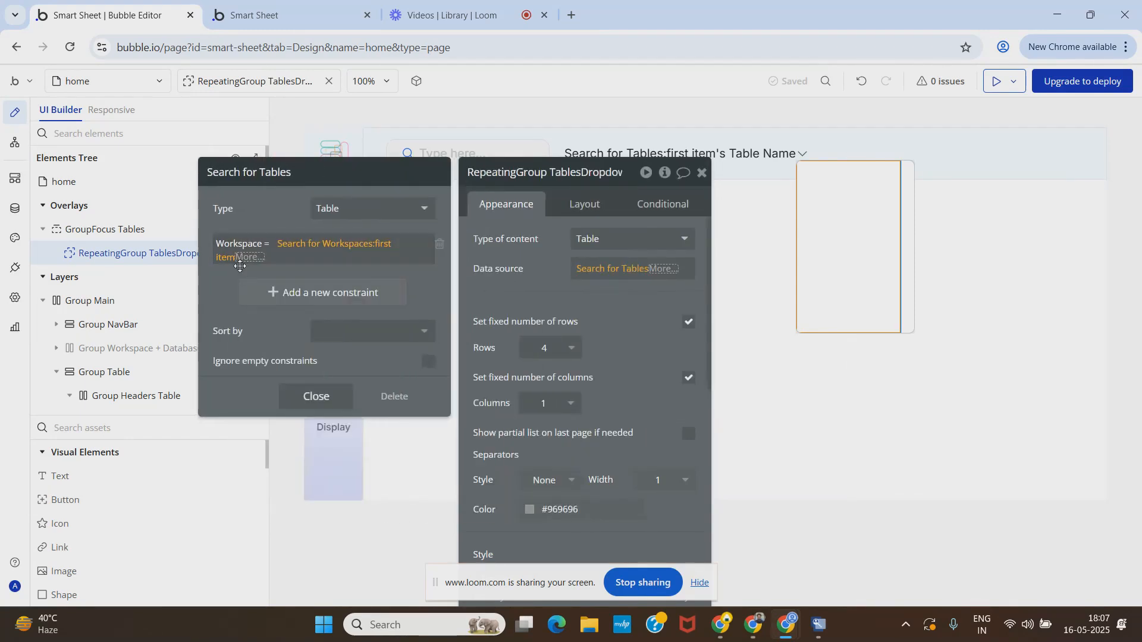
left_click(316, 396)
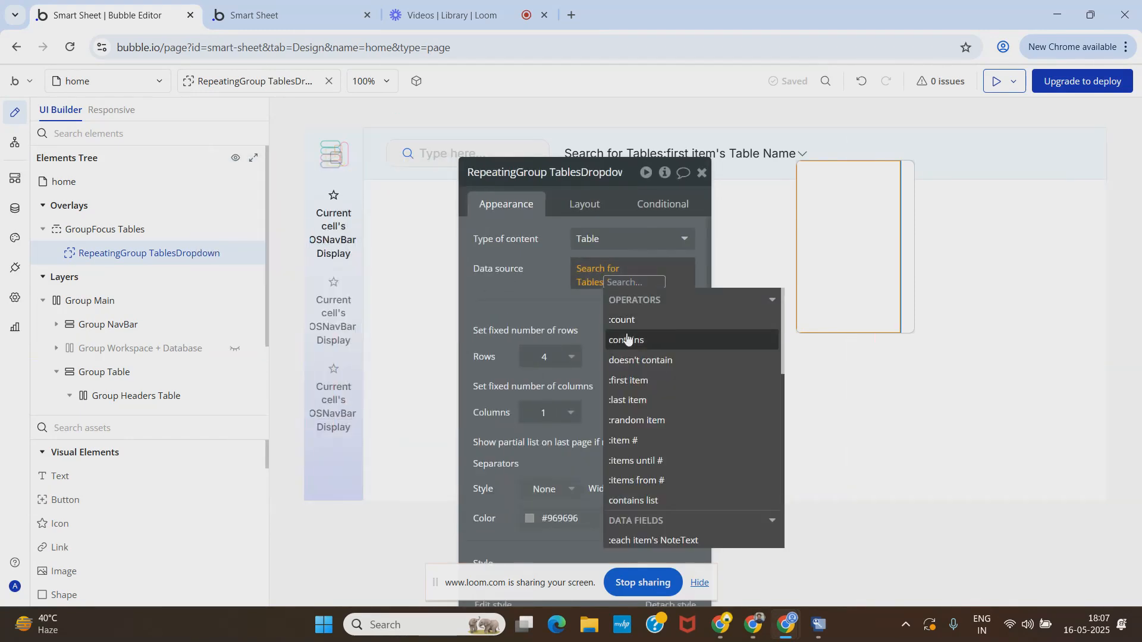
Append :first item to the table search in the data source and look for a matching field with "ea".
left_click(647, 380)
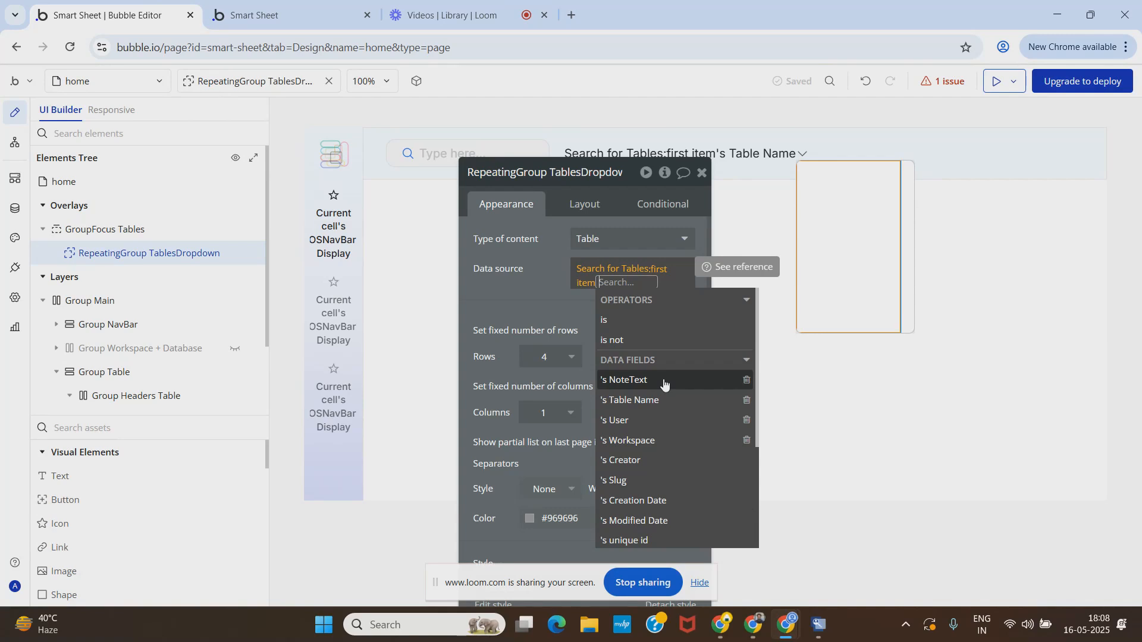
left_click(530, 295)
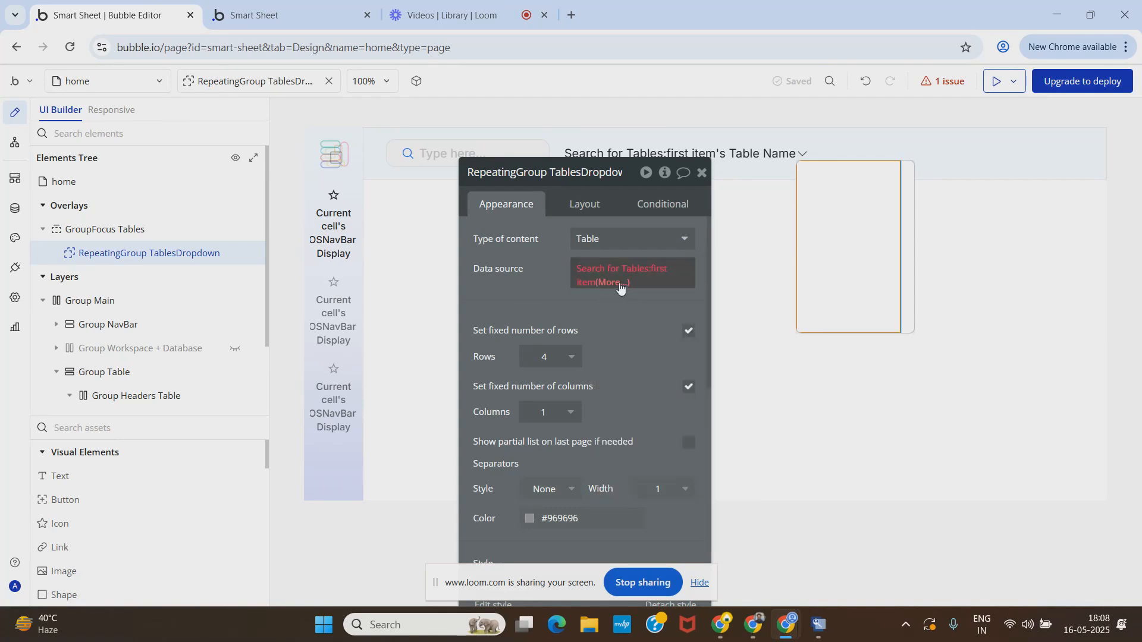
left_click(615, 283)
type("ea")
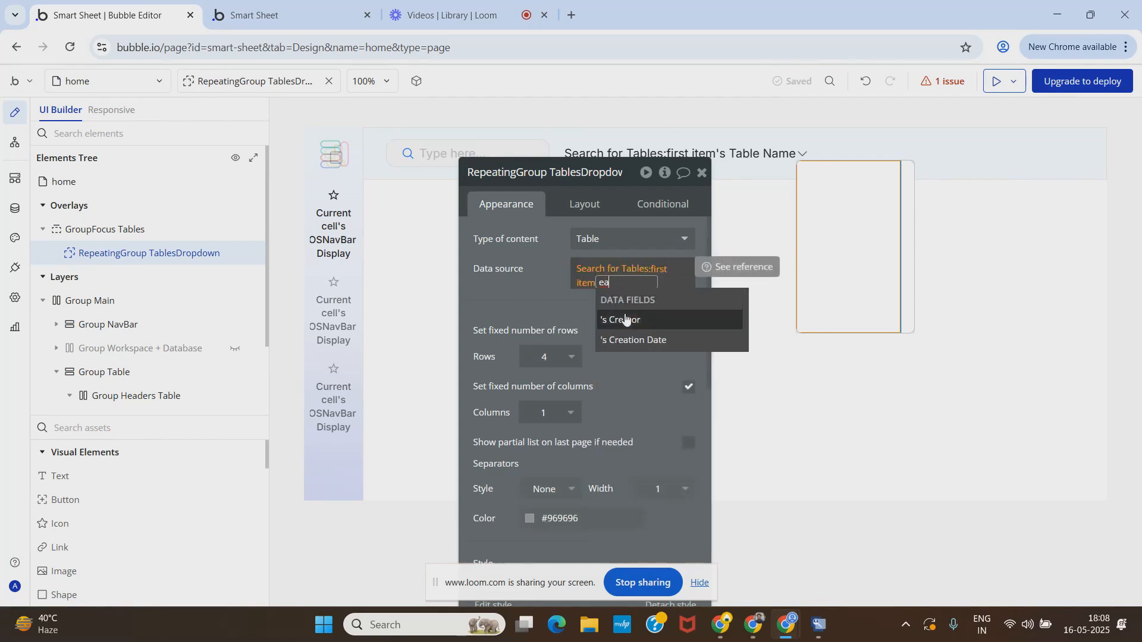
key("BackSpace")
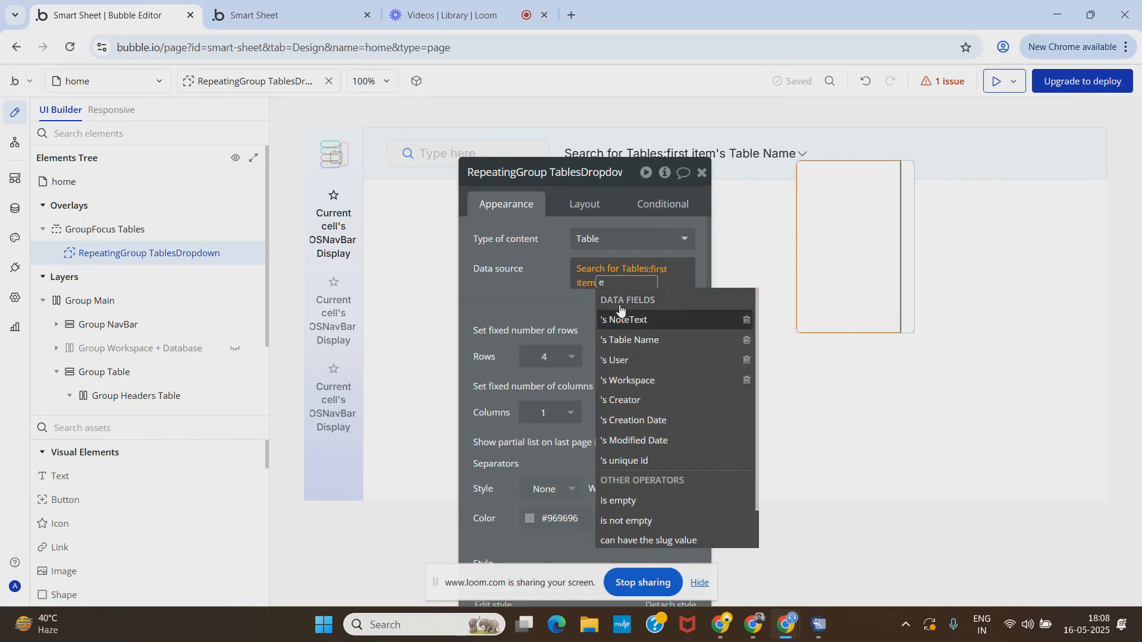
key("BackSpace")
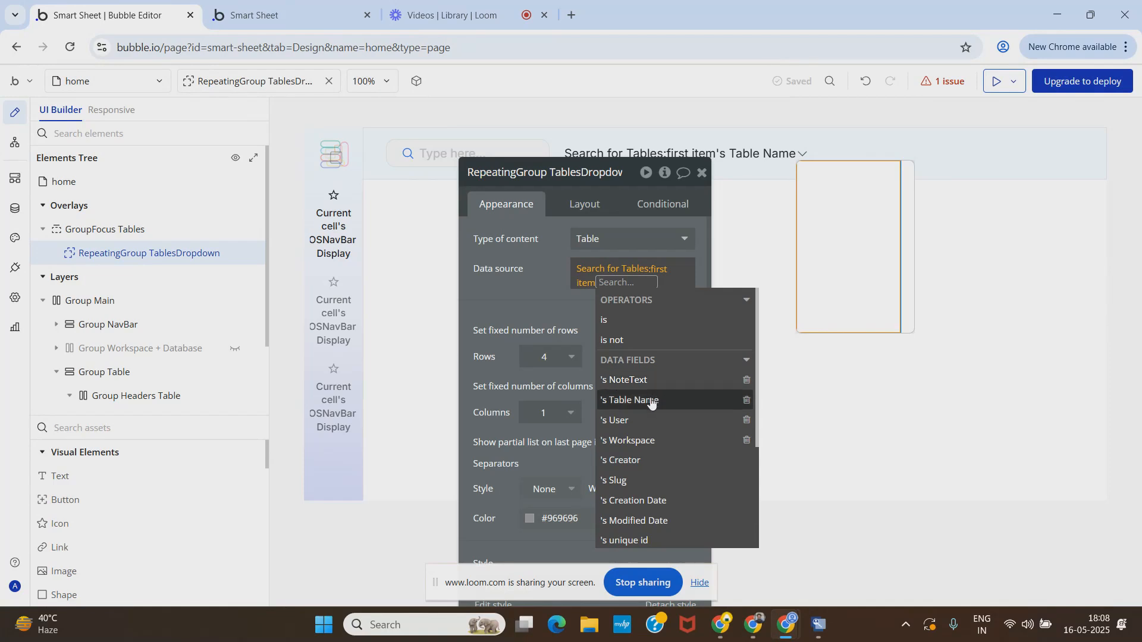
Try adding the unique id field after the first item in the data source, and remove it again.
scroll(655, 464, "down", 2)
left_click(658, 467)
left_click(510, 301)
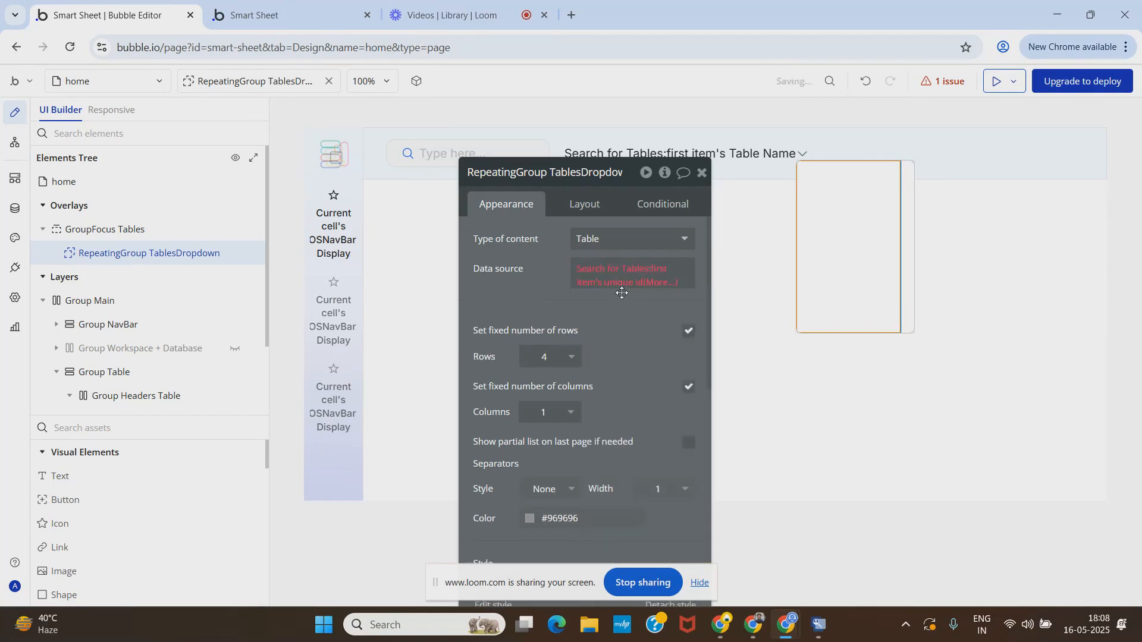
left_click(644, 291)
key("BackSpace")
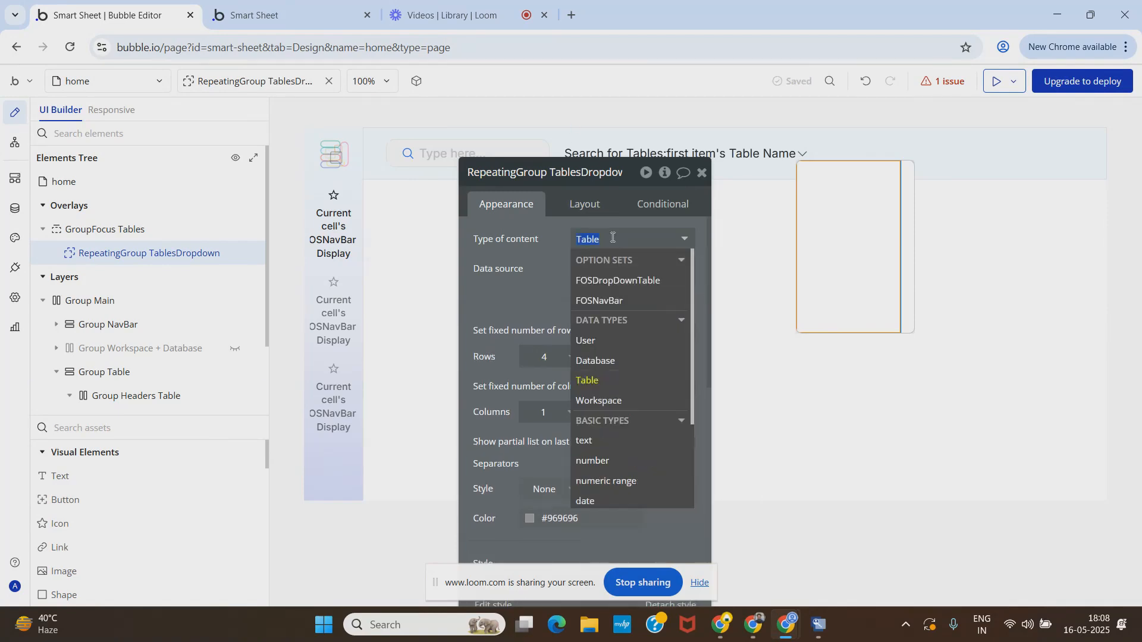
Set the repeating group's type of content to text, and check the table search's nested workspace constraint.
left_click(613, 237)
type("text")
left_click(654, 280)
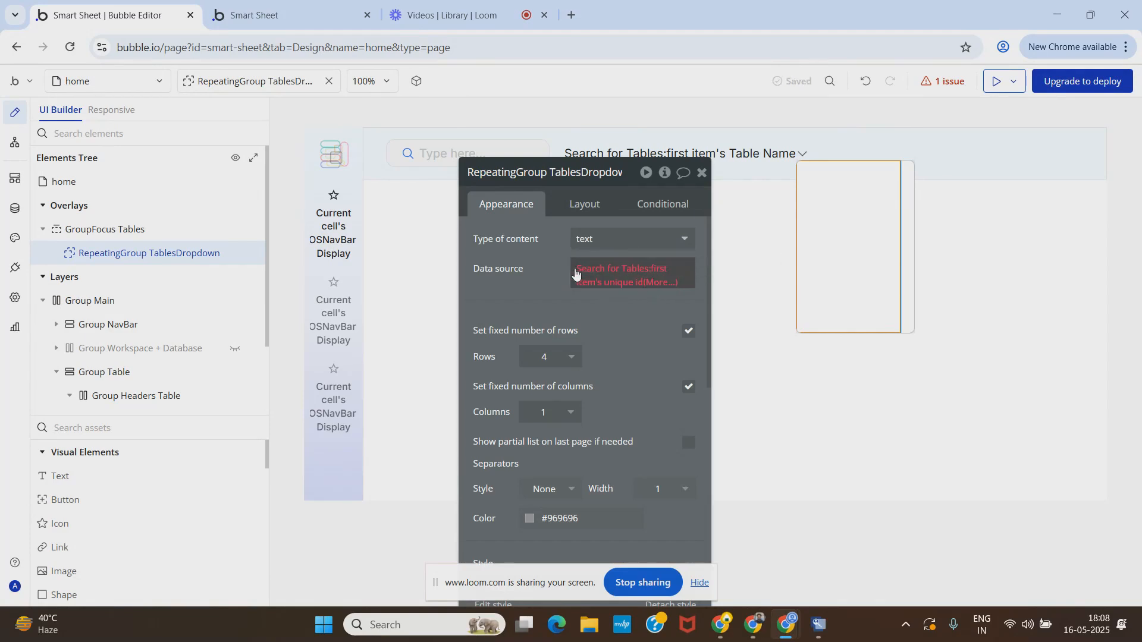
left_click(596, 277)
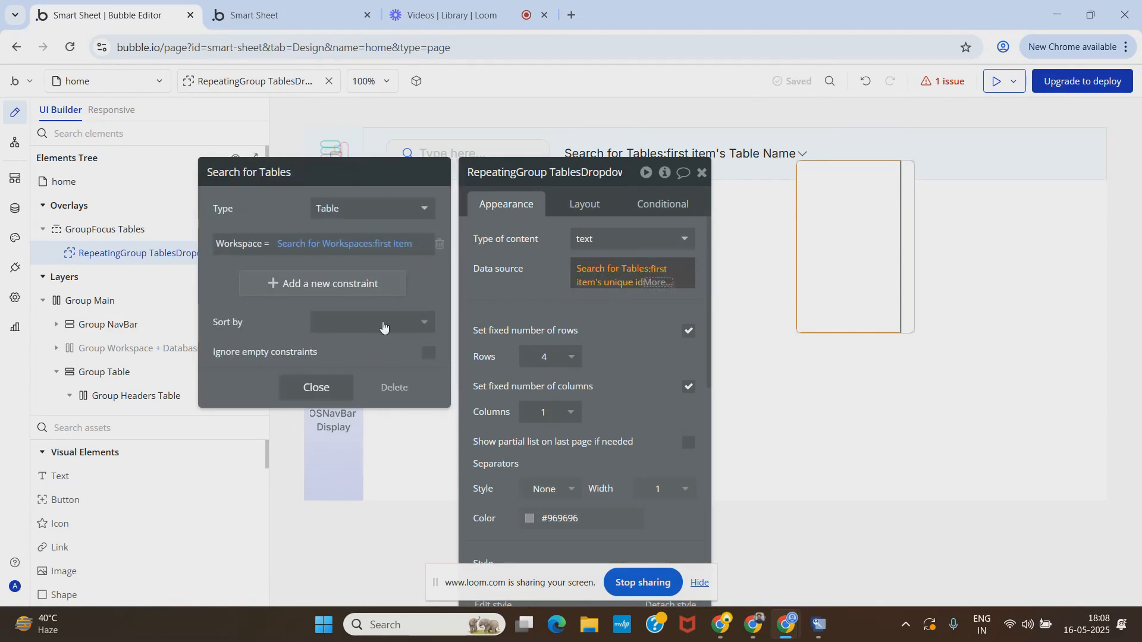
left_click(338, 244)
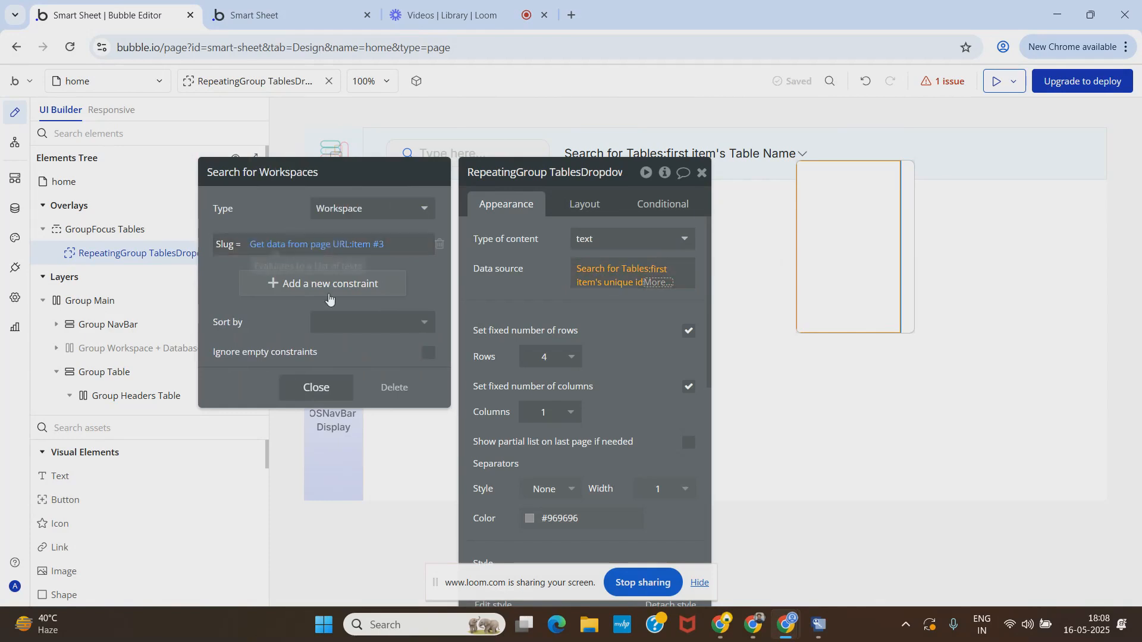
left_click(319, 385)
left_click(263, 214)
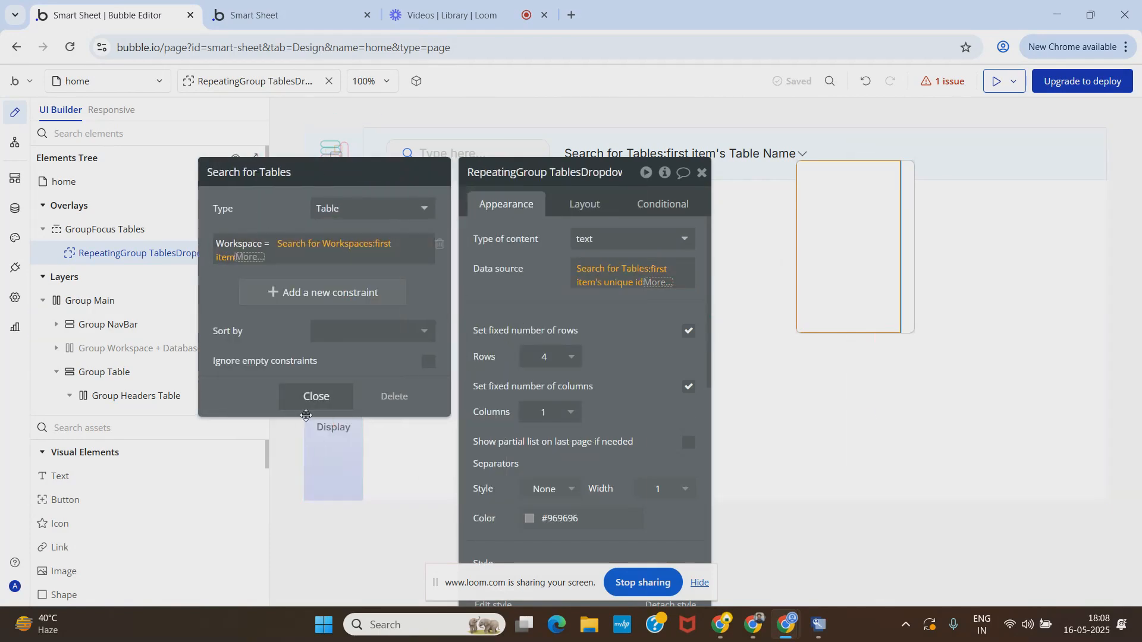
left_click(320, 396)
Replace the first item's unique id with each item's unique id in the data source of the repeating group.
left_click(554, 296)
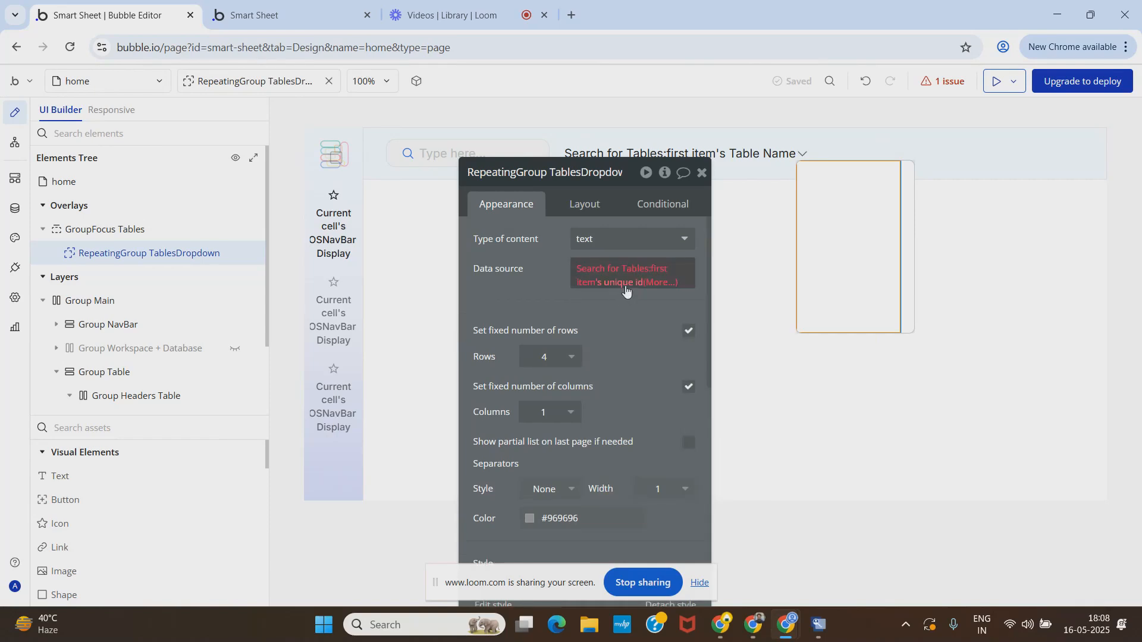
left_click(656, 289)
left_click(656, 285)
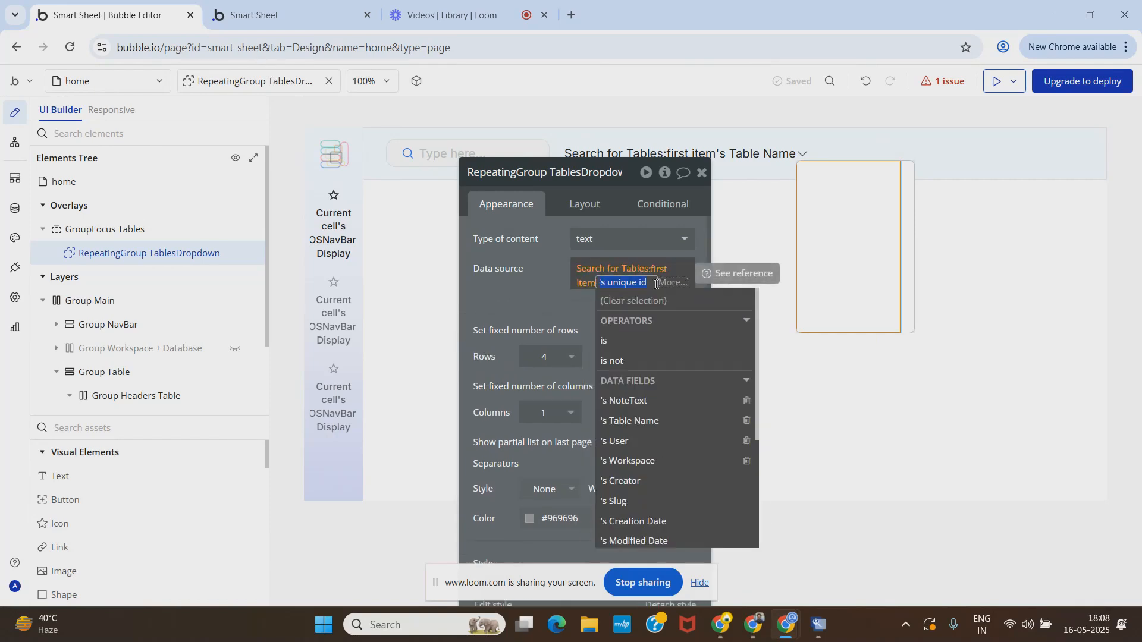
type("ea")
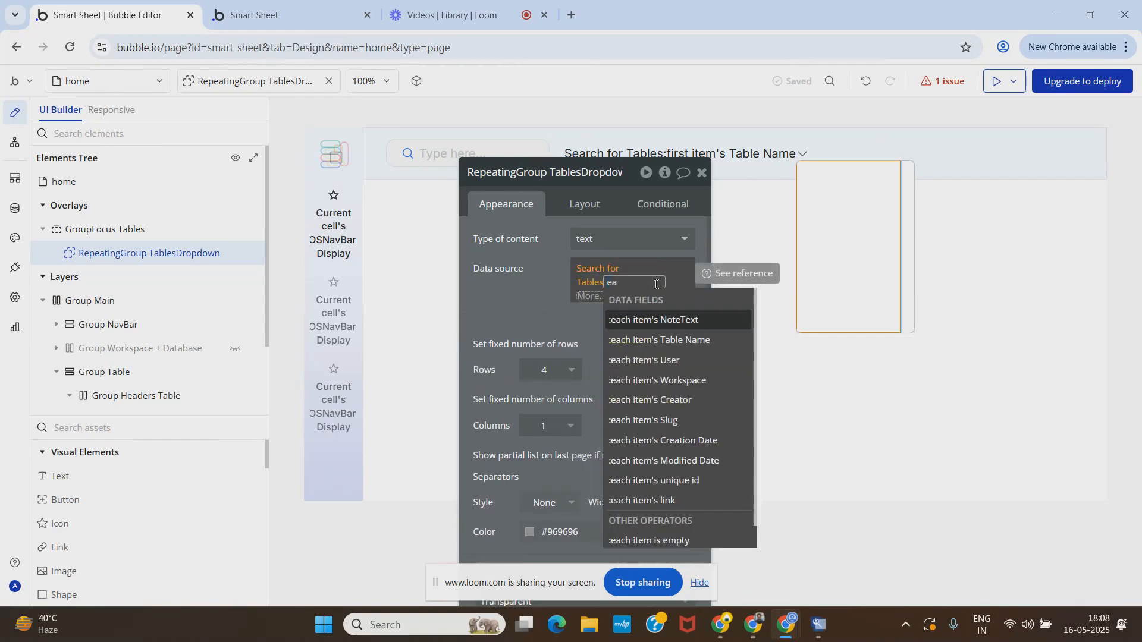
left_click(671, 481)
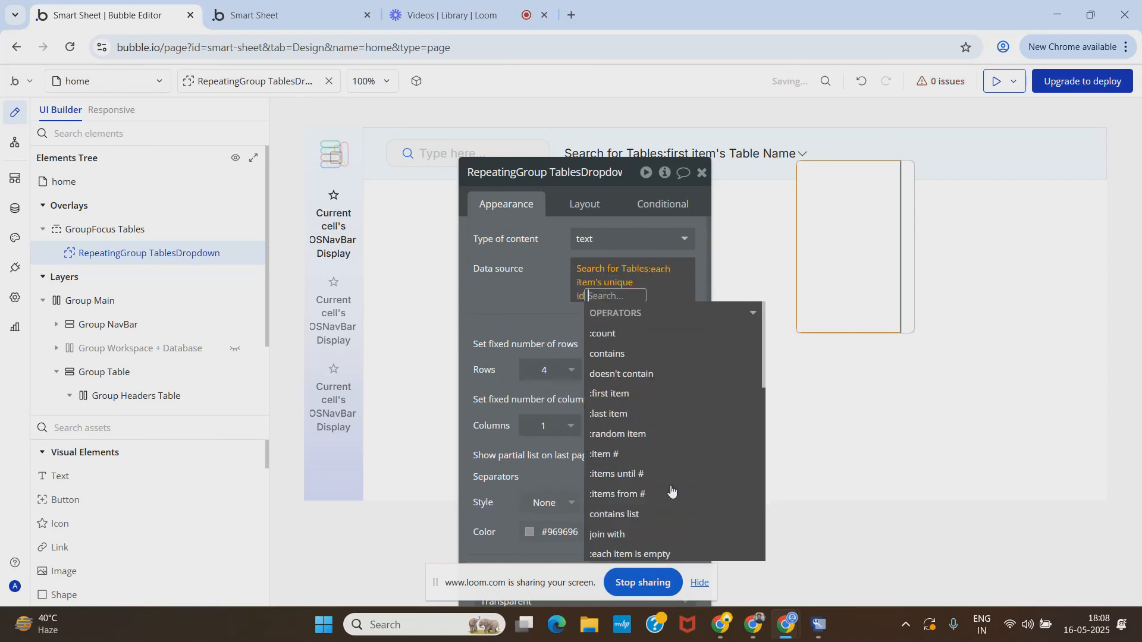
left_click(507, 296)
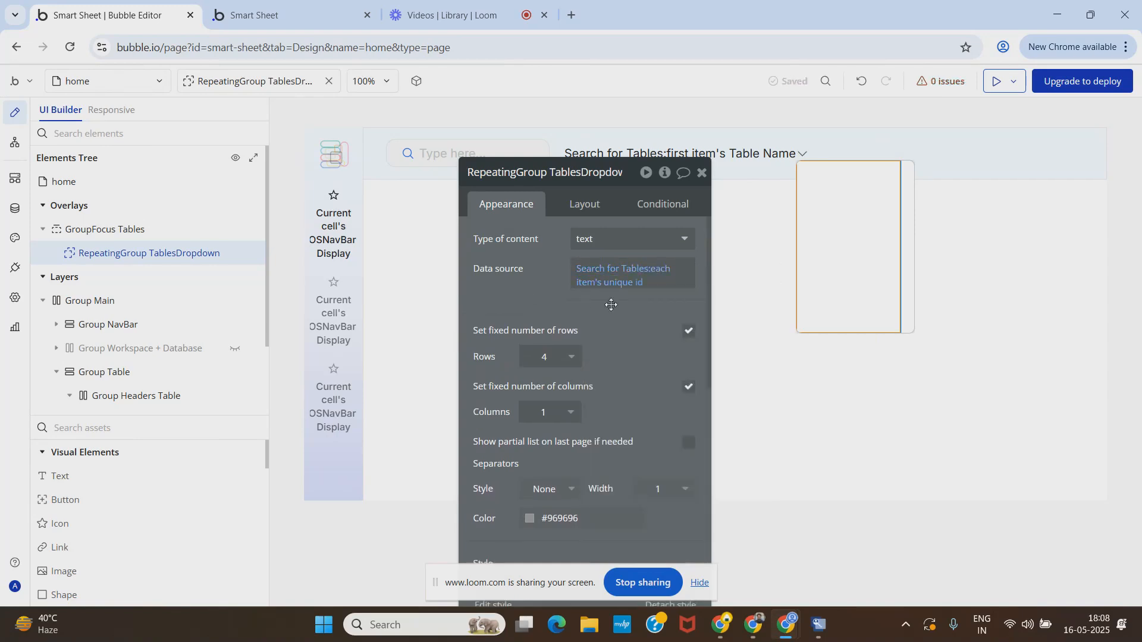
Set the repeating group's type of content back to Table.
left_click(610, 240)
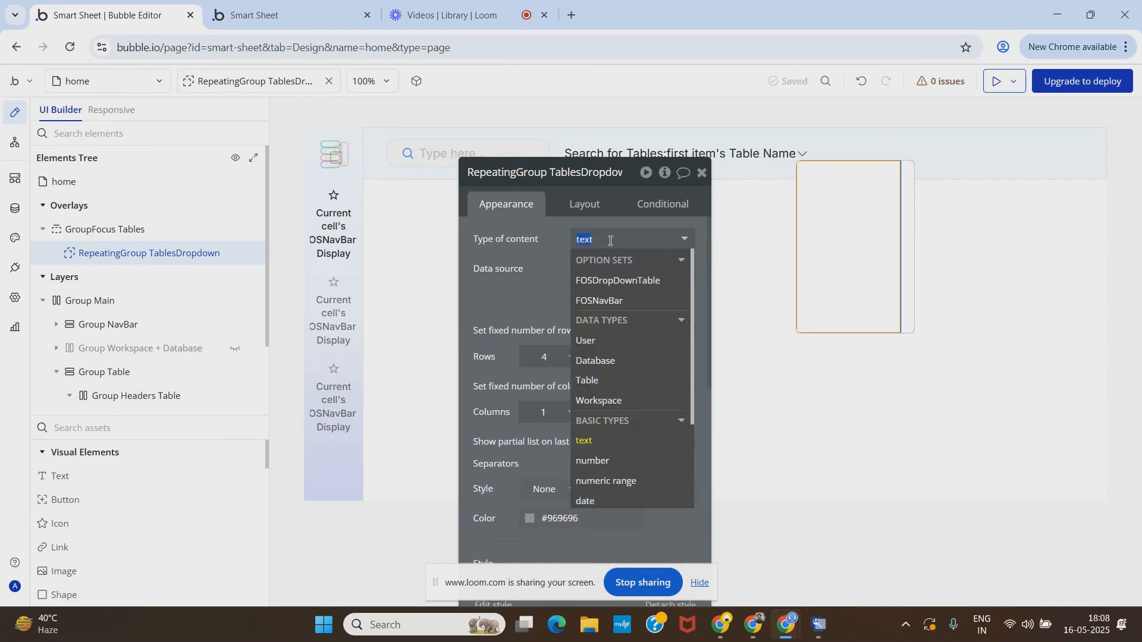
left_click(606, 380)
left_click(604, 239)
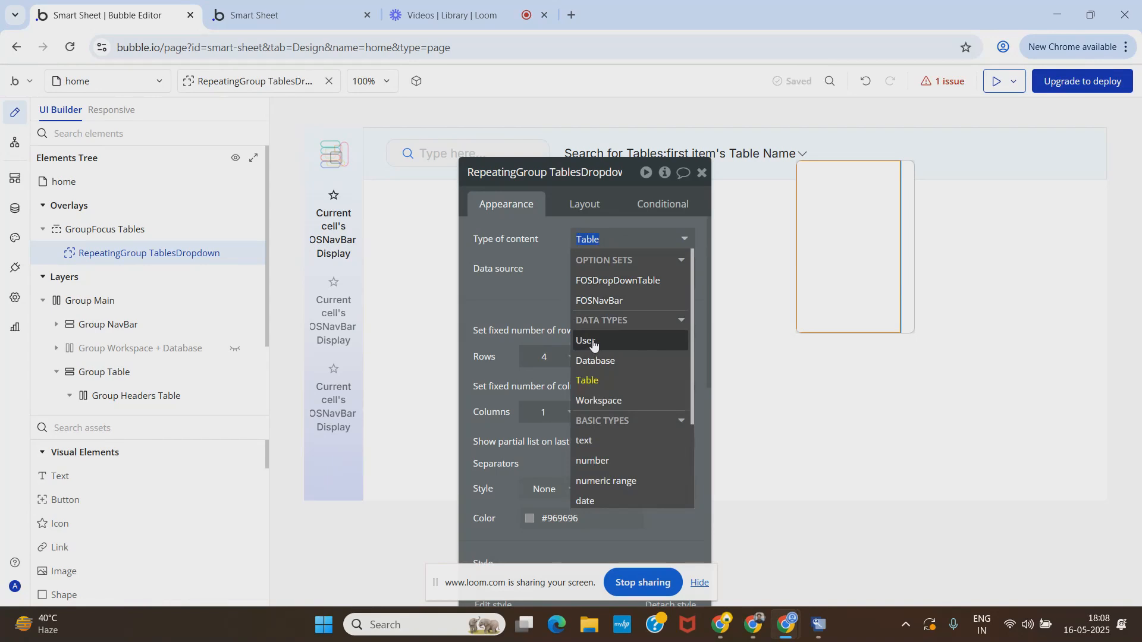
left_click(595, 381)
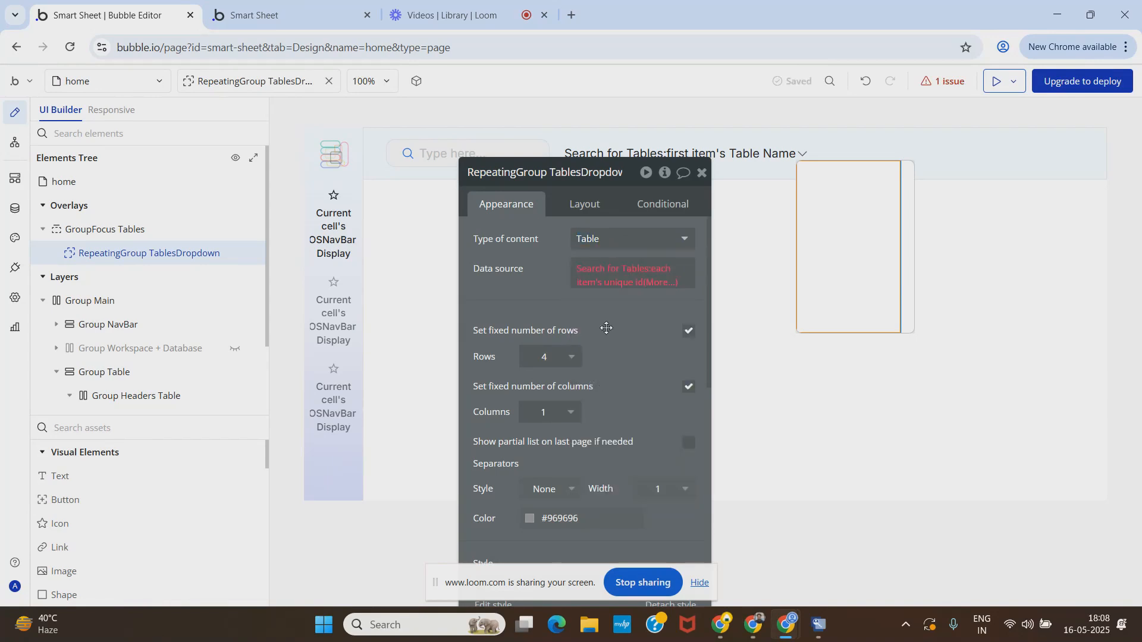
Try each item's Slug at the end of the table search, and replace it with each item's Workspace.
left_click(629, 289)
type("ea")
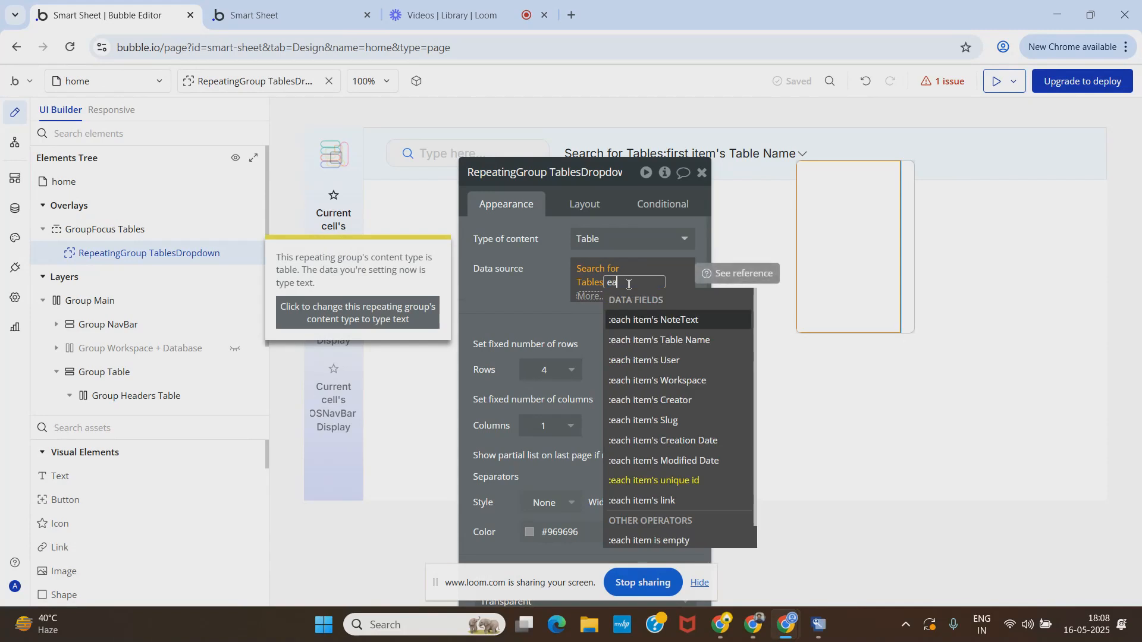
left_click(660, 420)
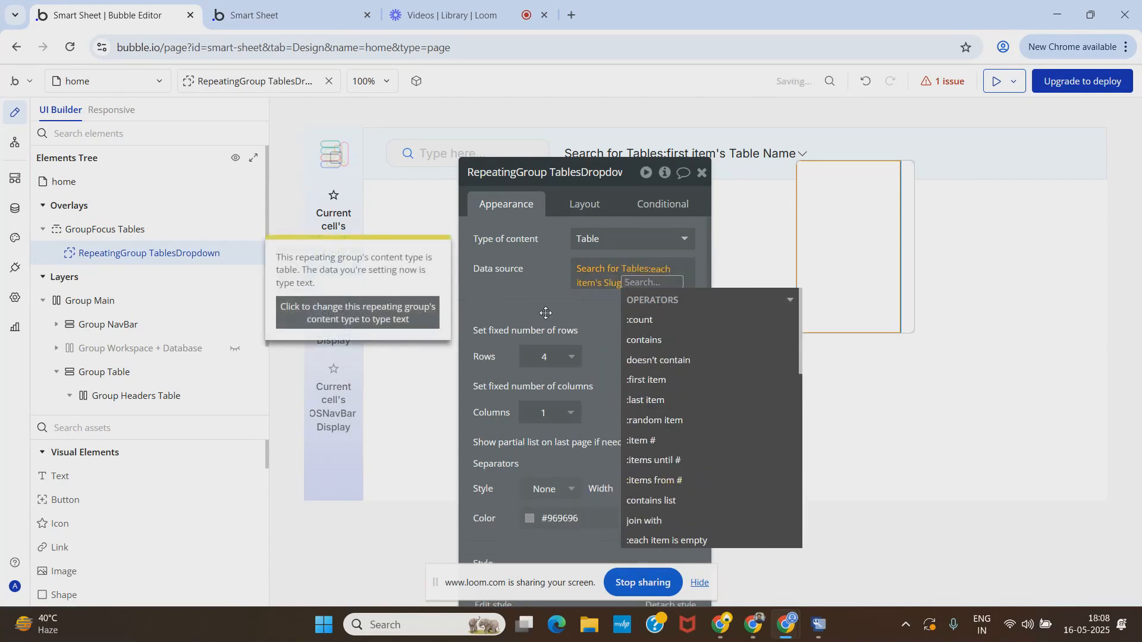
left_click(546, 313)
left_click(654, 281)
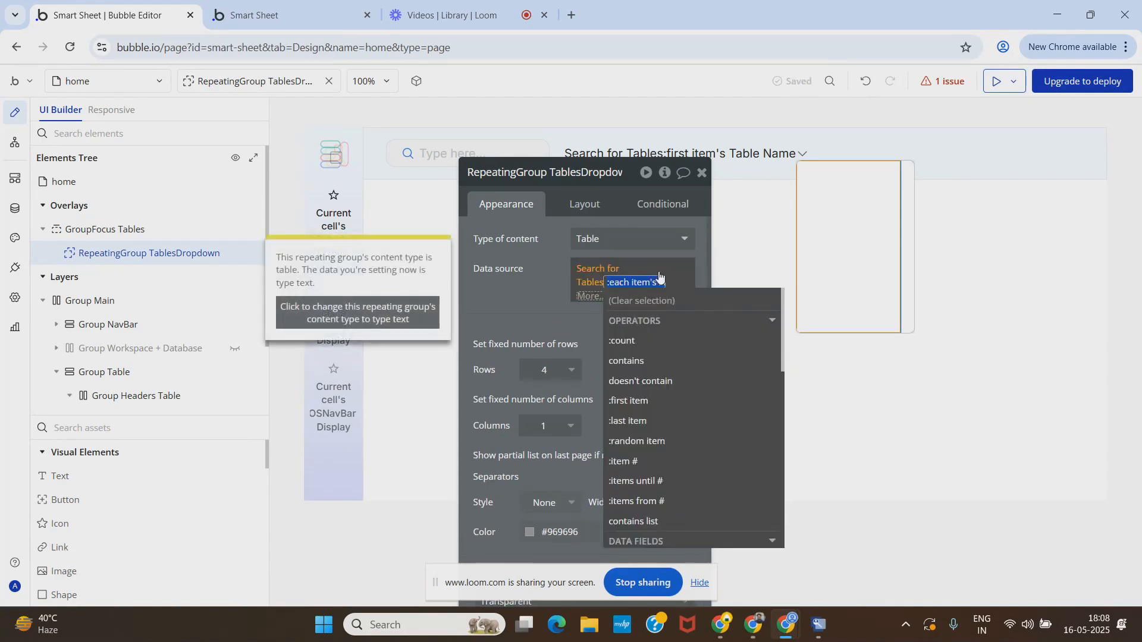
type("ea")
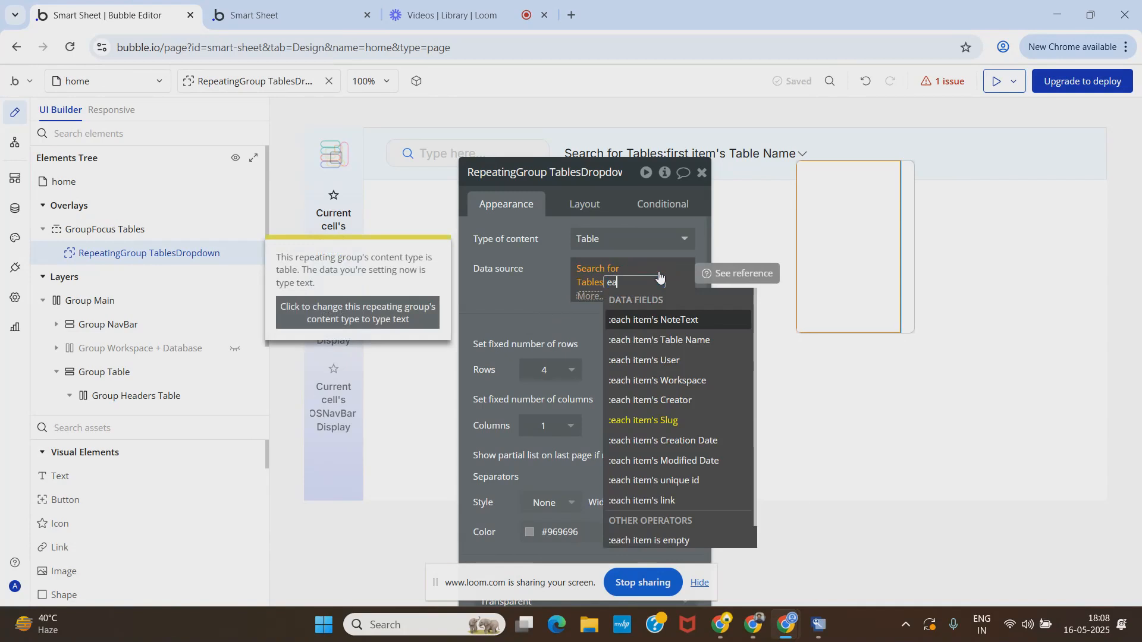
left_click(676, 380)
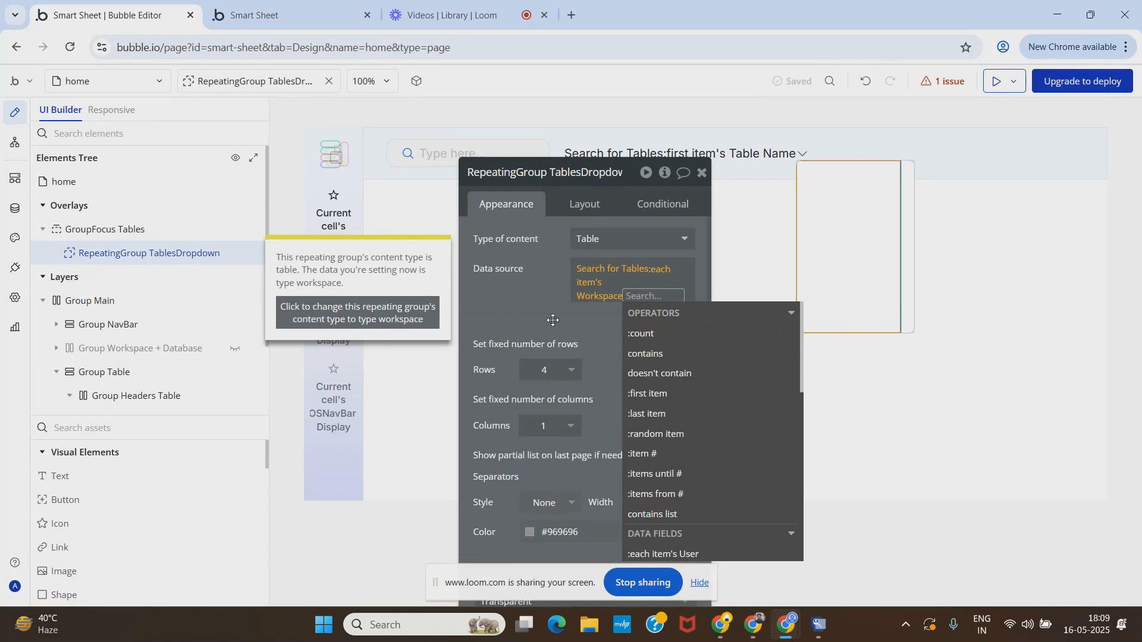
left_click(555, 321)
Delete the table search from the repeating group's data source.
left_click(624, 272)
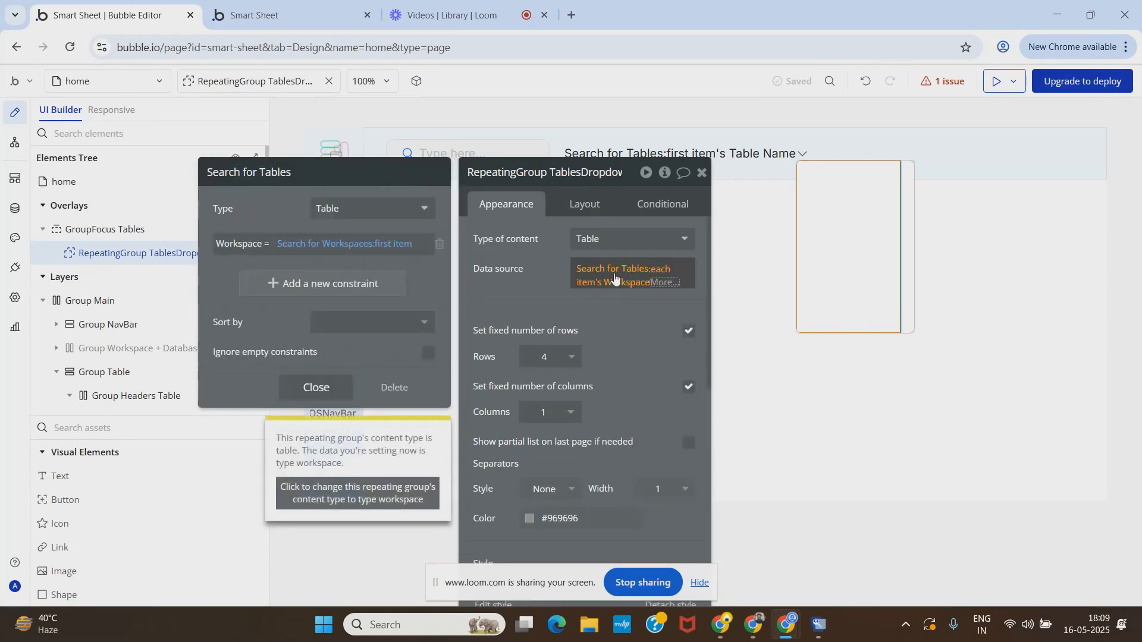
left_click(400, 390)
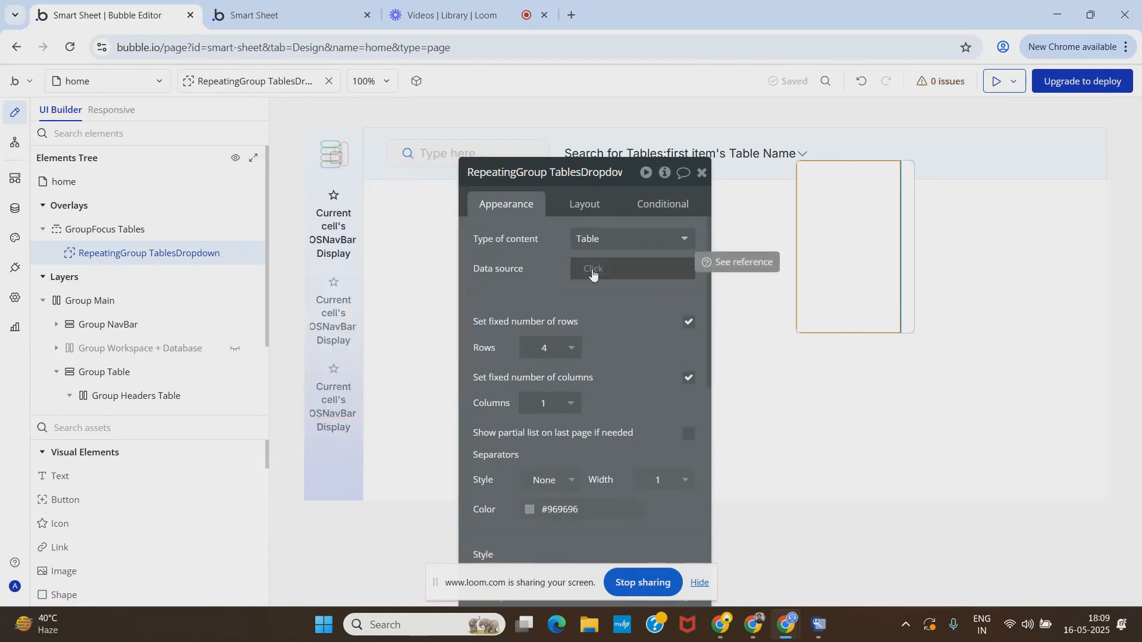
Turn off the fixed number of rows and set the minimum row height to 20 px.
left_click(586, 203)
left_click(509, 204)
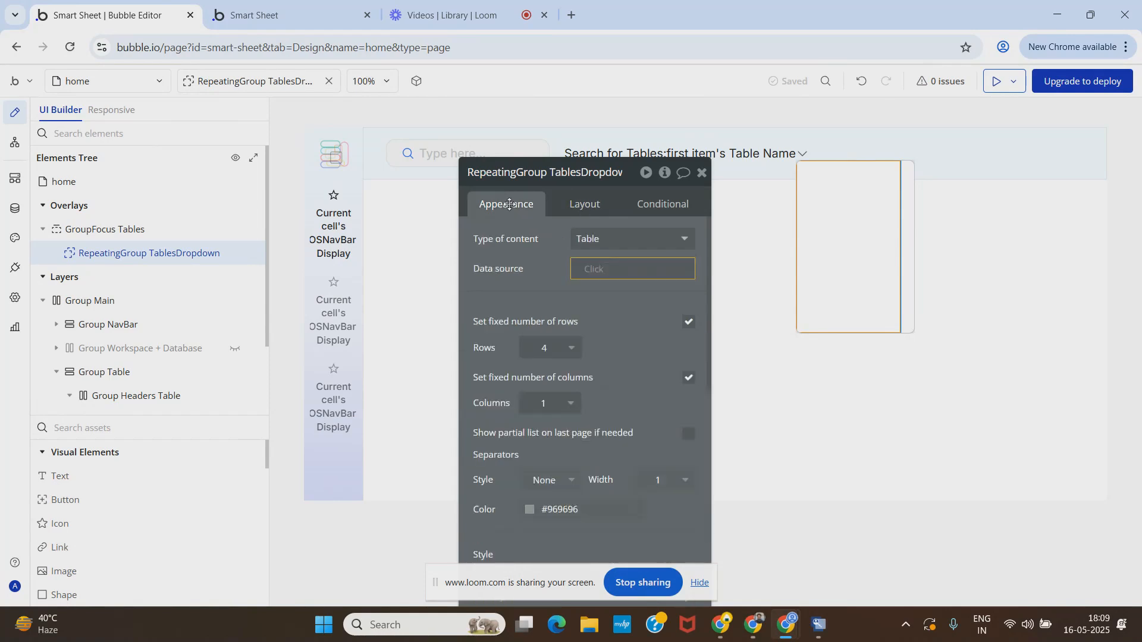
left_click(687, 322)
left_click(594, 347)
type("20")
left_click(605, 309)
Disable fitting the repeating group's width to its content, and set its minimum width to 0 px and minimum height to 20 px.
left_click(587, 207)
scroll(681, 464, "down", 1)
scroll(682, 464, "down", 1)
left_click(688, 441)
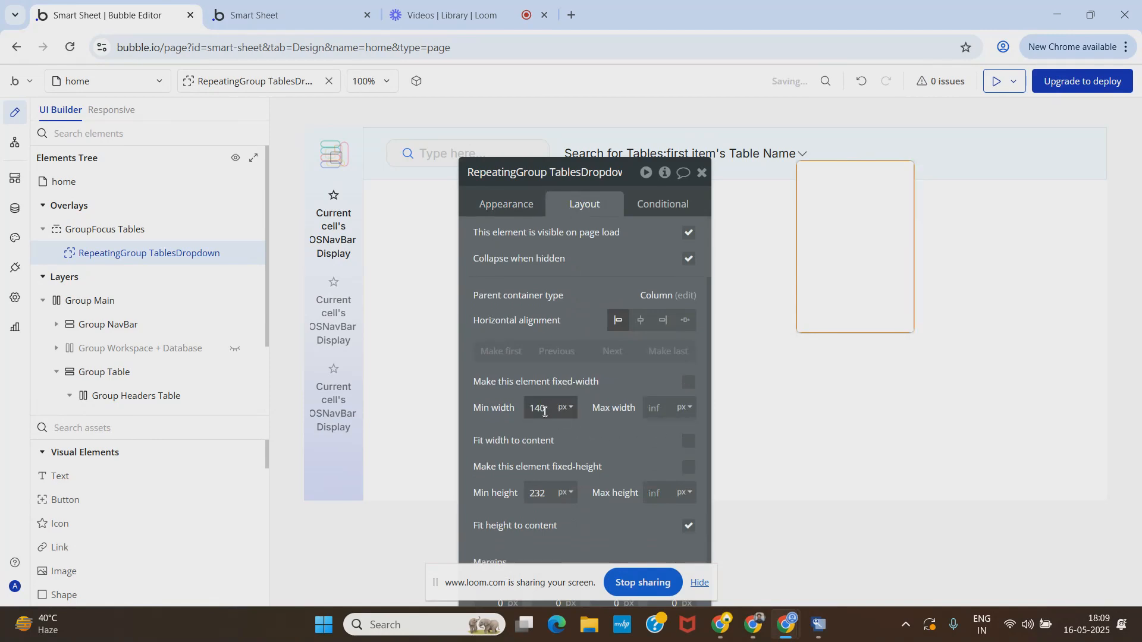
type("0")
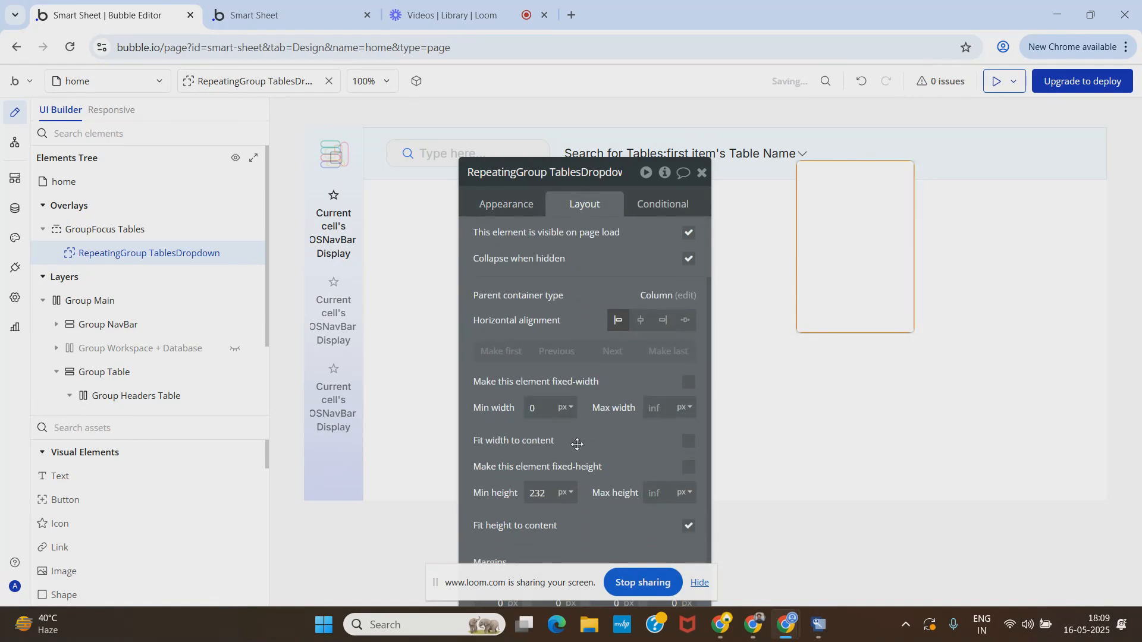
left_click(549, 493)
type("20")
left_click(613, 472)
Turn off fitting the repeating group's height to its content and enable it again.
left_click(689, 527)
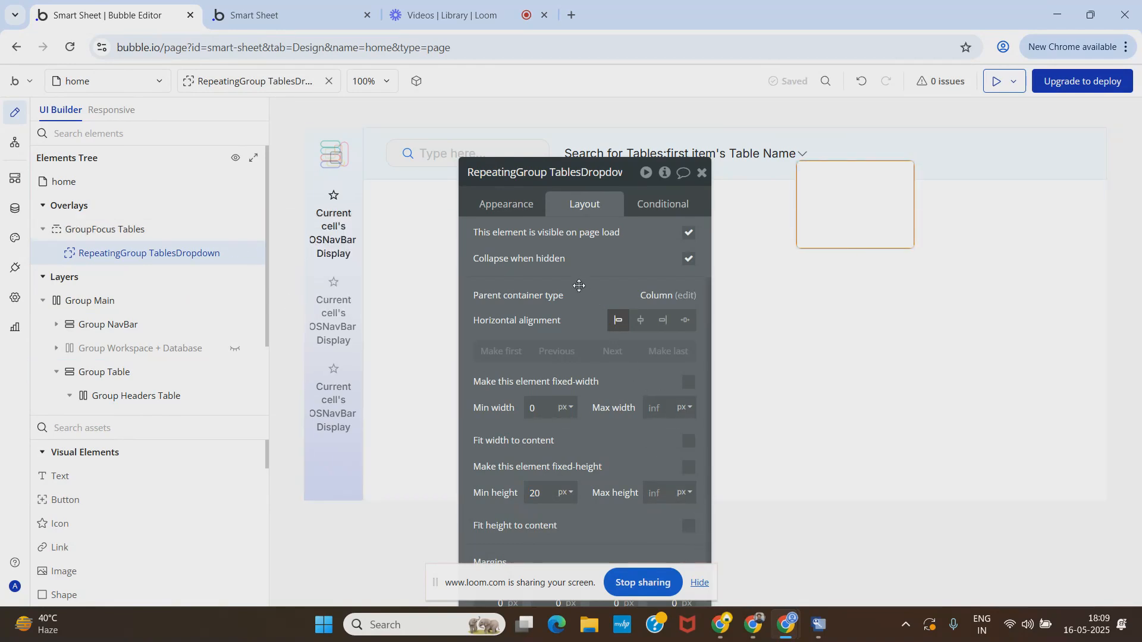
scroll(576, 333, "down", 1)
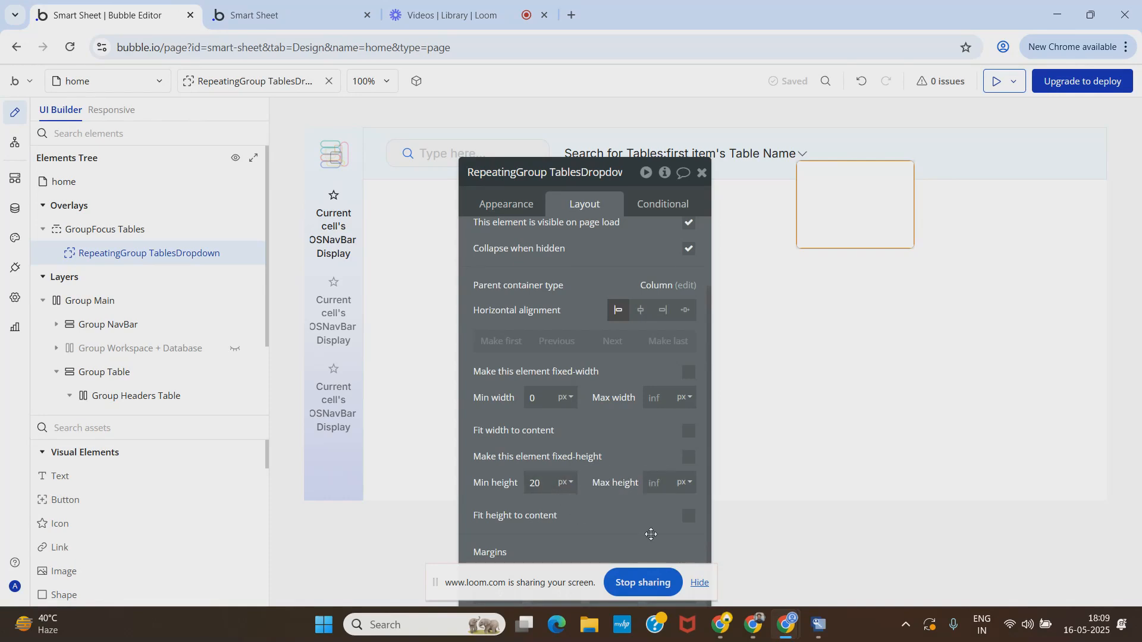
left_click(688, 517)
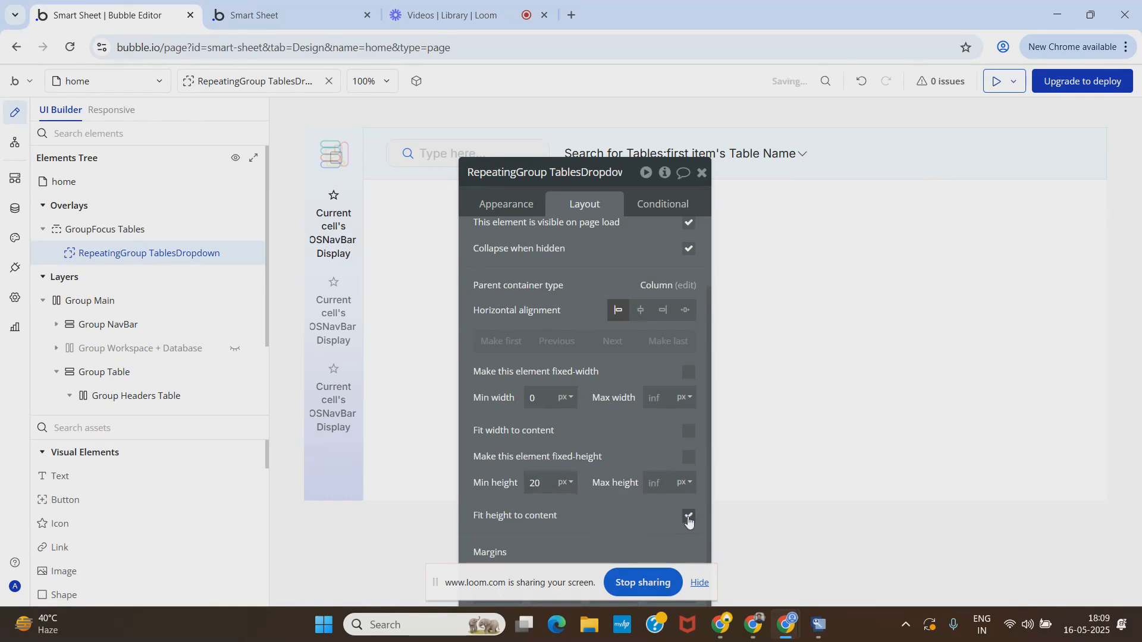
Set the repeating group's type of content to Workspace.
left_click(506, 208)
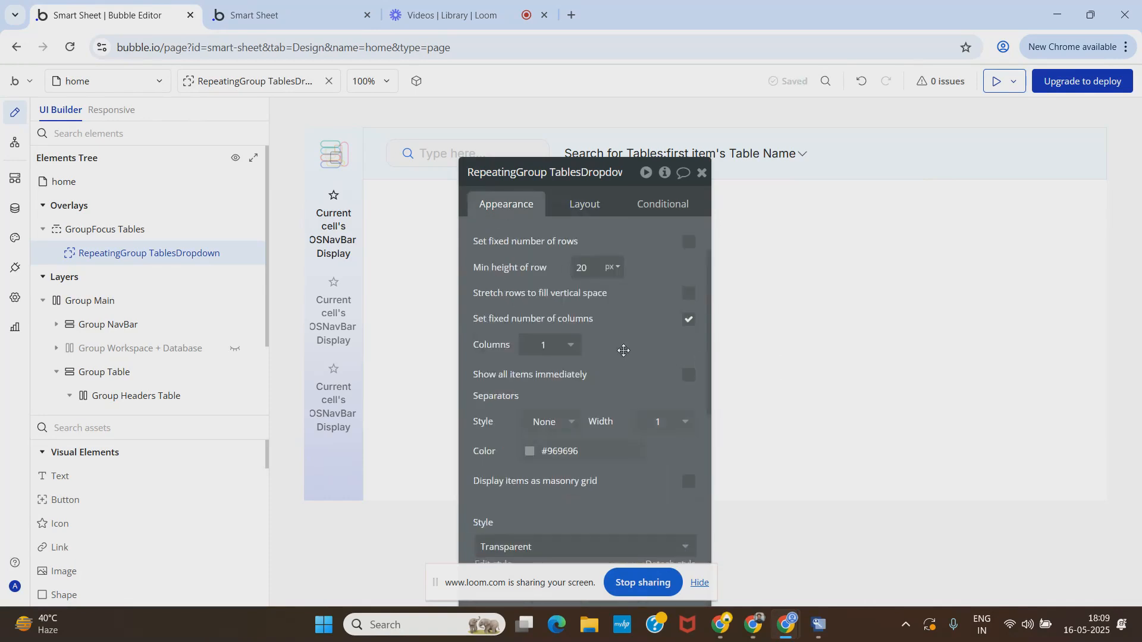
scroll(619, 366, "down", 3)
scroll(628, 360, "up", 4)
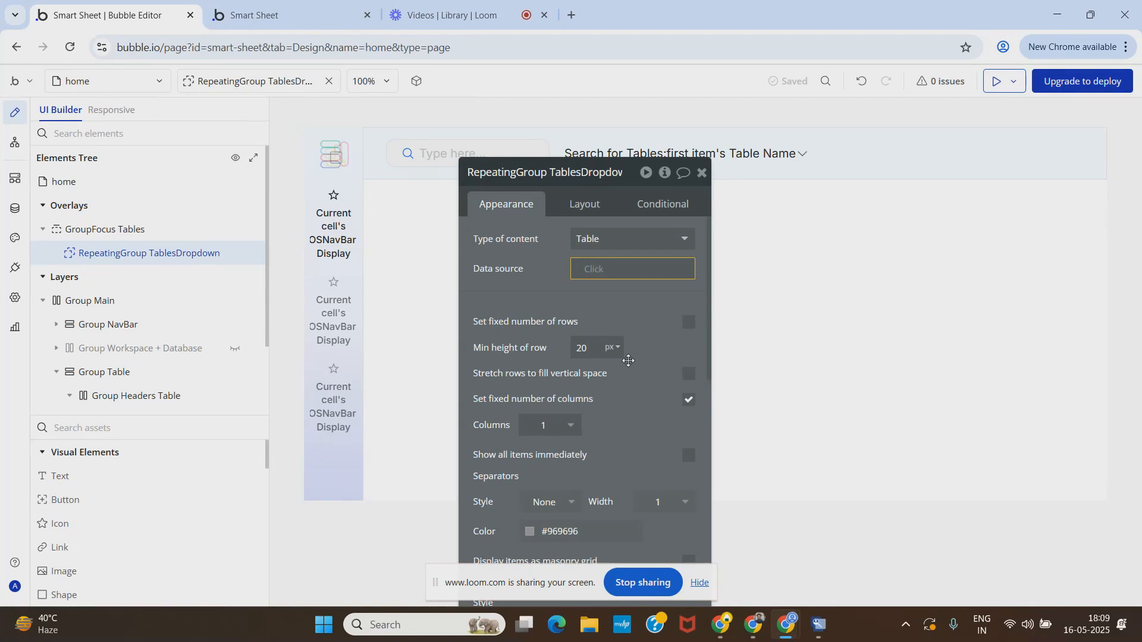
left_click(593, 271)
type("get")
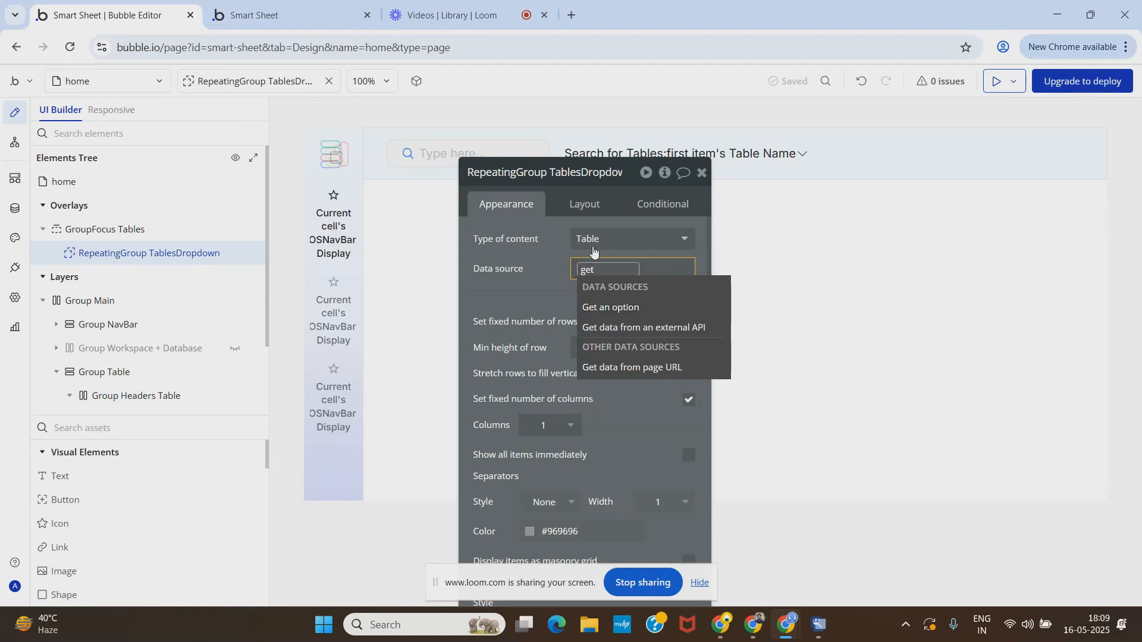
left_click(594, 240)
type("w")
left_click(601, 320)
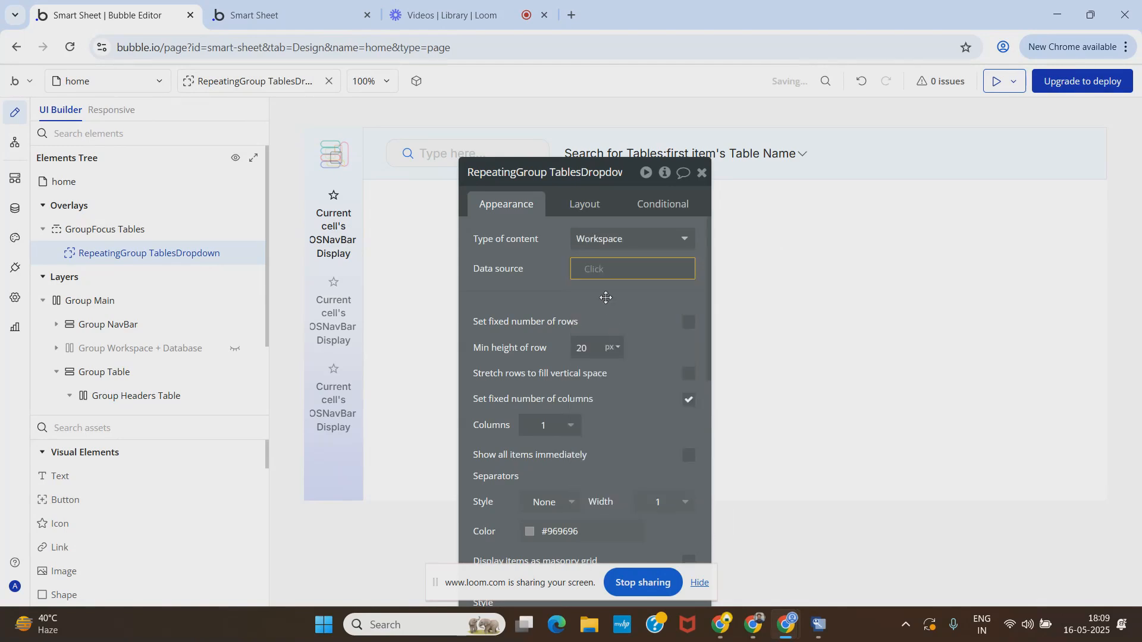
Use data from the page URL as the data source, with the type set to Path segments as list.
left_click(597, 269)
type("get")
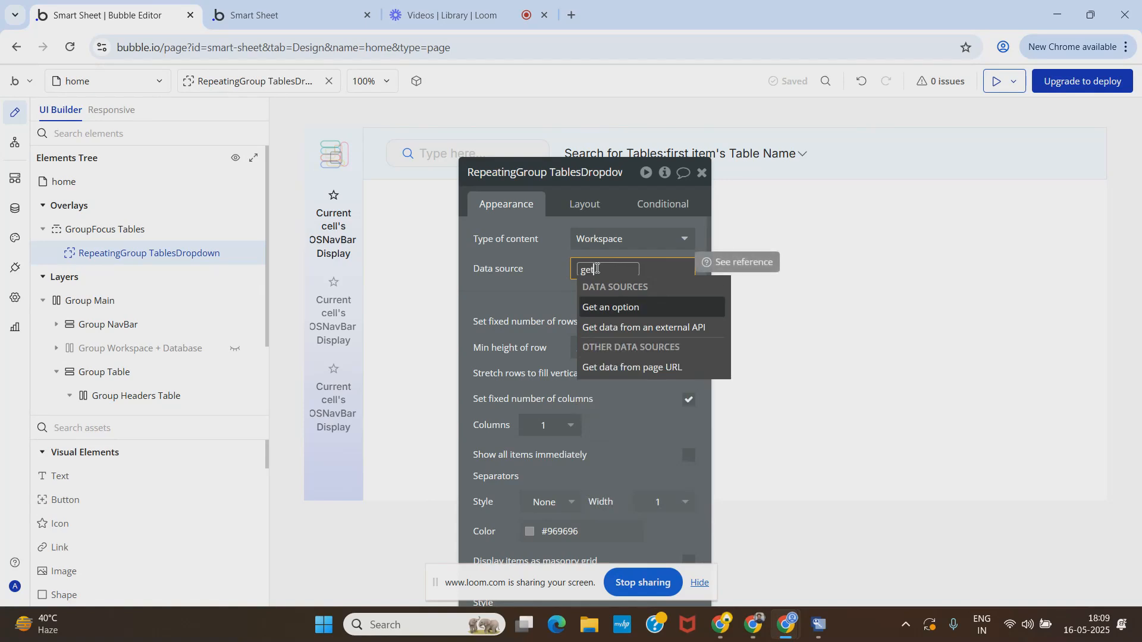
left_click(621, 367)
left_click(381, 209)
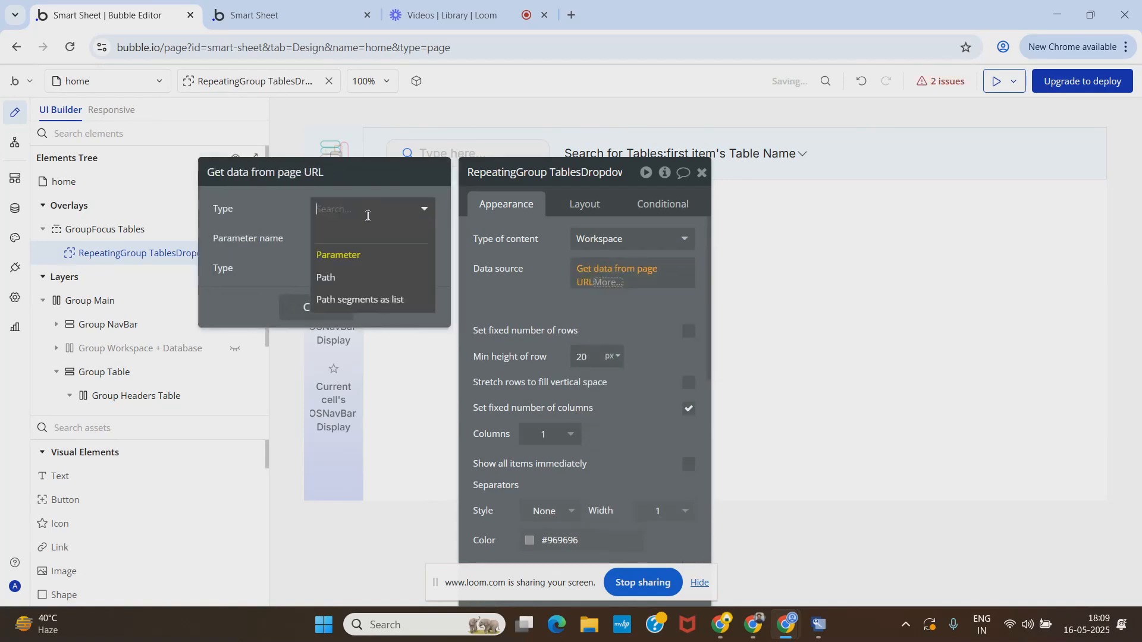
left_click(375, 298)
left_click(316, 278)
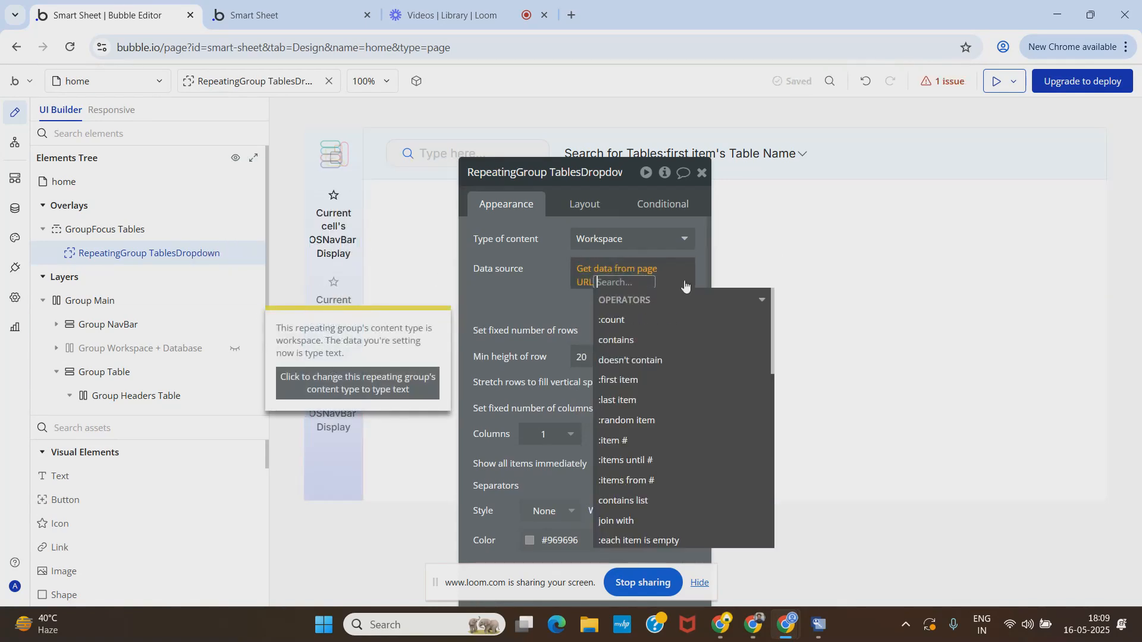
Take item #3 of the page URL path segments in the data source, and look through the operators available after it.
left_click(645, 441)
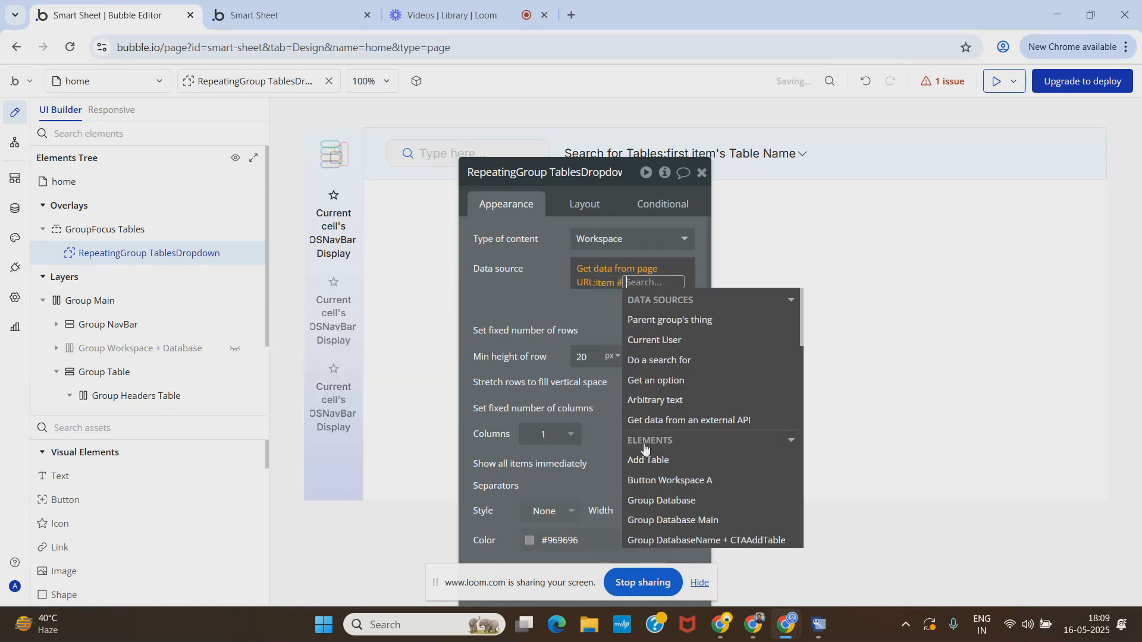
type("3")
key("Return")
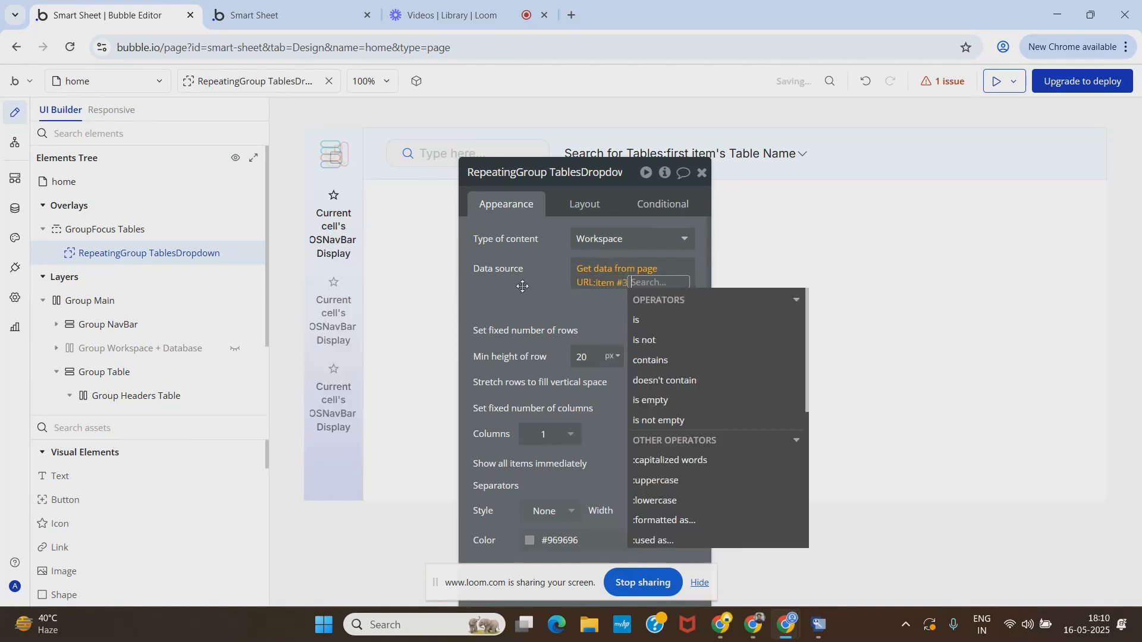
left_click(523, 283)
left_click(648, 280)
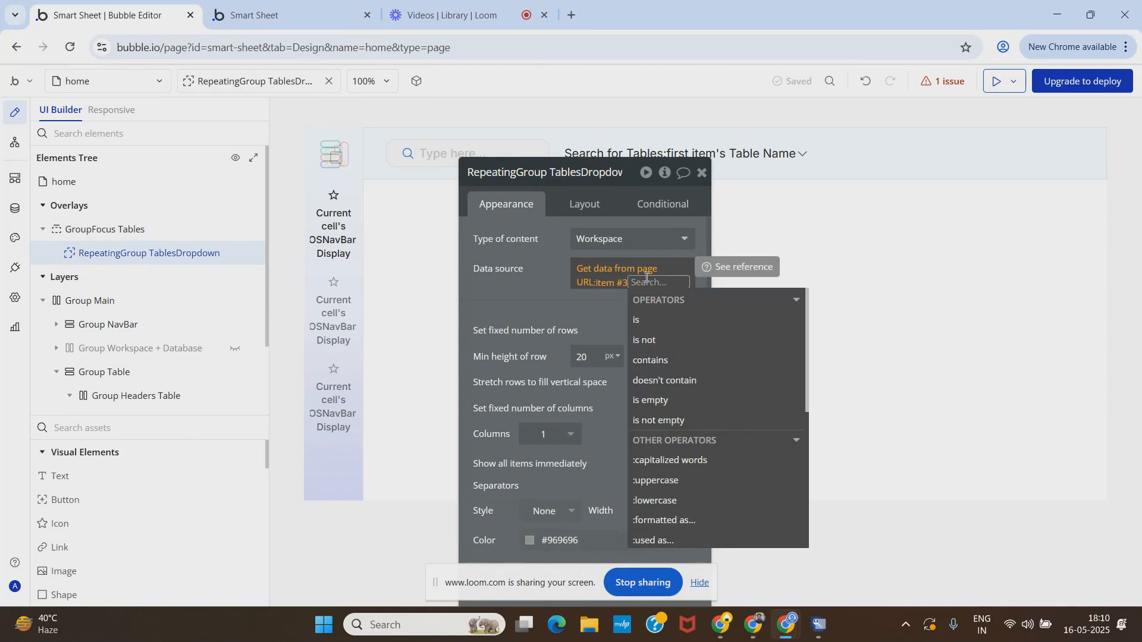
Group the tables dropdown repeating group inside an Align-to-Parent container within GroupFocus Tables.
left_click(620, 243)
left_click(581, 250)
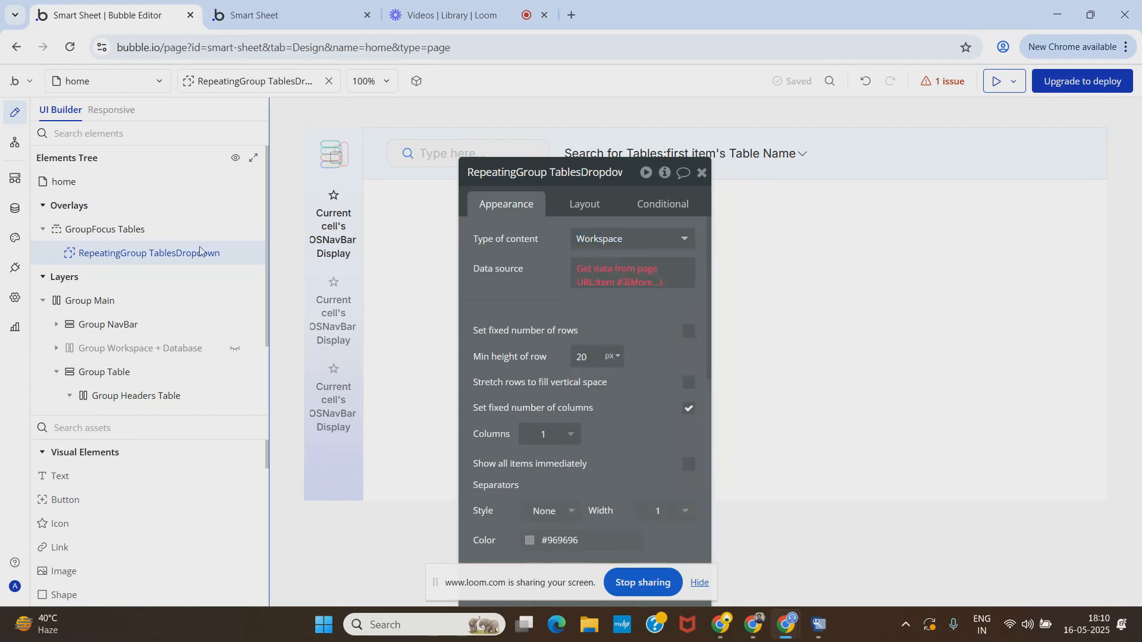
left_click(105, 229)
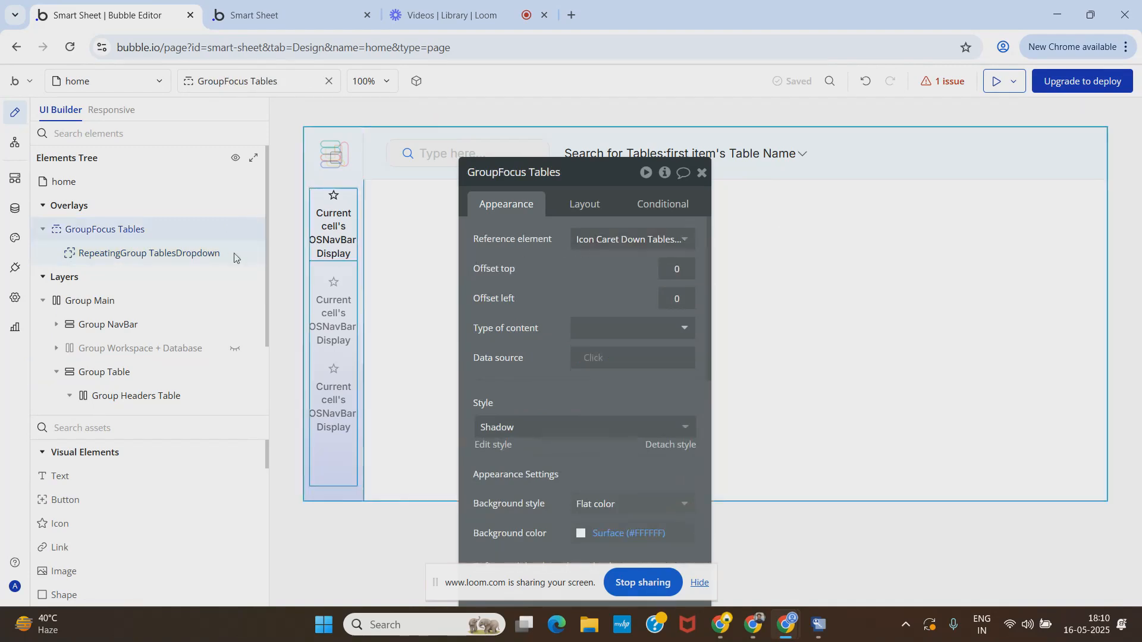
right_click(149, 254)
mouse_move(322, 341)
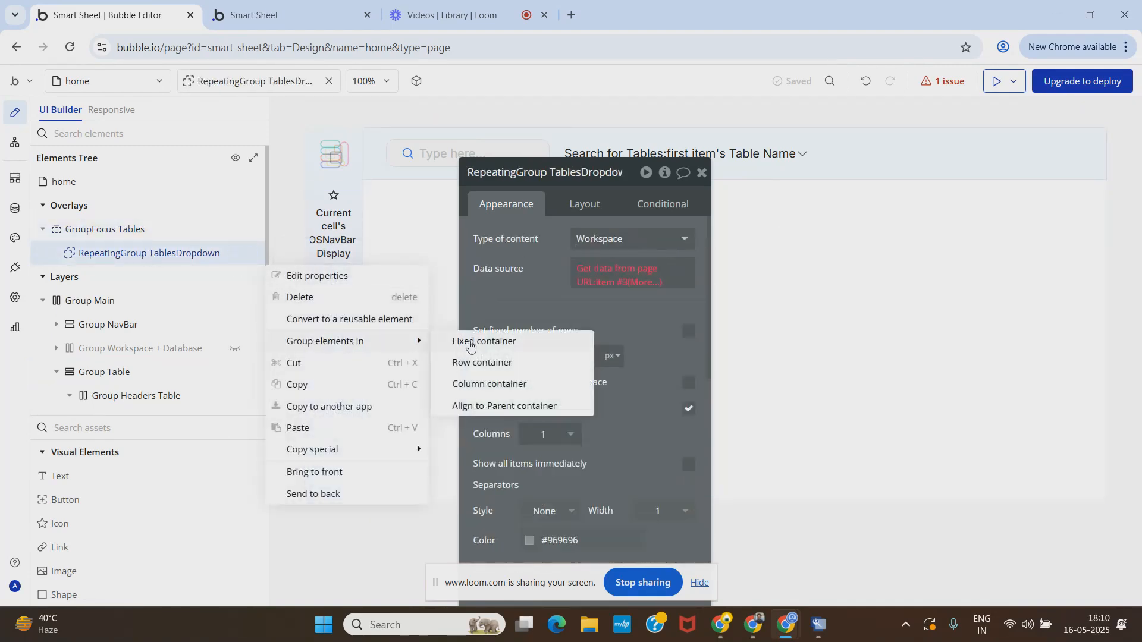
left_click(481, 403)
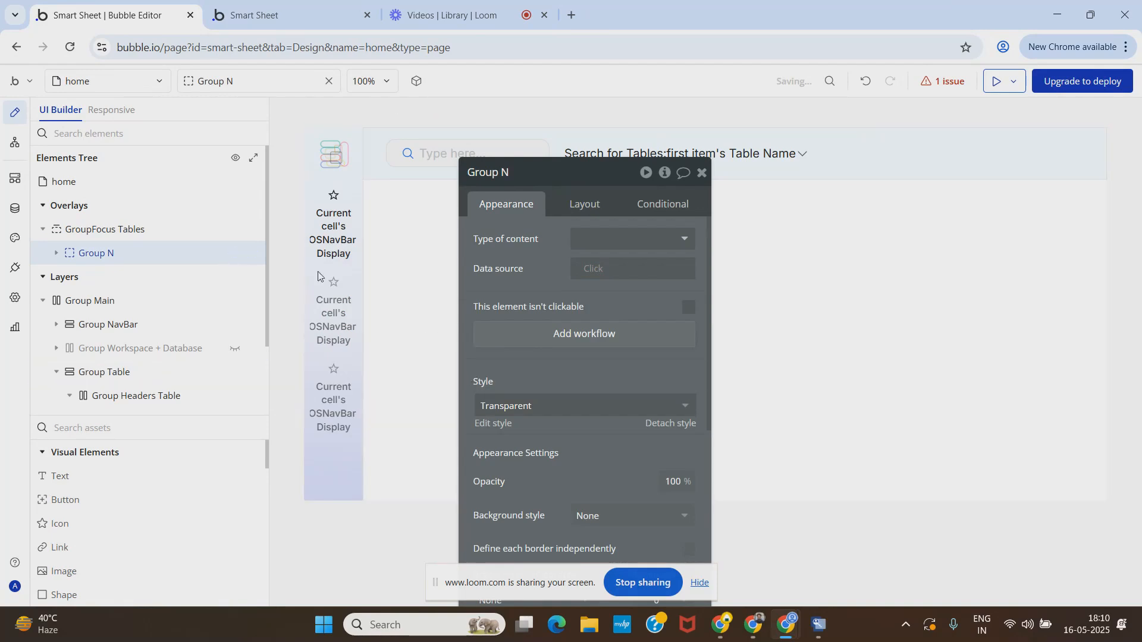
Set the new container group's type of content to Workspace.
left_click(619, 238)
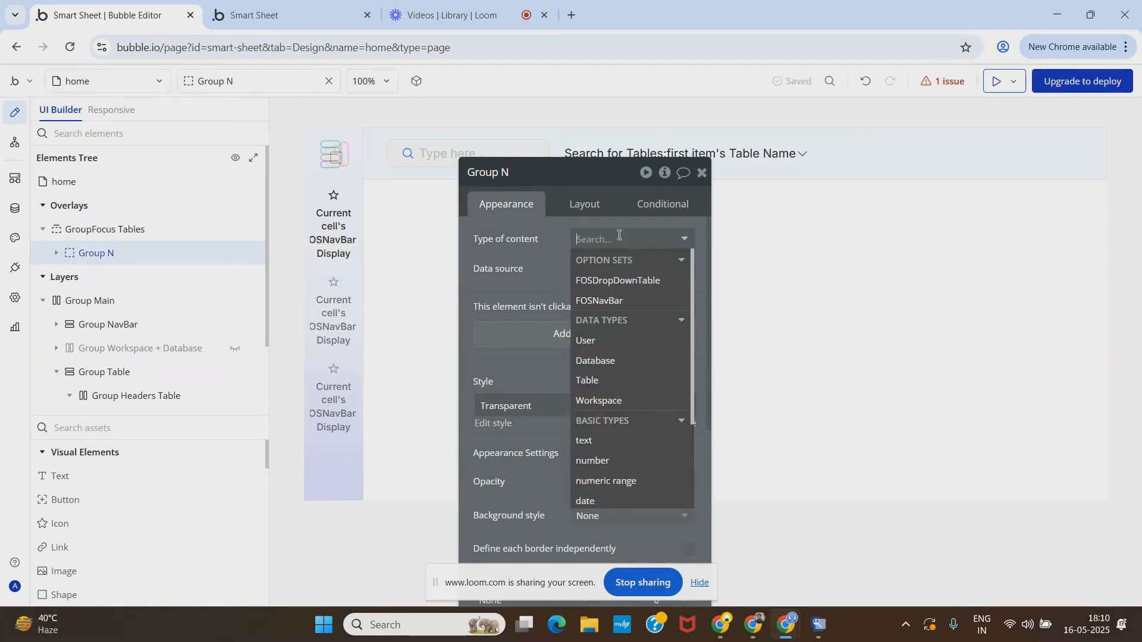
type("wrok")
key("BackSpace")
key("BackSpace")
key("BackSpace")
type("ork")
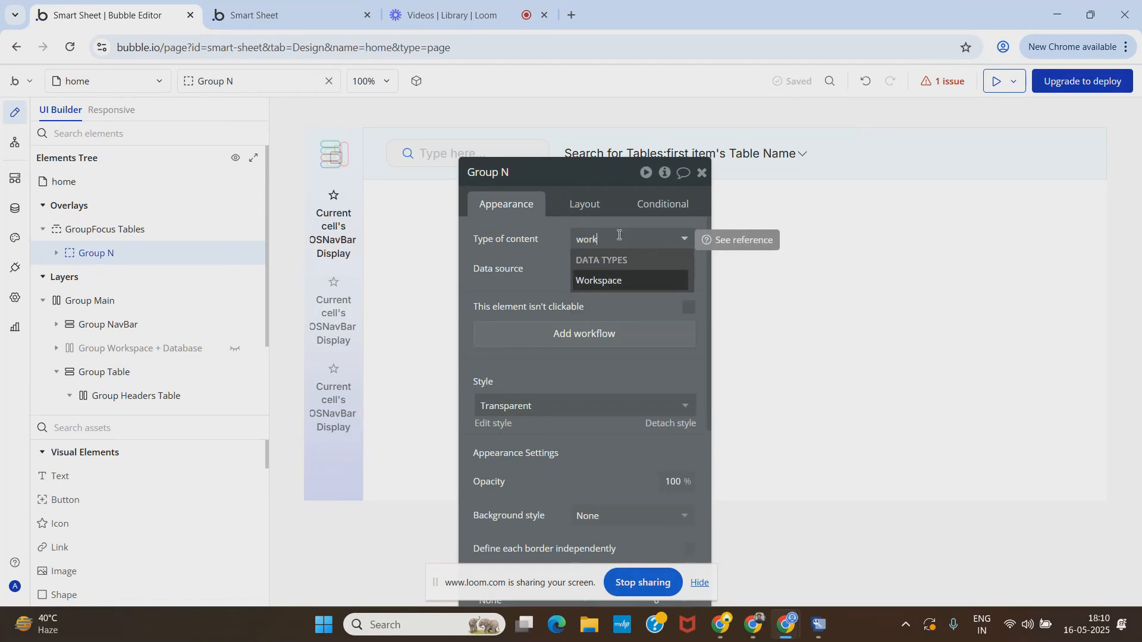
left_click(633, 278)
Use data from the page URL as the group's data source, with the type set to Path segments as list.
left_click(600, 269)
type("get")
left_click(637, 365)
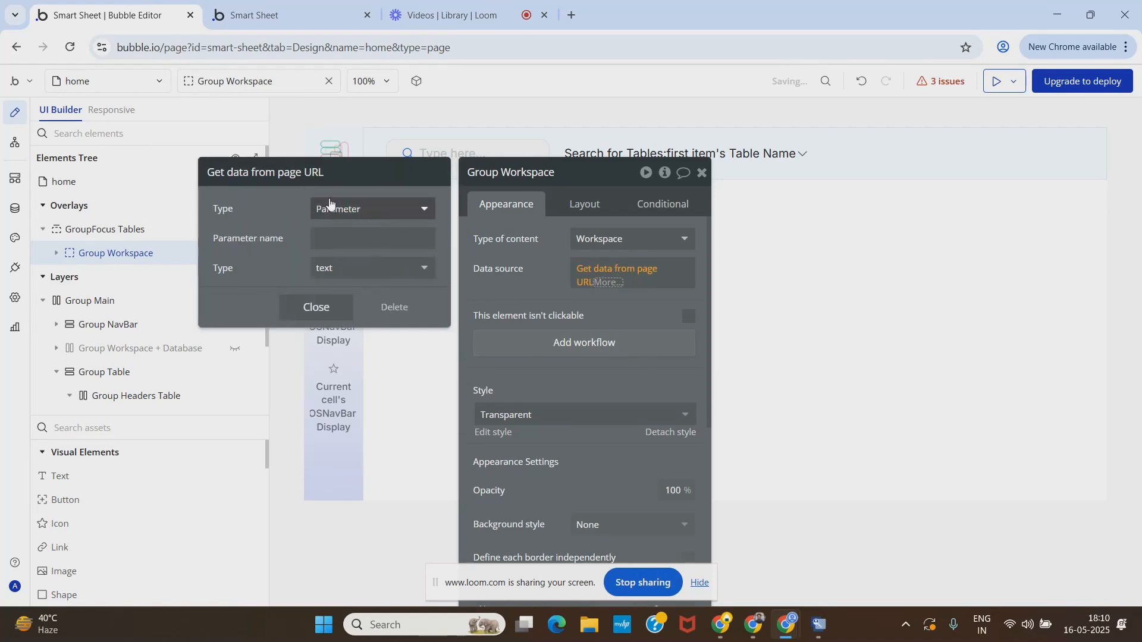
left_click(363, 209)
left_click(349, 305)
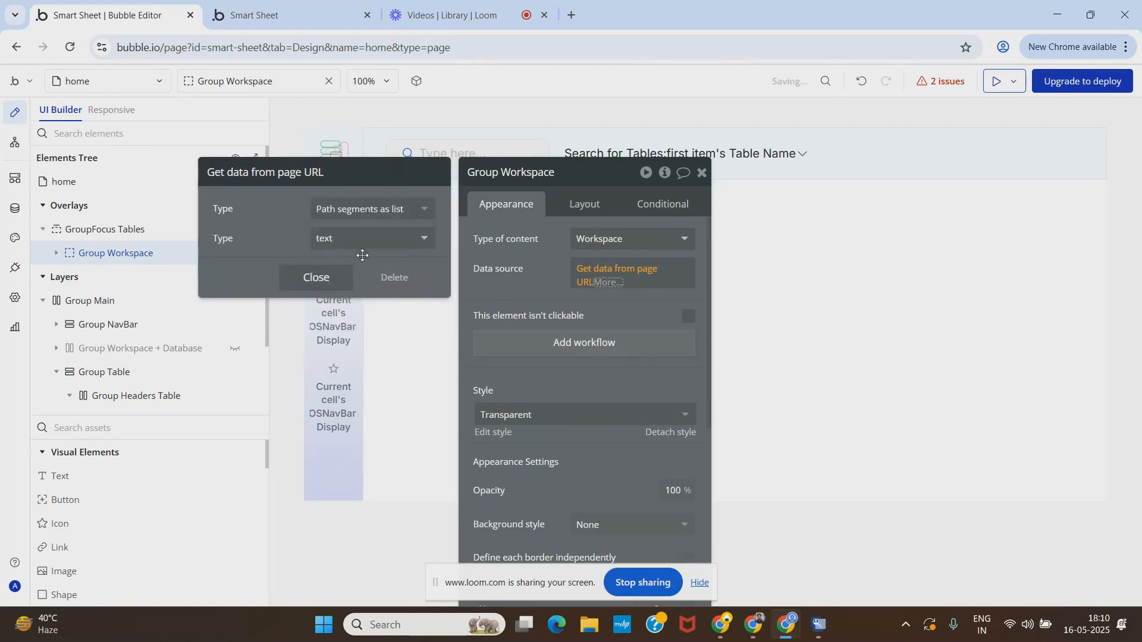
left_click(318, 283)
Take item #3 of the page URL path segments in the group's data source.
left_click(608, 282)
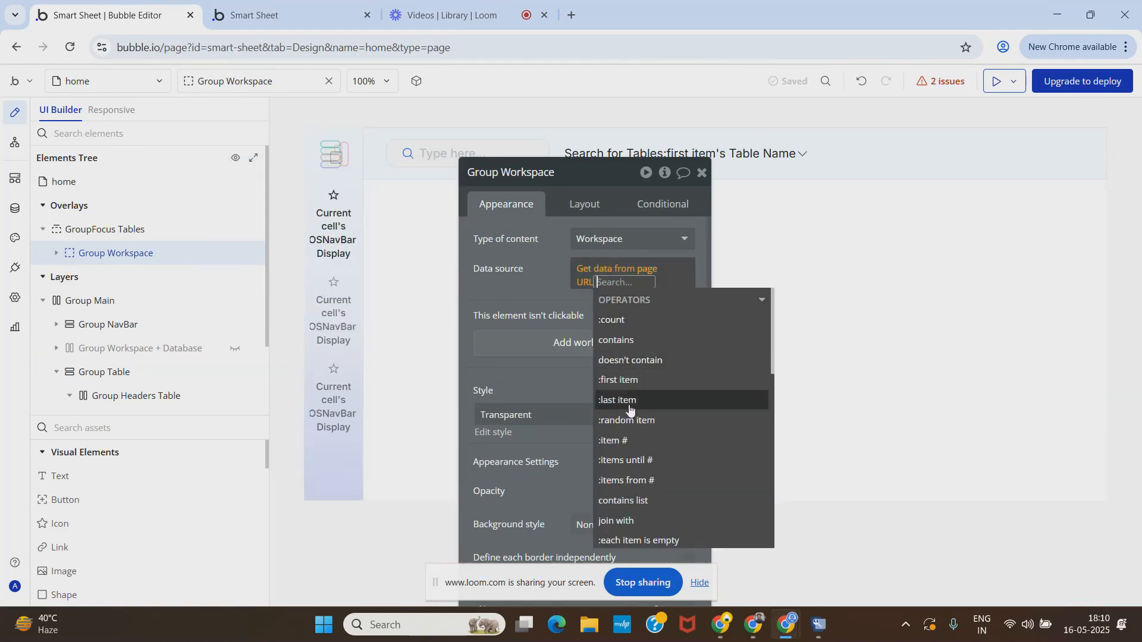
left_click(630, 440)
type("3")
left_click(537, 270)
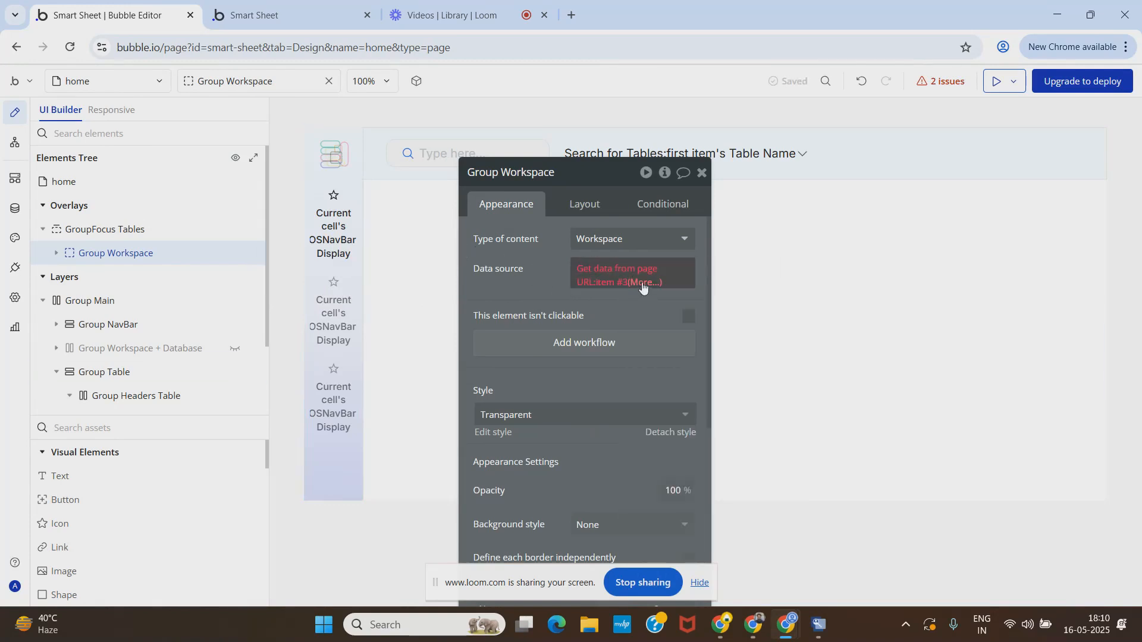
Change the container group's type of content to text.
left_click(623, 239)
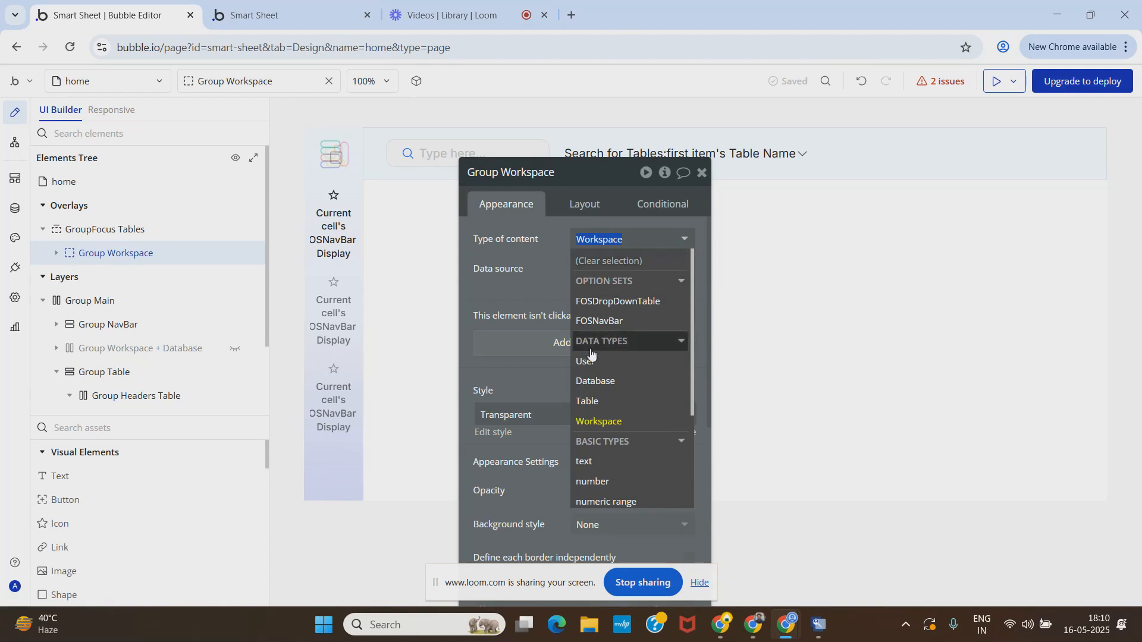
type("te")
left_click(583, 297)
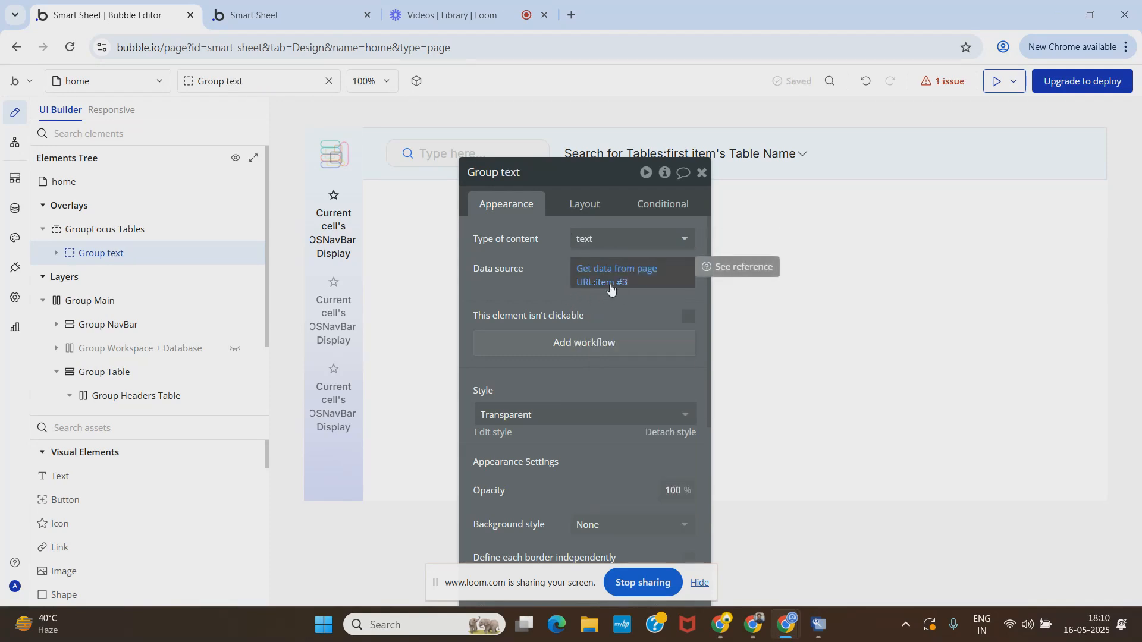
Set the type of content of RepeatingGroup TablesDropdown inside the group to Table.
left_click(55, 255)
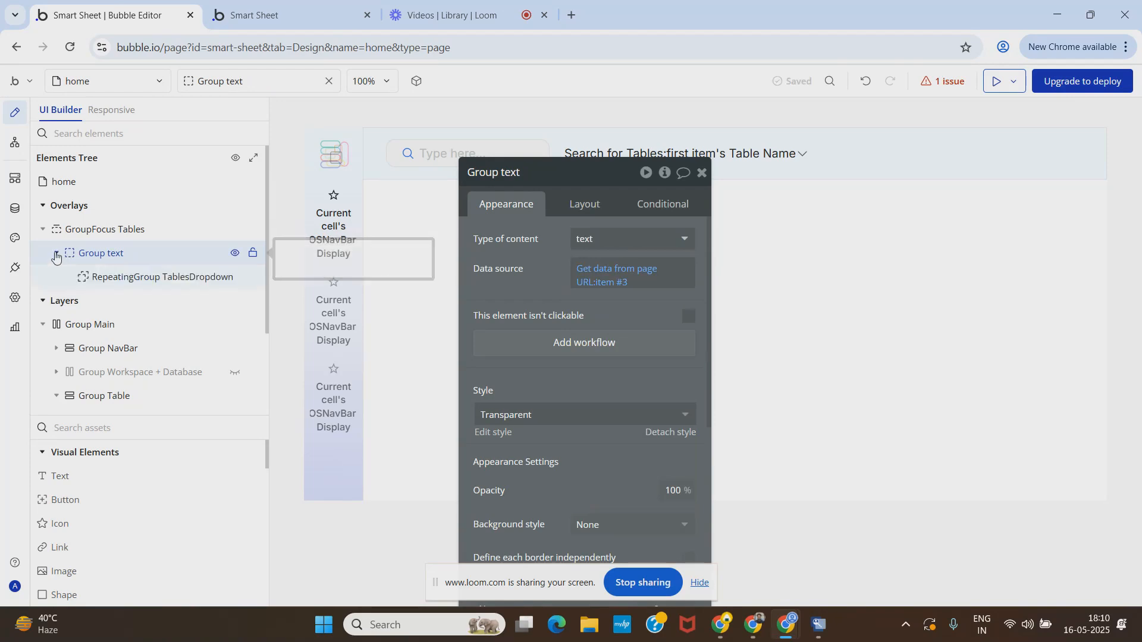
left_click(136, 280)
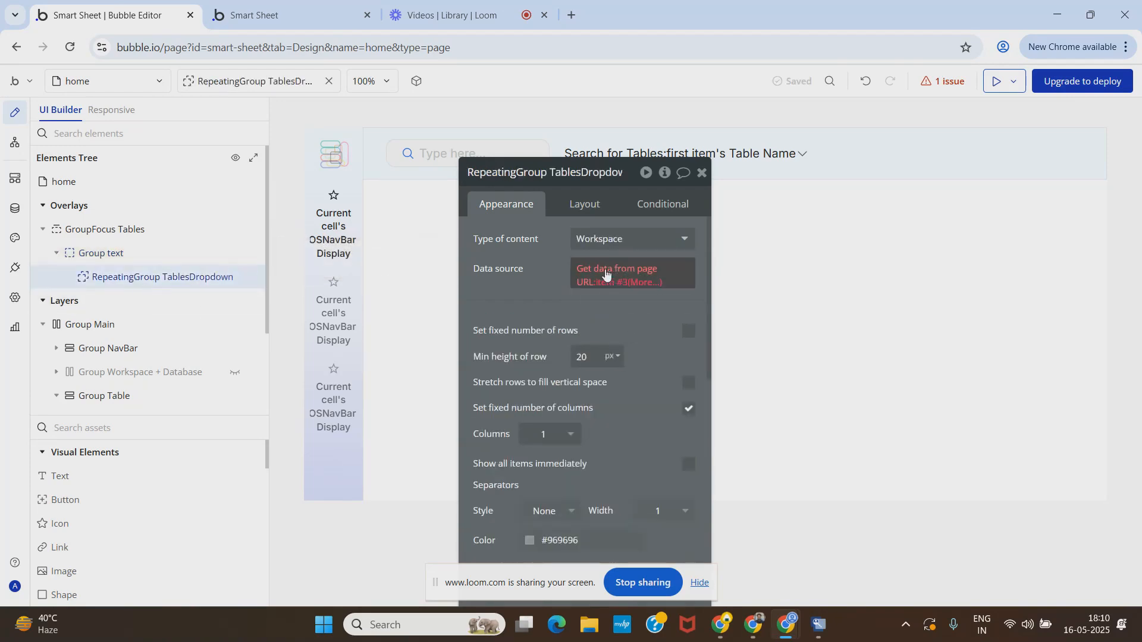
left_click(587, 276)
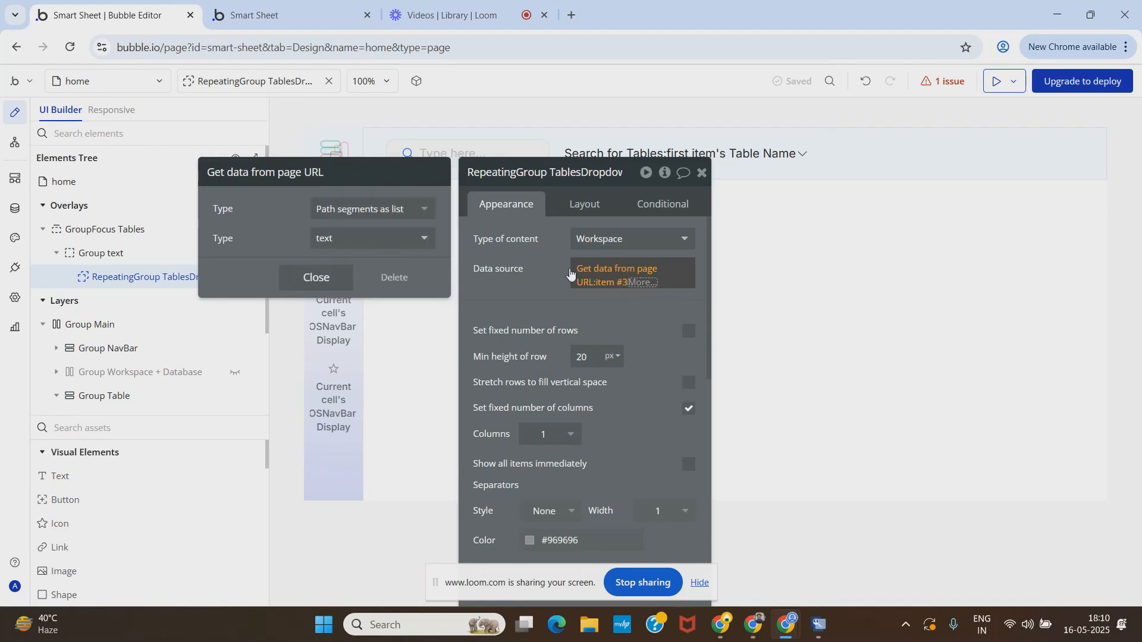
left_click(613, 244)
type("t")
left_click(596, 340)
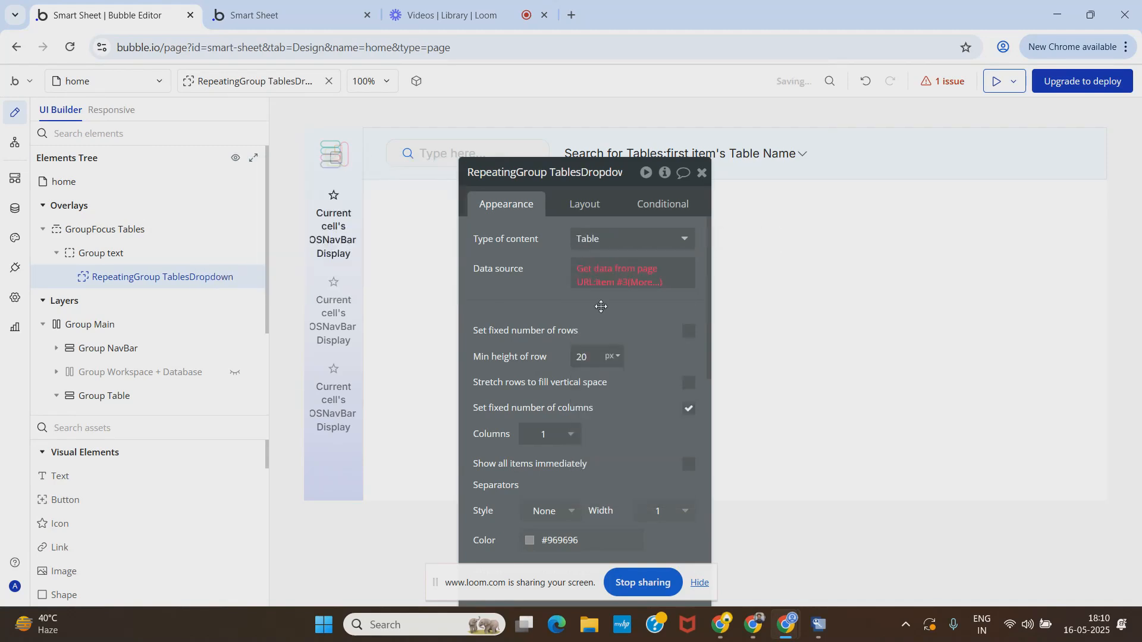
Delete the repeating group's page URL data source and replace it with a search for the Table type.
left_click(584, 271)
left_click(395, 278)
left_click(598, 273)
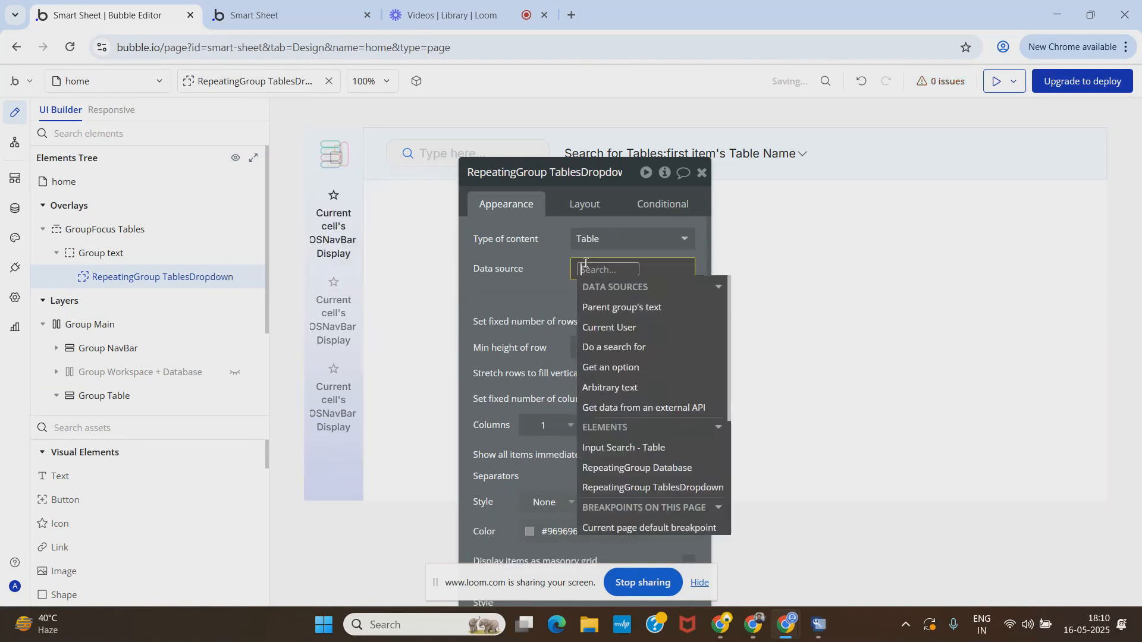
left_click(588, 342)
left_click(375, 212)
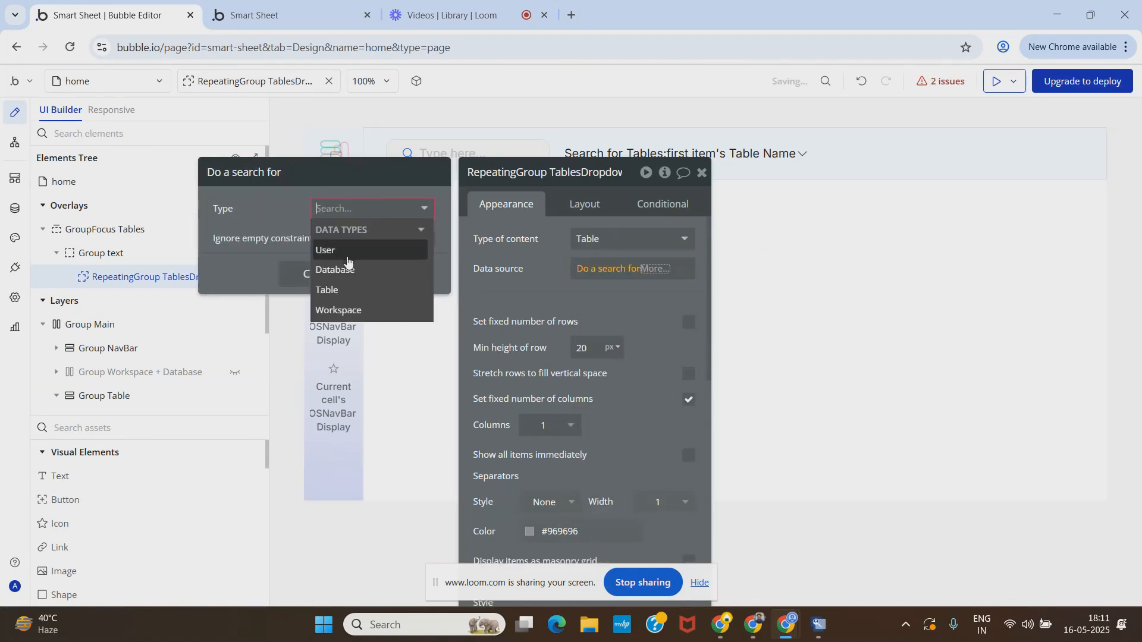
left_click(330, 291)
Add the constraint Workspace = Parent group's text to the table search and close the search settings.
left_click(320, 257)
left_click(232, 245)
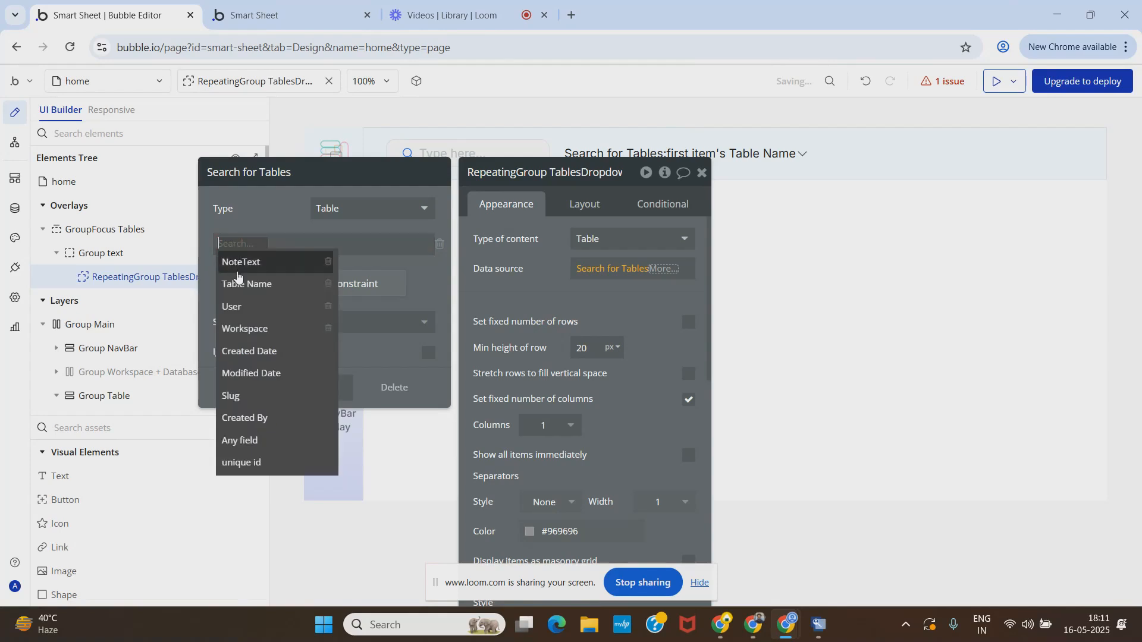
left_click(251, 327)
left_click(278, 246)
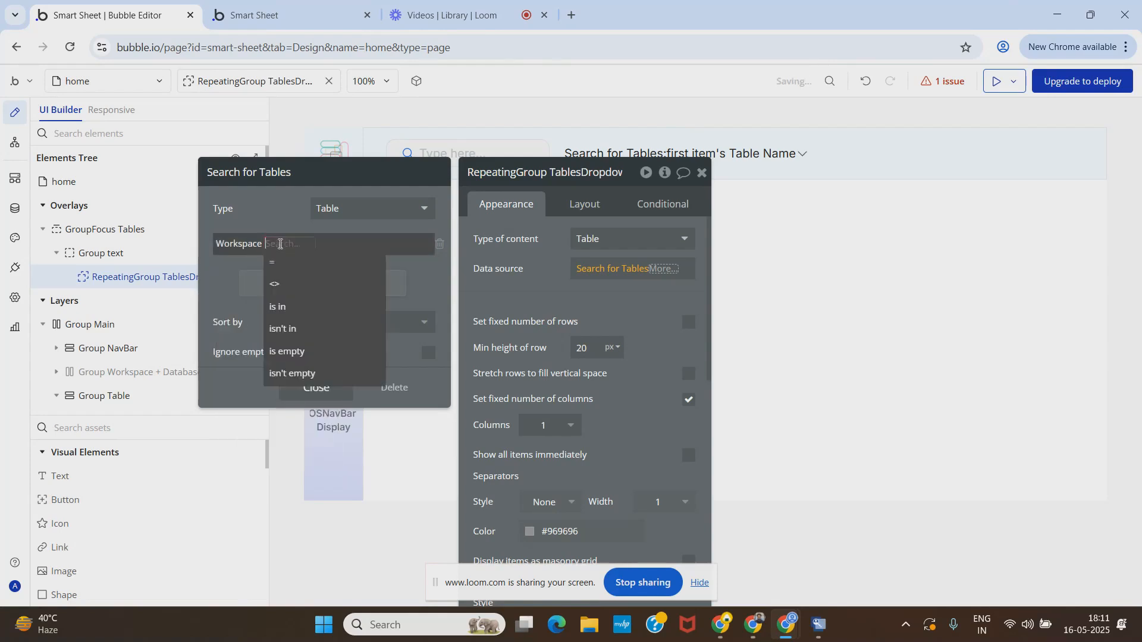
left_click(275, 263)
left_click(285, 246)
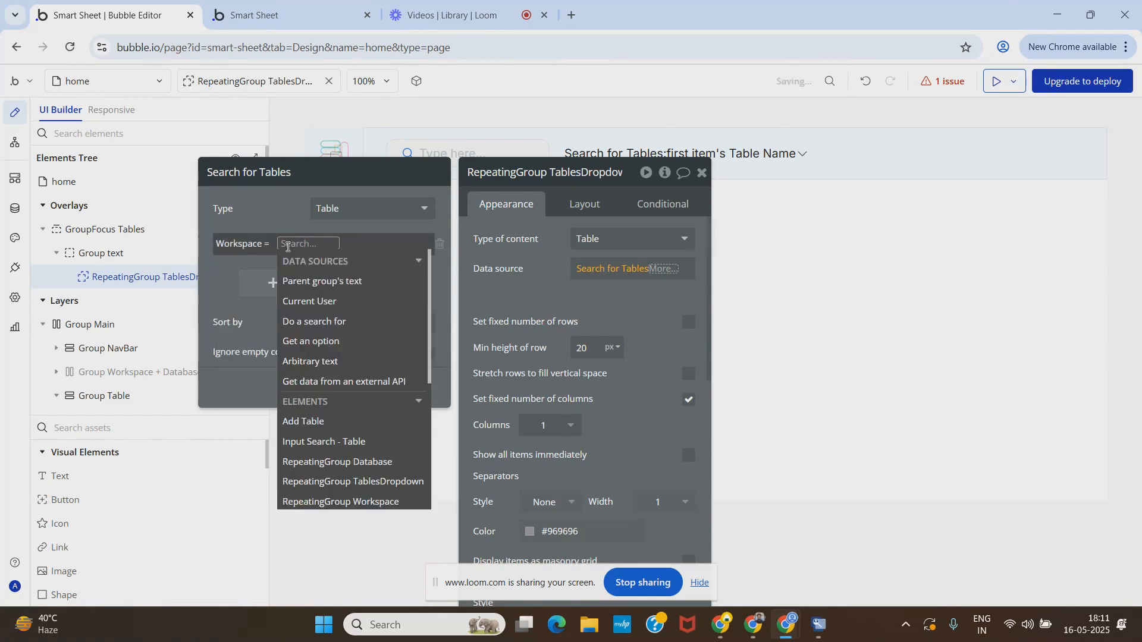
left_click(303, 286)
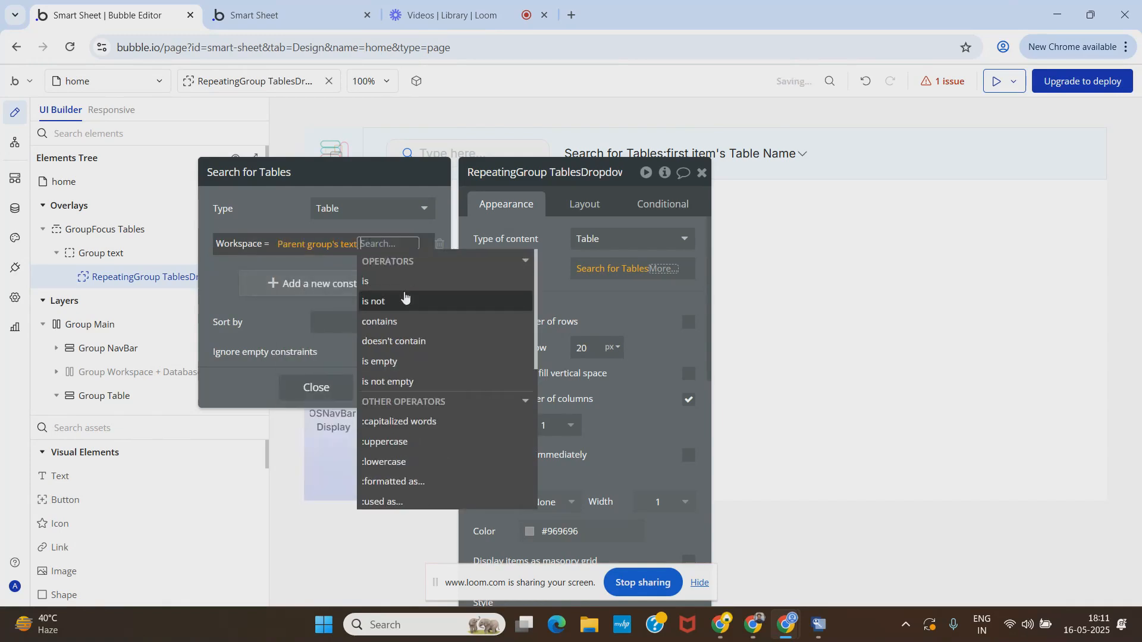
left_click(285, 218)
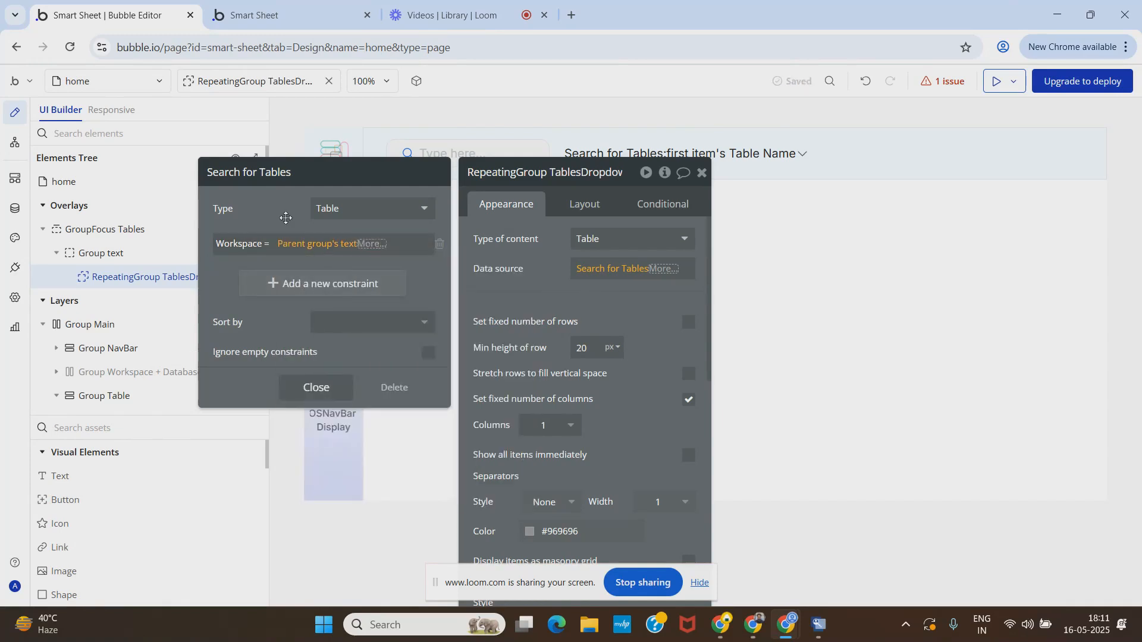
left_click(327, 375)
Append :first item to the table search in the repeating group's data source.
left_click(664, 269)
left_click(645, 384)
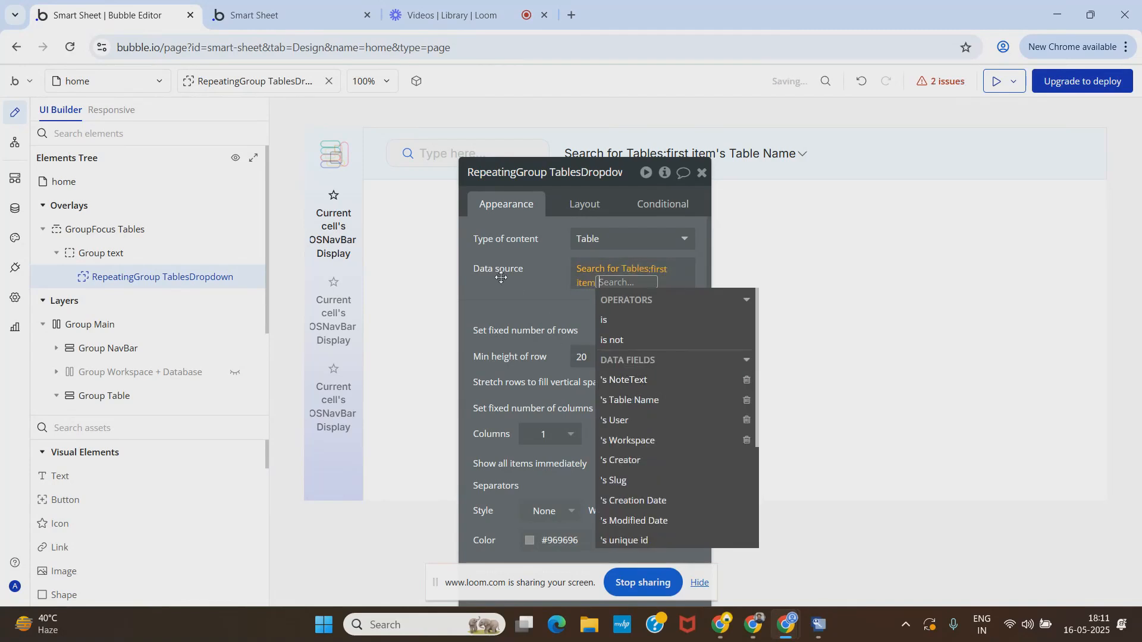
left_click(501, 277)
Replace the value of the table search's Workspace constraint with a search for the Workspace type.
left_click(622, 271)
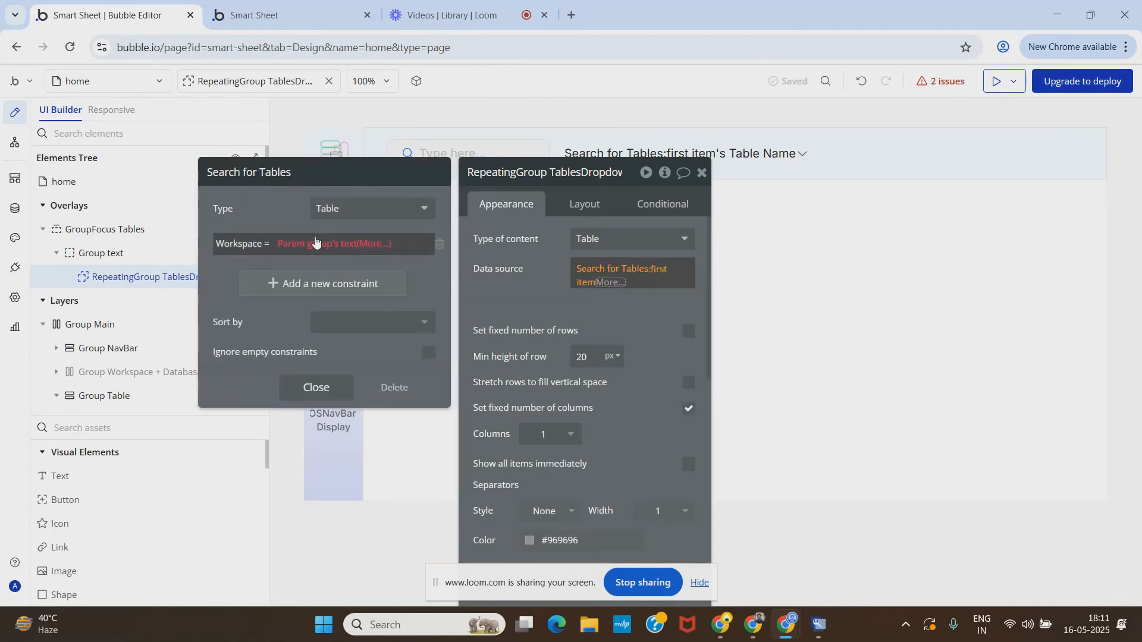
left_click(379, 243)
scroll(410, 331, "down", 5)
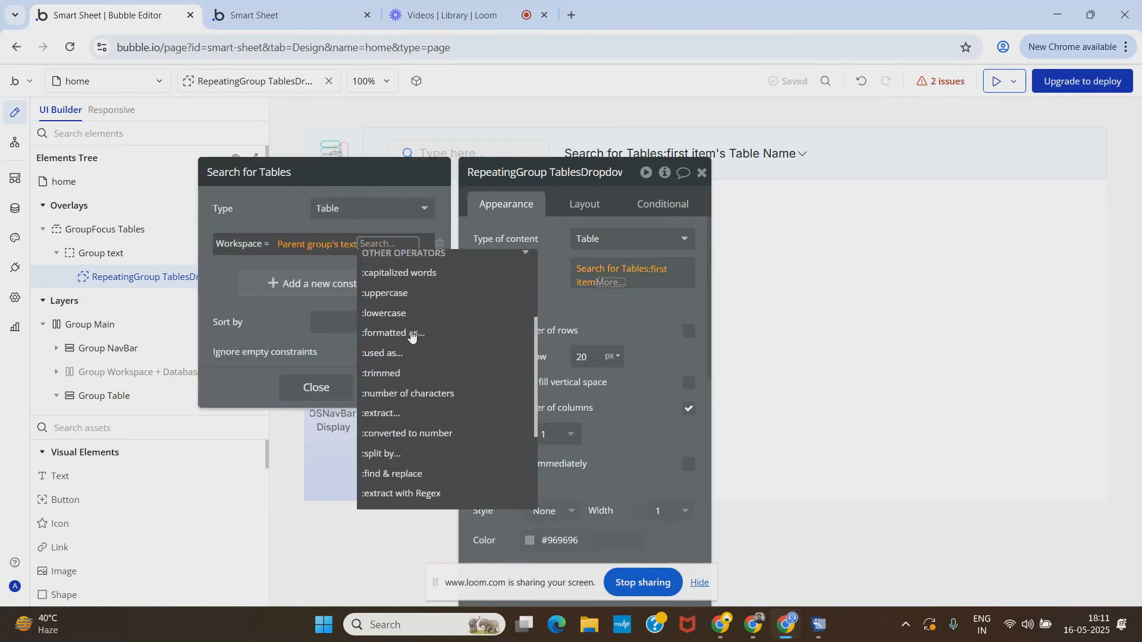
scroll(411, 333, "up", 5)
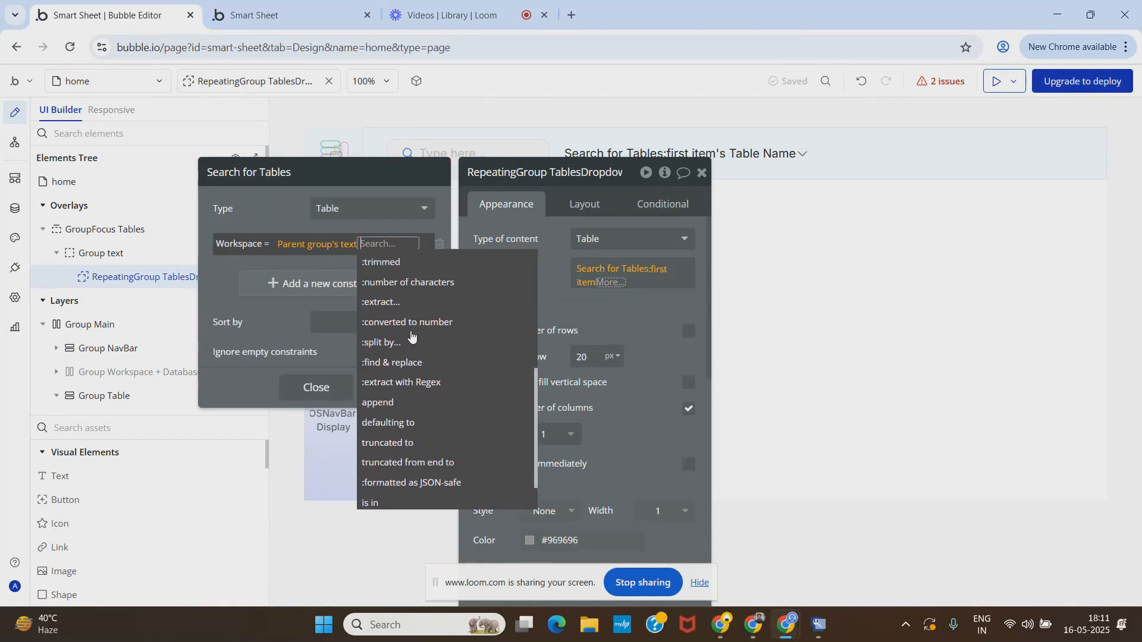
left_click(304, 249)
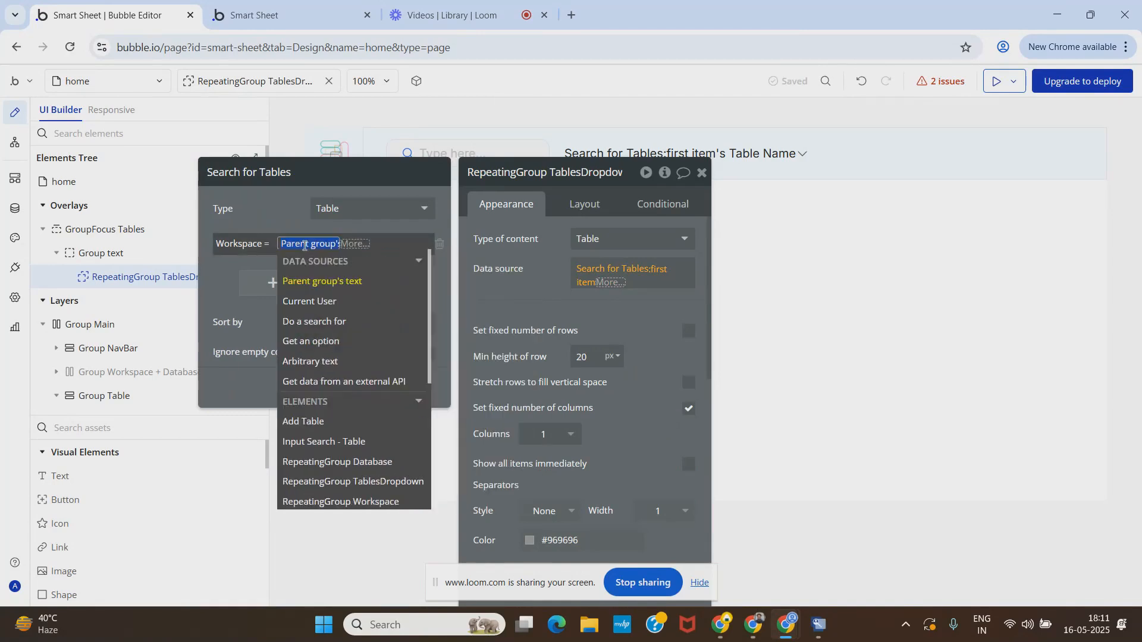
left_click(336, 326)
left_click(390, 208)
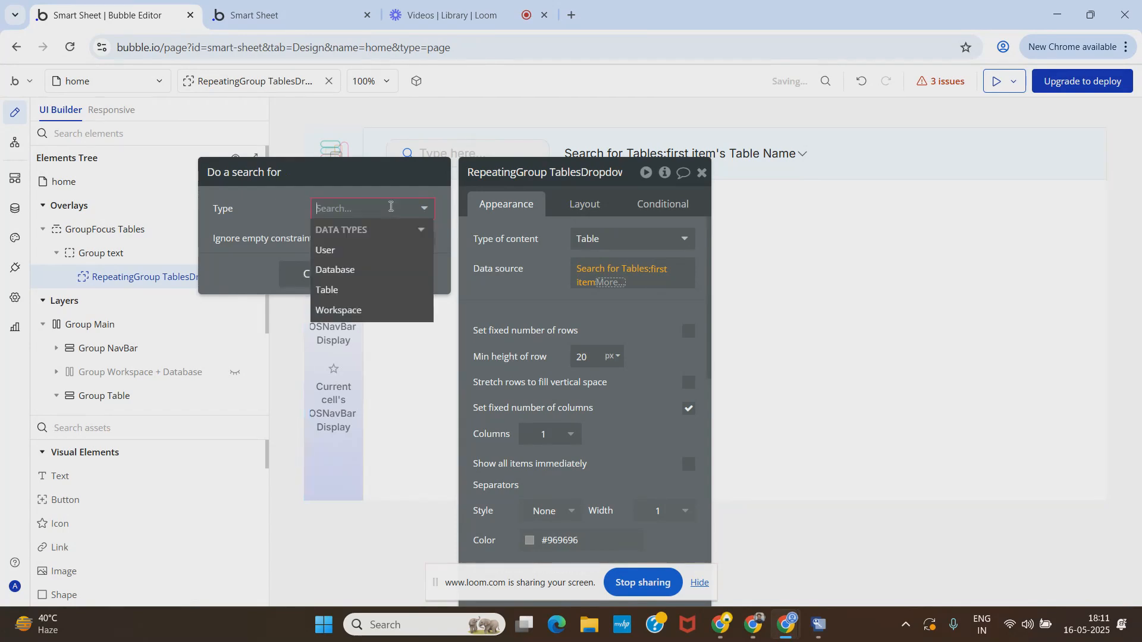
left_click(350, 311)
Add the constraint Slug contains Parent group's text to the nested workspace search and close its settings.
left_click(315, 249)
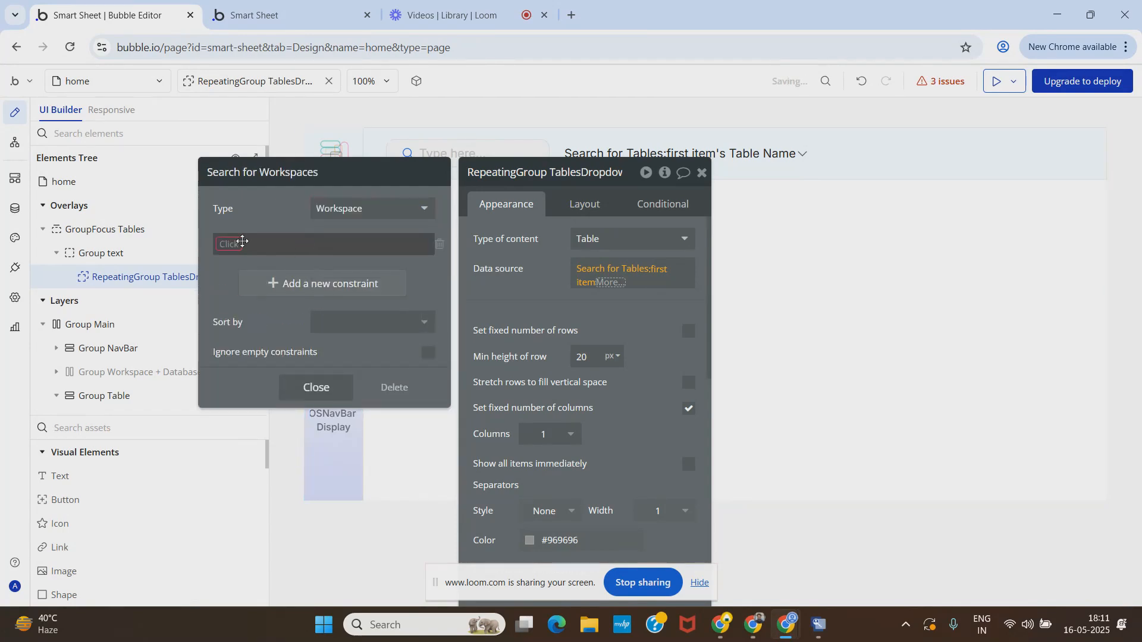
left_click(239, 245)
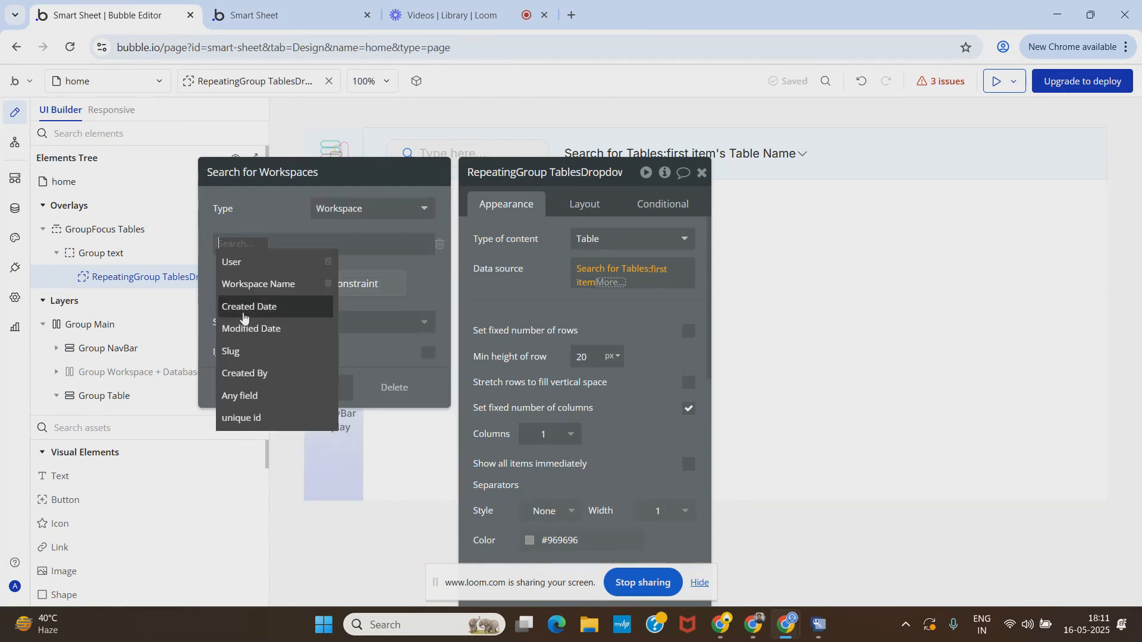
left_click(231, 351)
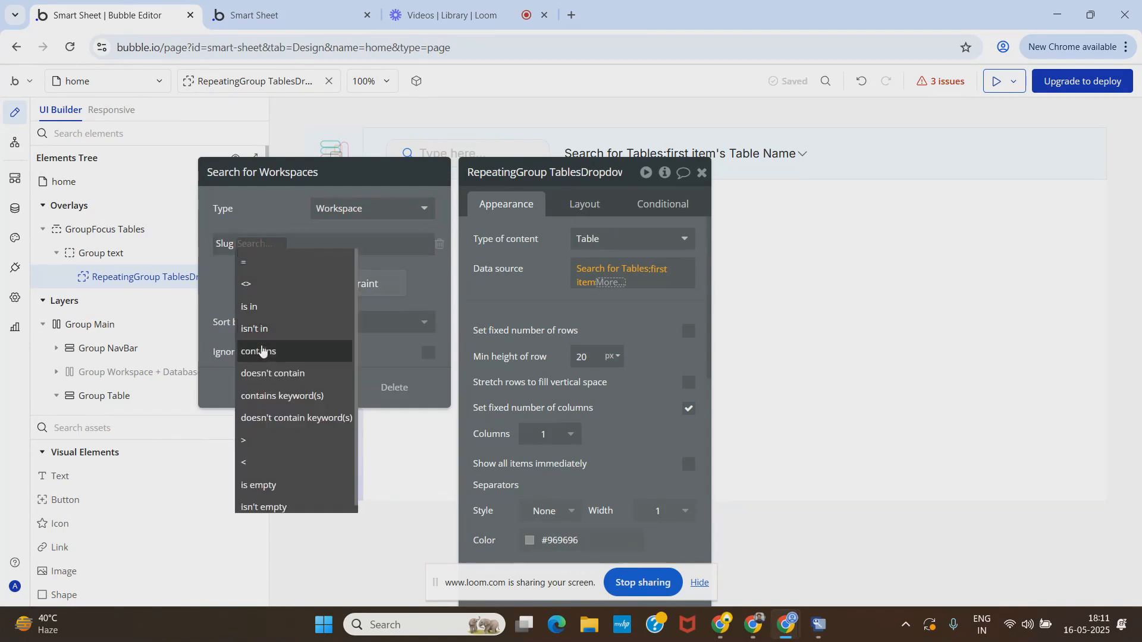
left_click(259, 351)
left_click(297, 246)
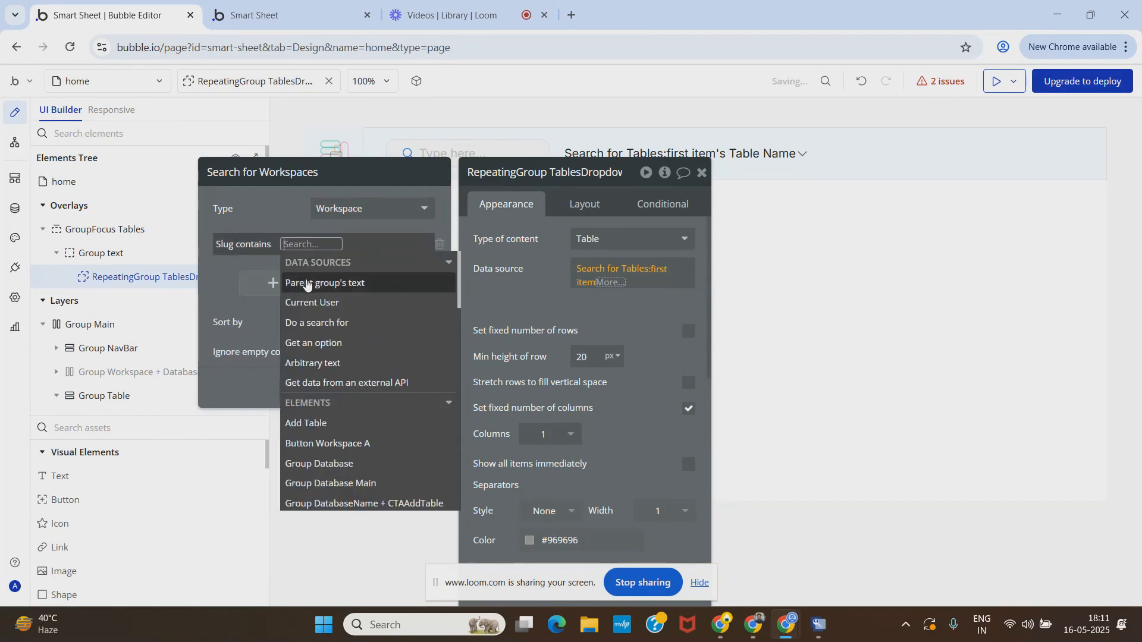
left_click(305, 281)
left_click(283, 214)
left_click(312, 387)
Append :first item to the workspace search in the Workspace constraint and close the table search settings.
left_click(269, 205)
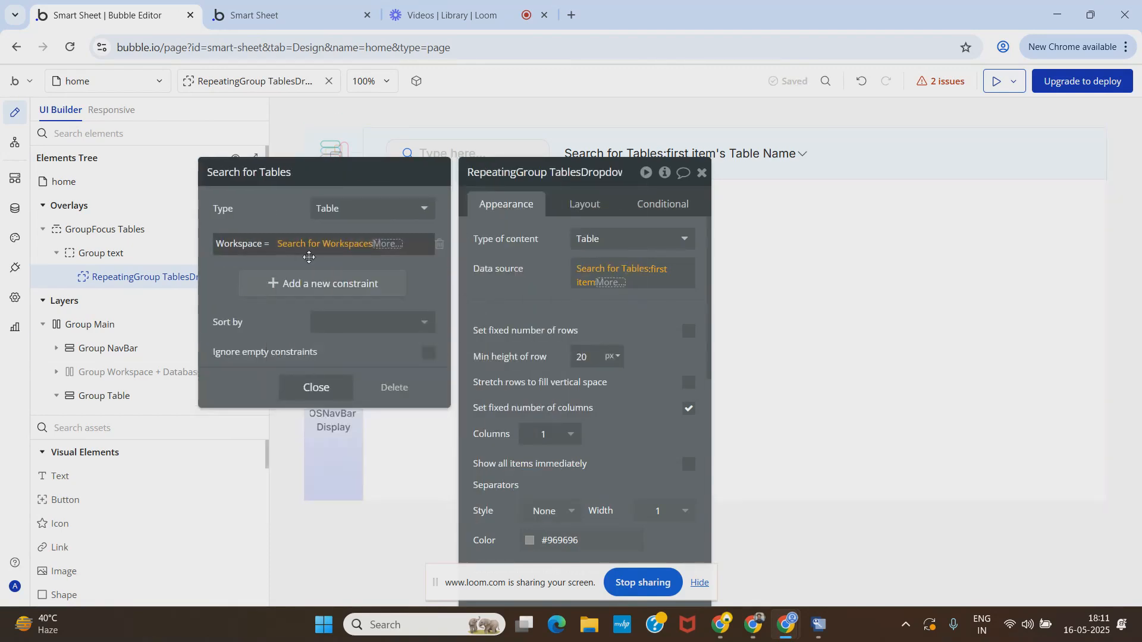
left_click(263, 249)
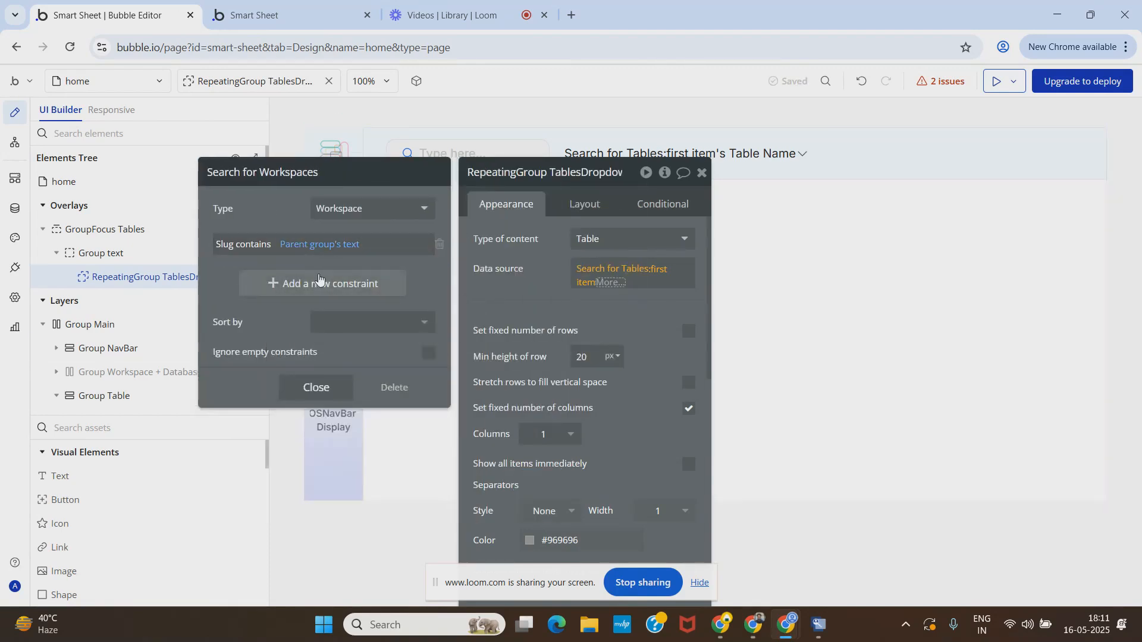
left_click(301, 387)
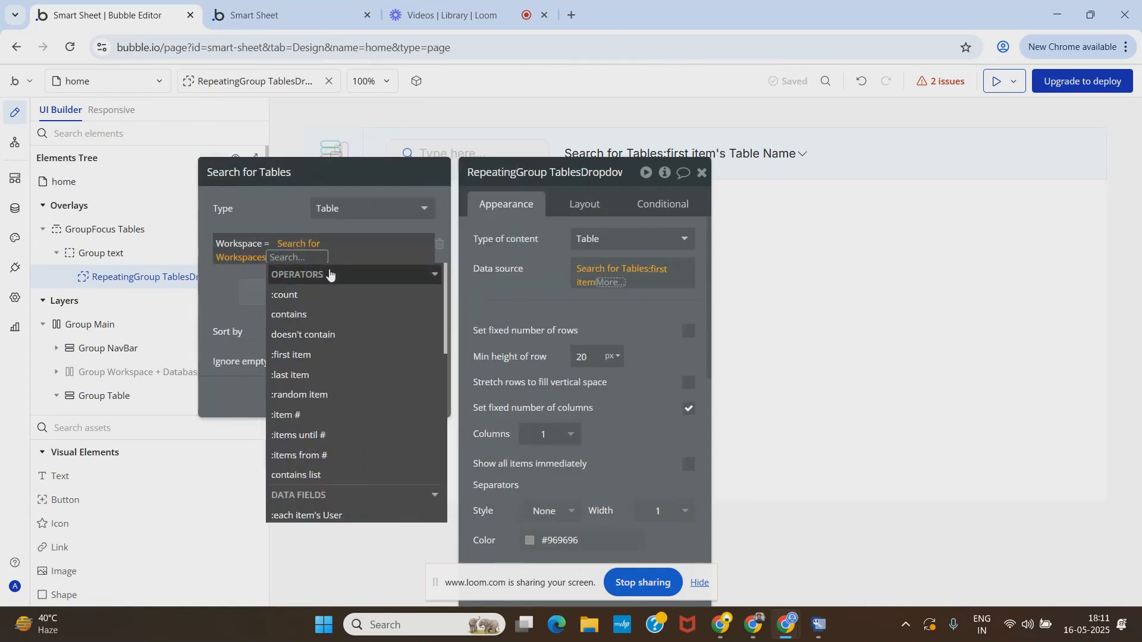
left_click(320, 355)
left_click(257, 207)
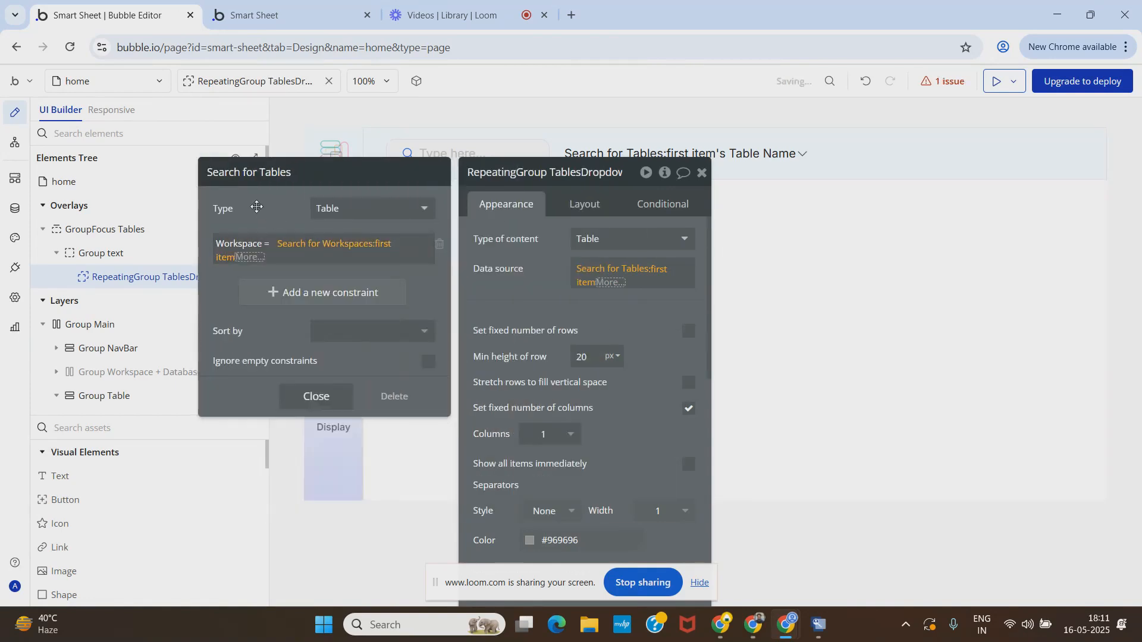
left_click(309, 402)
left_click(541, 301)
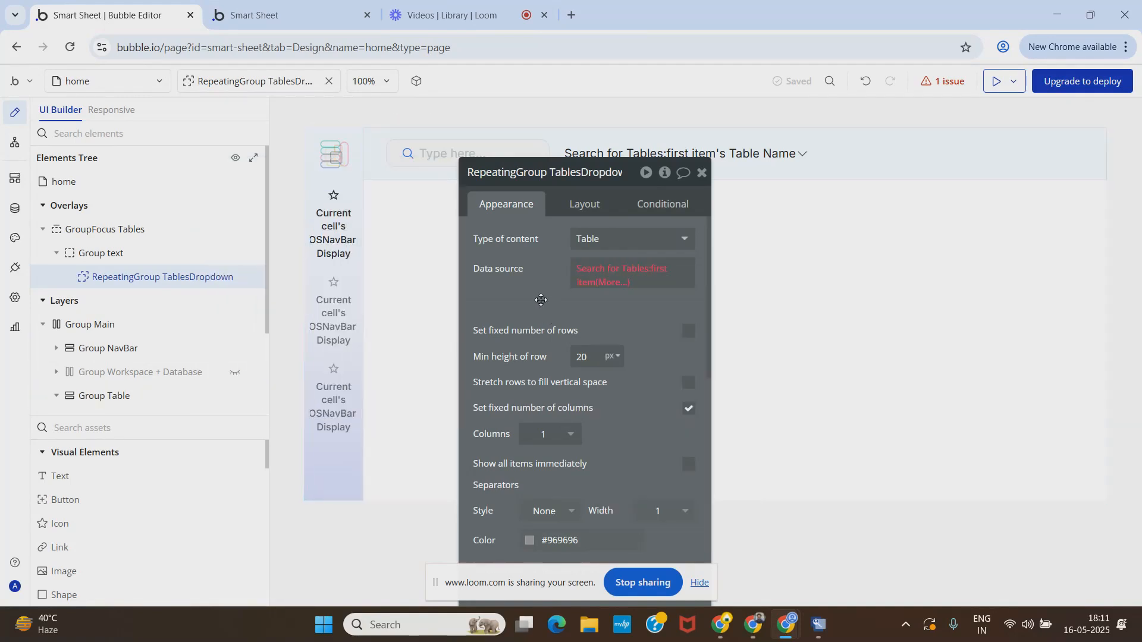
Remove :first item from the repeating group's data source, leaving Search for Tables, and close the search settings and property editor.
left_click(619, 271)
left_click(314, 385)
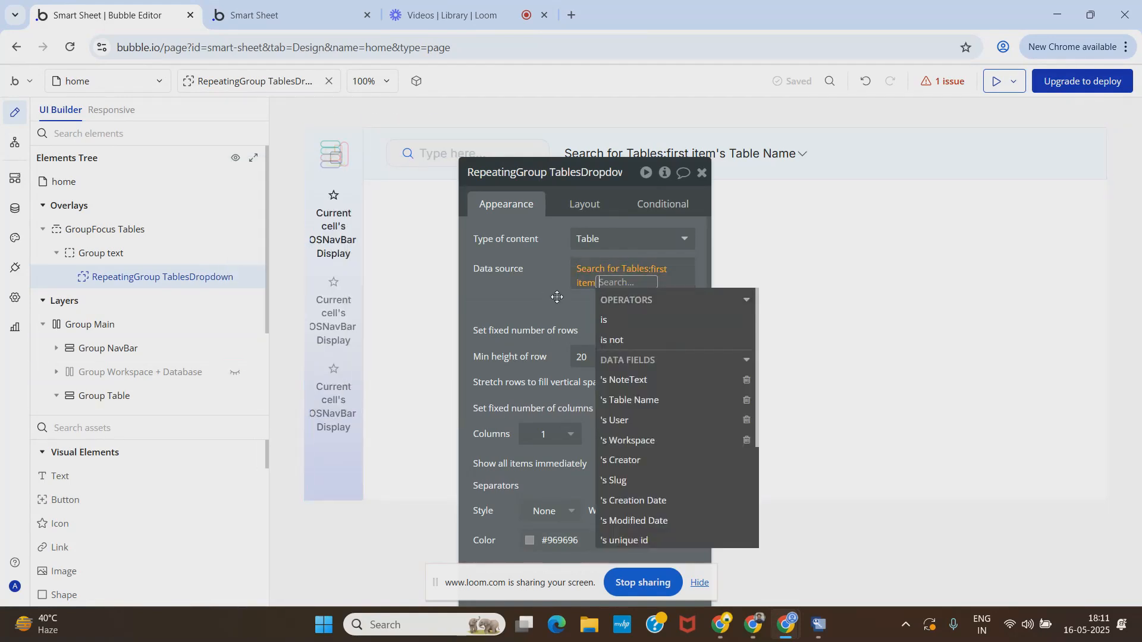
key("BackSpace")
key("BackSpace")
key("BackSpace")
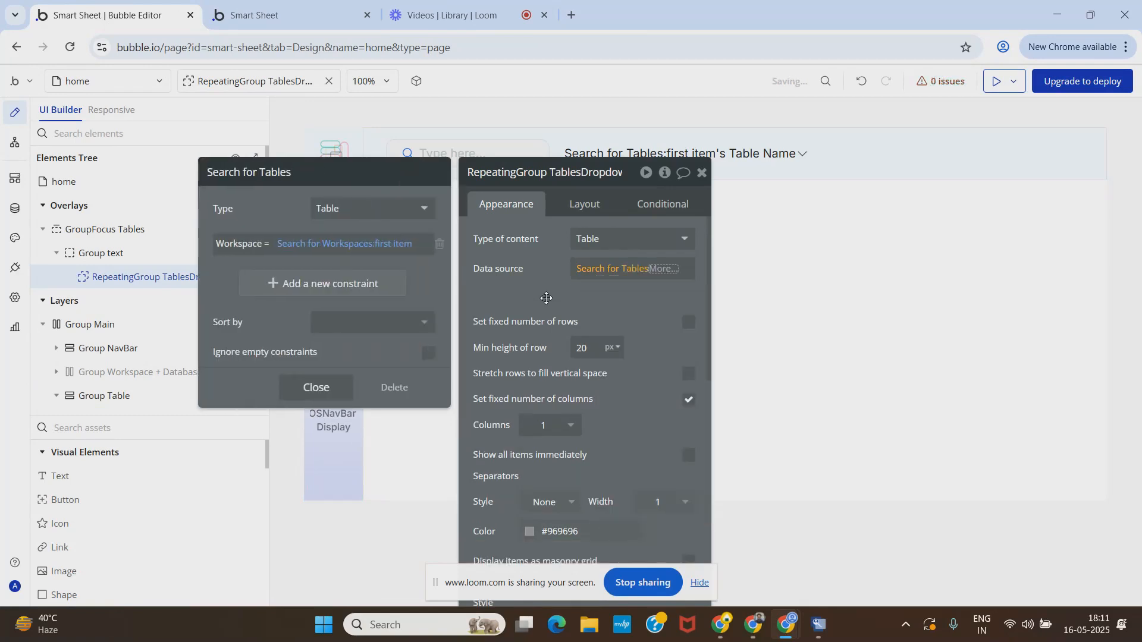
left_click(309, 387)
left_click(514, 253)
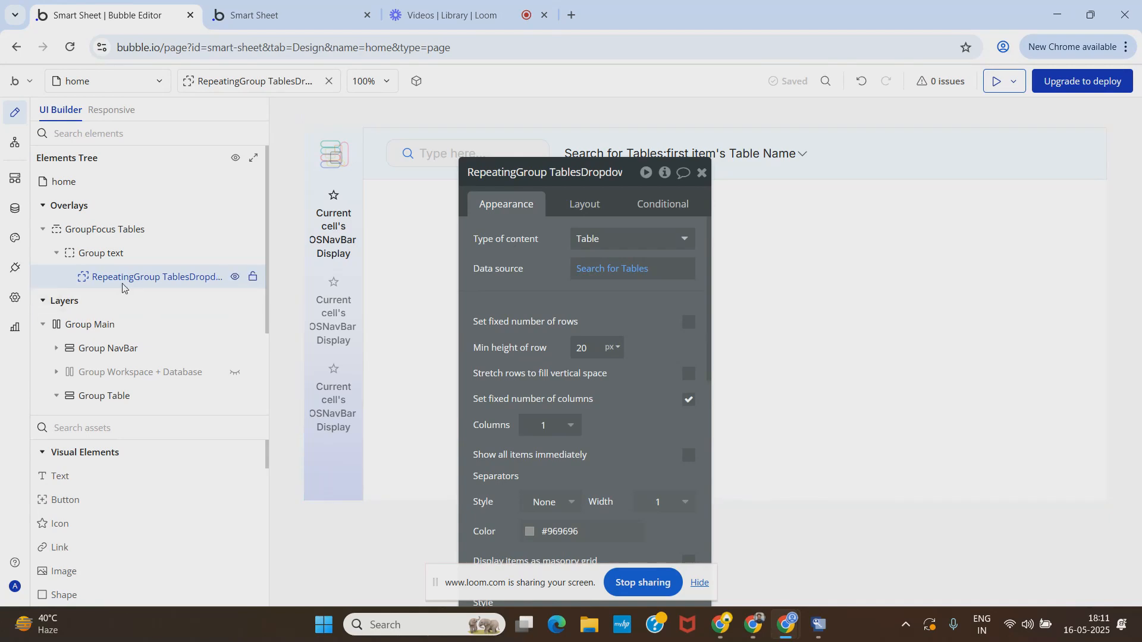
left_click(702, 172)
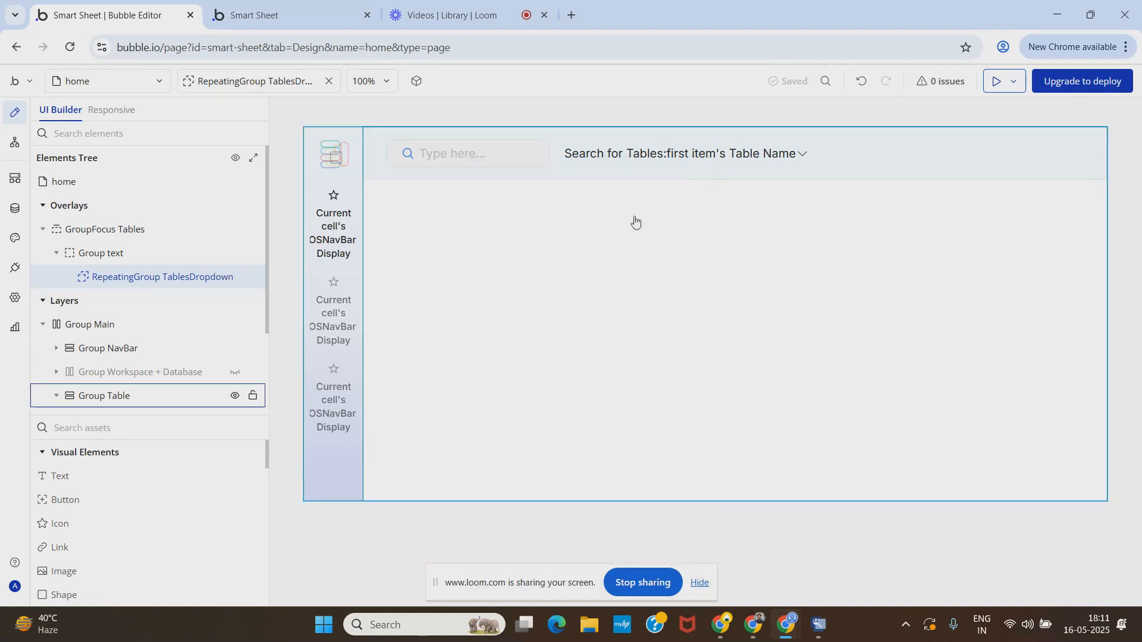
left_click_drag(41, 476, 141, 500)
left_click_drag(74, 468, 594, 152)
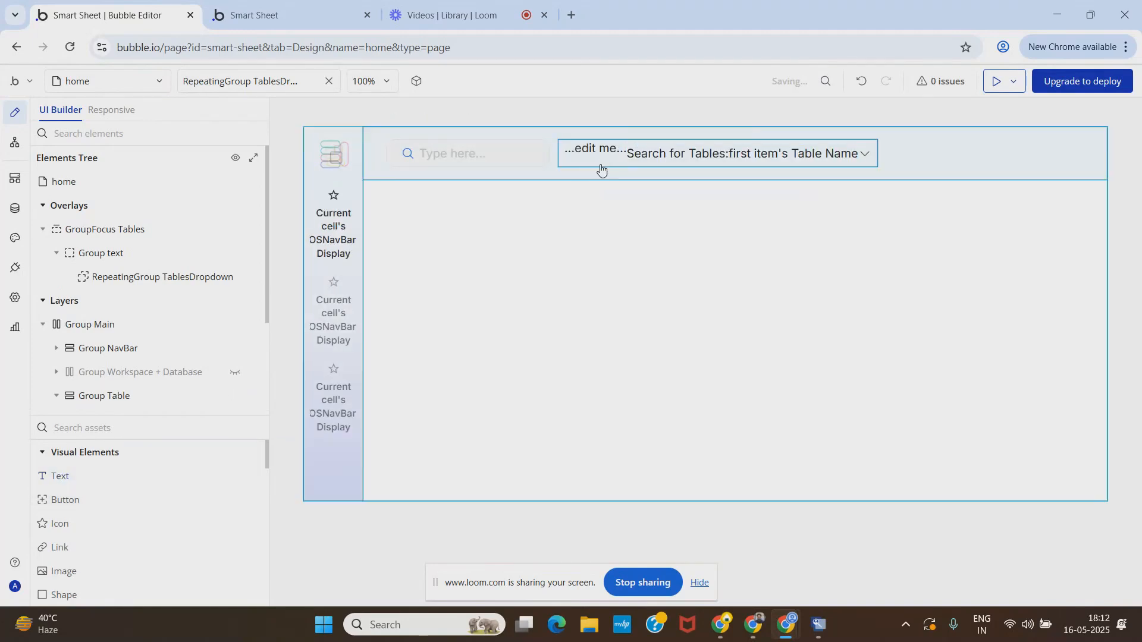
mouse_move(131, 347)
left_mouse_down()
mouse_move(126, 257)
mouse_move(146, 141)
mouse_move(863, 156)
mouse_move(134, 308)
mouse_move(129, 357)
left_mouse_up()
right_click(130, 356)
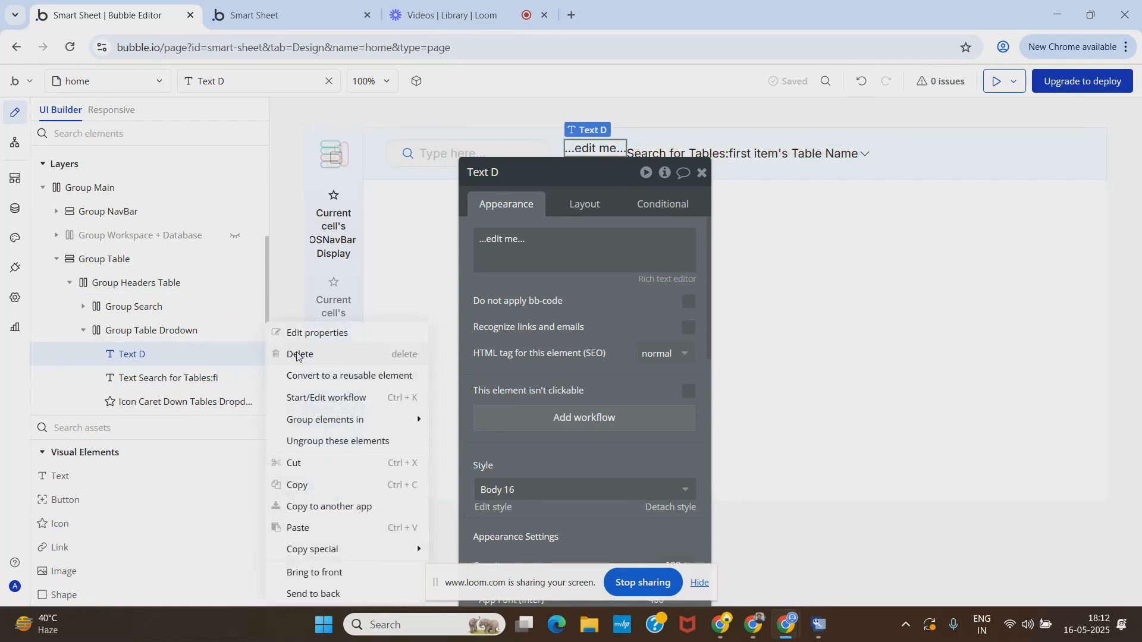
left_click(297, 355)
left_click(136, 380)
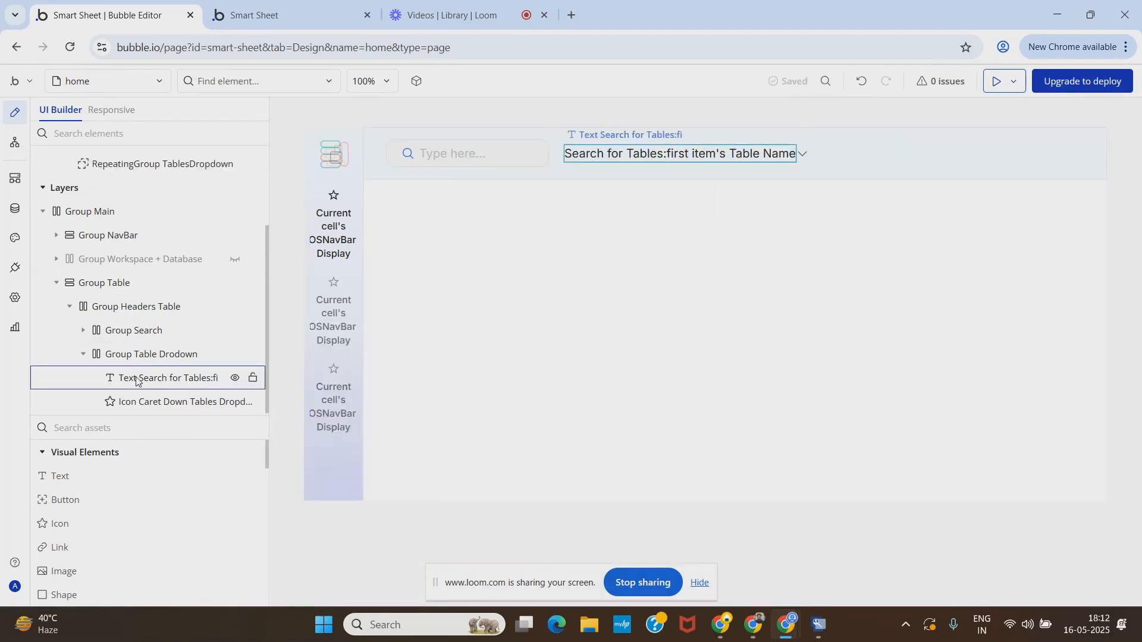
scroll(130, 381, "up", 3)
left_click(42, 325)
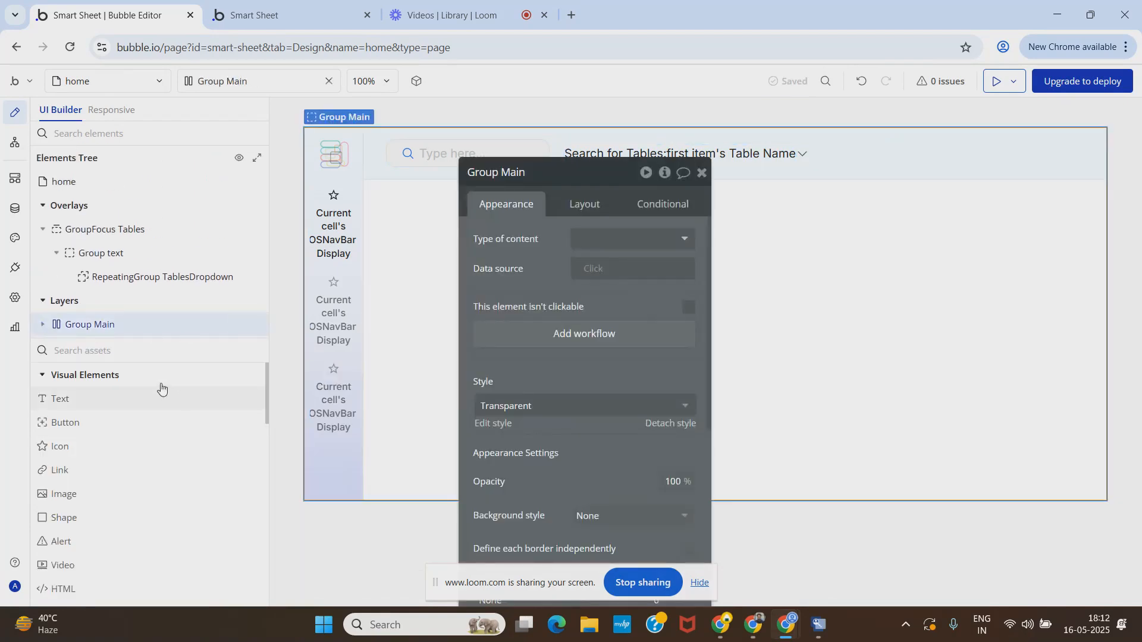
left_click(705, 173)
left_click_drag(53, 400, 800, 155)
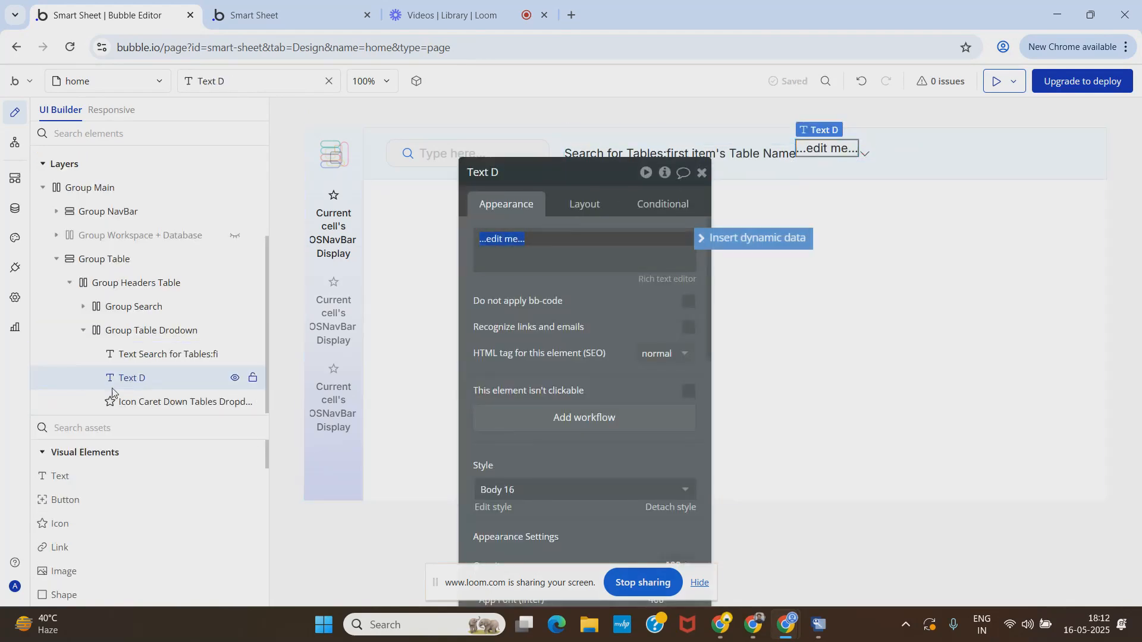
right_click(123, 383)
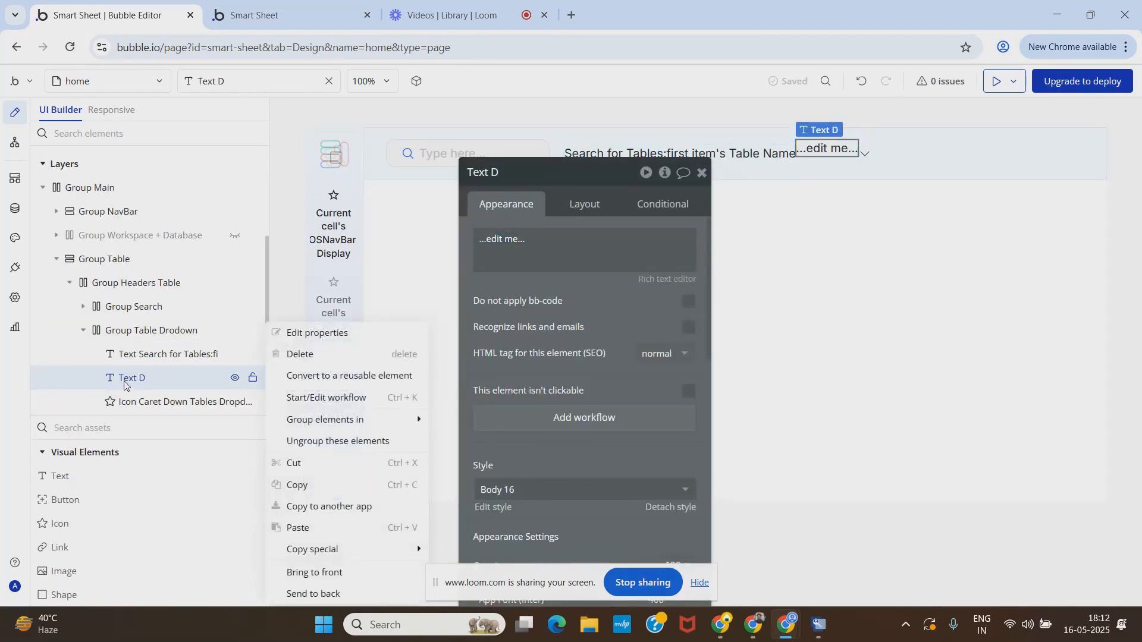
left_click(290, 355)
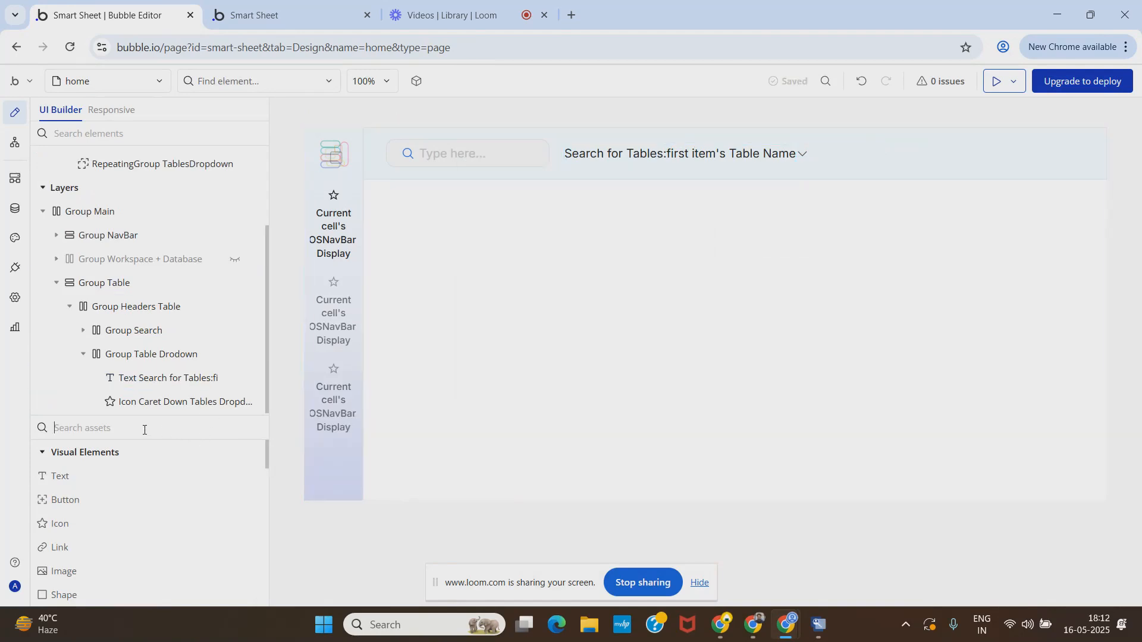
Show GroupFocus Tables on the canvas and place a text element inside RepeatingGroup TablesDropdown.
type("tex")
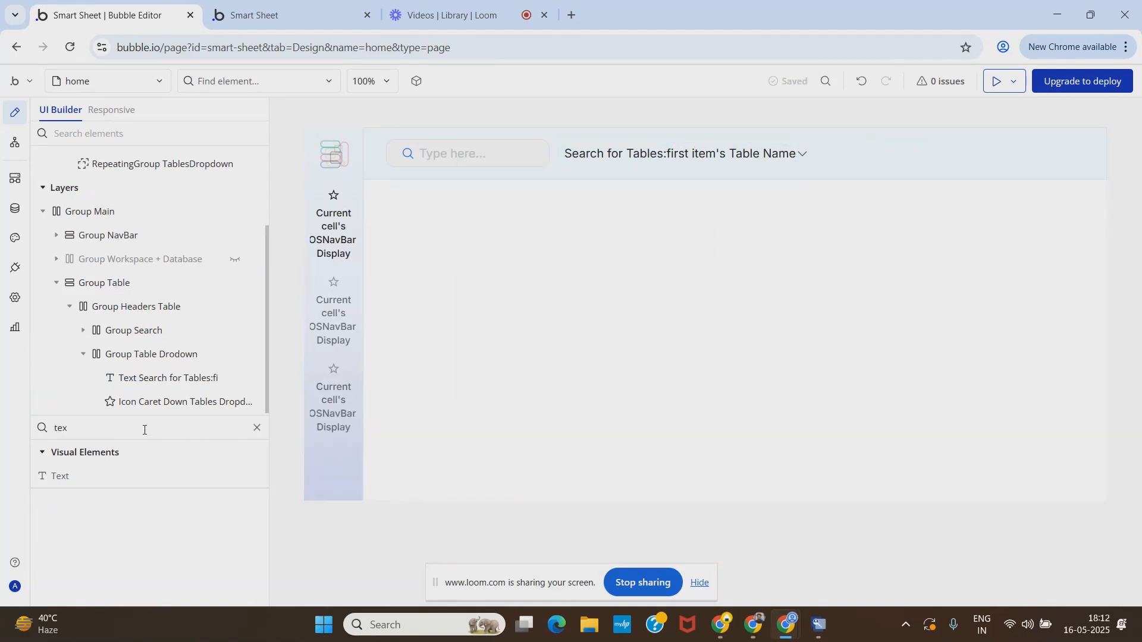
scroll(158, 260, "up", 3)
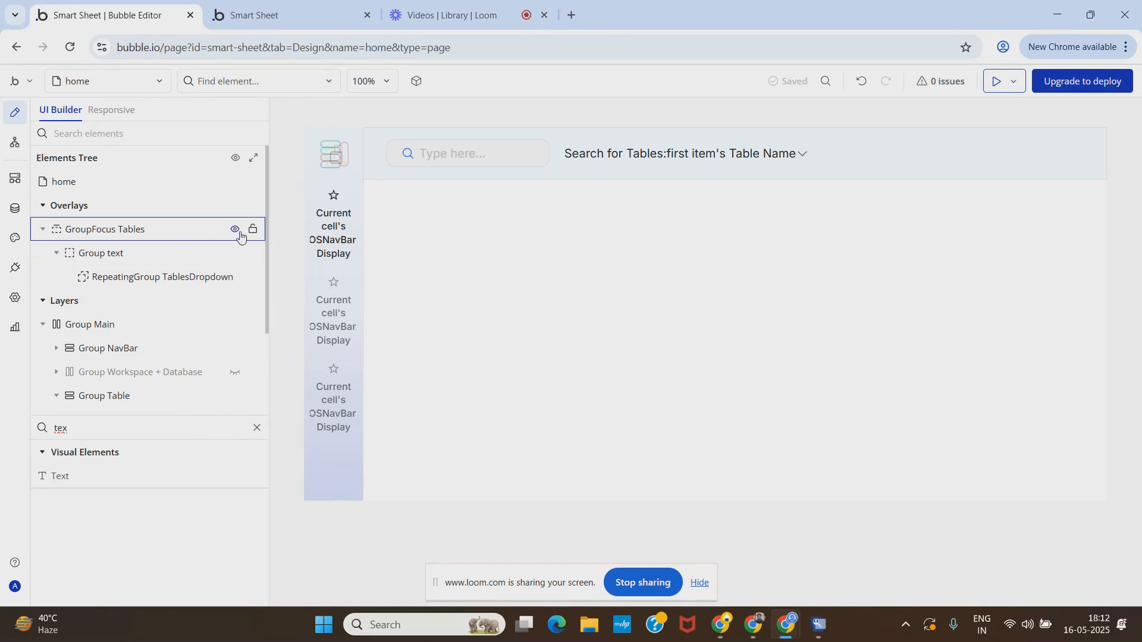
left_click(239, 233)
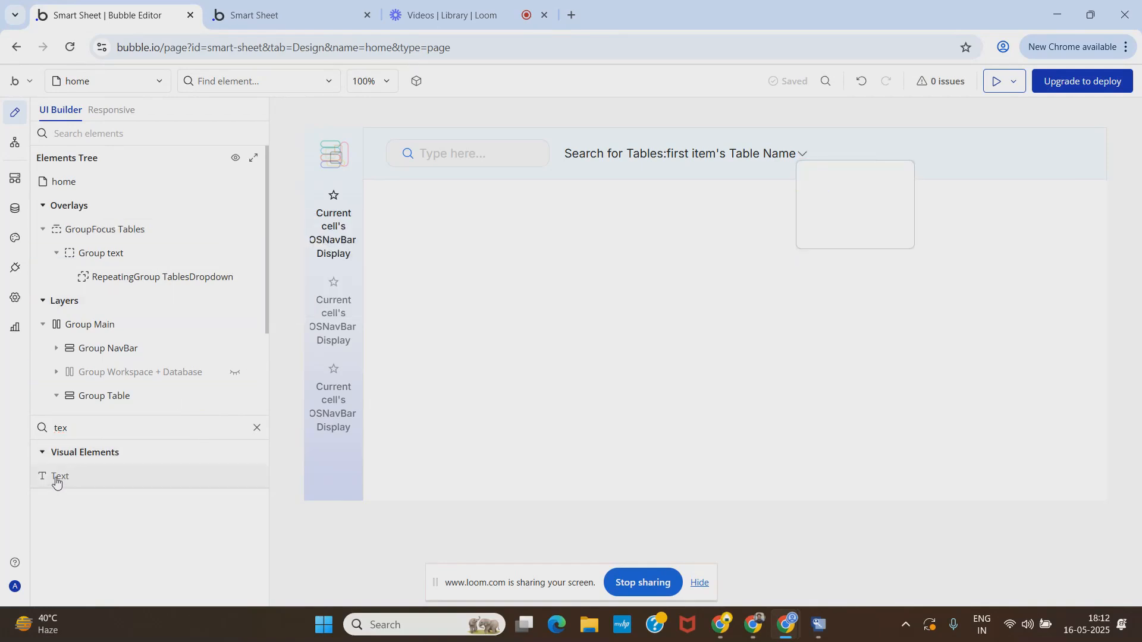
left_click_drag(56, 482, 822, 201)
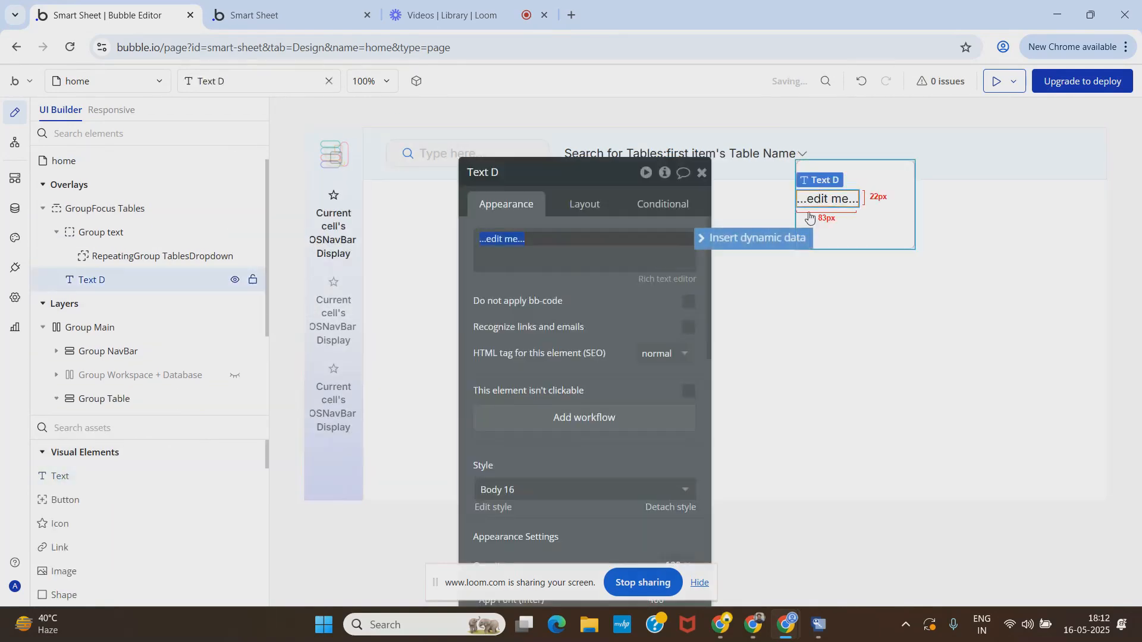
left_click_drag(92, 280, 116, 270)
left_click(121, 285)
Set the new text element's content to the dynamic expression Current cell's Table's Table Name.
left_click(673, 254)
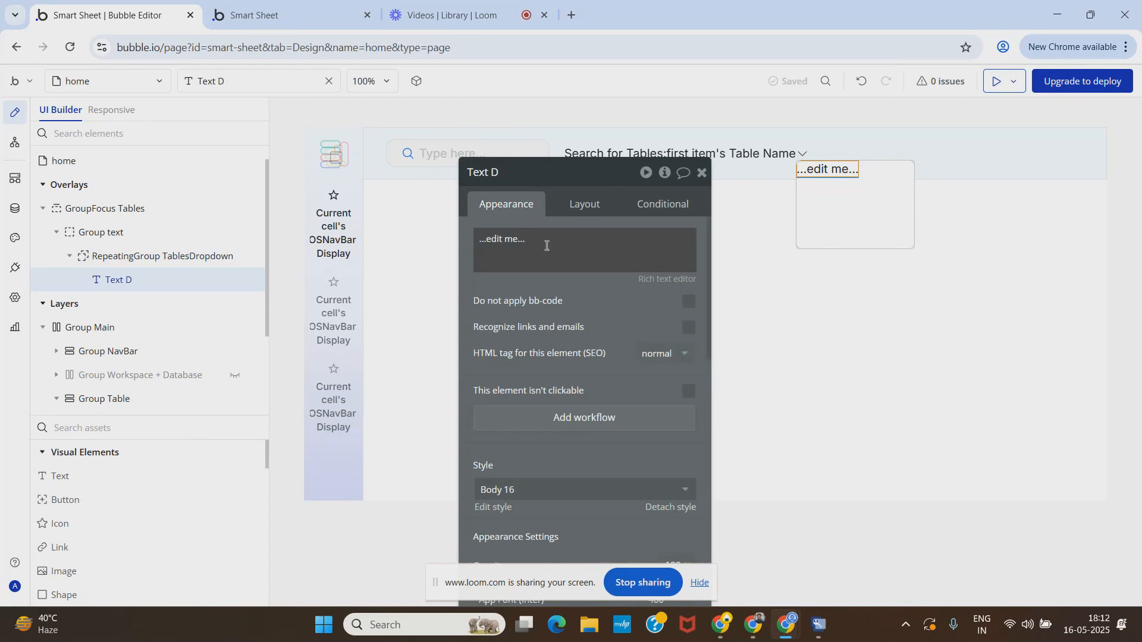
left_click(697, 244)
left_click(528, 276)
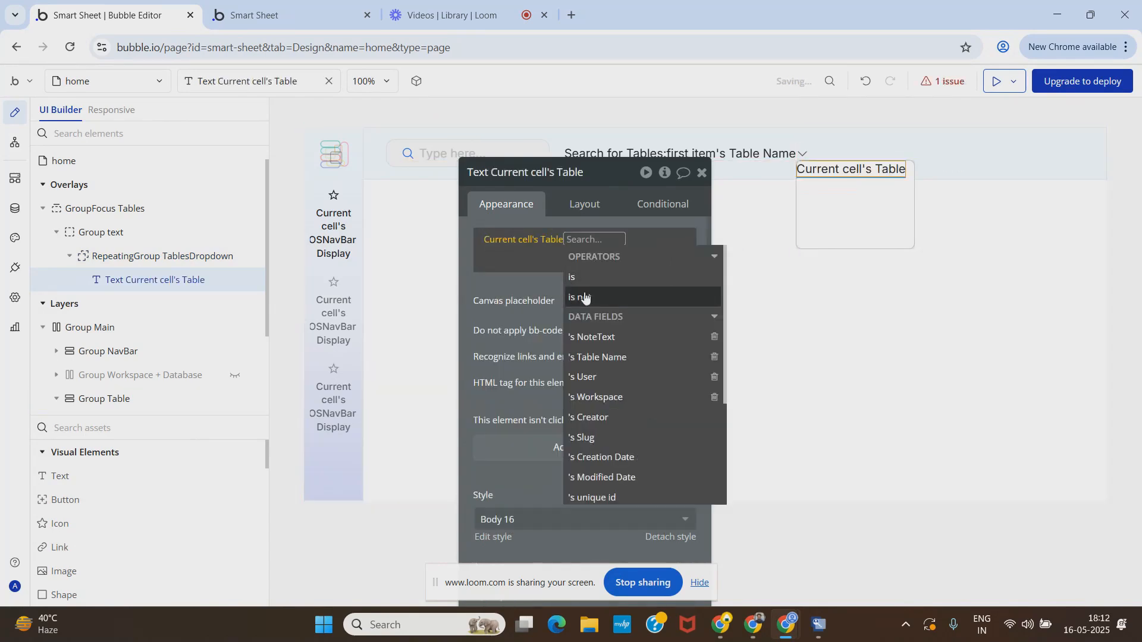
left_click(599, 356)
left_click(523, 316)
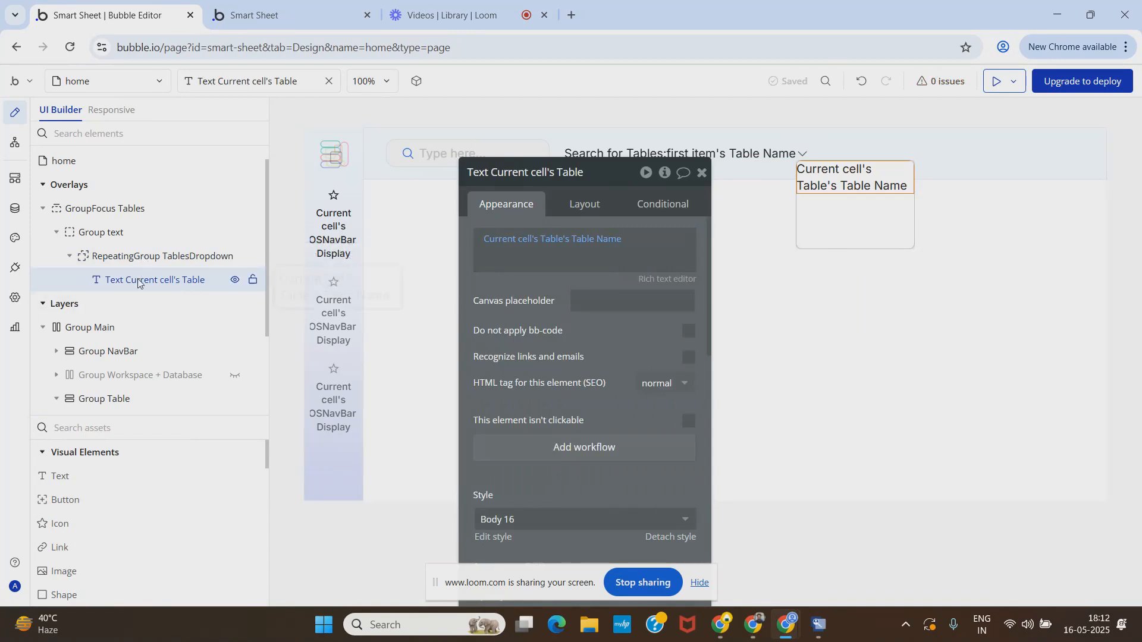
Set the table name text's padding to 8 px left and right and 4 px top and bottom.
left_click(585, 204)
scroll(609, 393, "down", 3)
scroll(626, 384, "down", 1)
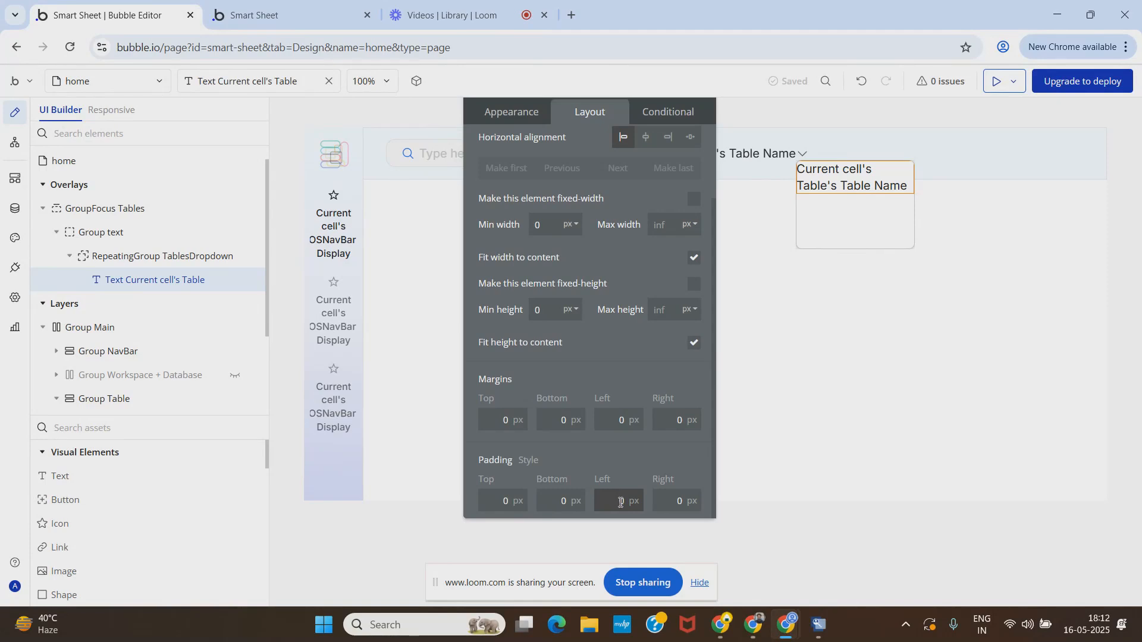
left_click(654, 515)
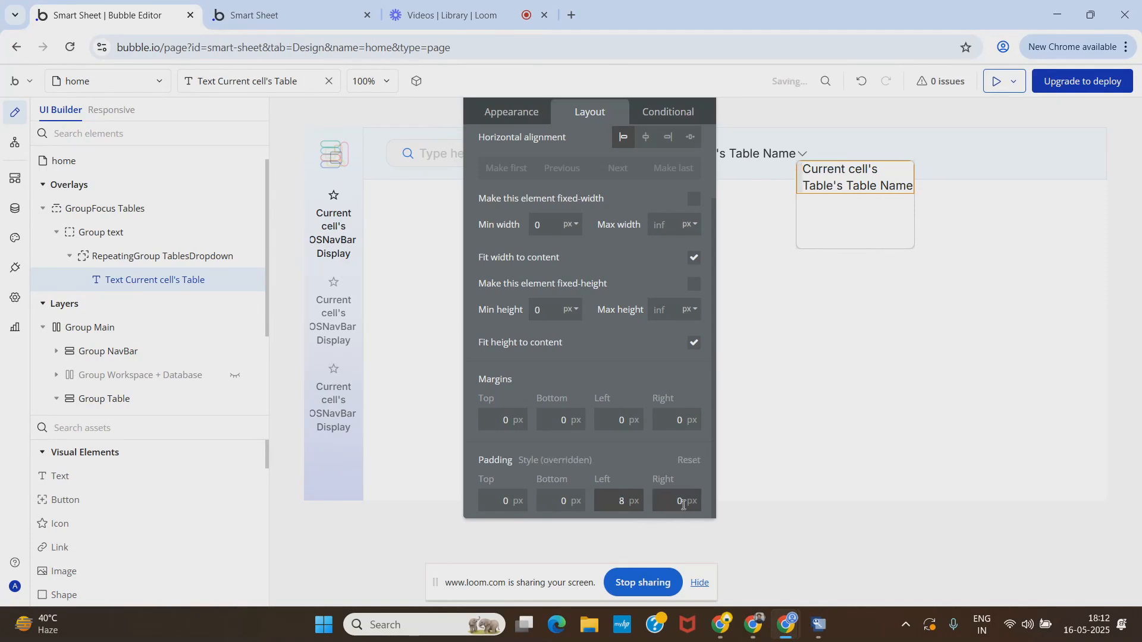
type("8")
left_click(565, 504)
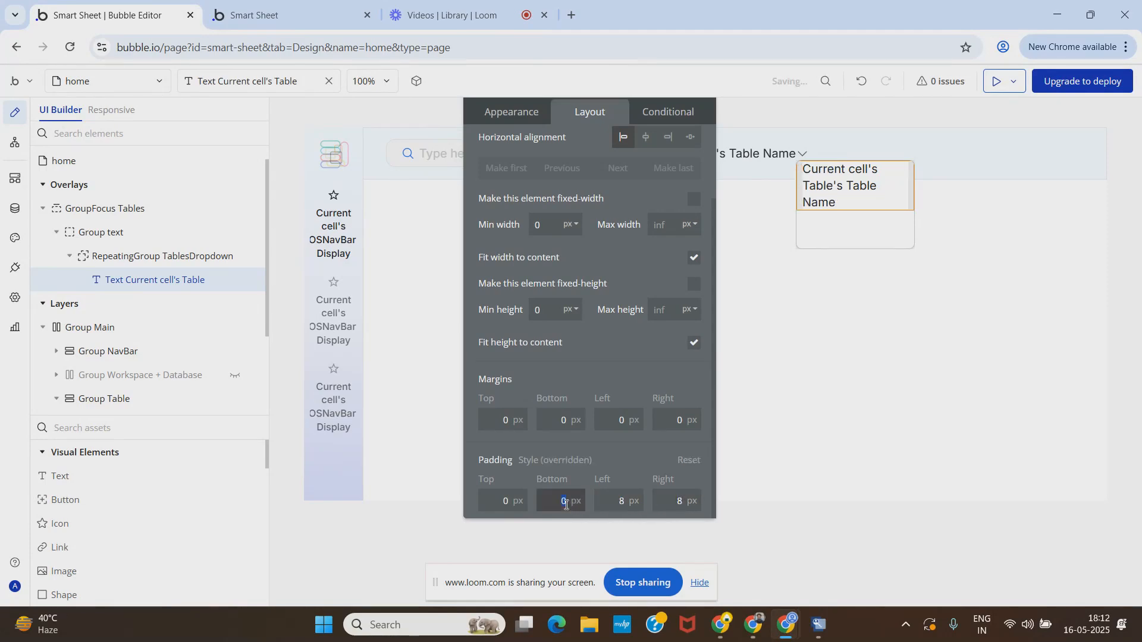
left_click(508, 501)
type("4")
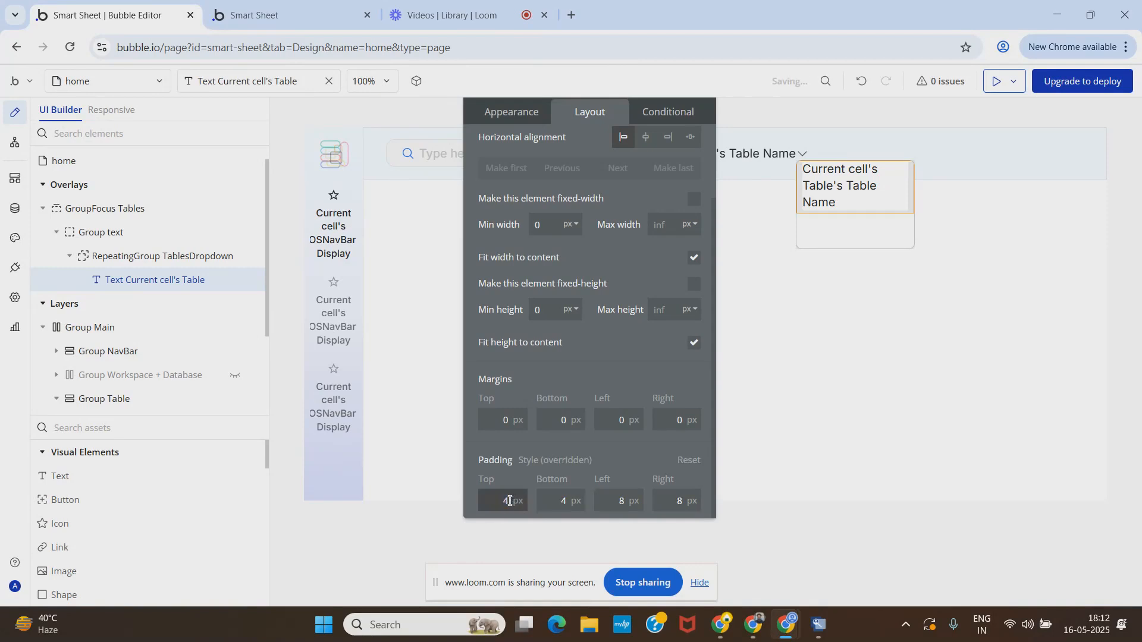
Define a condition on the table name text for when This Text is hovered.
scroll(656, 136, "up", 2)
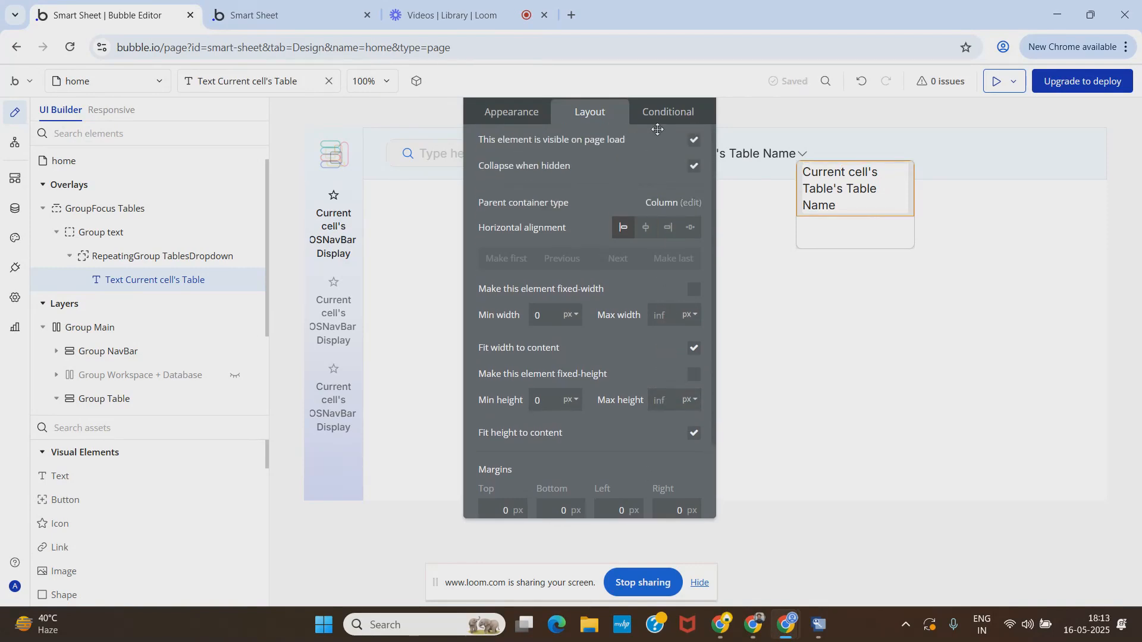
left_click(657, 111)
left_click(572, 221)
left_click(559, 226)
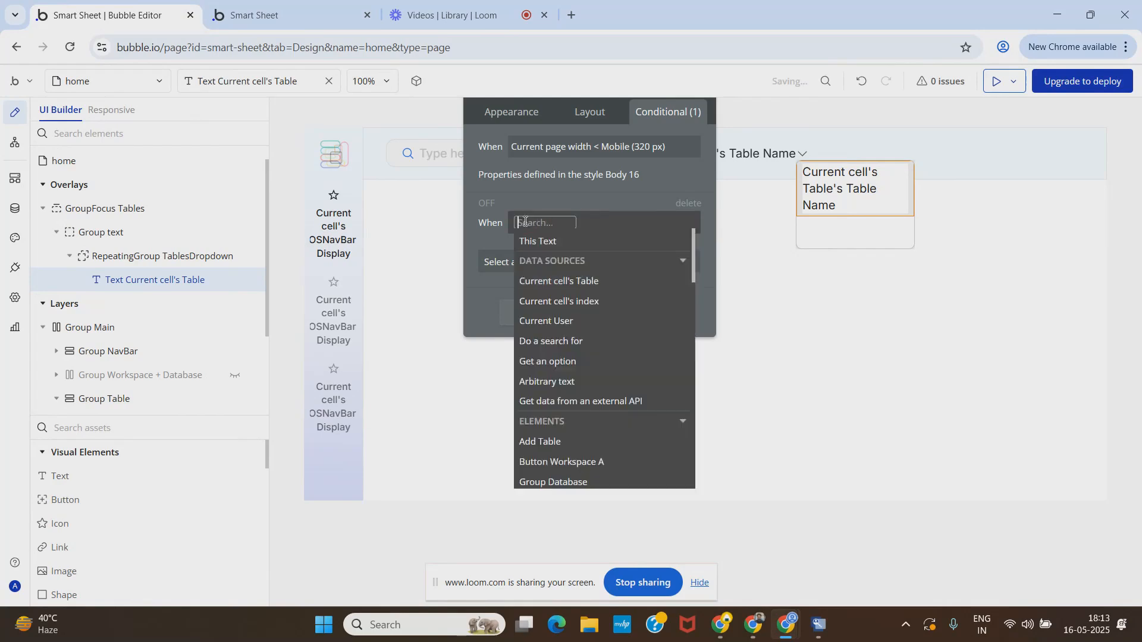
left_click(612, 241)
left_click(580, 320)
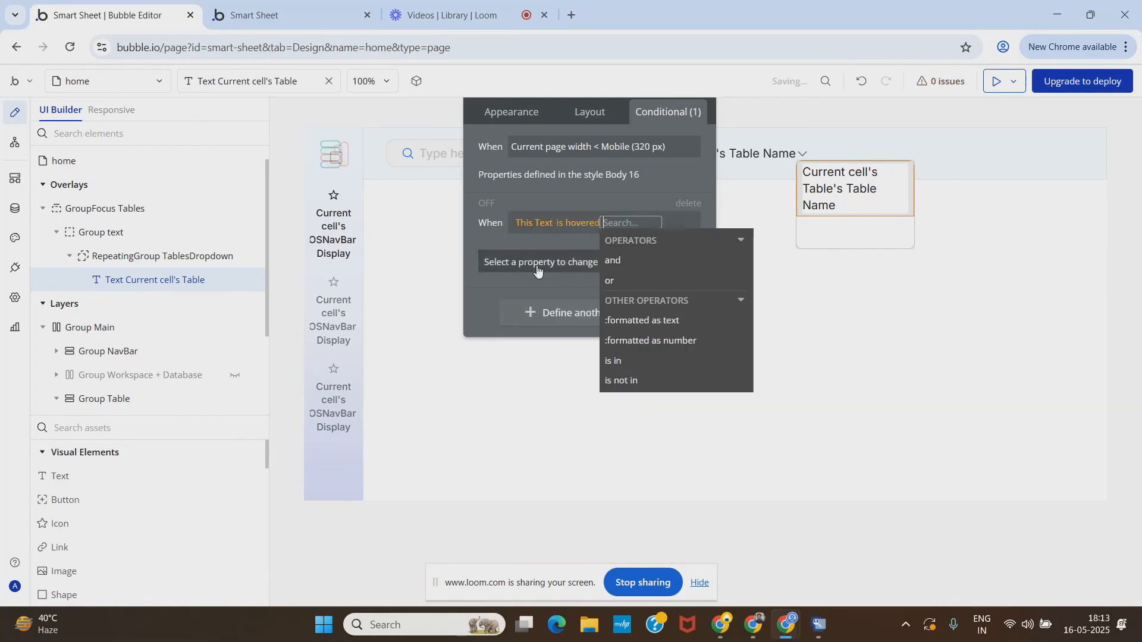
Add the Background style property to the hover condition and set it to Flat color.
left_click(532, 262)
type("back")
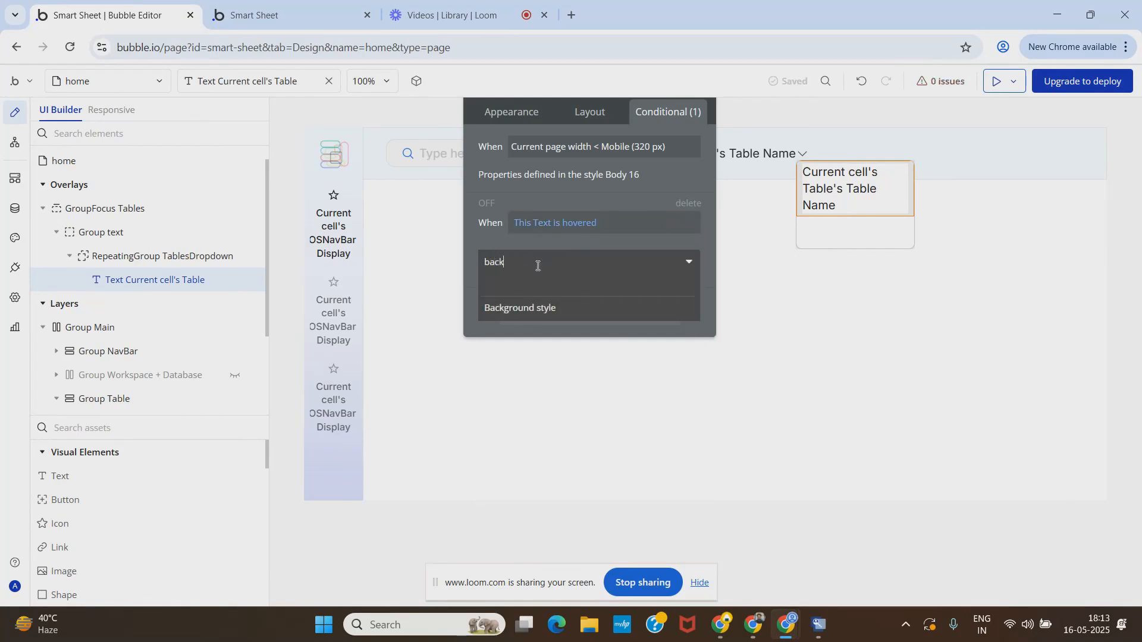
left_click(545, 307)
left_click(578, 259)
left_click(586, 326)
Add the Background color property to the text's hover condition and set it to Gray 30 (#E6E6E6).
left_click(537, 290)
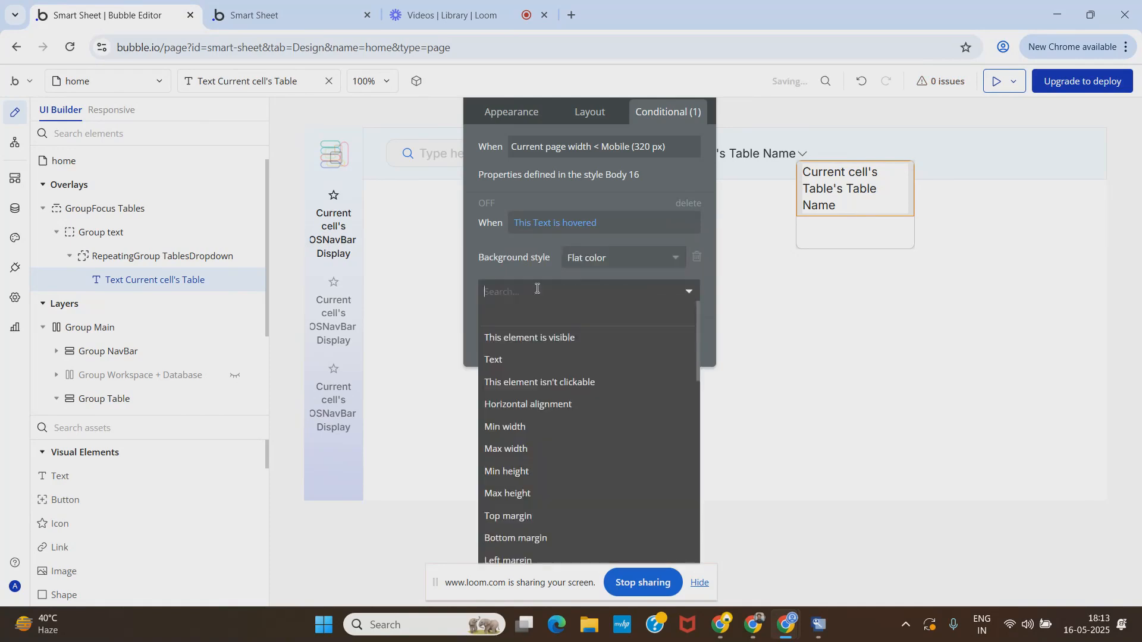
type("bac")
left_click(572, 340)
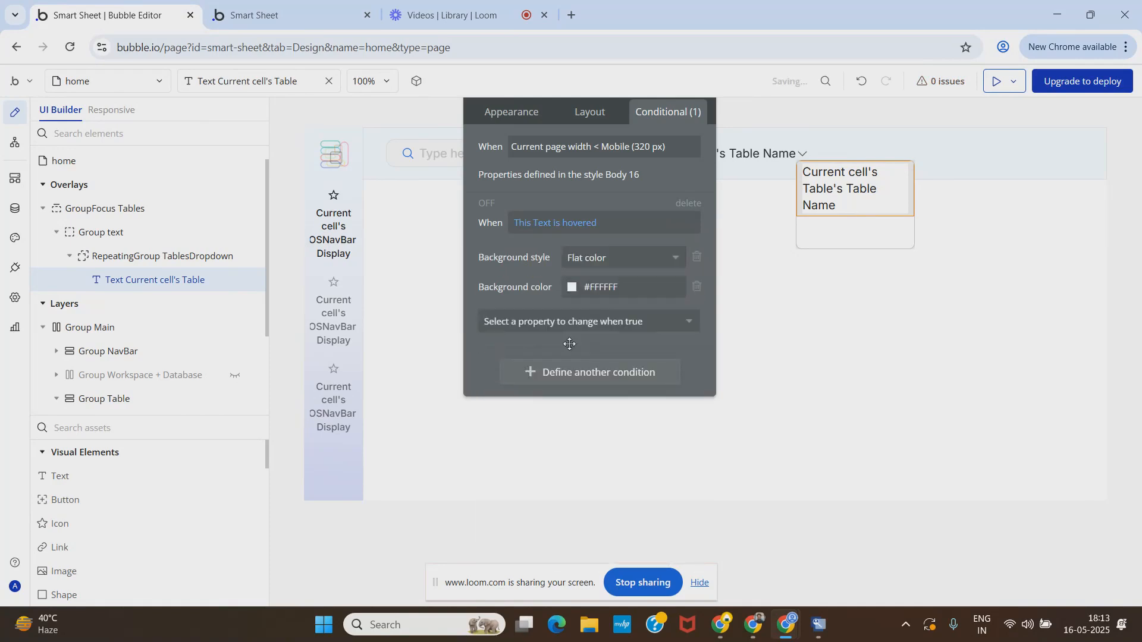
left_click(572, 287)
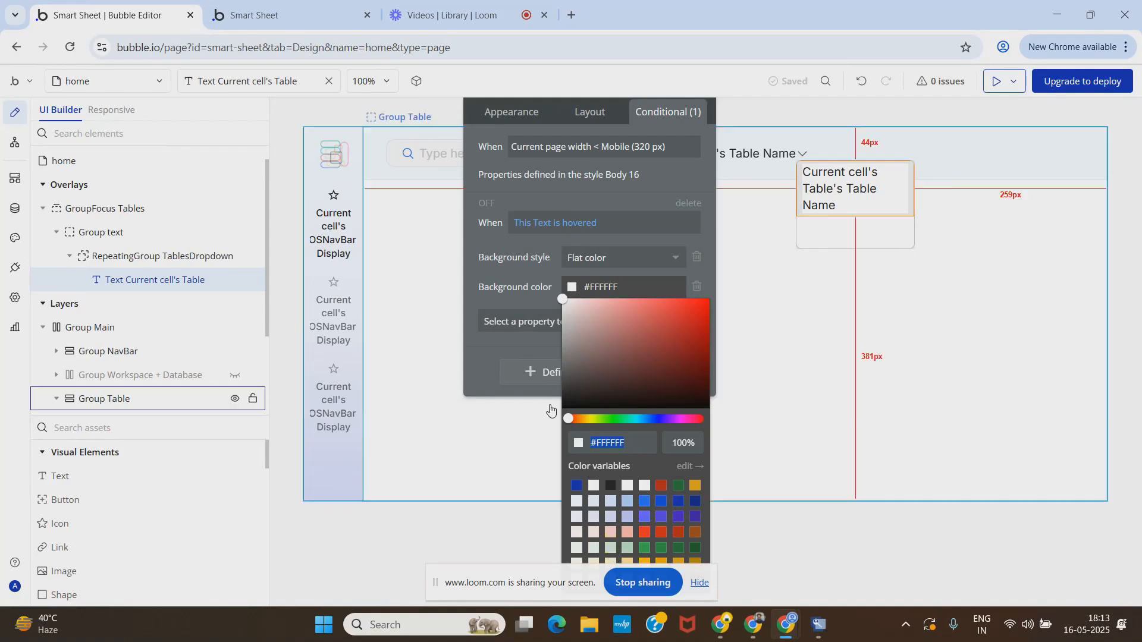
scroll(516, 340, "down", 2)
left_click(565, 221)
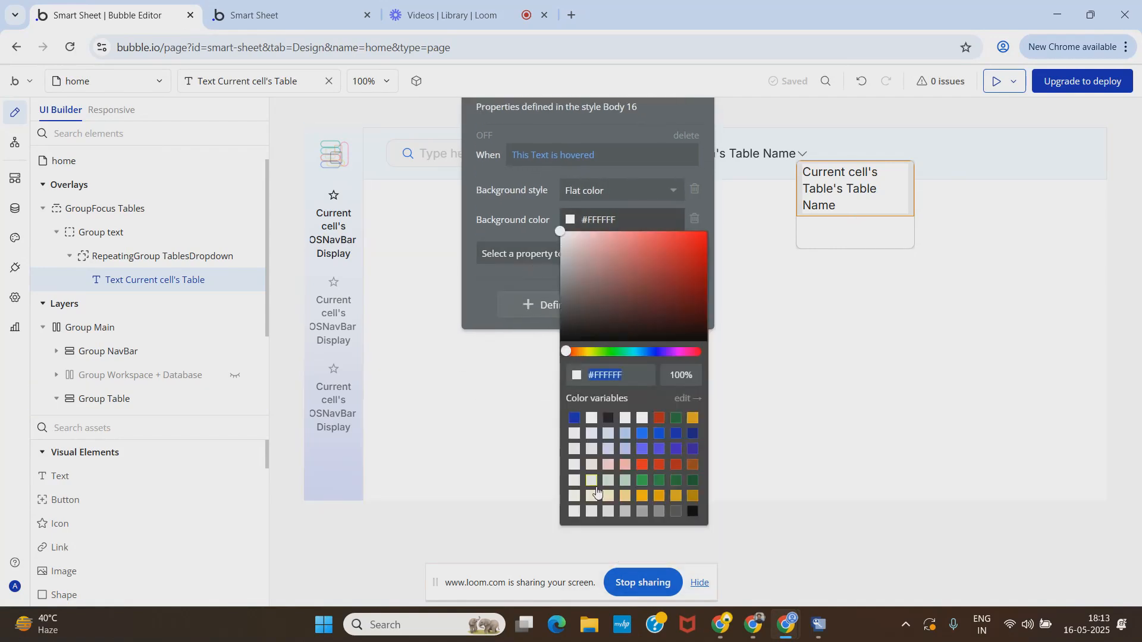
left_click(606, 515)
left_click(534, 209)
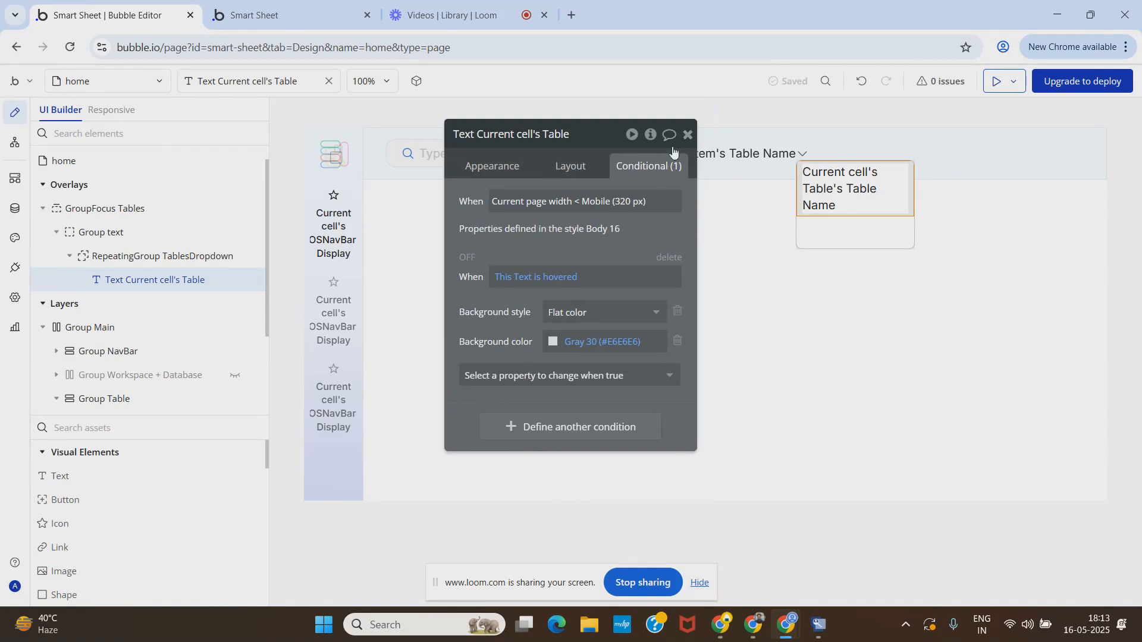
left_click(688, 136)
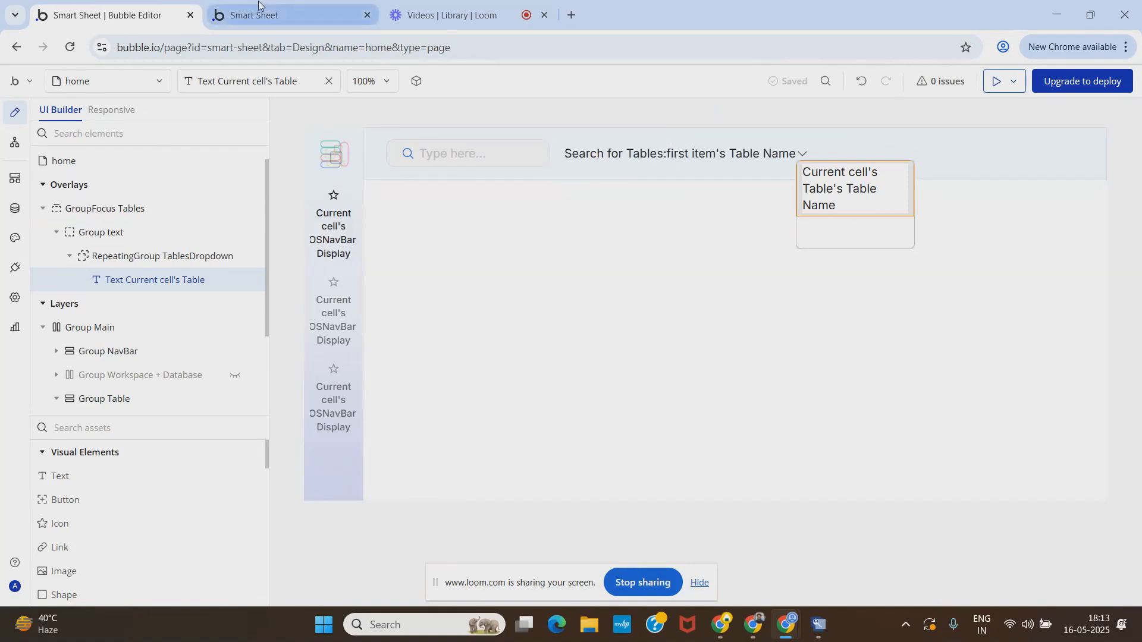
Rename the Group text inside the group focus as Group GroupFocus Tables and review the RepeatingGroup TablesDropdown settings.
left_click(107, 209)
left_click(137, 235)
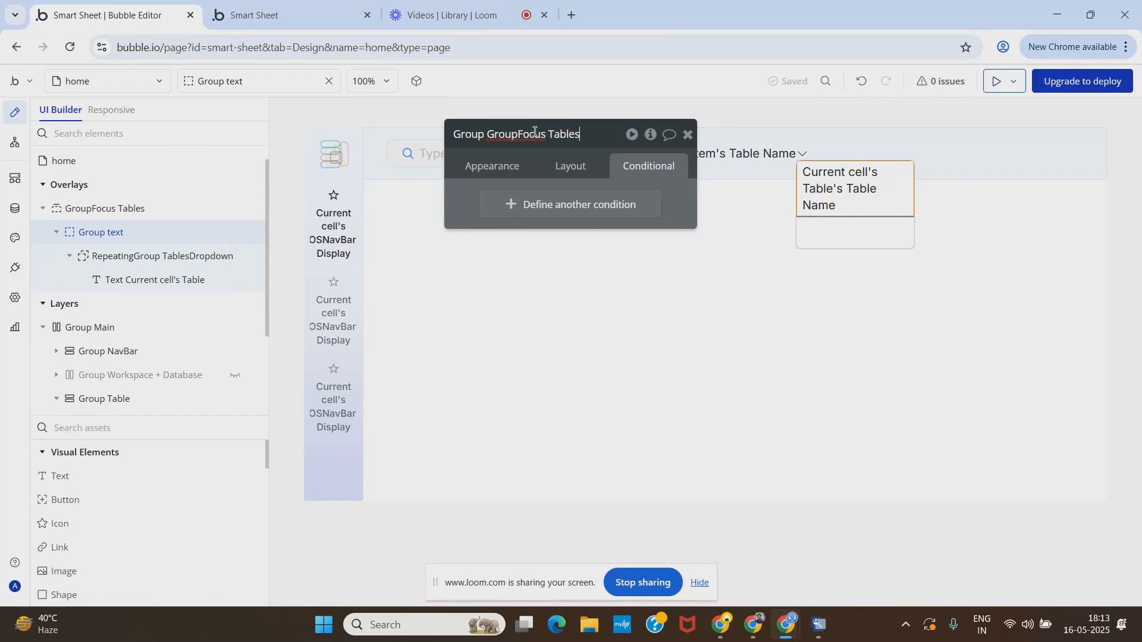
left_click(479, 169)
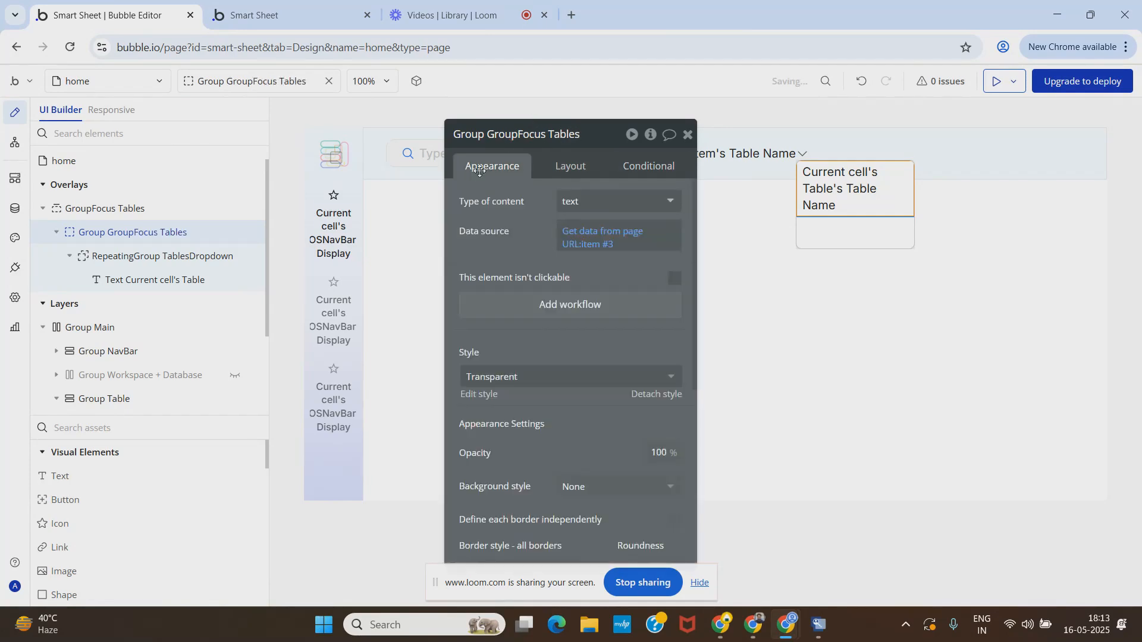
left_click(688, 134)
double_click(150, 257)
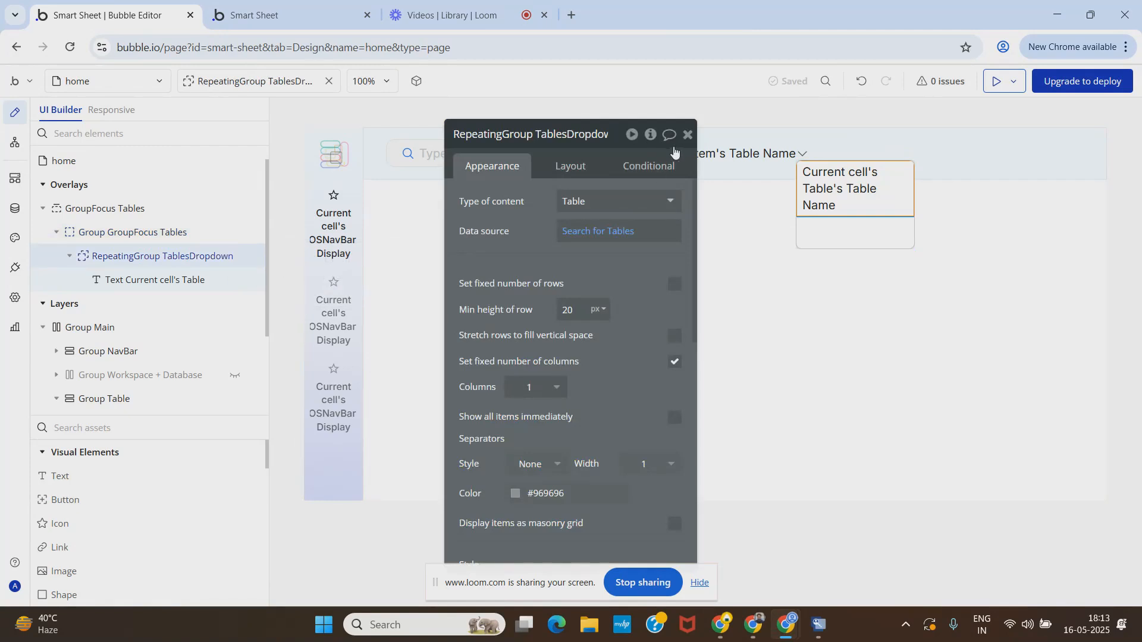
left_click(687, 135)
Create a workflow for when the caret-down icon beside the table name is clicked.
left_click(250, 3)
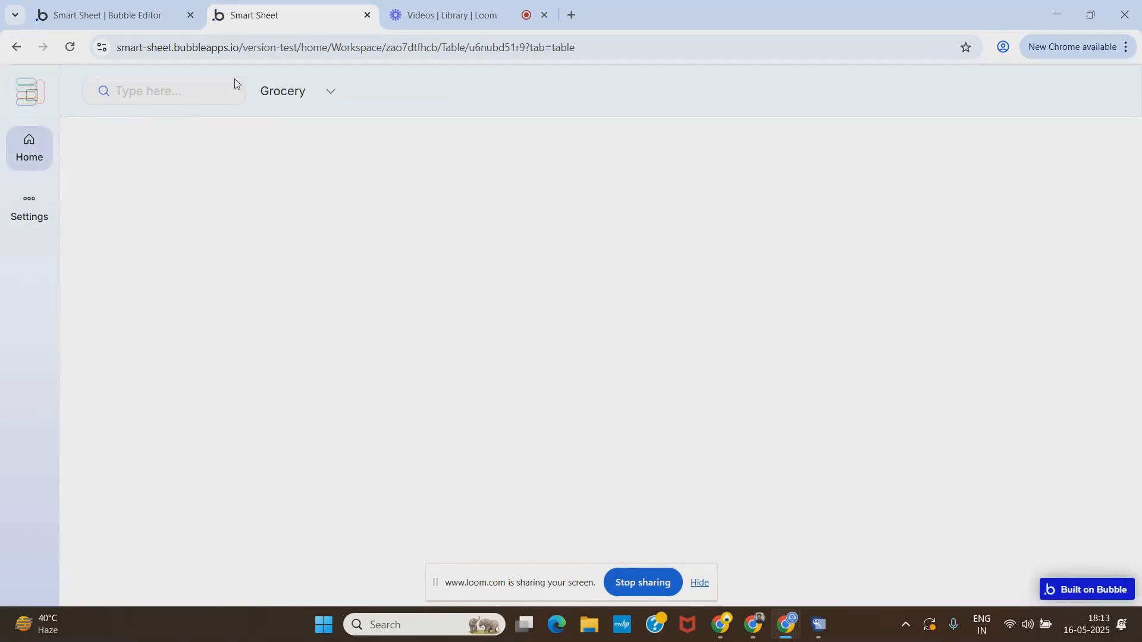
left_click(107, 15)
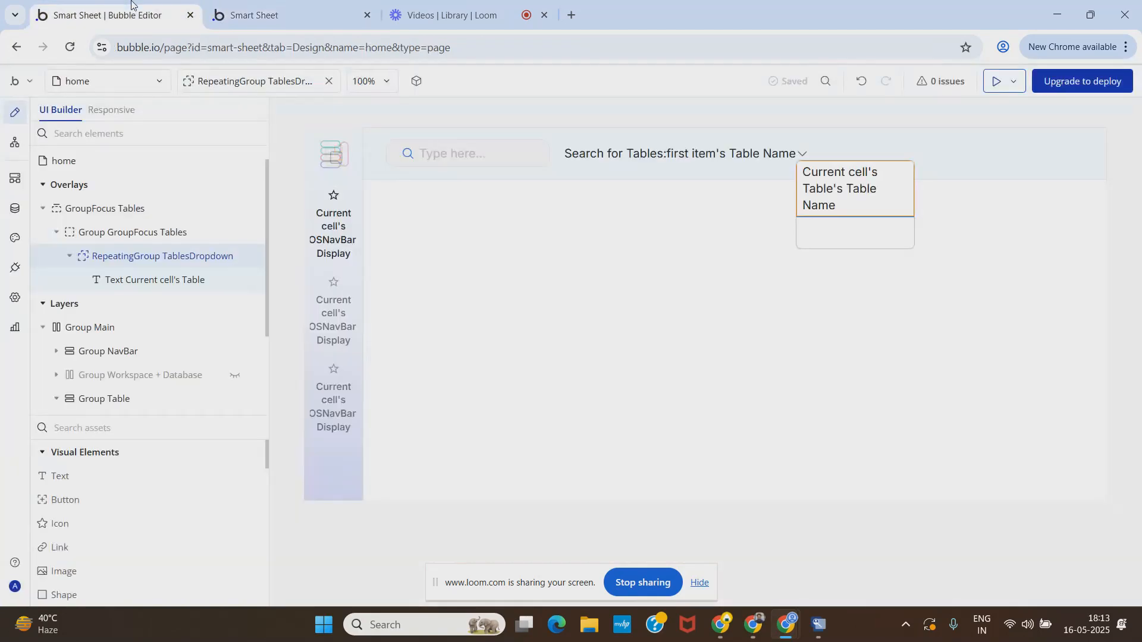
double_click(802, 154)
left_click(553, 324)
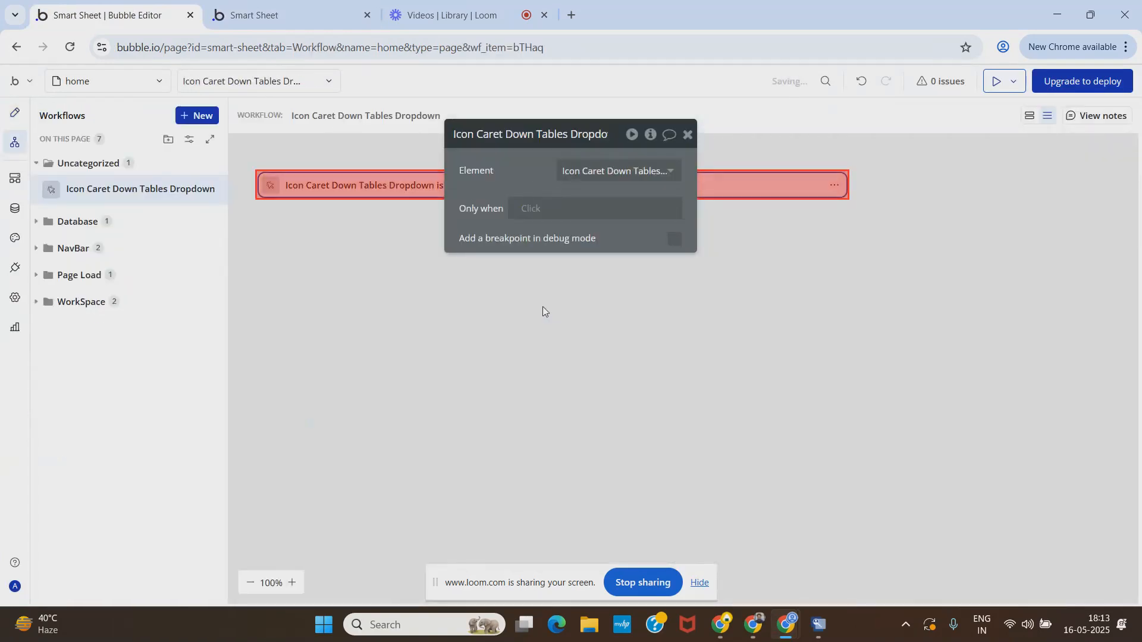
left_click(688, 138)
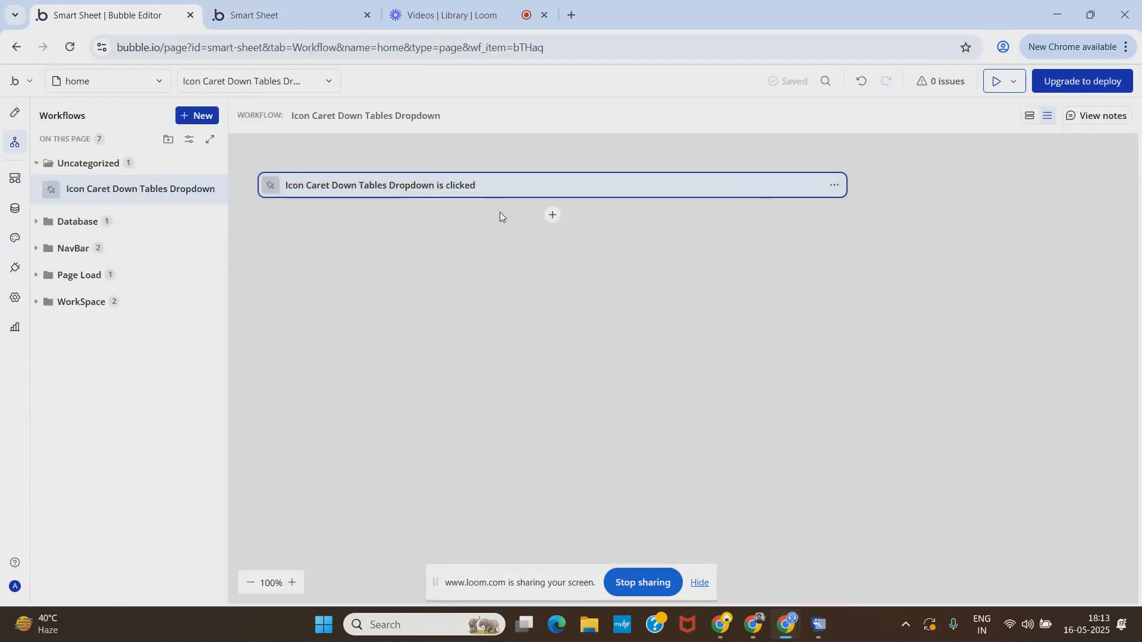
Add a Show an element action to the caret icon's workflow, targeting Group GroupFocus Tables.
left_click(553, 216)
type("show")
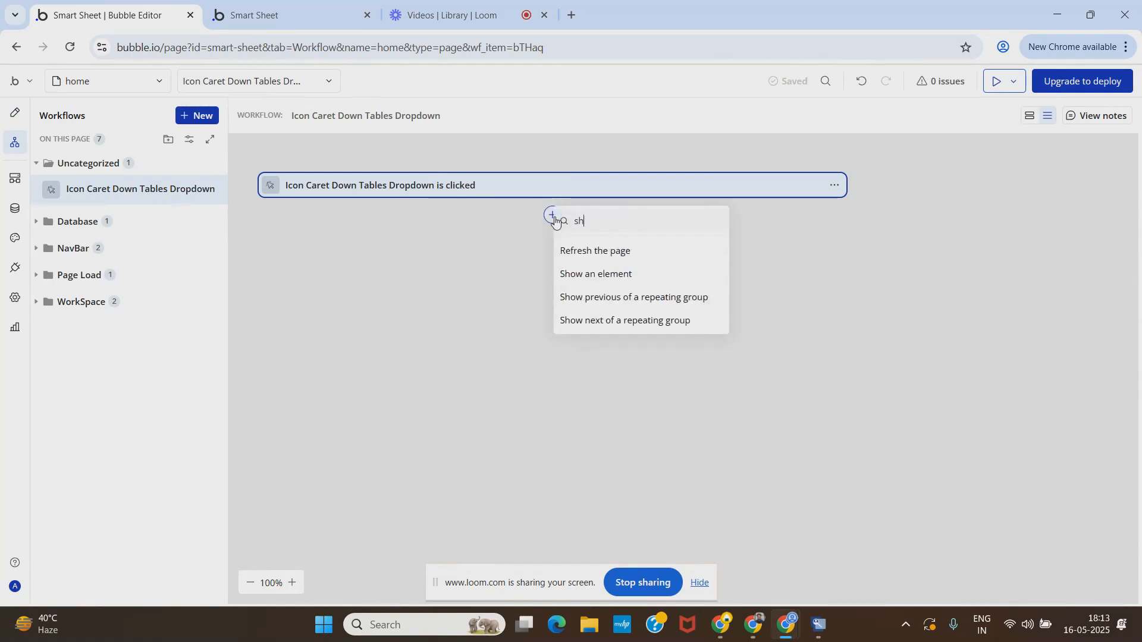
left_click(580, 252)
left_click(602, 176)
type("grou")
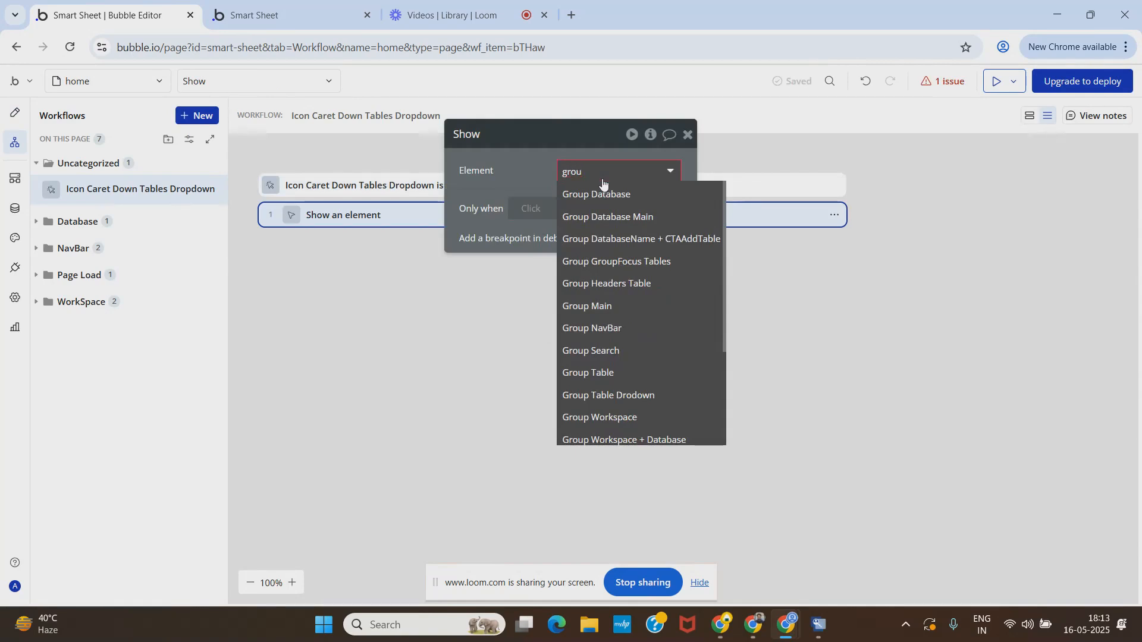
type("pf")
left_click(612, 196)
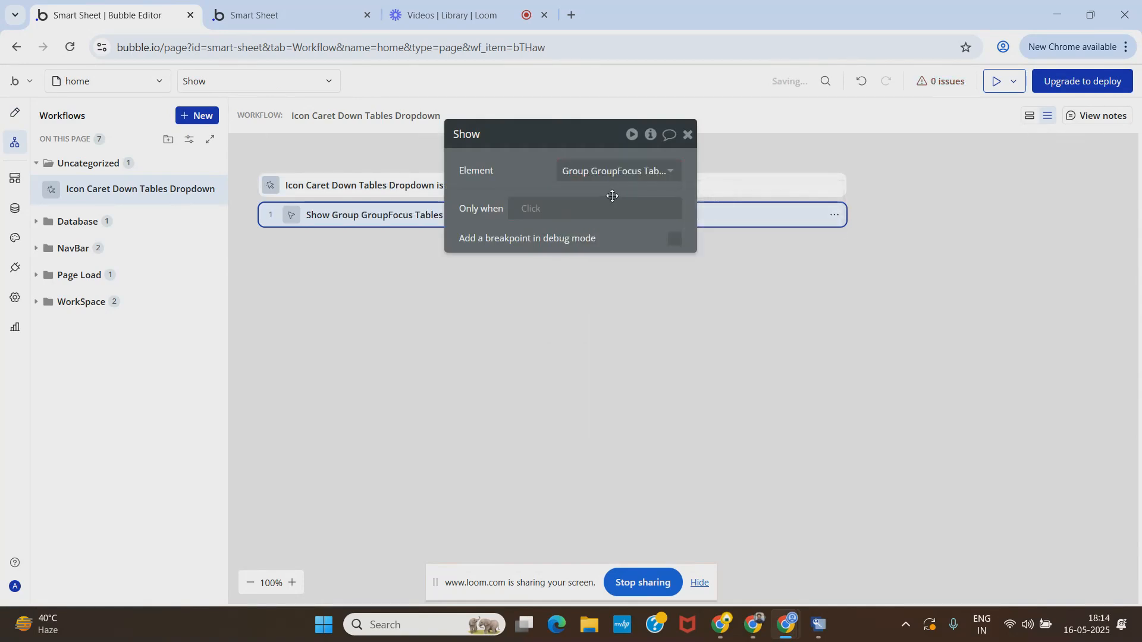
left_click(687, 135)
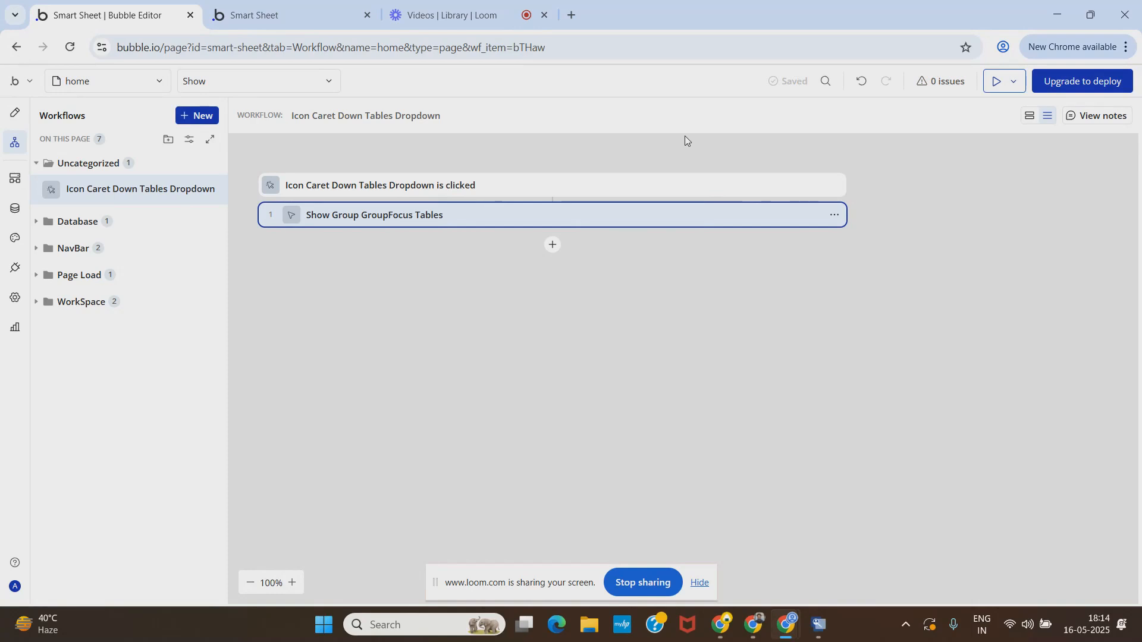
Reload the Smart Sheet preview page, test the caret icon beside Grocery, and return to the editor.
left_click(252, 18)
key("ctrl+r")
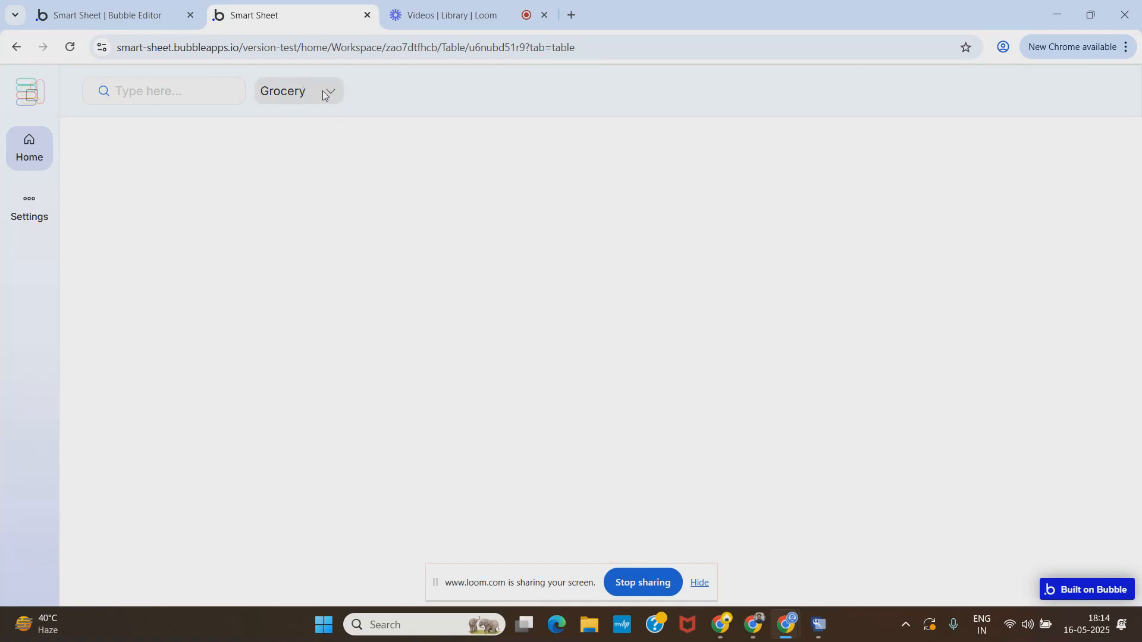
left_click(108, 12)
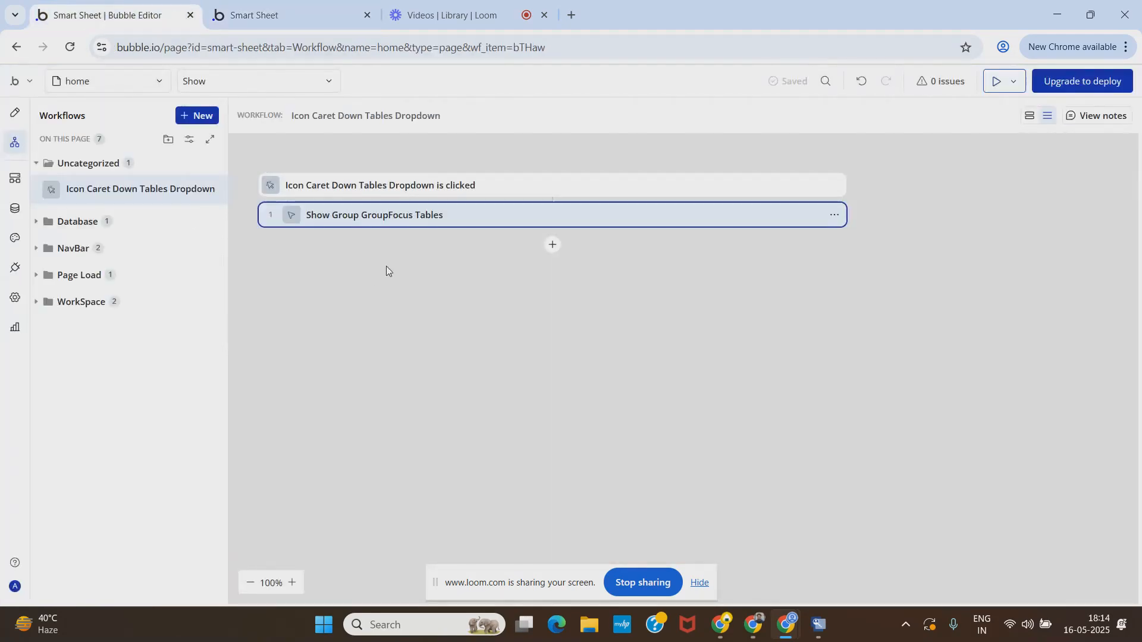
Try Table as the type of content with a data source on GroupFocus Tables, and clear the content type again.
left_click(14, 113)
scroll(119, 262, "up", 3)
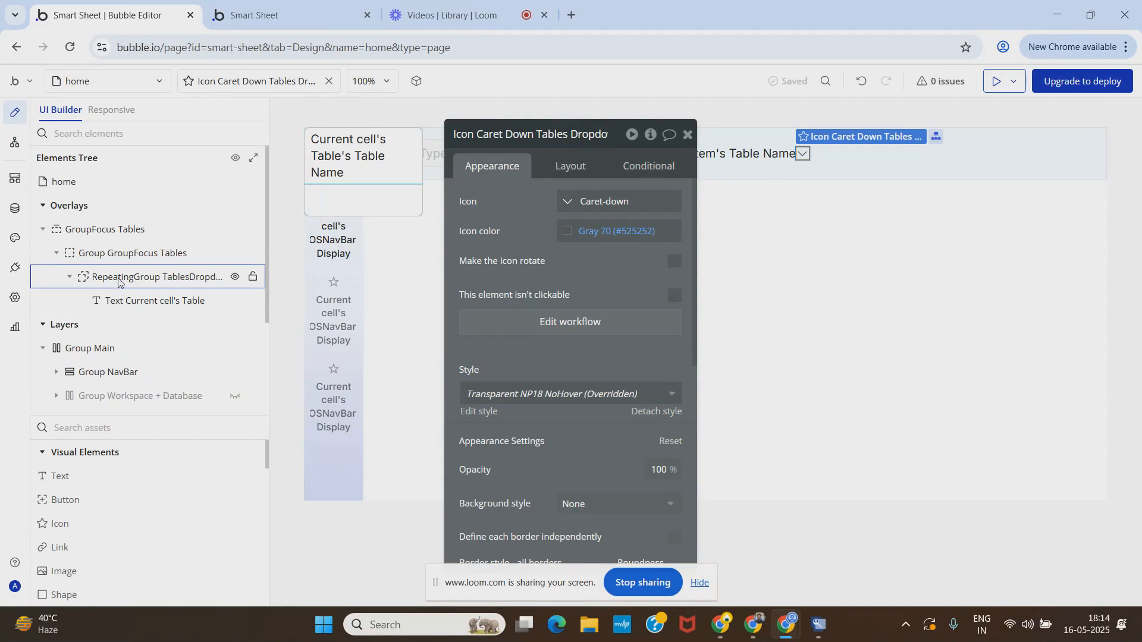
mouse_move(106, 234)
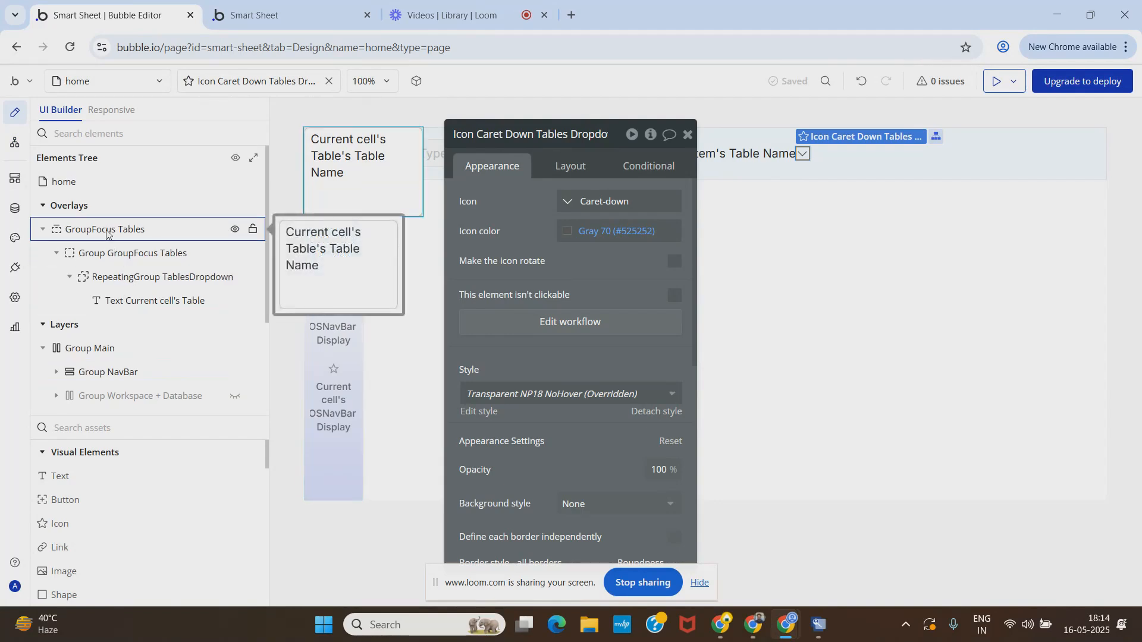
left_click(106, 234)
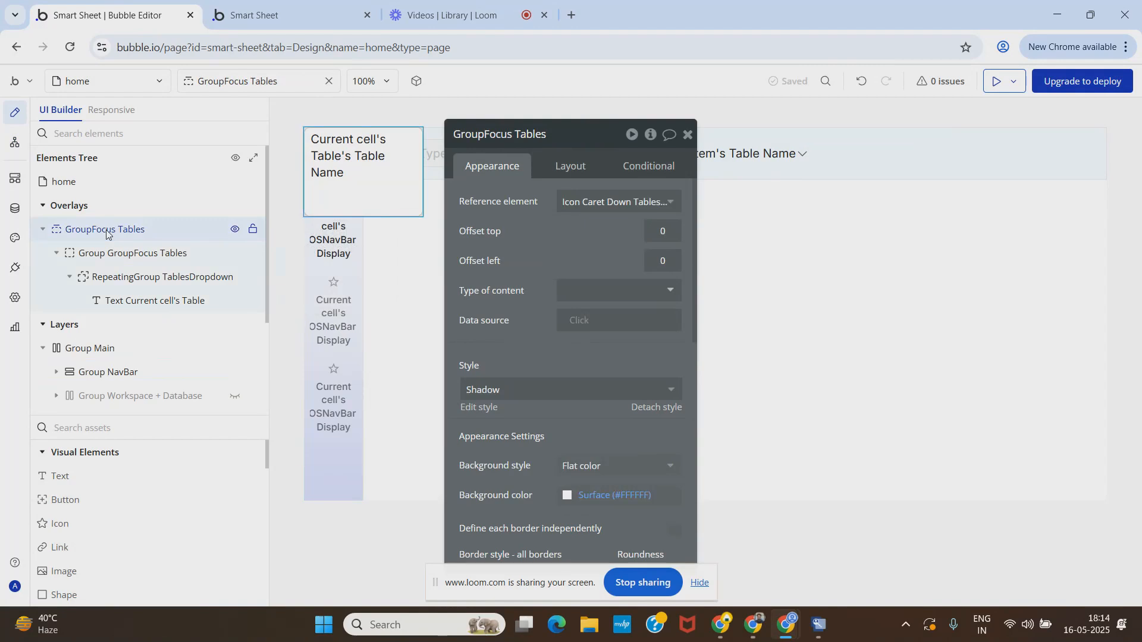
left_click(597, 291)
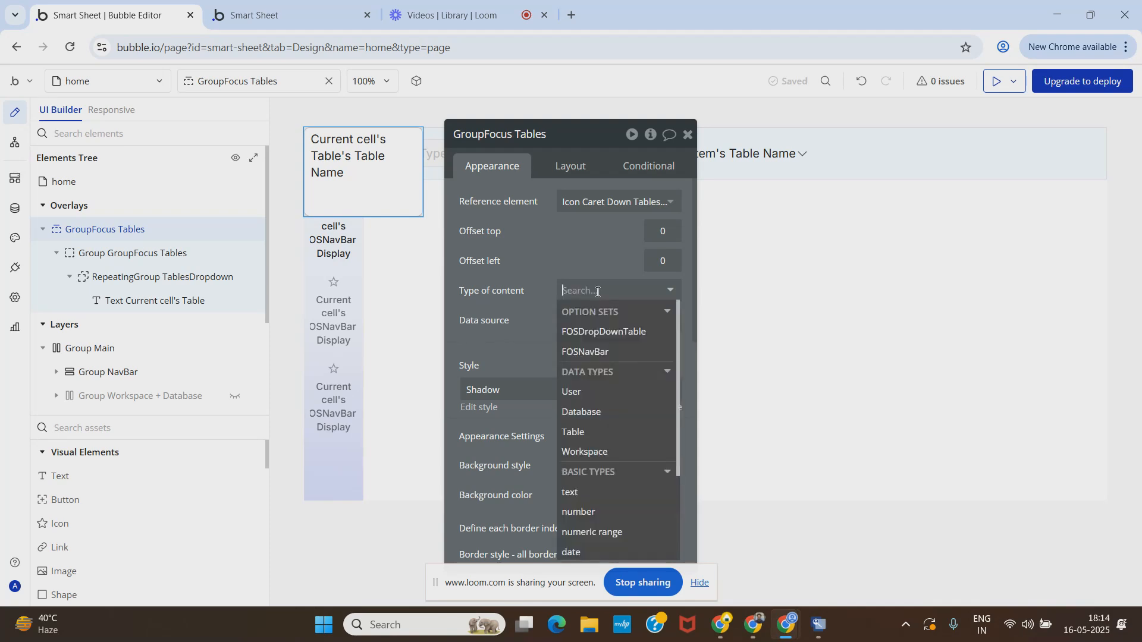
left_click(591, 433)
left_click(579, 319)
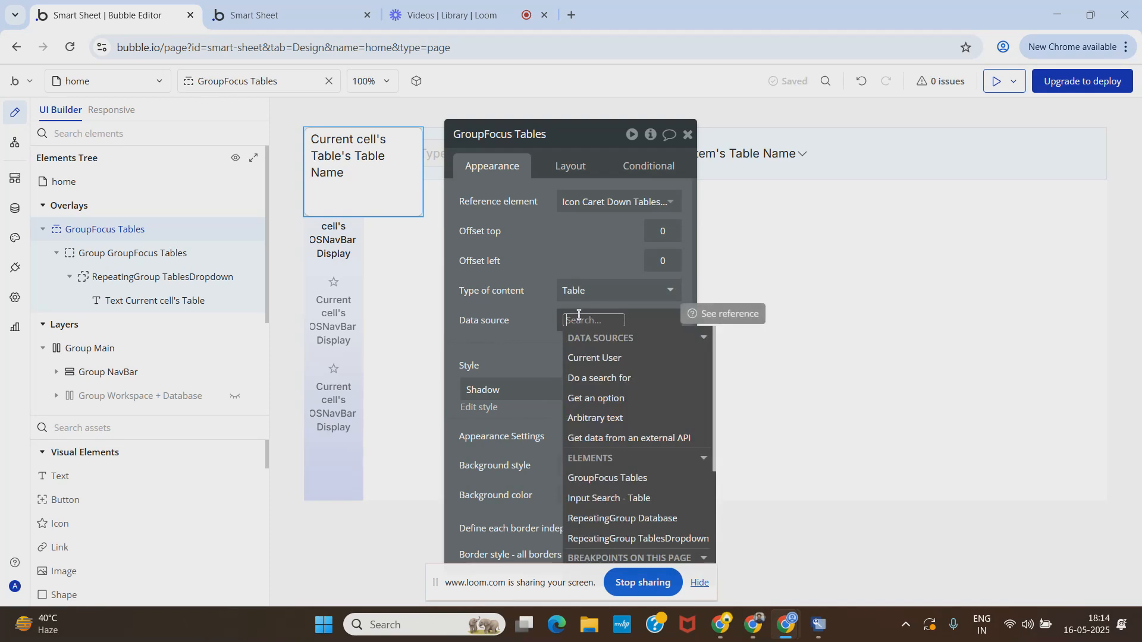
type("get")
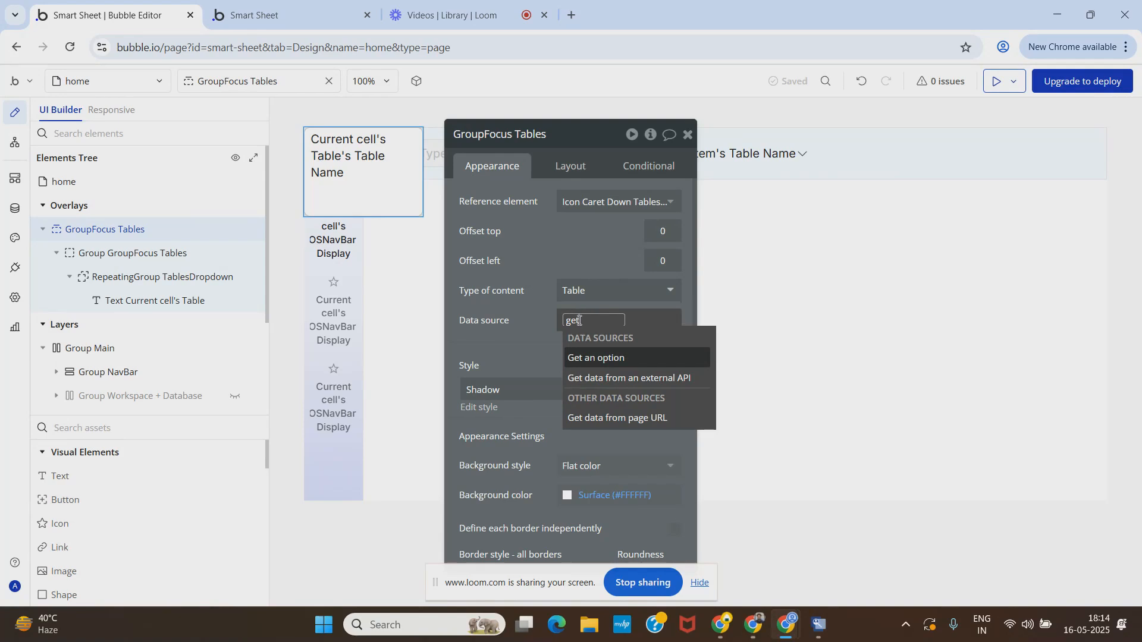
key("BackSpace")
key("BackSpace")
key("BackSpace")
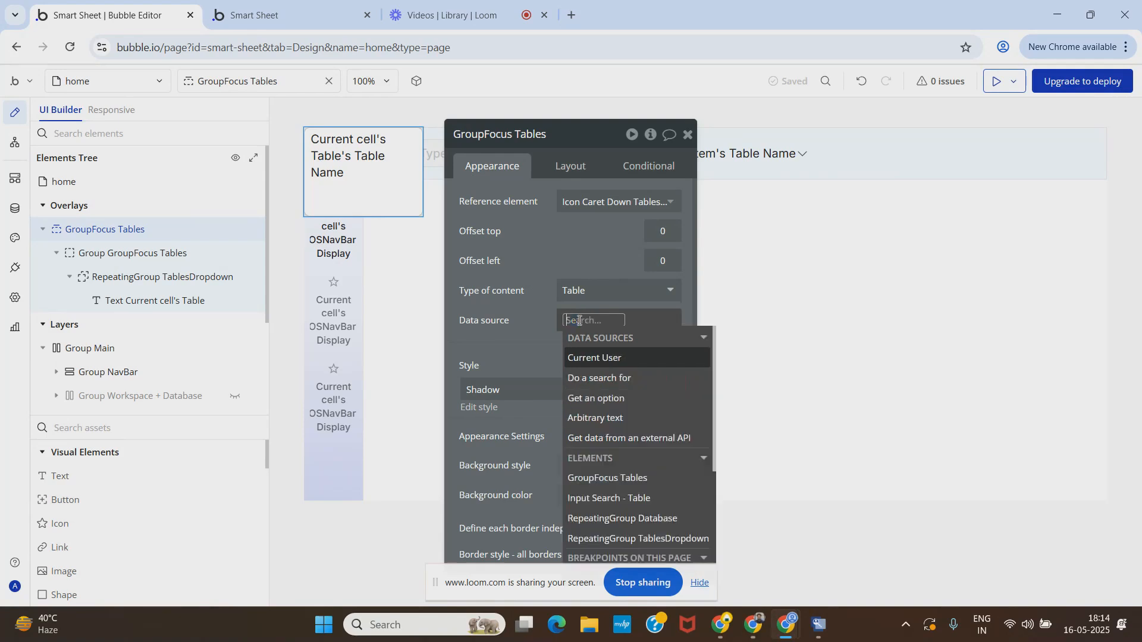
left_click(586, 289)
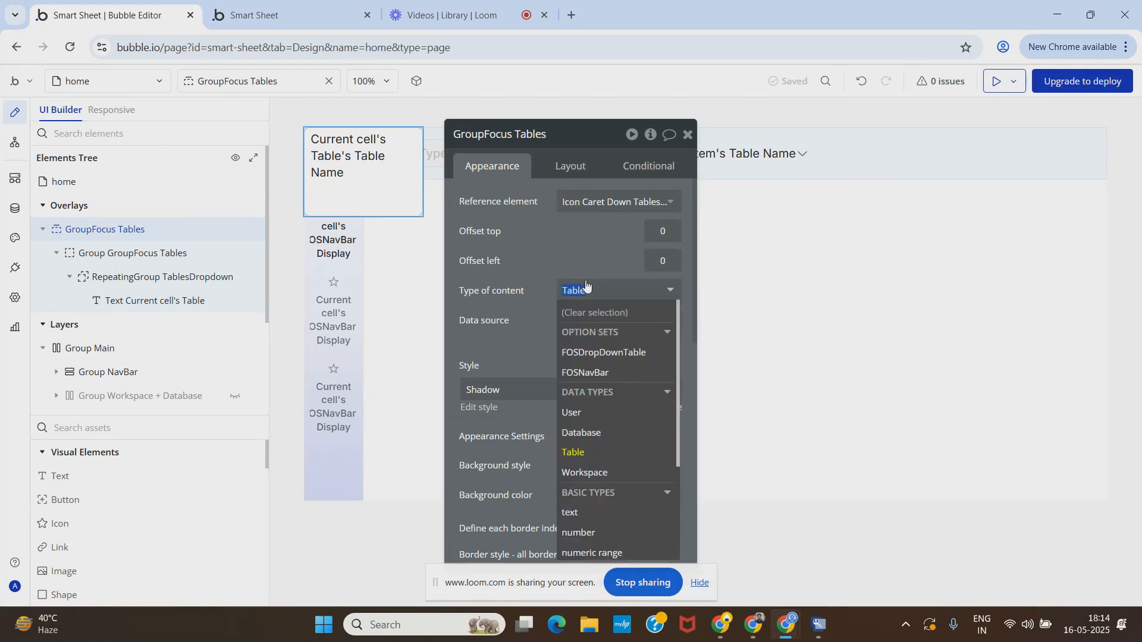
left_click(581, 315)
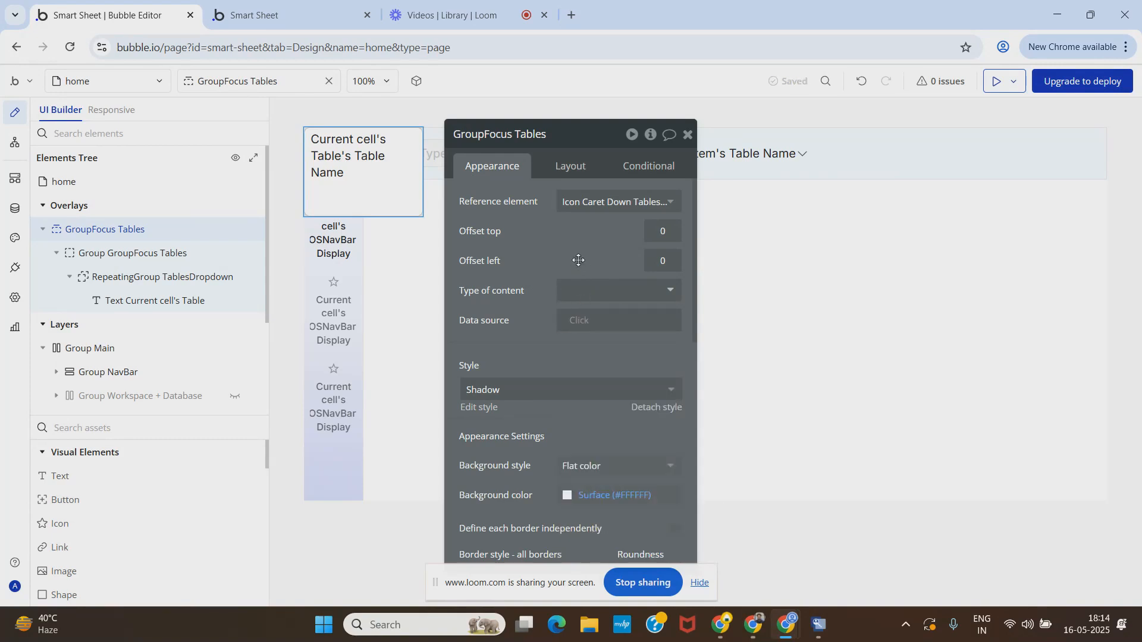
Change the Show action's element in the caret icon's workflow to GroupFocus Tables.
left_click(16, 144)
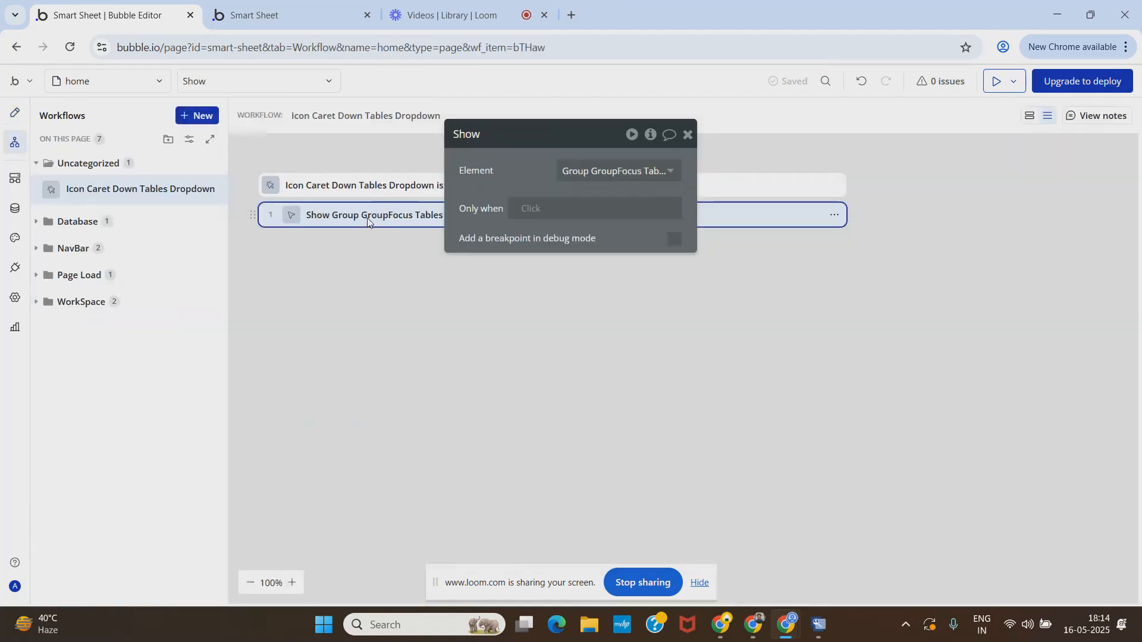
left_click(598, 171)
type("gr")
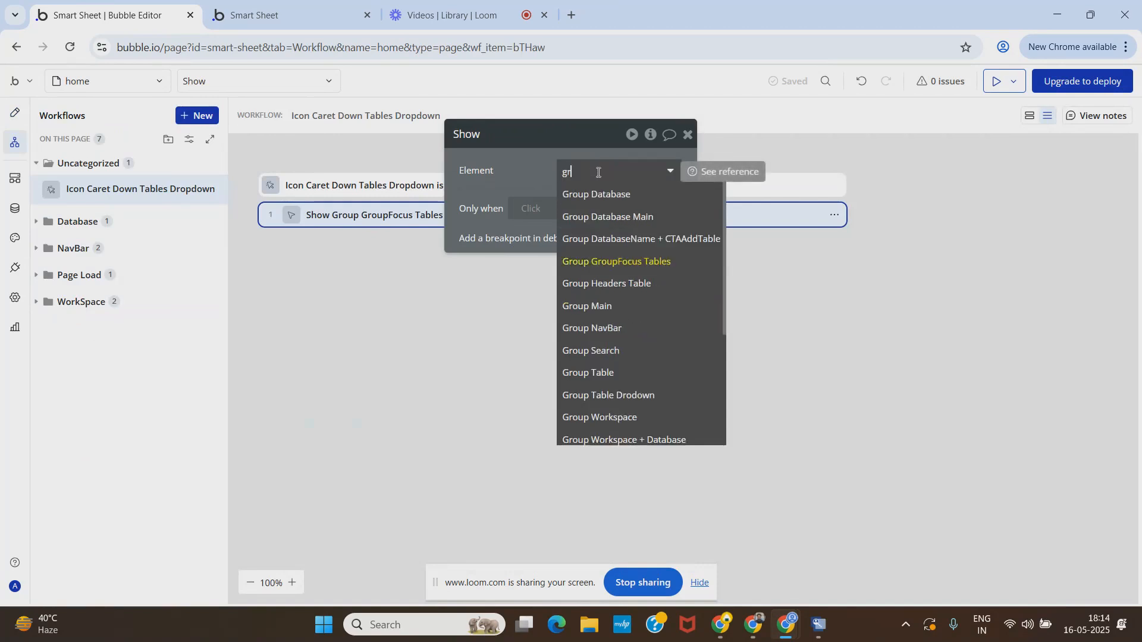
type("oupf")
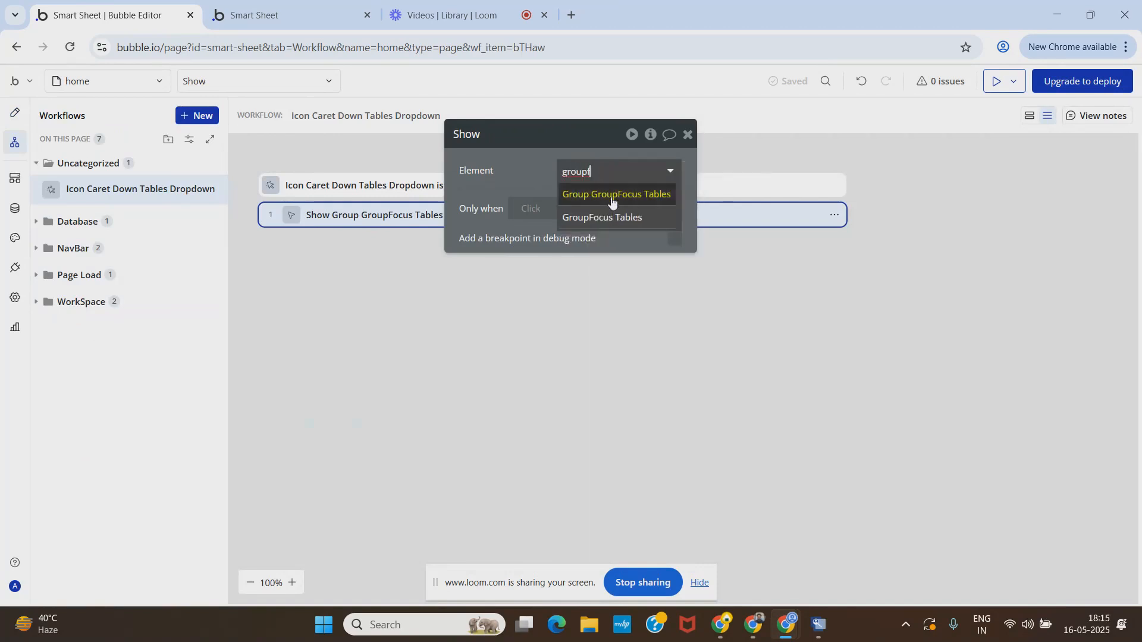
left_click(616, 216)
left_click(688, 134)
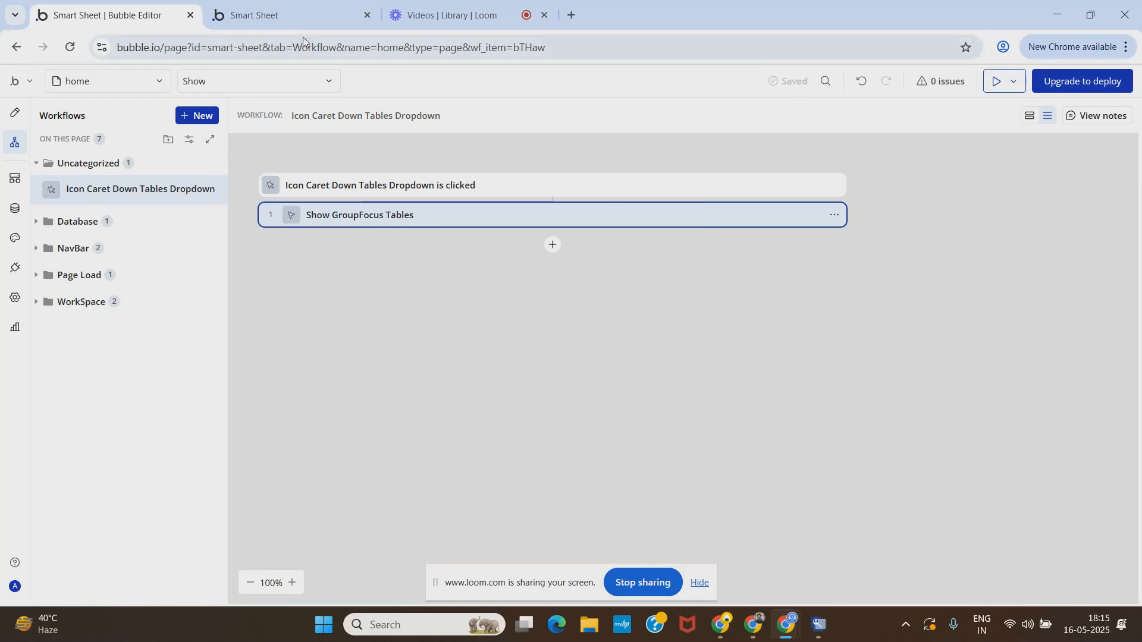
Test the tables dropdown in the Smart Sheet preview by opening it from the caret icon beside Grocery.
left_click(279, 14)
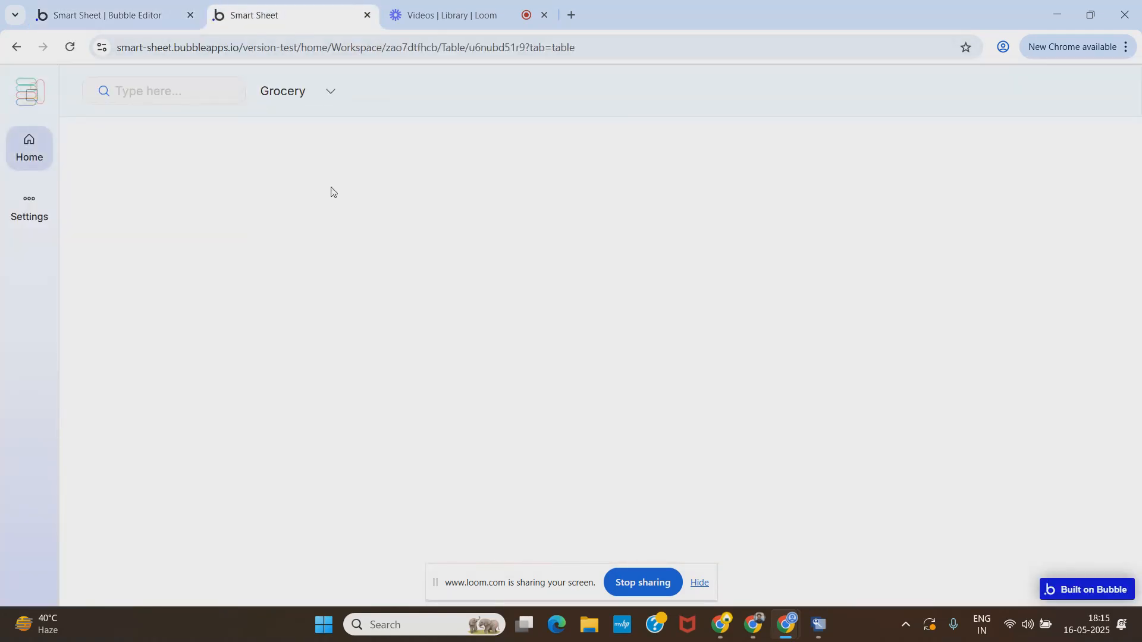
left_click(328, 96)
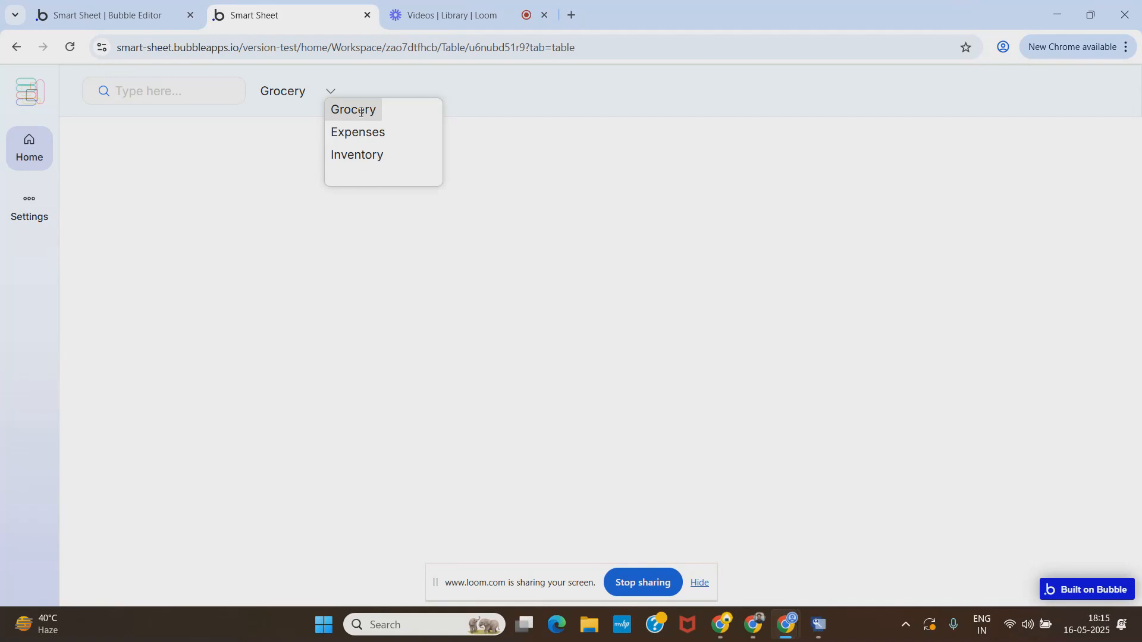
left_click(446, 15)
left_click(321, 3)
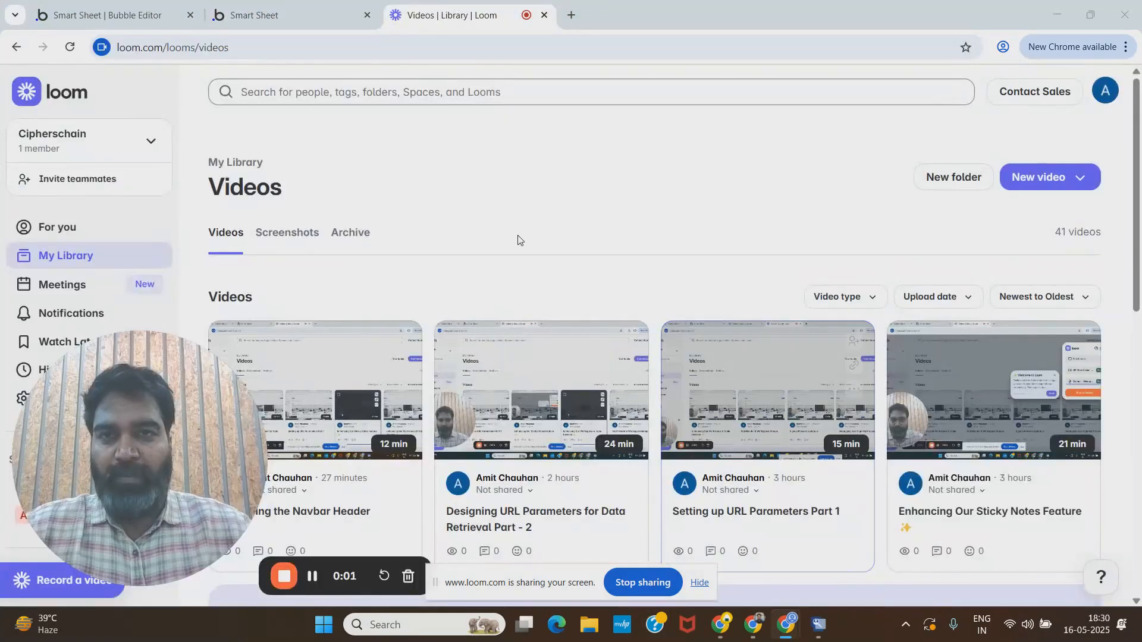
Test the tables dropdown in the Smart Sheet preview for the Projects table and for a table in the personal workspace.
left_click(291, 14)
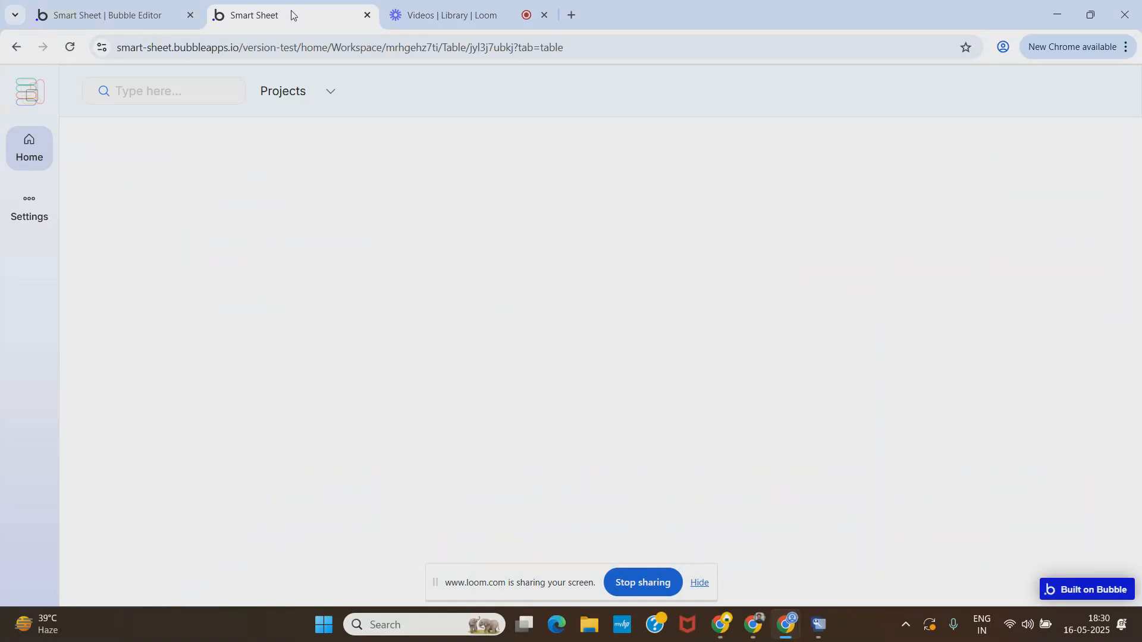
left_click(330, 94)
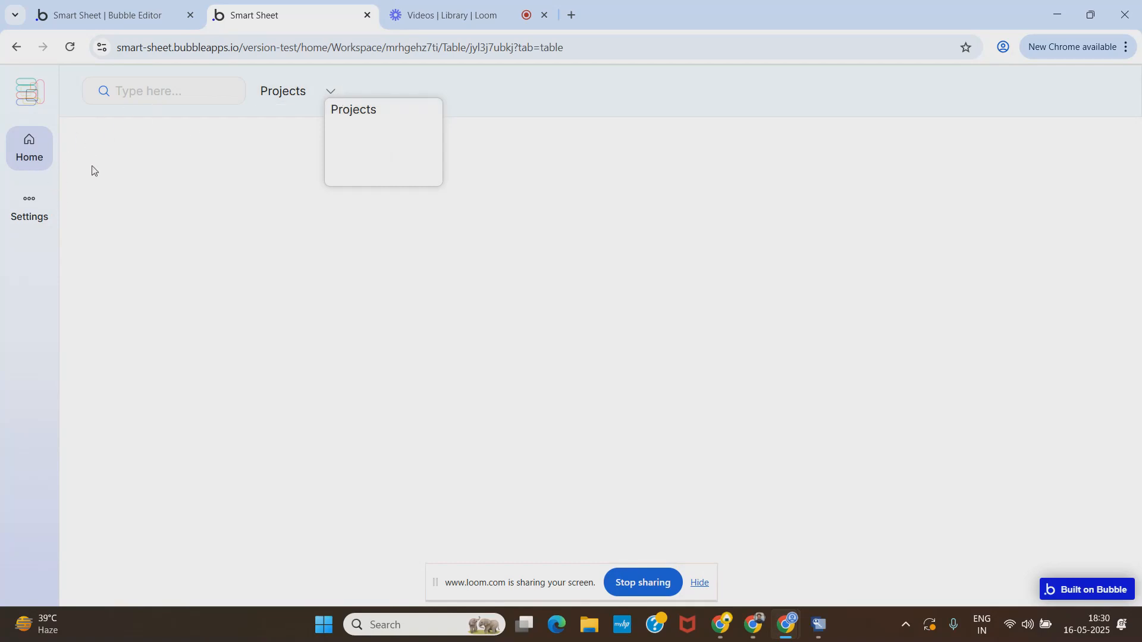
left_click(16, 153)
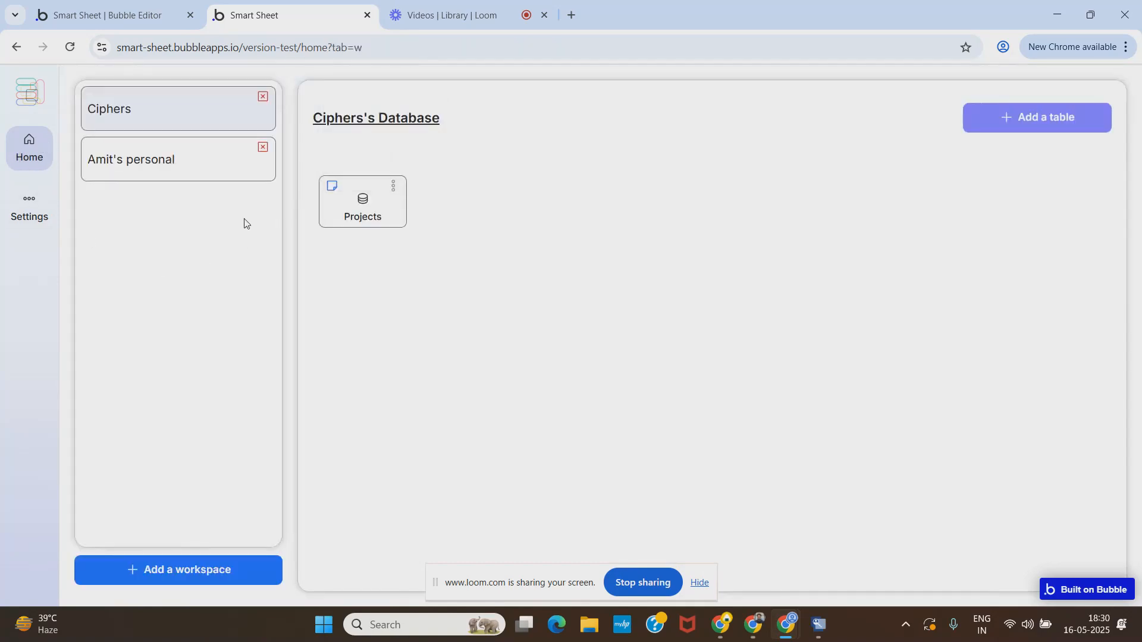
left_click(173, 161)
left_click(450, 221)
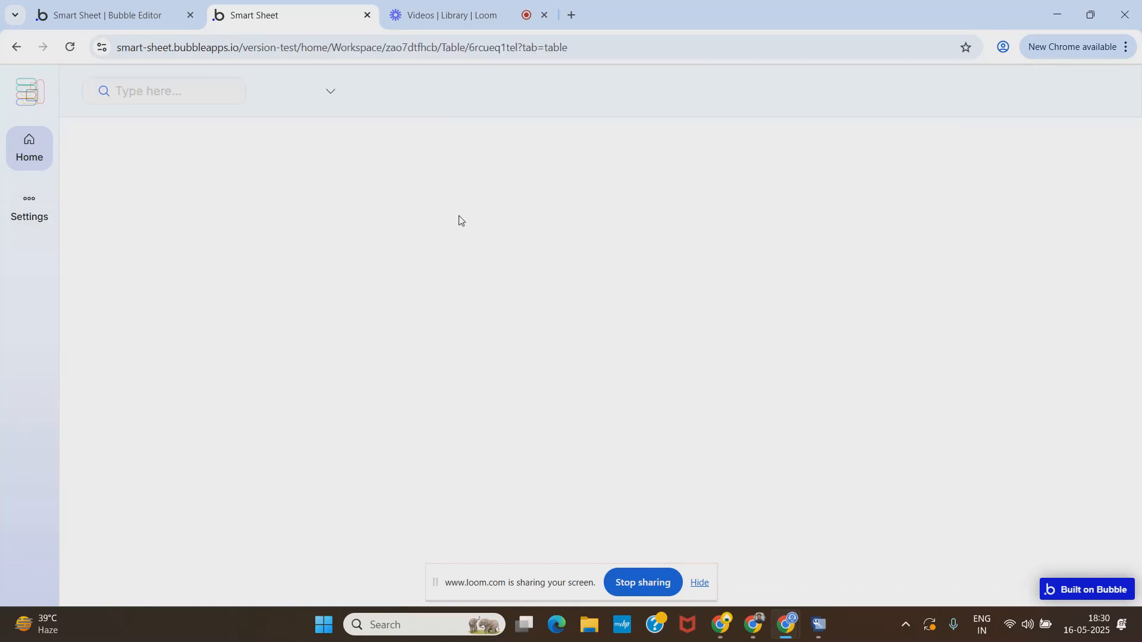
left_click(331, 96)
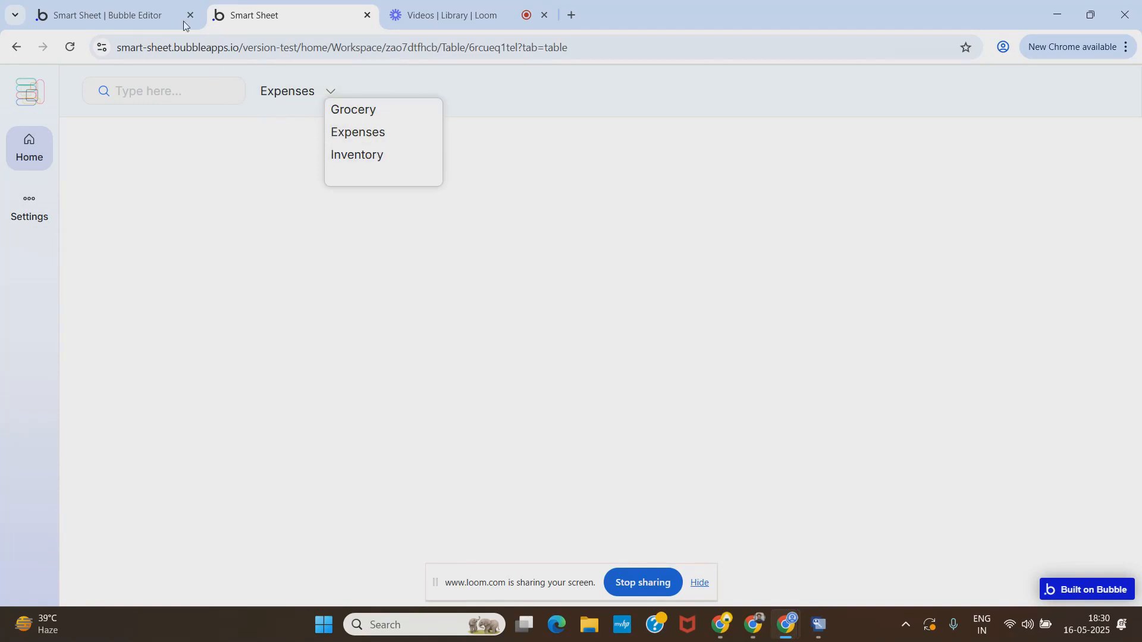
Switch to the Bubble editor, check GroupFocus Tables' appearance settings, and show the dropdown on the canvas.
left_click(122, 9)
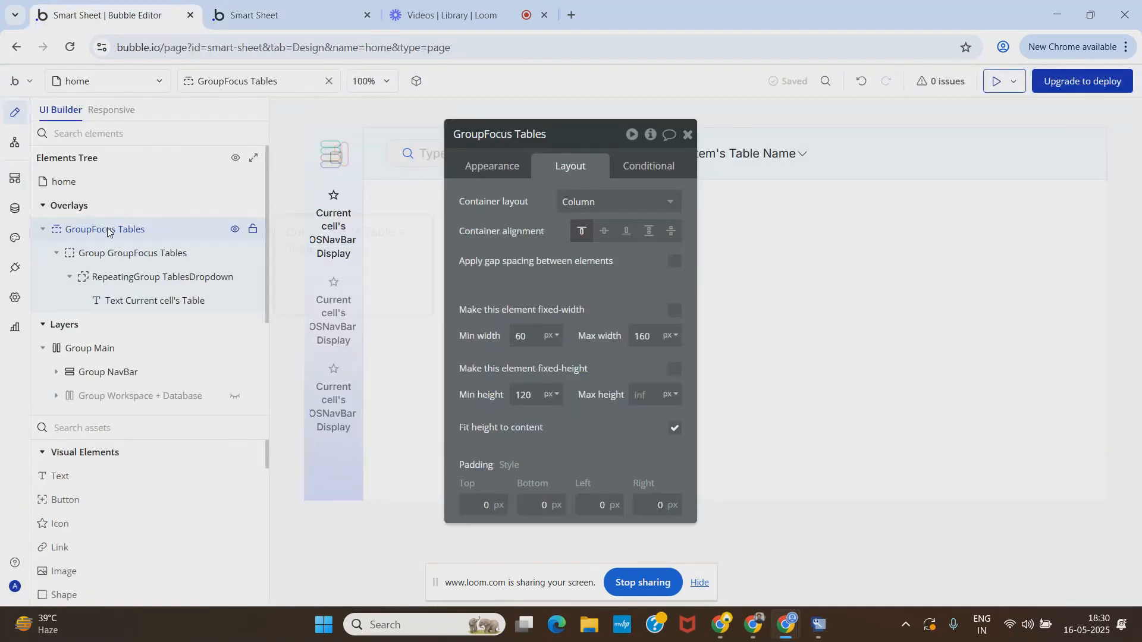
left_click(500, 167)
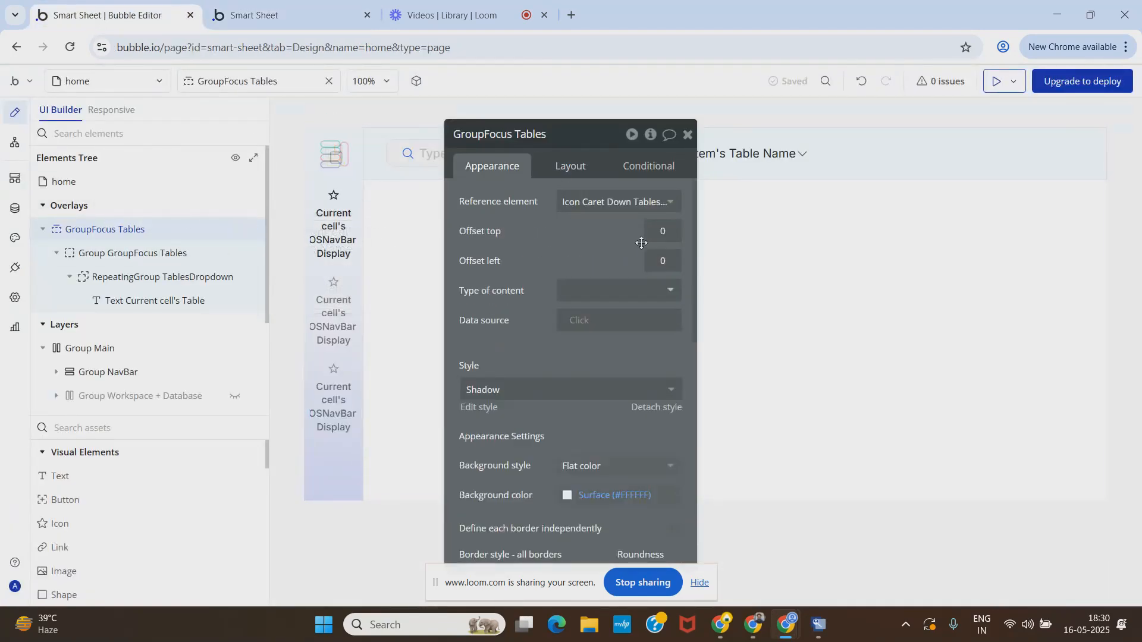
left_click_drag(615, 236, 418, 232)
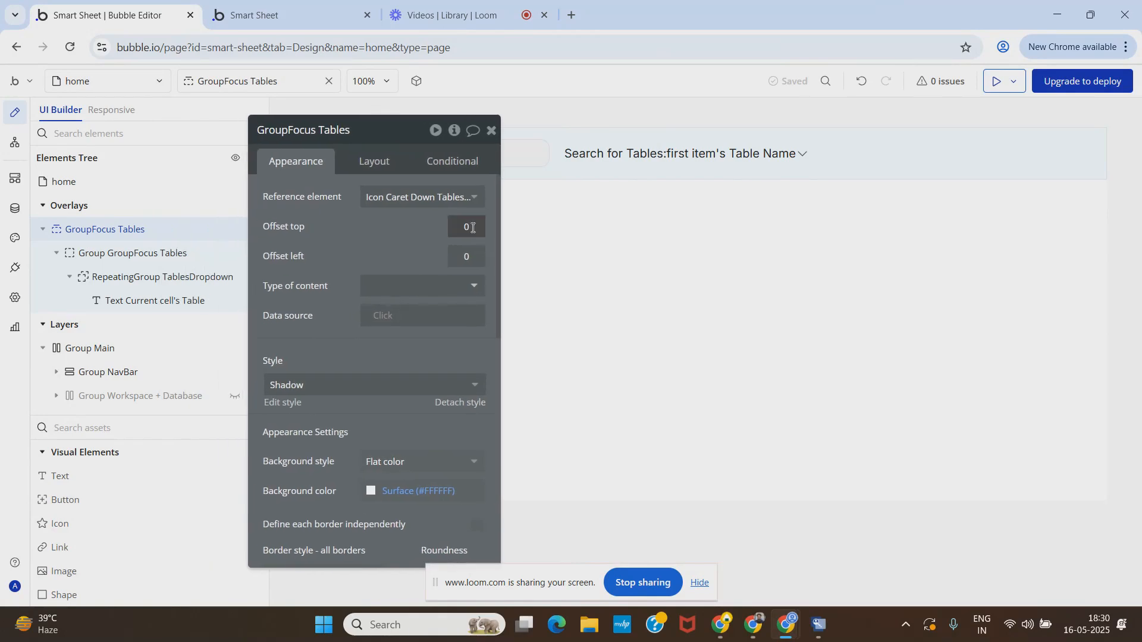
left_click(491, 129)
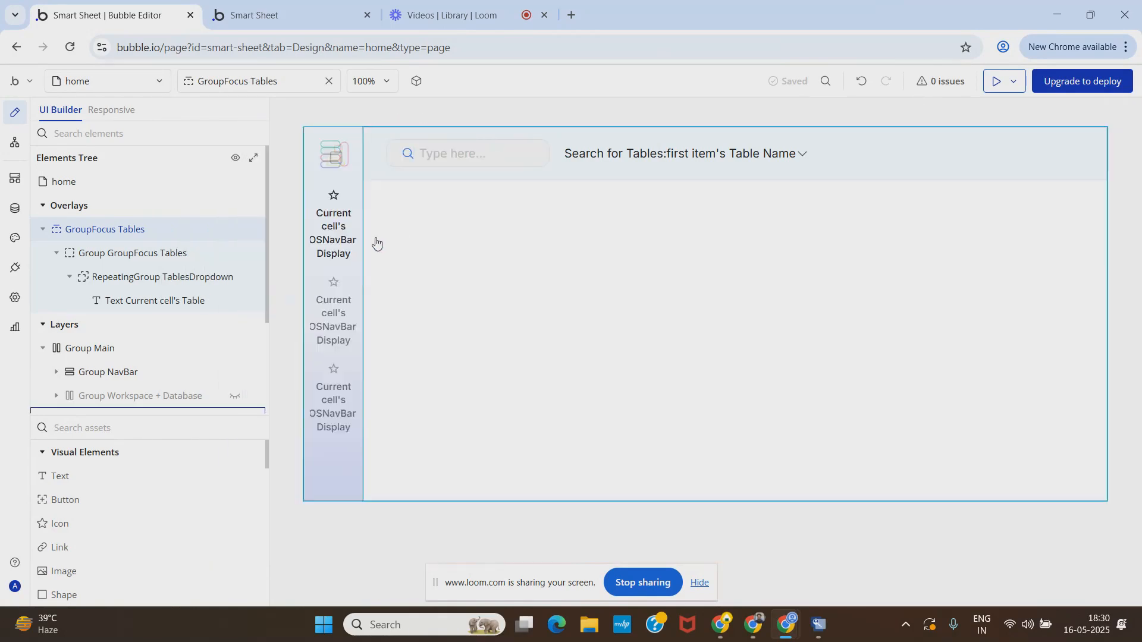
left_click(236, 231)
left_click(236, 232)
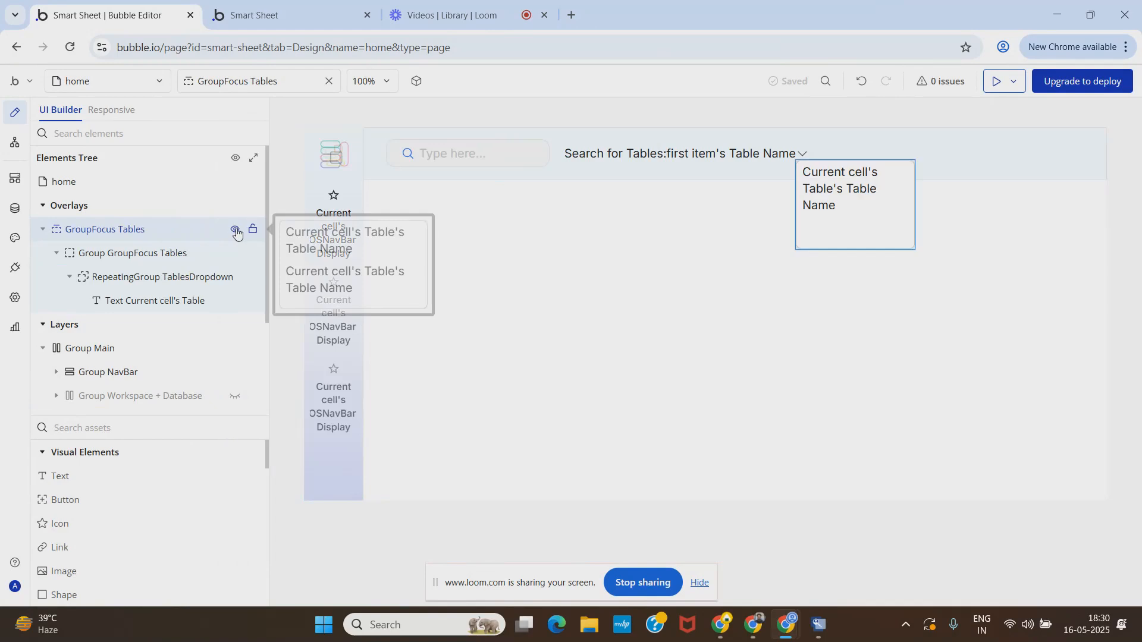
Shift the GroupFocus Tables dropdown by setting its left offset to -100.
double_click(115, 232)
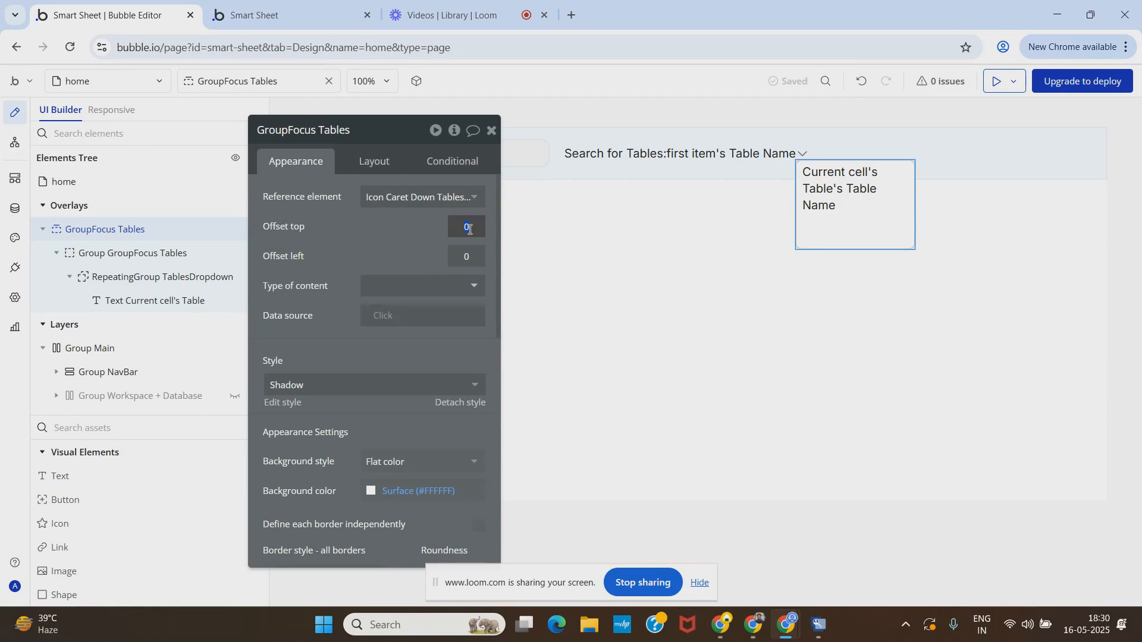
left_click(471, 259)
type("-50")
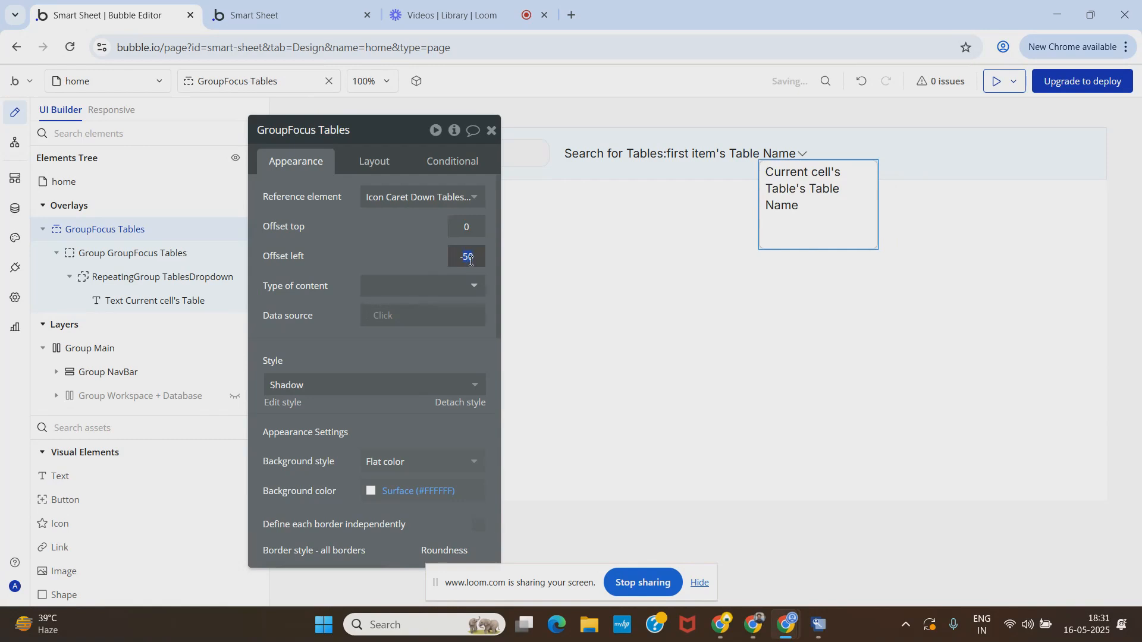
type("-60")
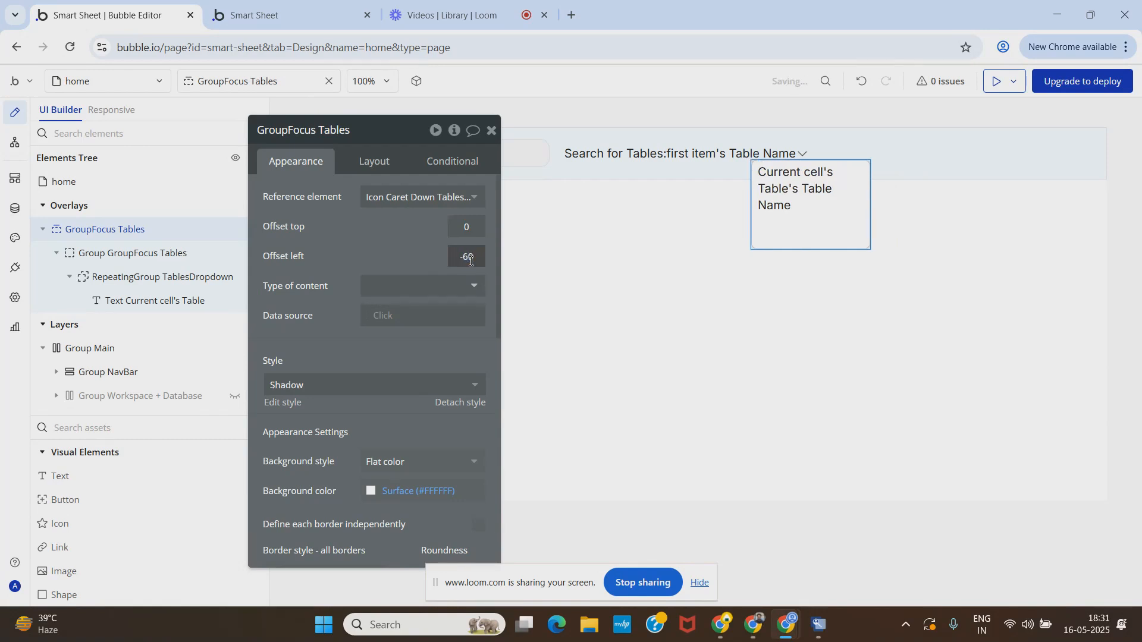
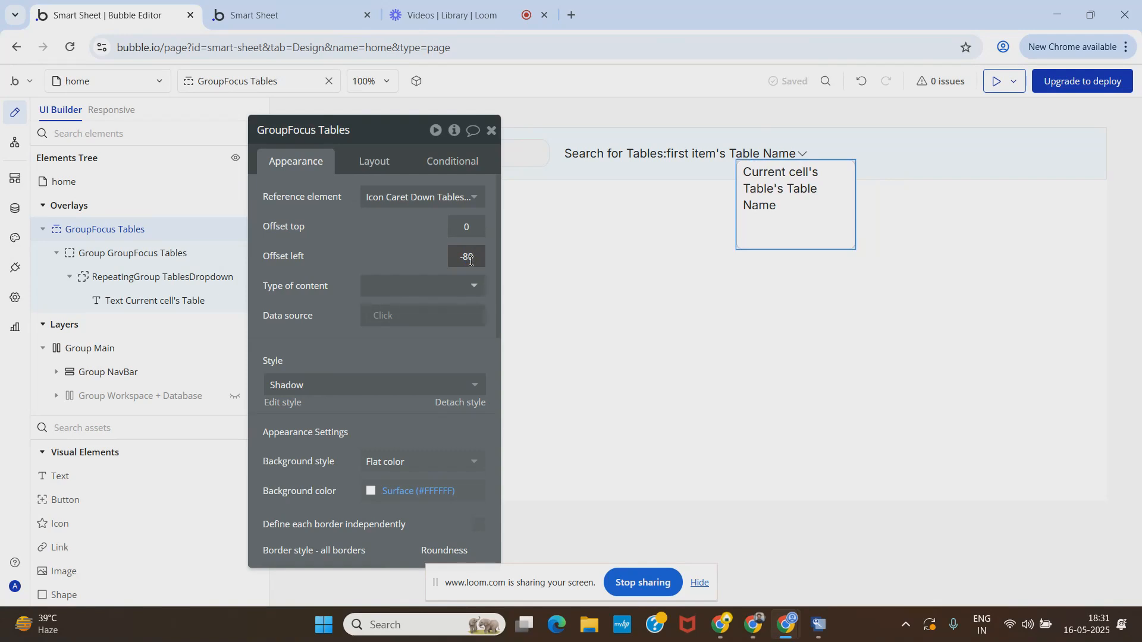
type("00")
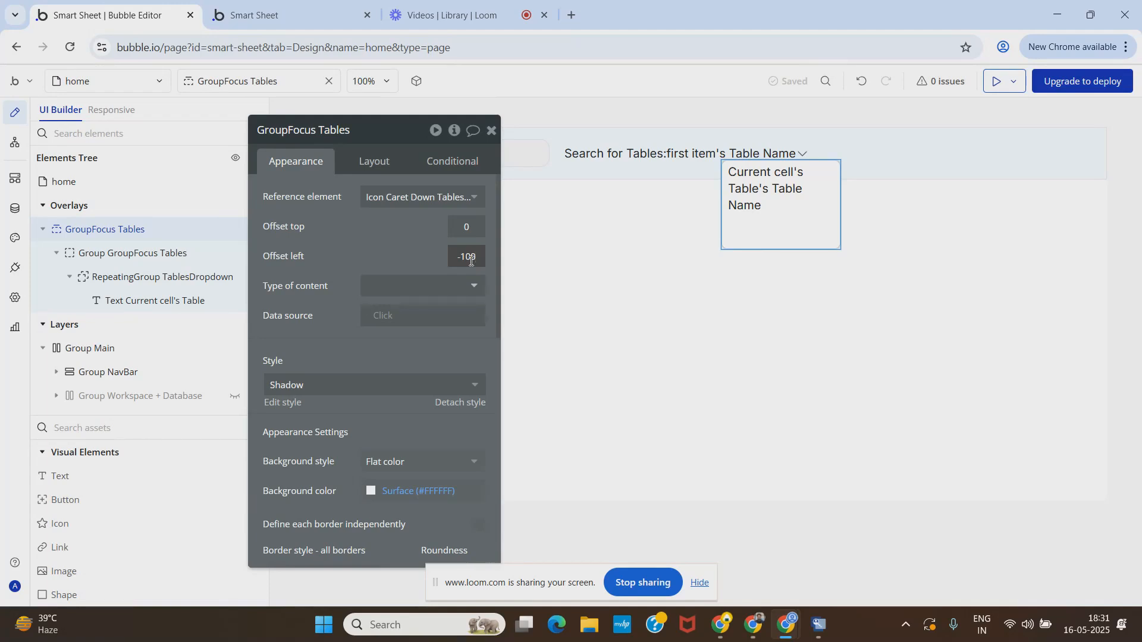
left_click(395, 245)
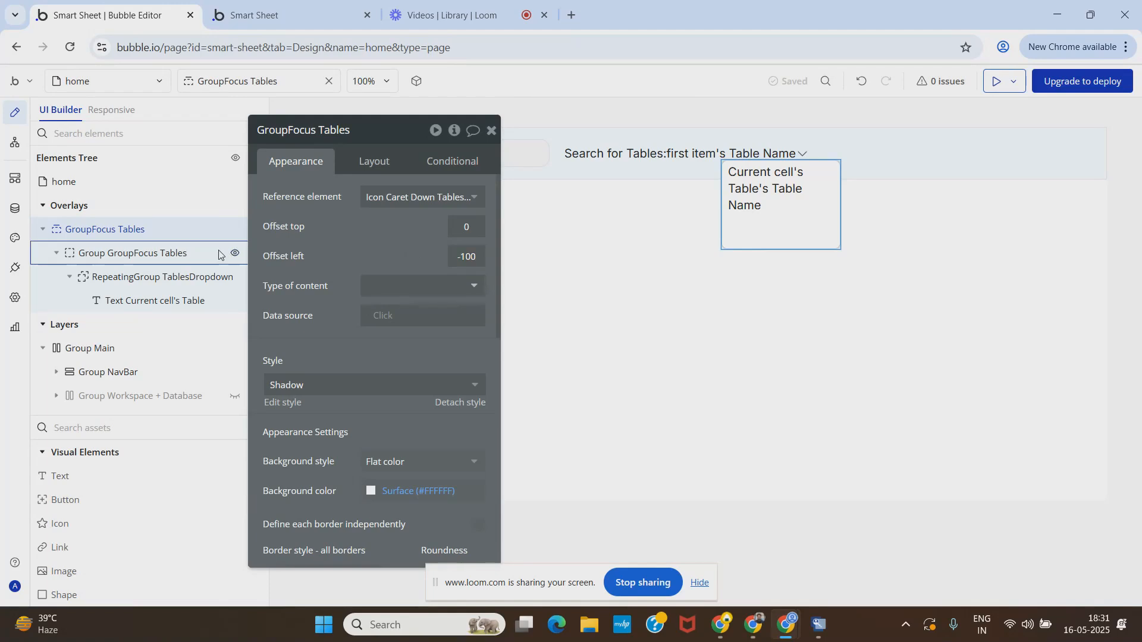
Set the minimum height of GroupFocus Tables to 80 px.
left_click(374, 161)
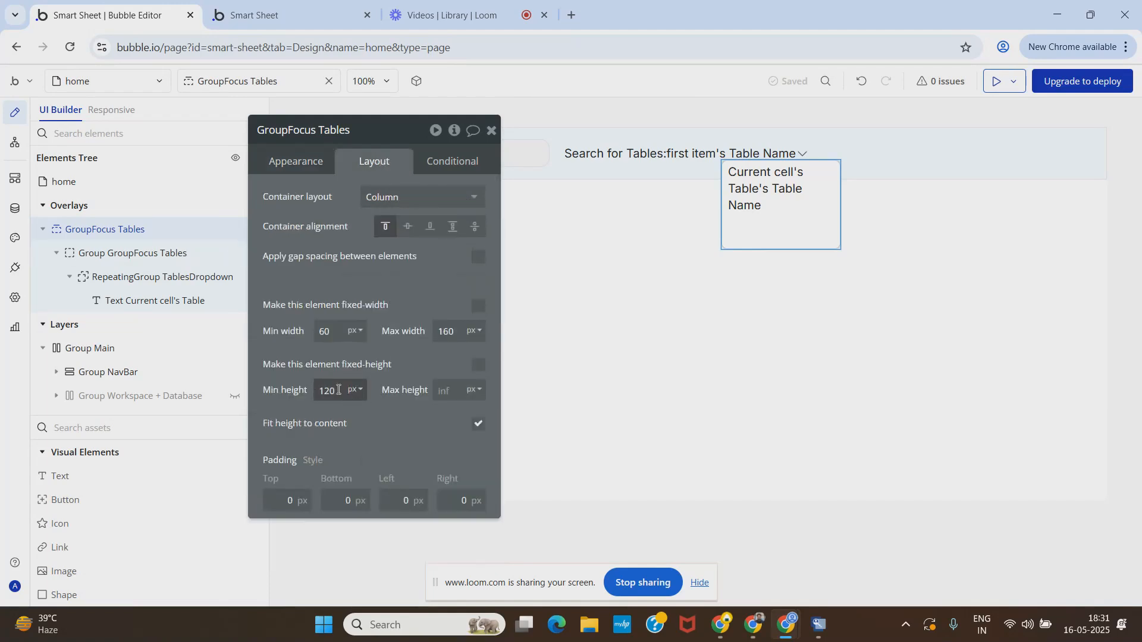
type("80")
left_click(377, 412)
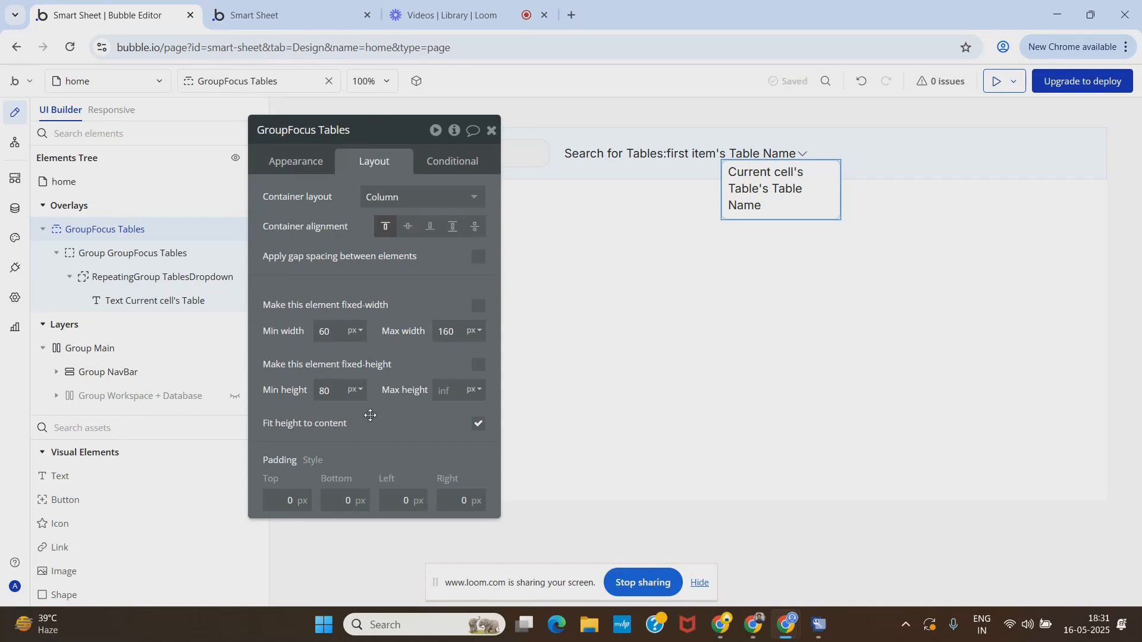
Reload the Smart Sheet preview and open the tables dropdown to check its position and height.
left_click(274, 16)
left_click(257, 78)
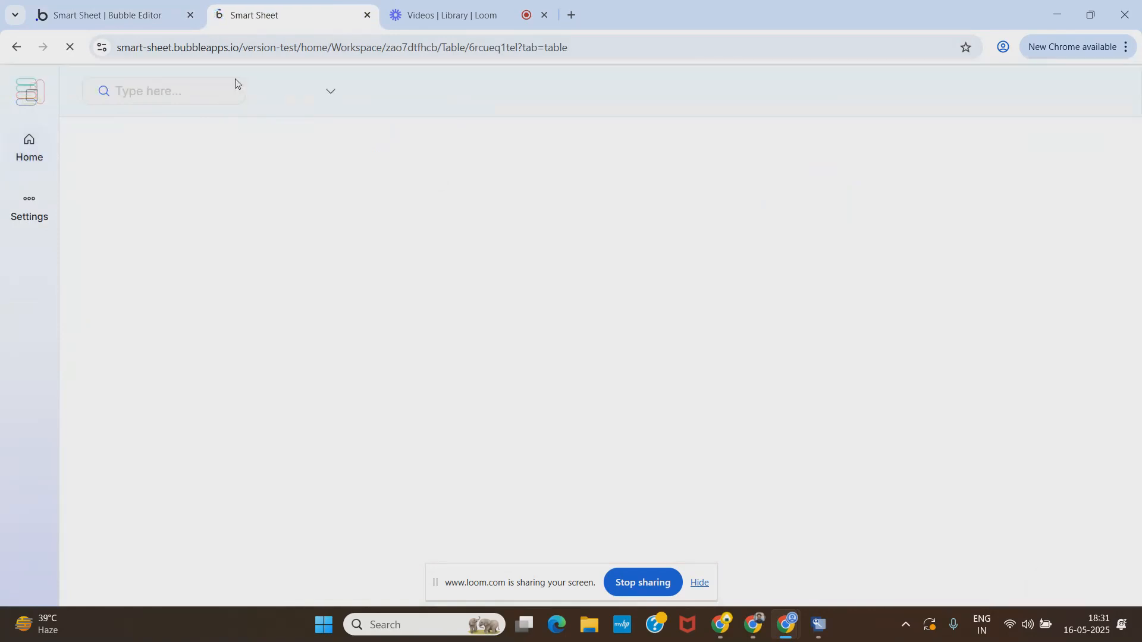
left_click(330, 92)
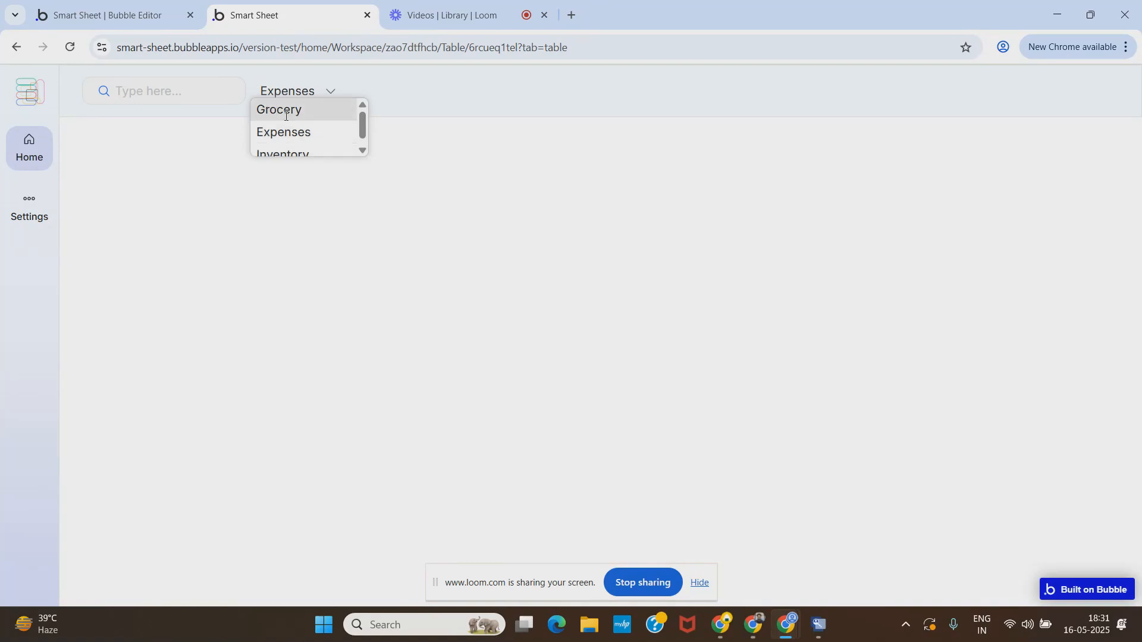
Re-enter 80 px as GroupFocus Tables' minimum height and make Group GroupFocus Tables fit its height to content.
left_click(128, 15)
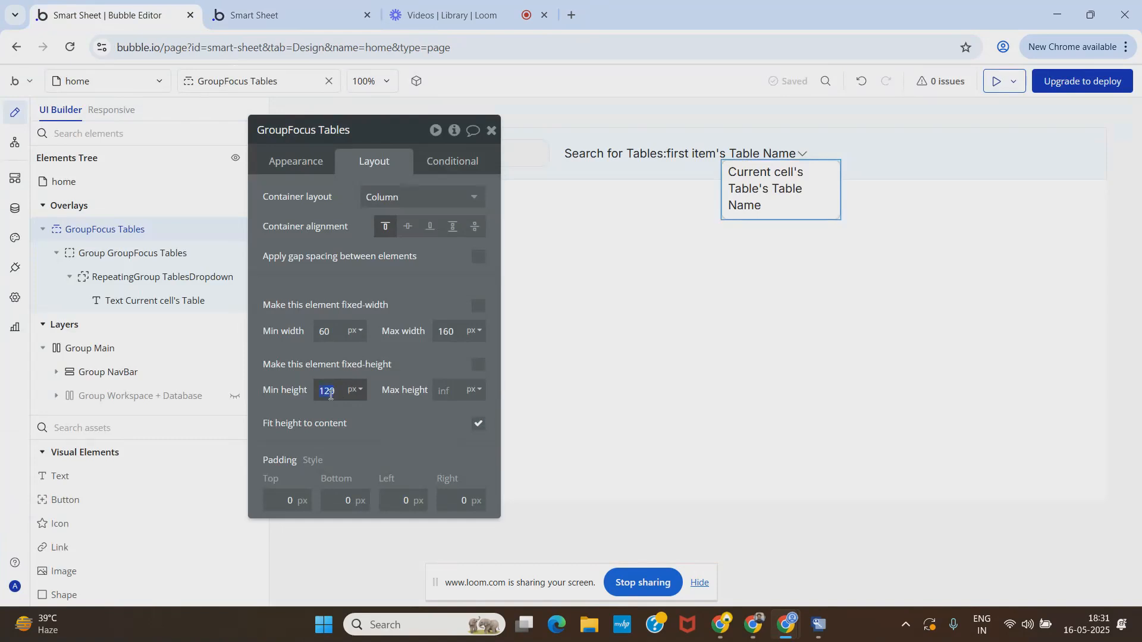
type("80")
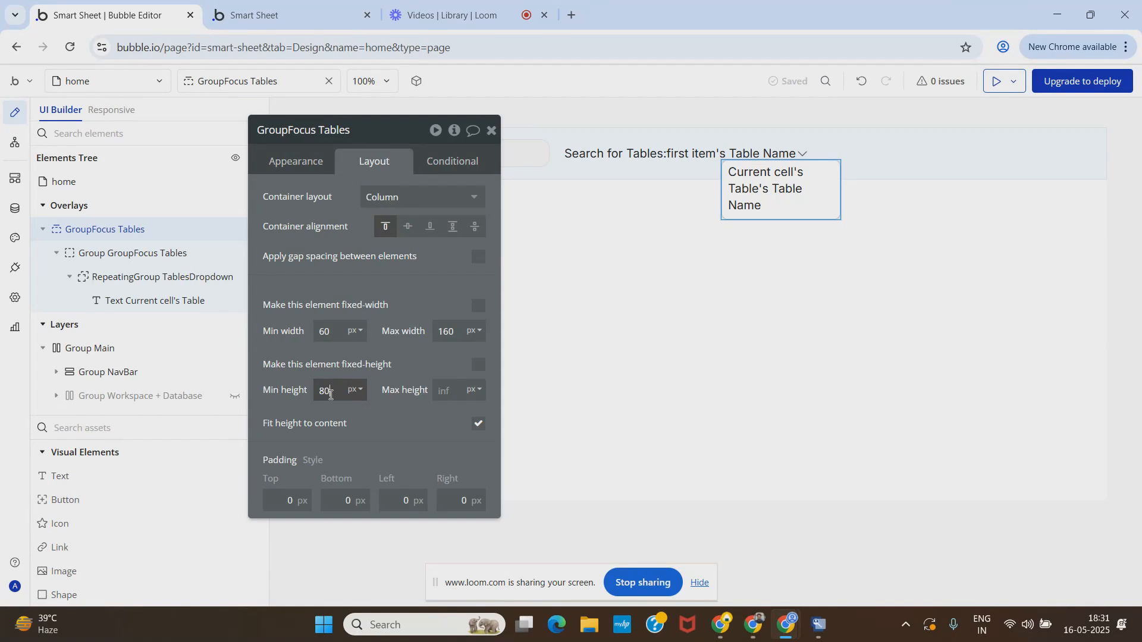
left_click(129, 255)
left_click(478, 407)
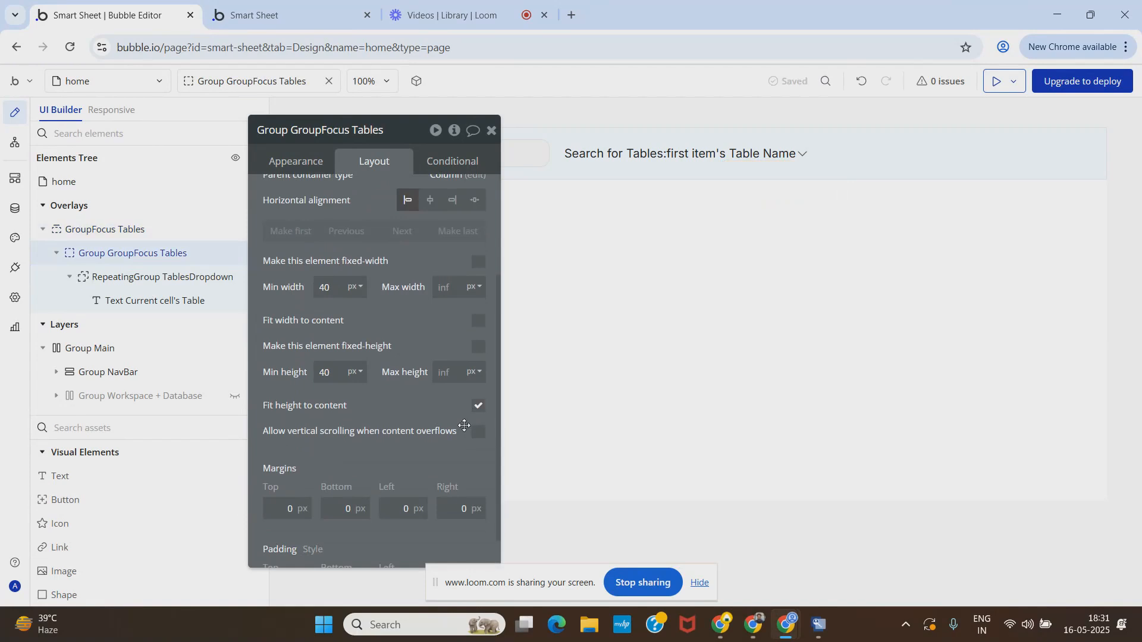
Refresh the Smart Sheet preview and open the dropdown again to check that all tables fit.
left_click(281, 5)
left_click(276, 81)
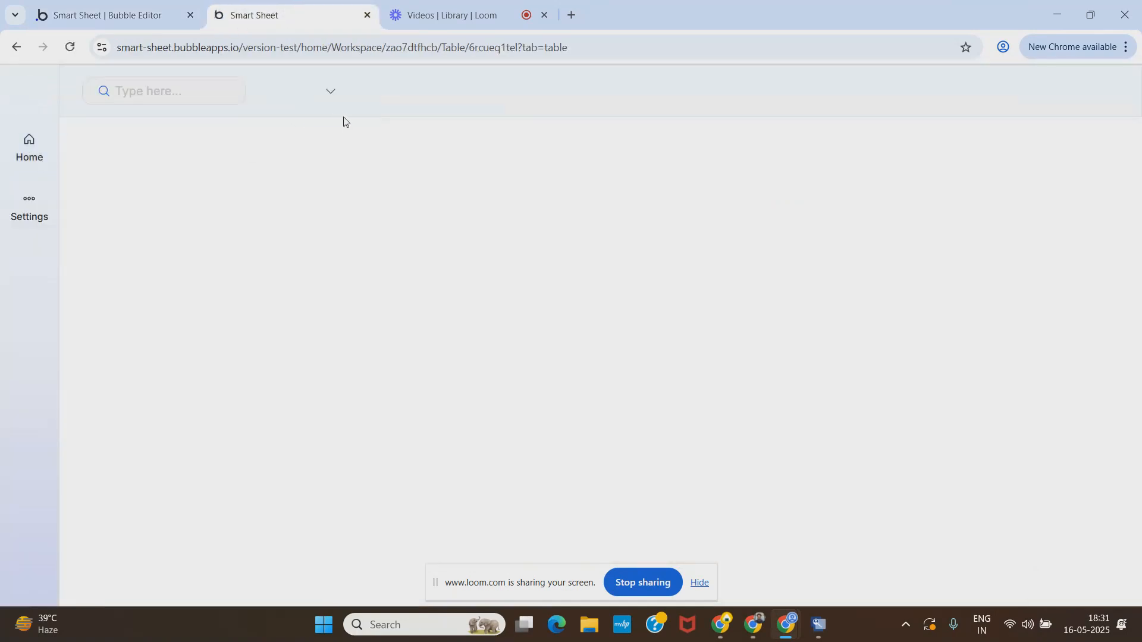
left_click(330, 100)
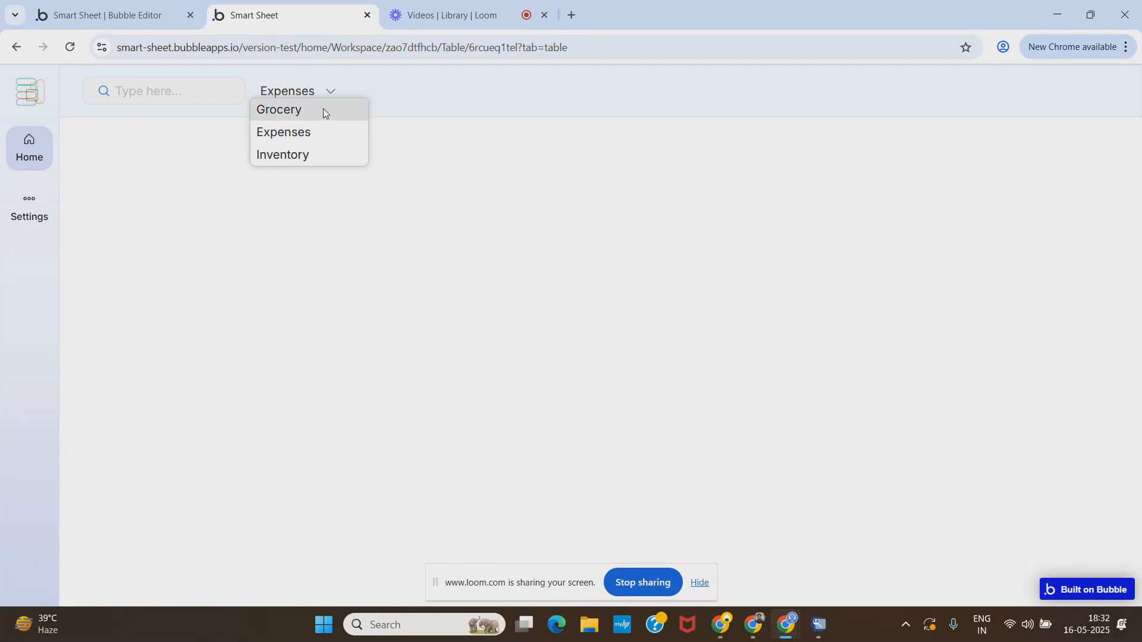
Set the top offset of GroupFocus Tables to 8 in the Bubble editor.
left_click(125, 10)
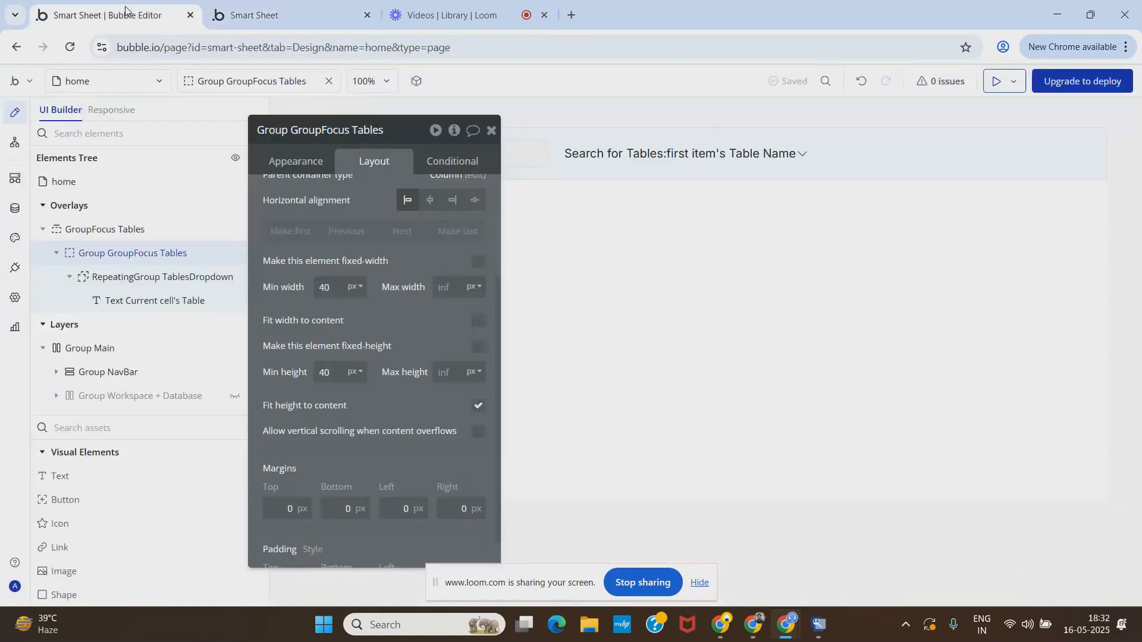
left_click(110, 235)
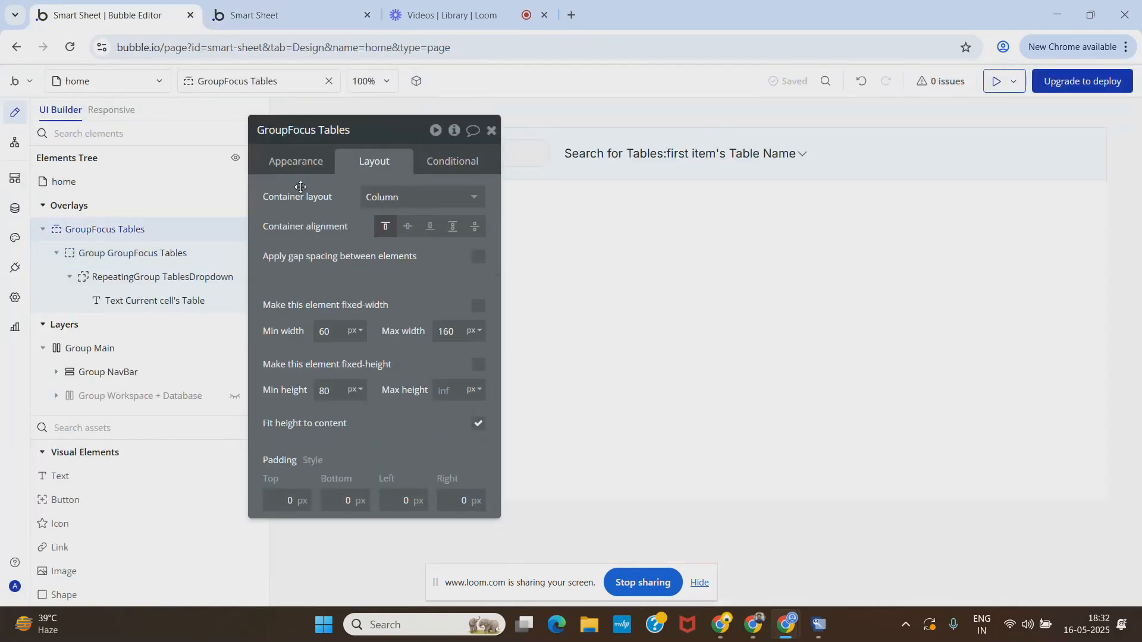
left_click(298, 161)
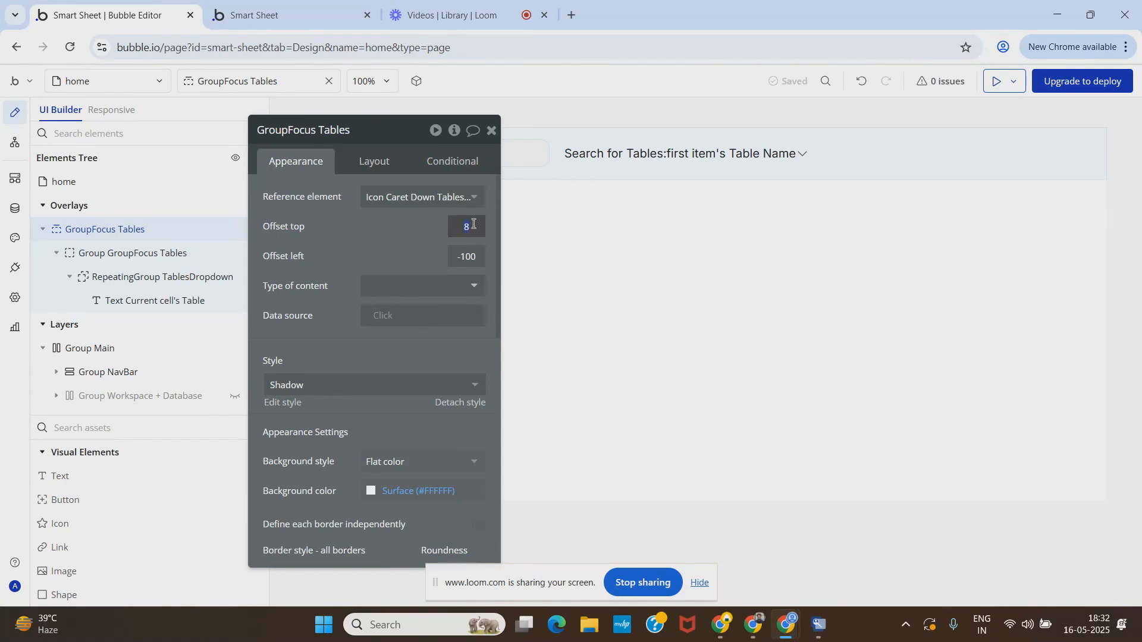
left_click(412, 242)
left_click(417, 238)
Examine the RepeatingGroup TablesDropdown settings and its text element's margins and padding, comparing them with the preview.
left_click(141, 279)
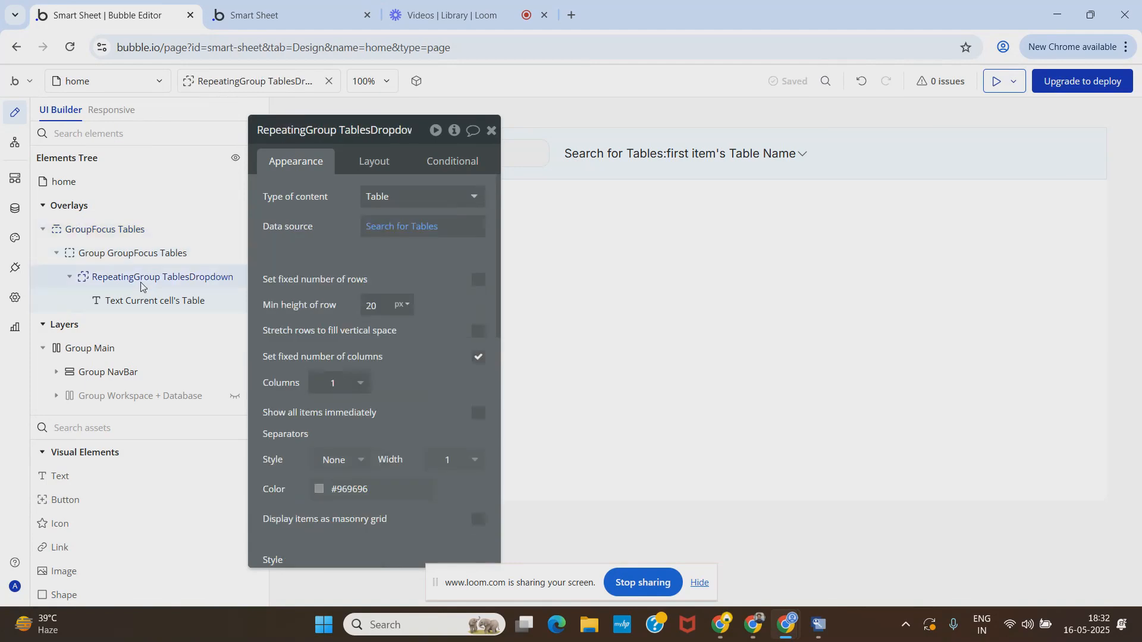
left_click(167, 301)
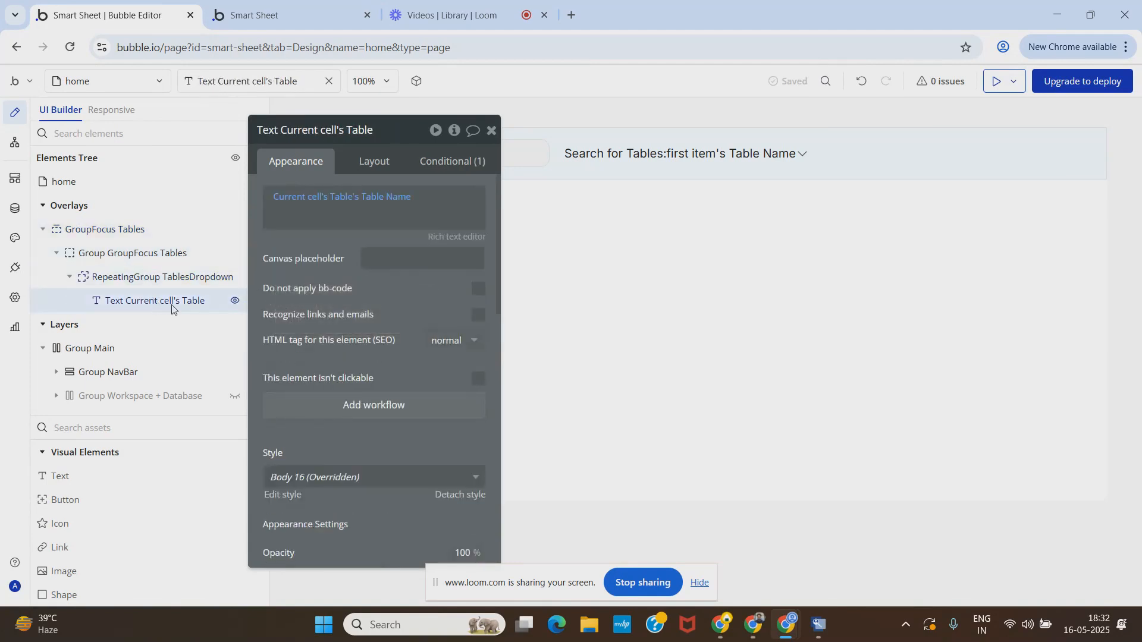
left_click(371, 161)
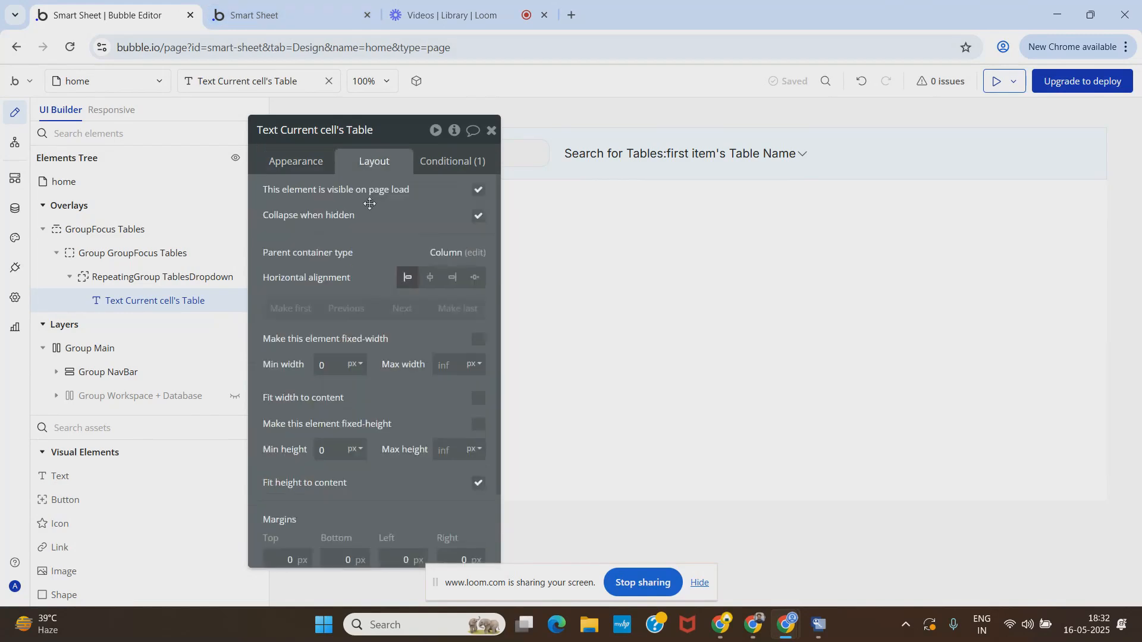
scroll(416, 357, "down", 3)
left_click_drag(419, 444, 402, 338)
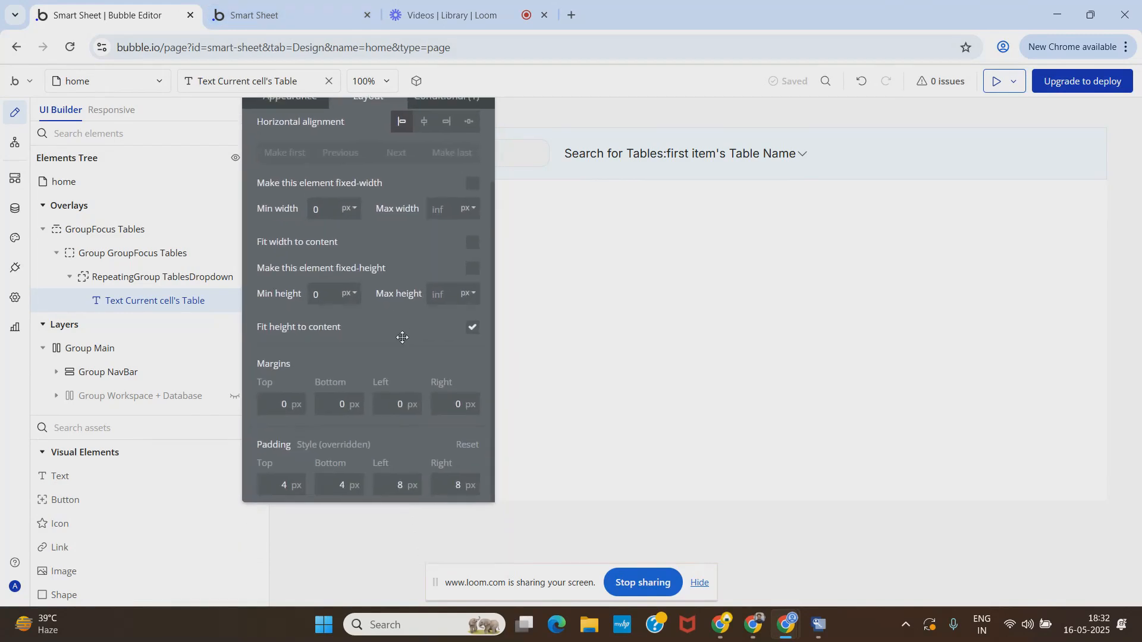
left_click(262, 7)
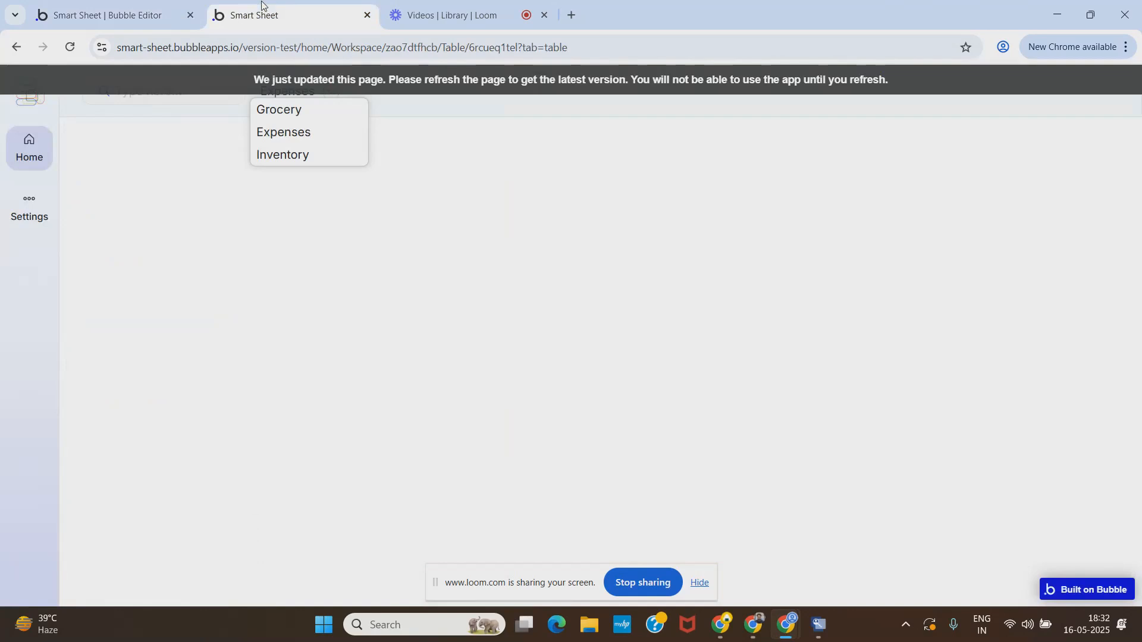
left_click(128, 10)
Set the left margin of Text Current cell's Table to 8 px and open its right margin for editing.
left_click_drag(431, 147, 448, 218)
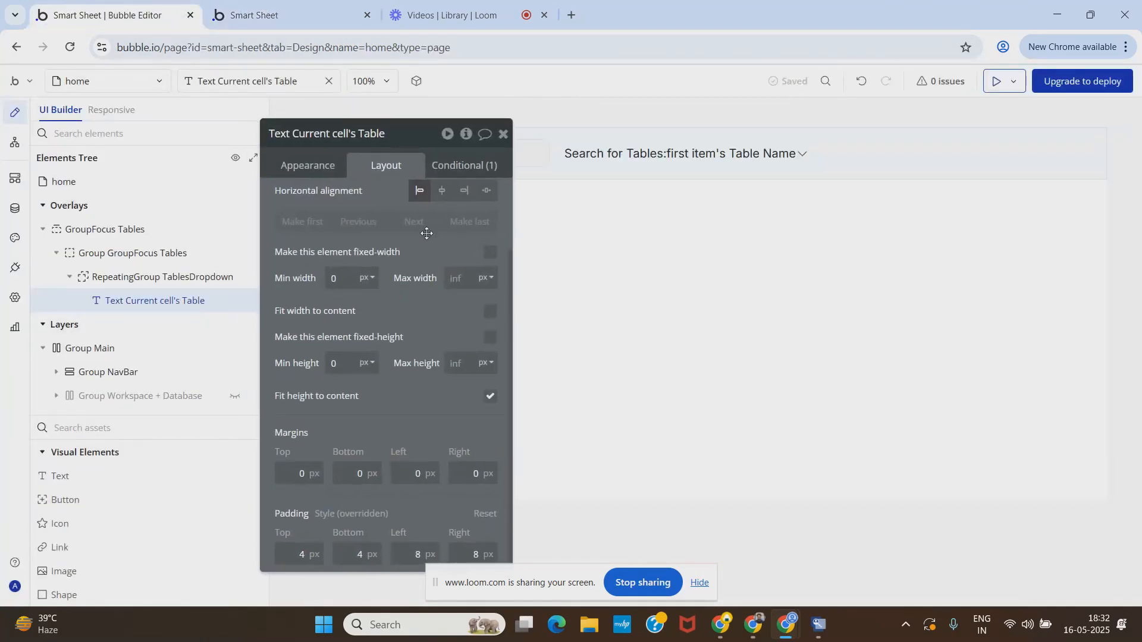
left_click(466, 170)
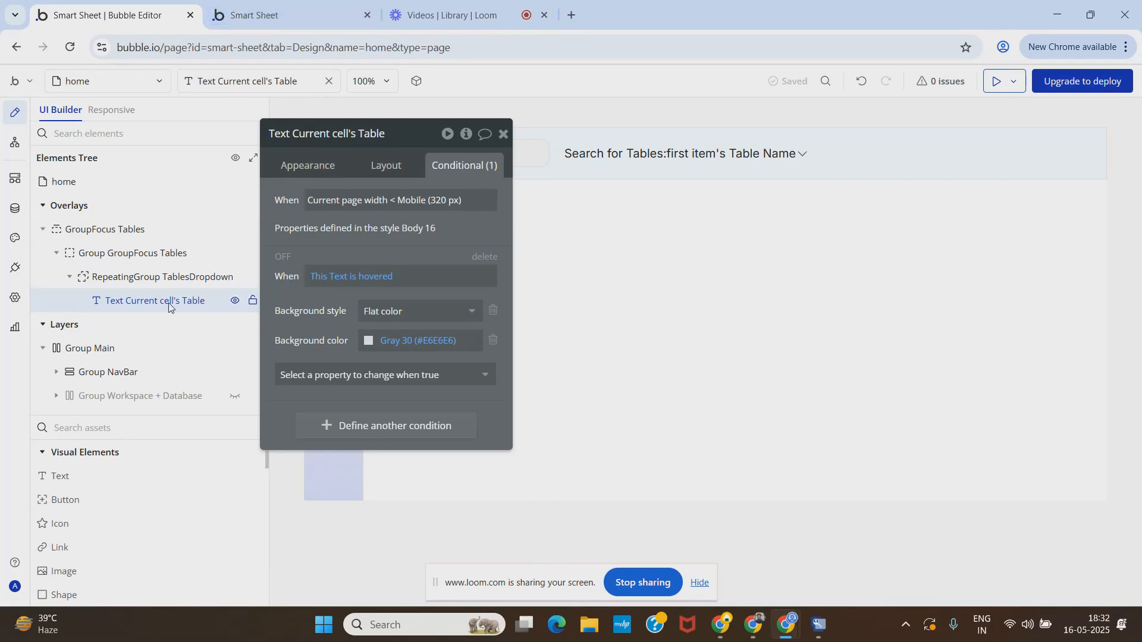
left_click(386, 167)
scroll(406, 353, "down", 3)
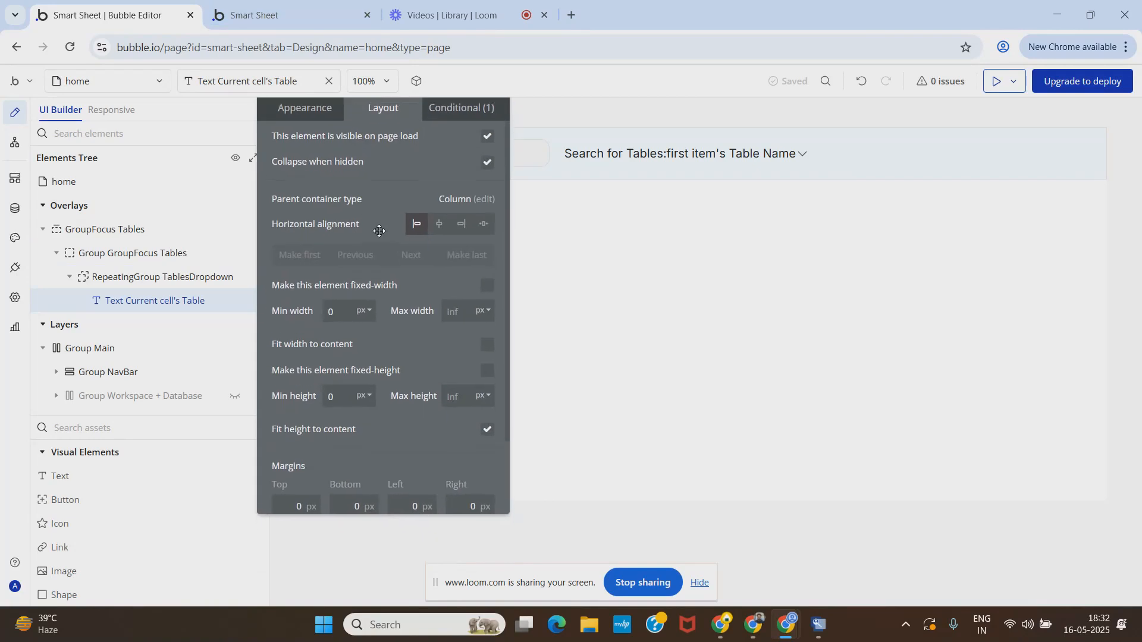
left_click(417, 410)
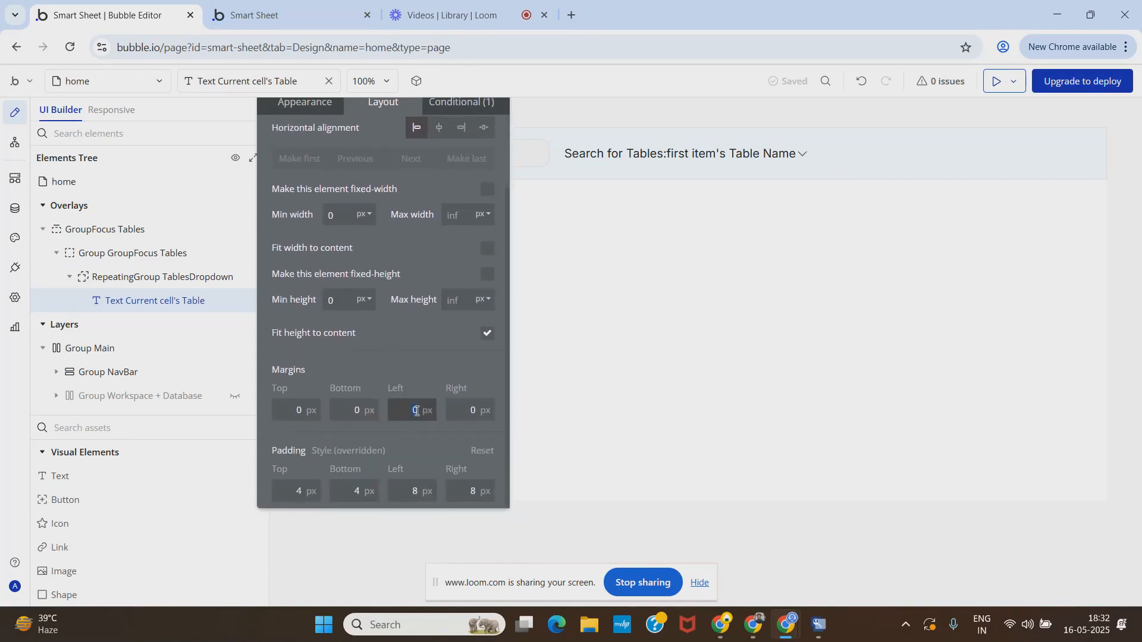
type("8")
left_click(476, 412)
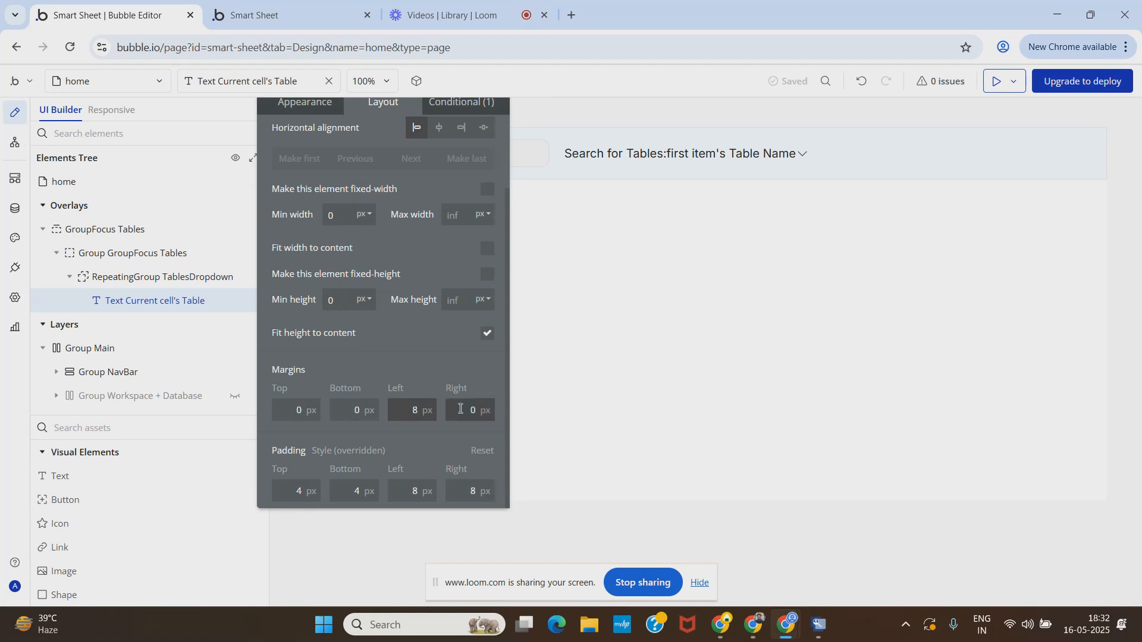
Set the dropdown cell text's right margin to 8 px and its top and bottom margins to 4 px.
type("8")
left_click(359, 411)
type("4")
left_click(298, 410)
type("4")
Set the dropdown cell text's padding to 0 px on all four sides.
left_click(303, 492)
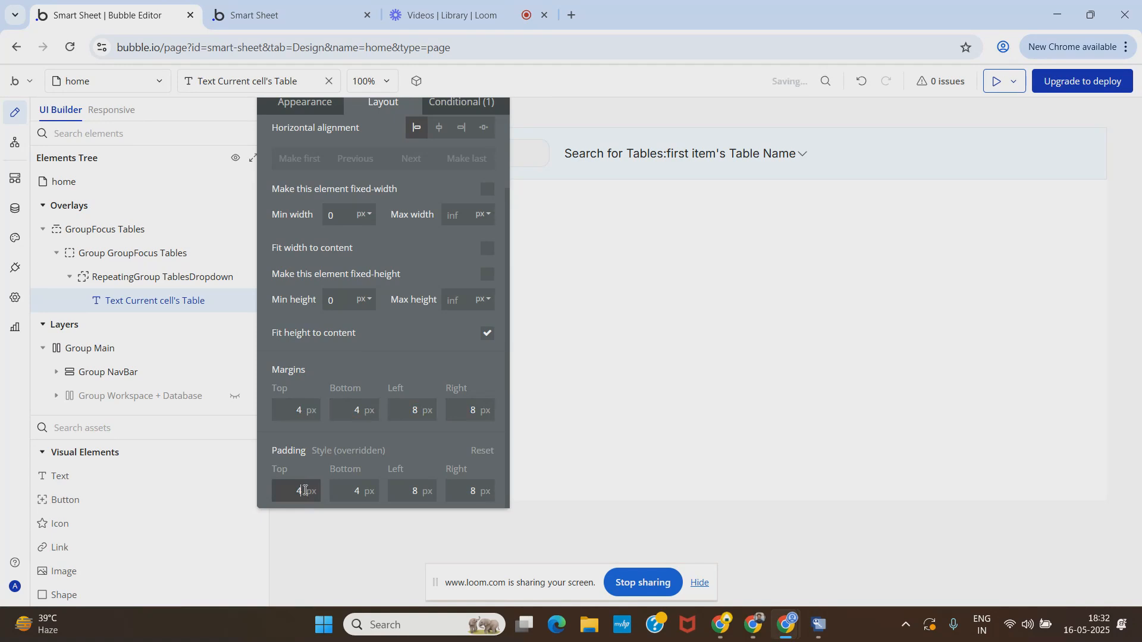
type("0")
left_click(357, 491)
type("0")
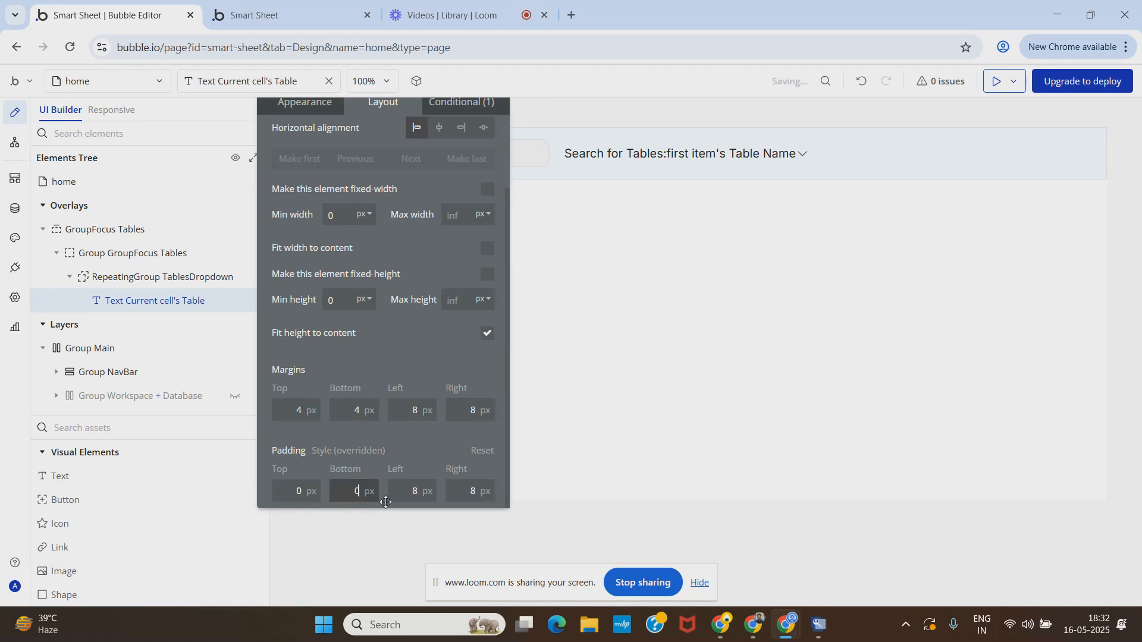
left_click(414, 491)
type("0")
left_click(470, 492)
type("0")
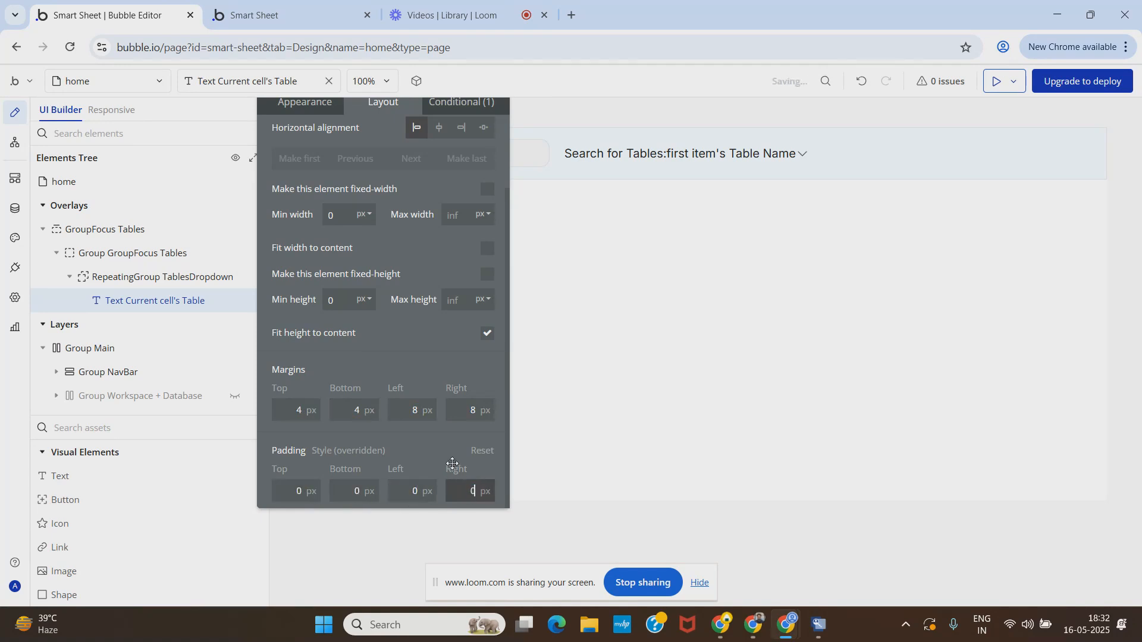
Refresh the Smart Sheet preview and expand the table dropdown to check the text without padding.
left_click(313, 5)
key("F5")
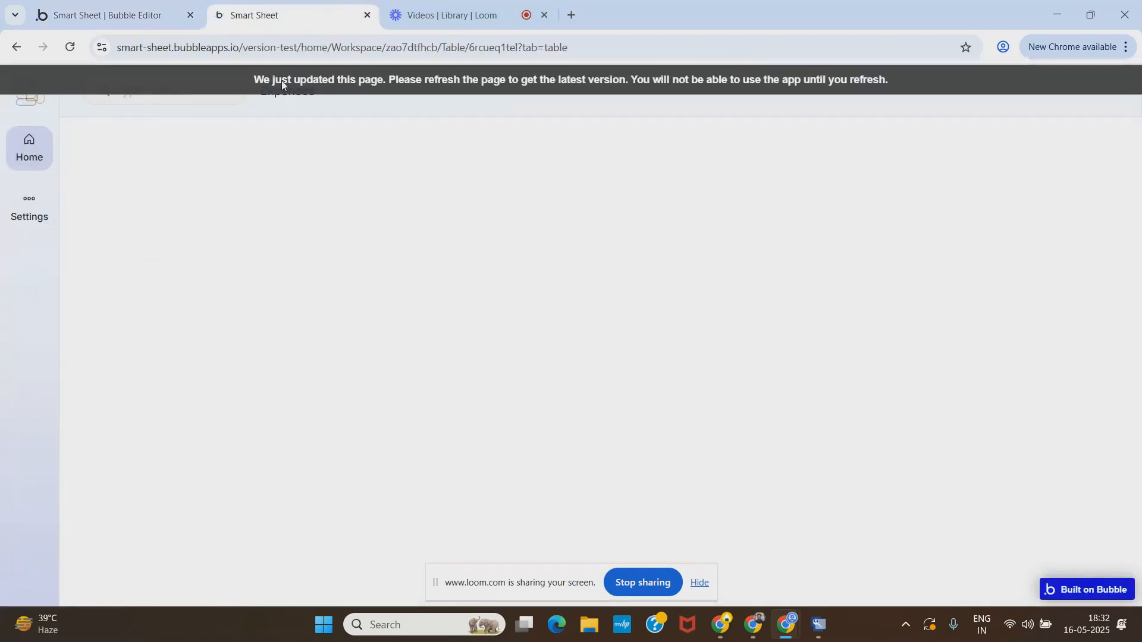
left_click(331, 96)
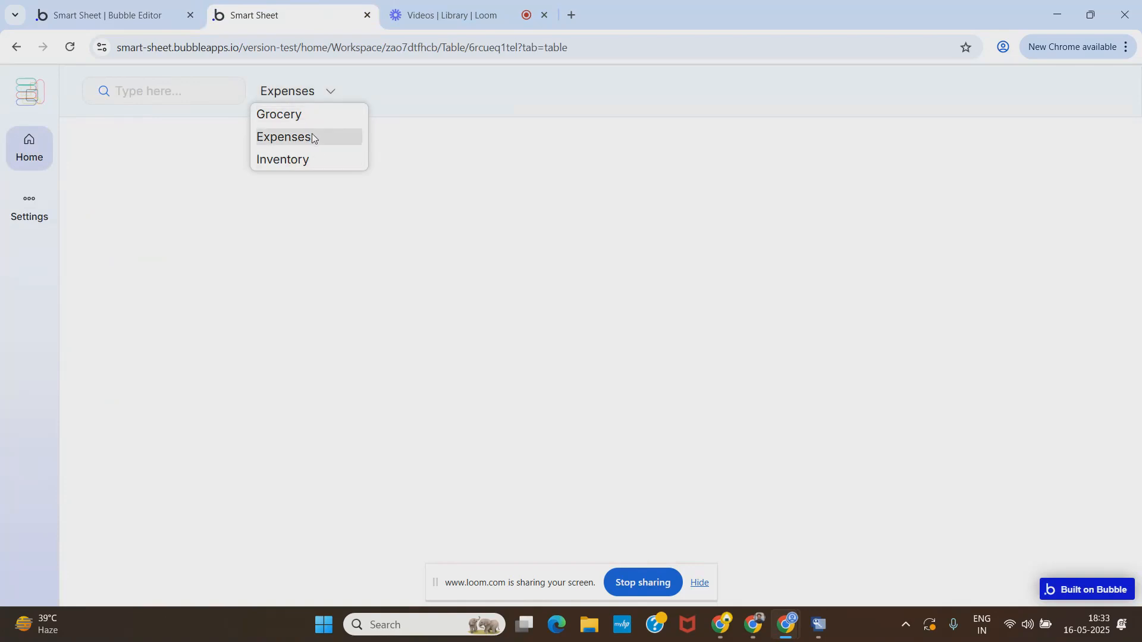
Back in the Bubble editor, set the cell text's left and right padding to 8 px and its top and bottom padding to 4 px.
left_click(133, 13)
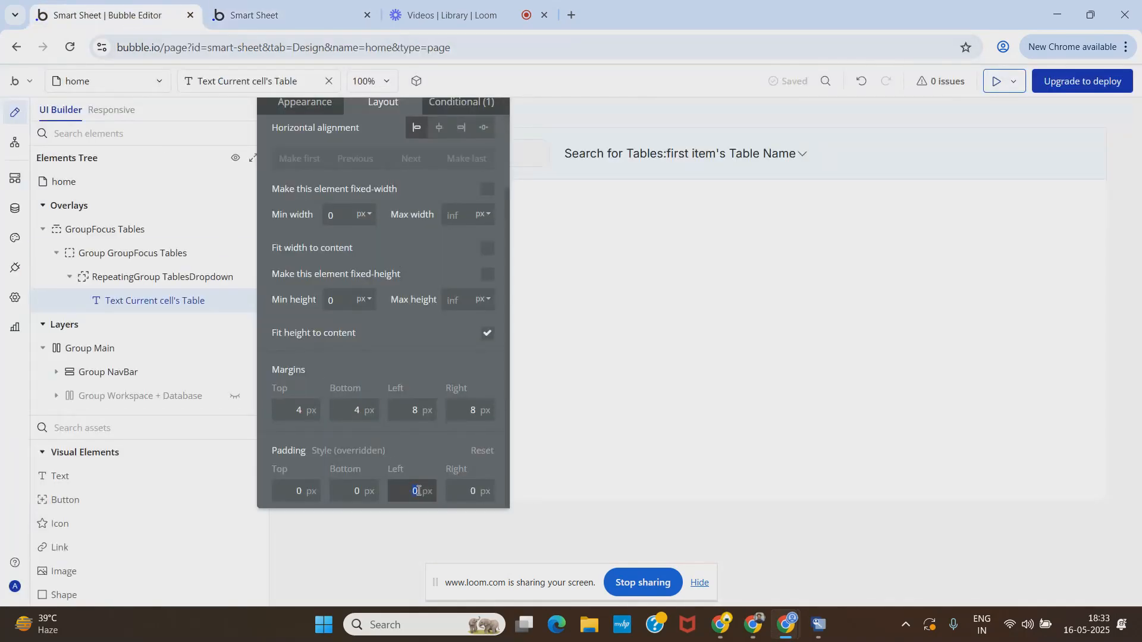
double_click(473, 493)
type("8")
double_click(358, 488)
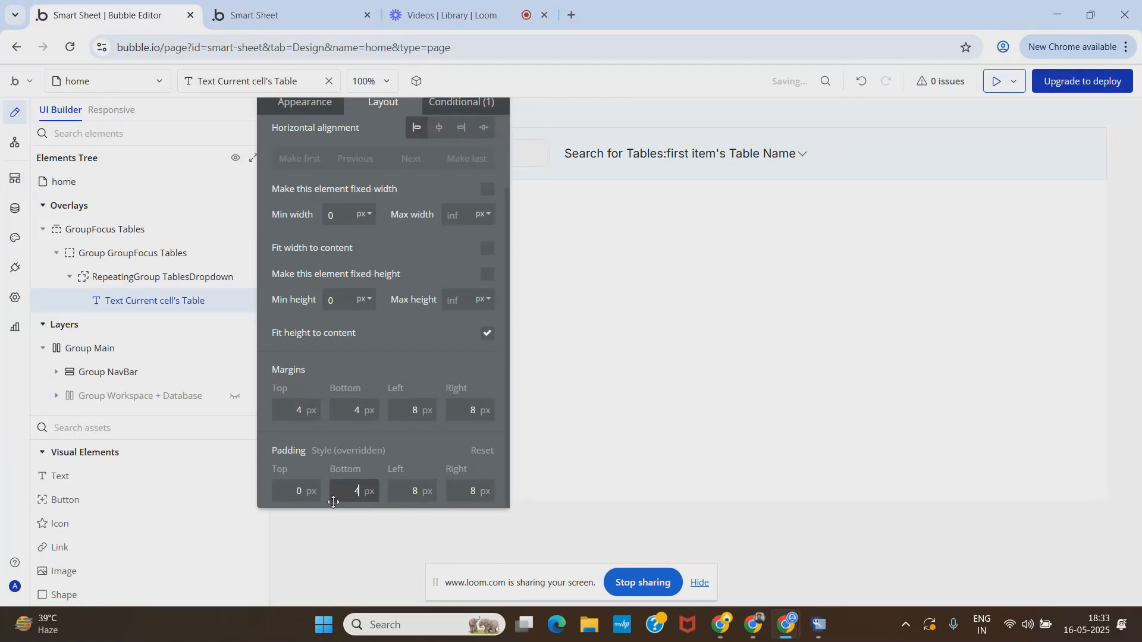
key("shift+Tab")
type("4")
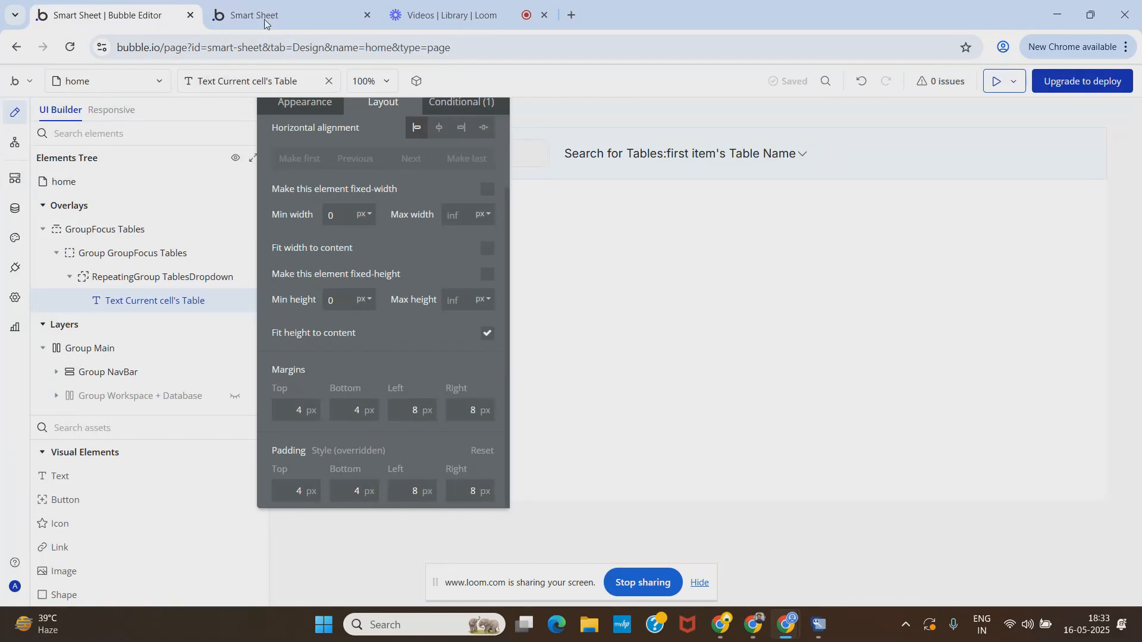
Refresh the Smart Sheet preview and expand the table dropdown to check the item spacing.
left_click(264, 29)
left_click(270, 80)
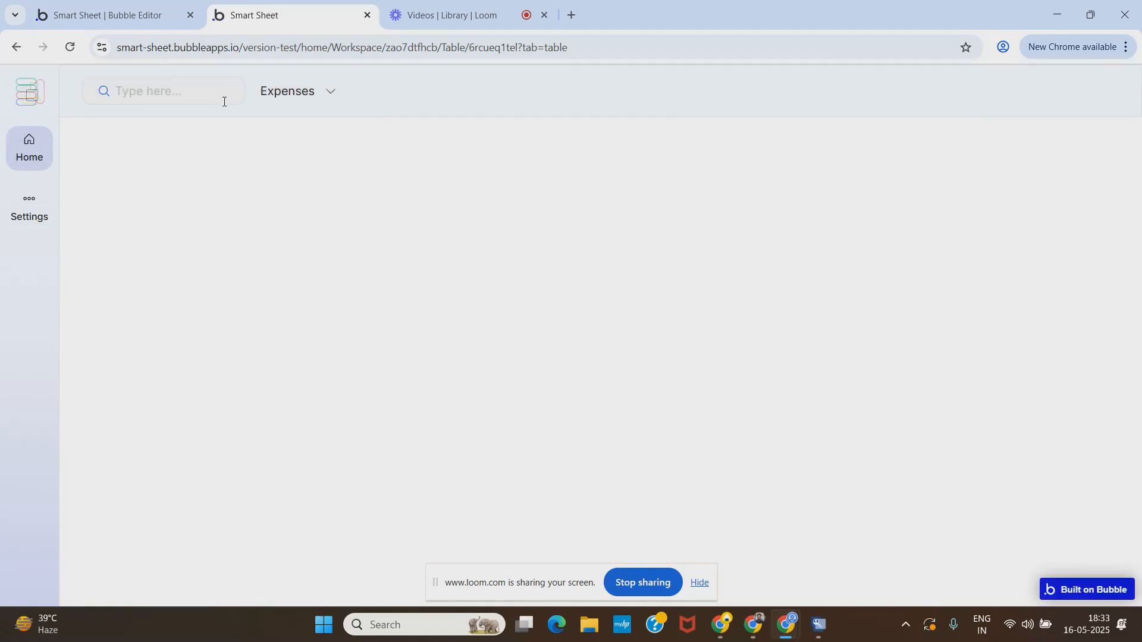
left_click(333, 94)
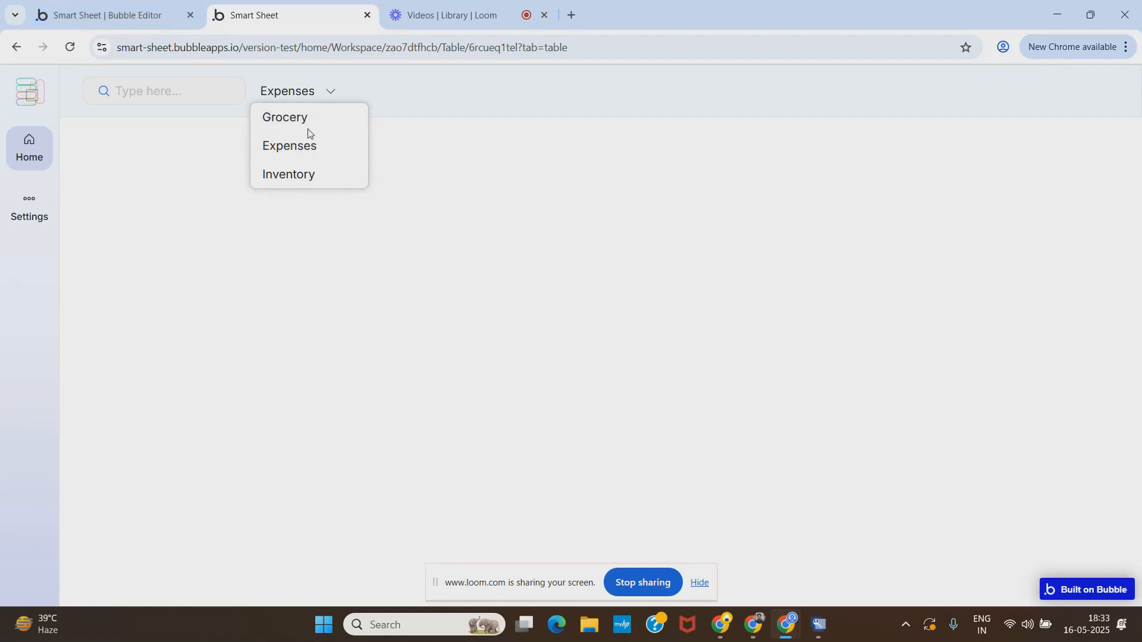
Return to the Bubble editor and set the cell text's top and bottom padding to 0 px.
left_click(110, 15)
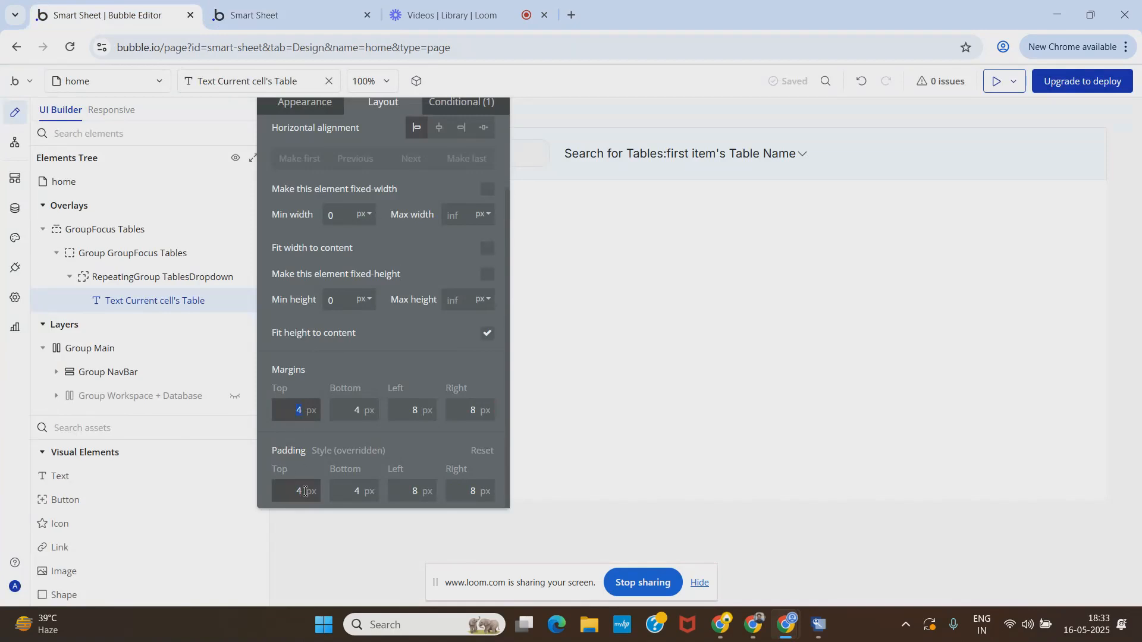
left_click(301, 492)
type("0")
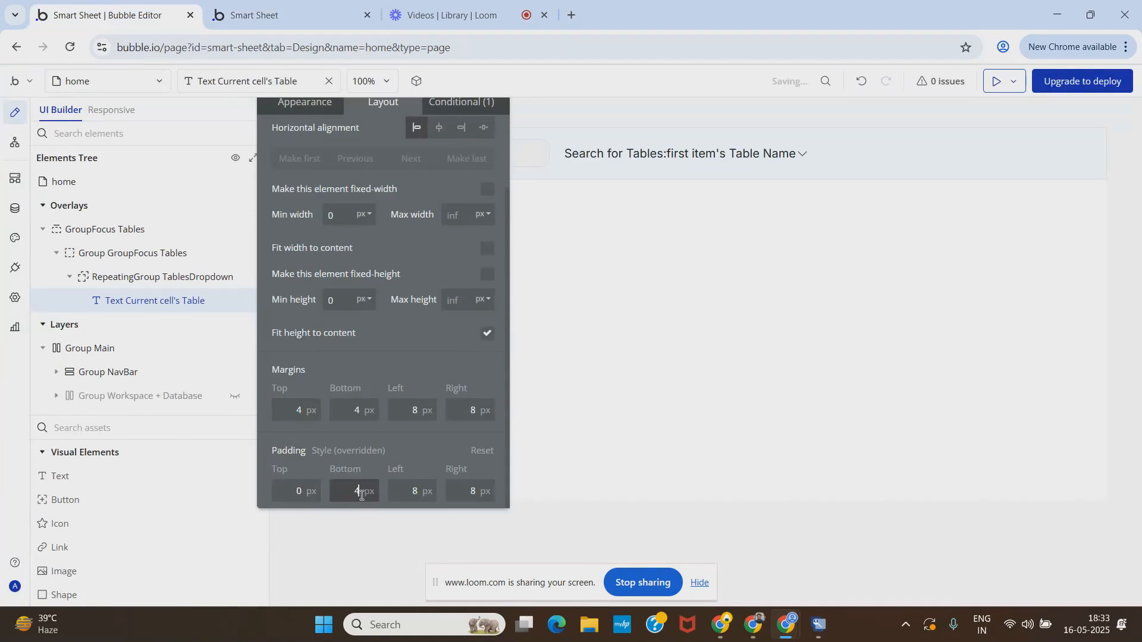
left_click(382, 458)
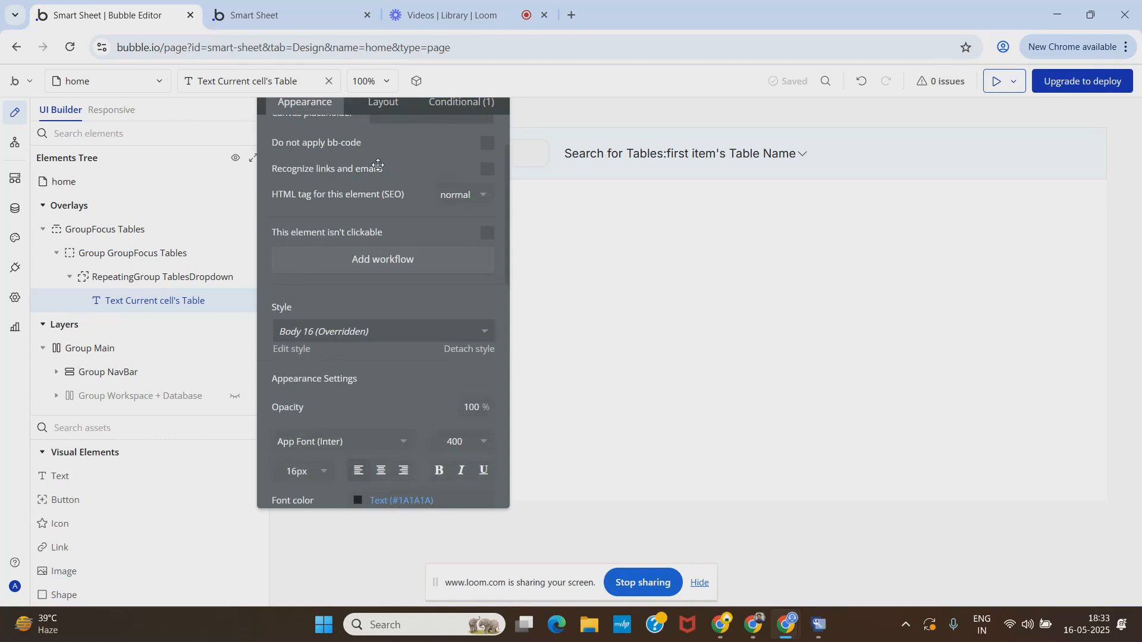
Set the border roundness of the dropdown cell text to 8.
left_click_drag(381, 164, 386, 229)
scroll(334, 360, "down", 7)
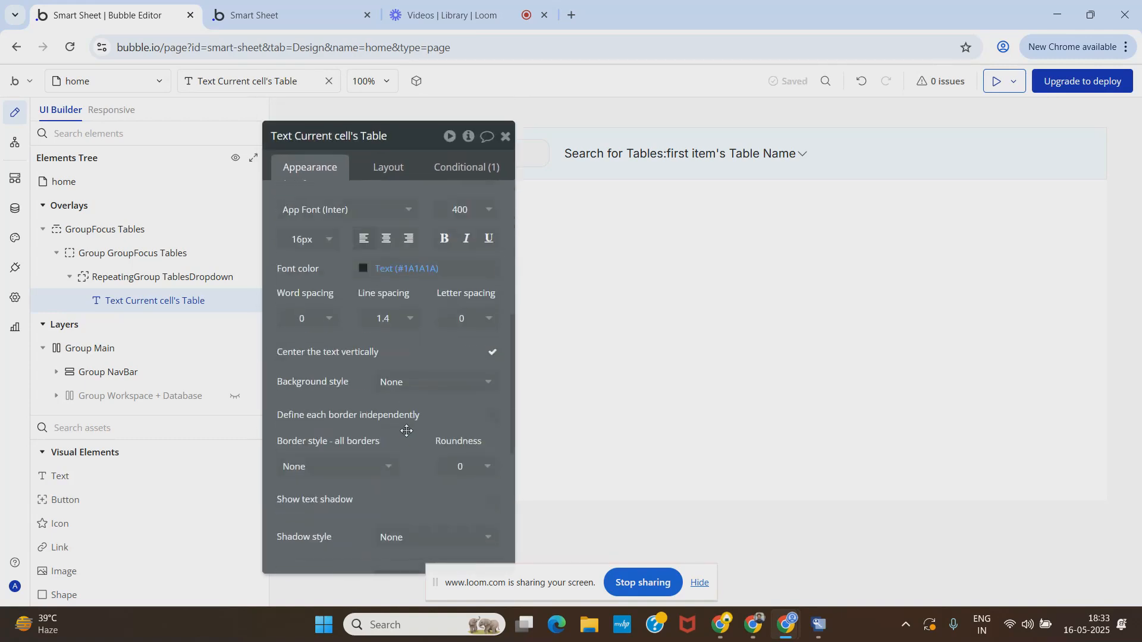
left_click(460, 319)
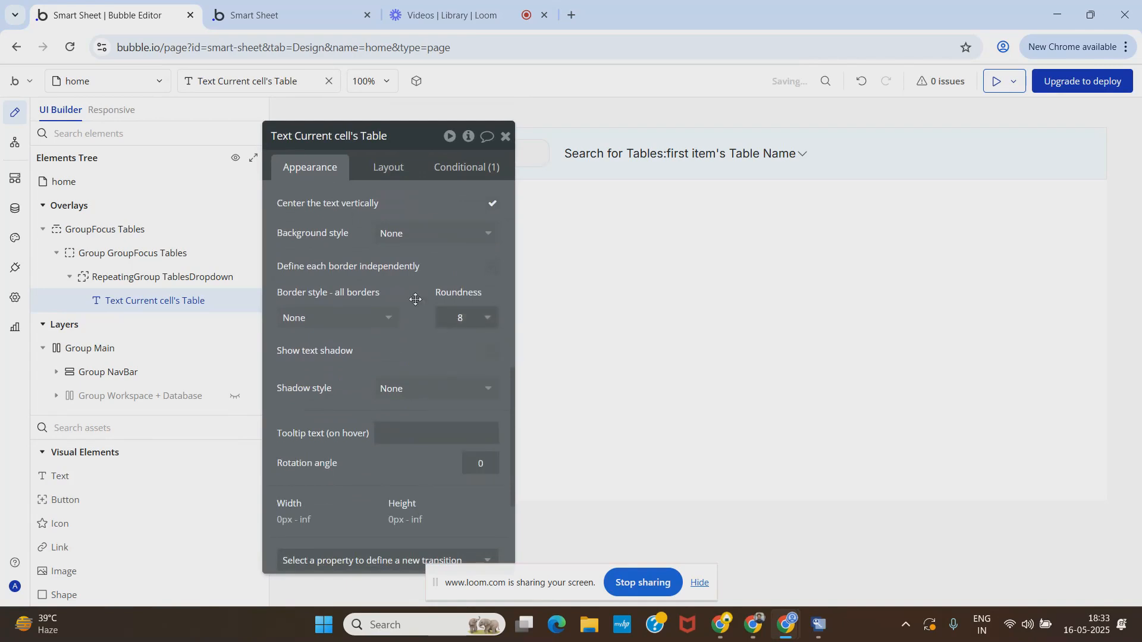
Refresh the Smart Sheet preview and expand the table dropdown to check the rounded items.
left_click(307, 13)
key("F5")
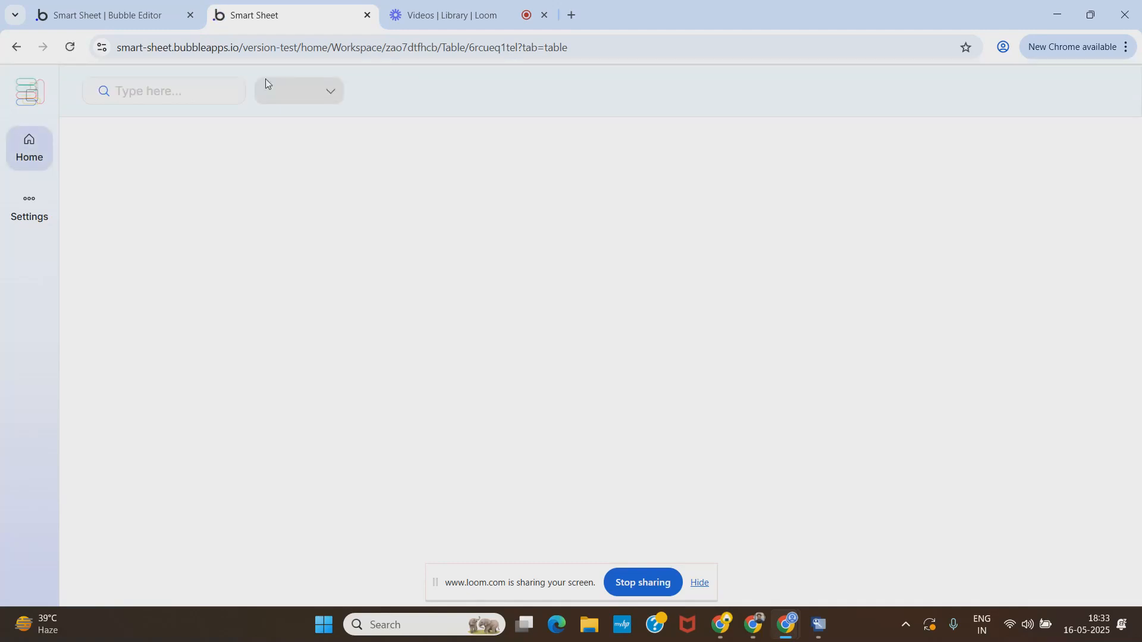
left_click(333, 94)
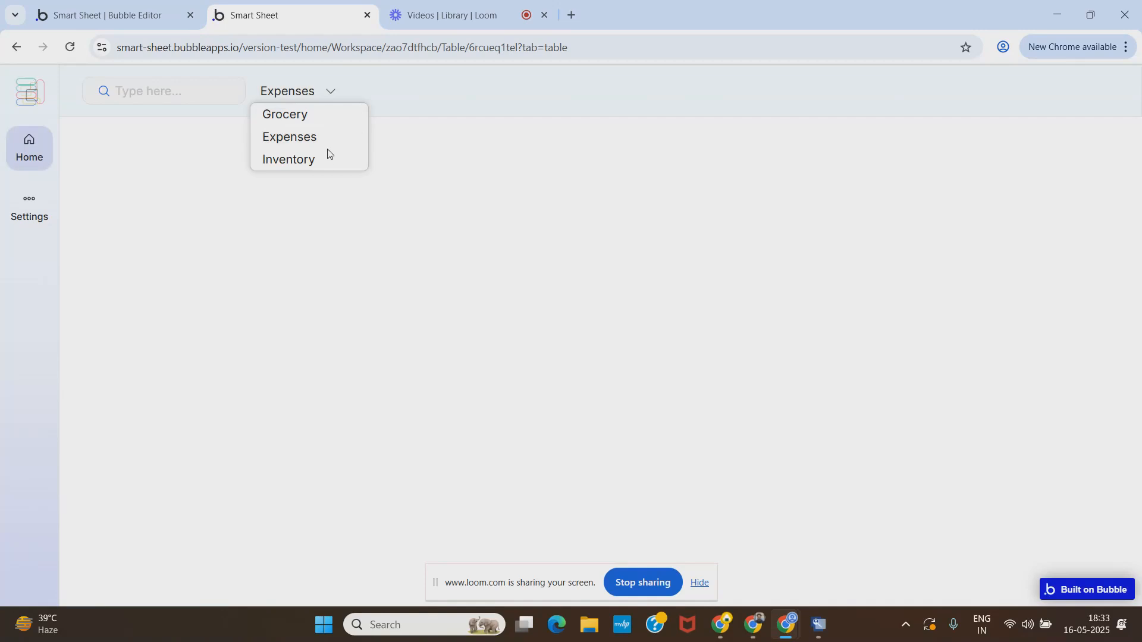
Return to the Bubble editor and set the cell text's top and bottom margins to 0 px.
left_click(117, 16)
left_click(380, 179)
left_click(305, 476)
type("0")
left_click(361, 476)
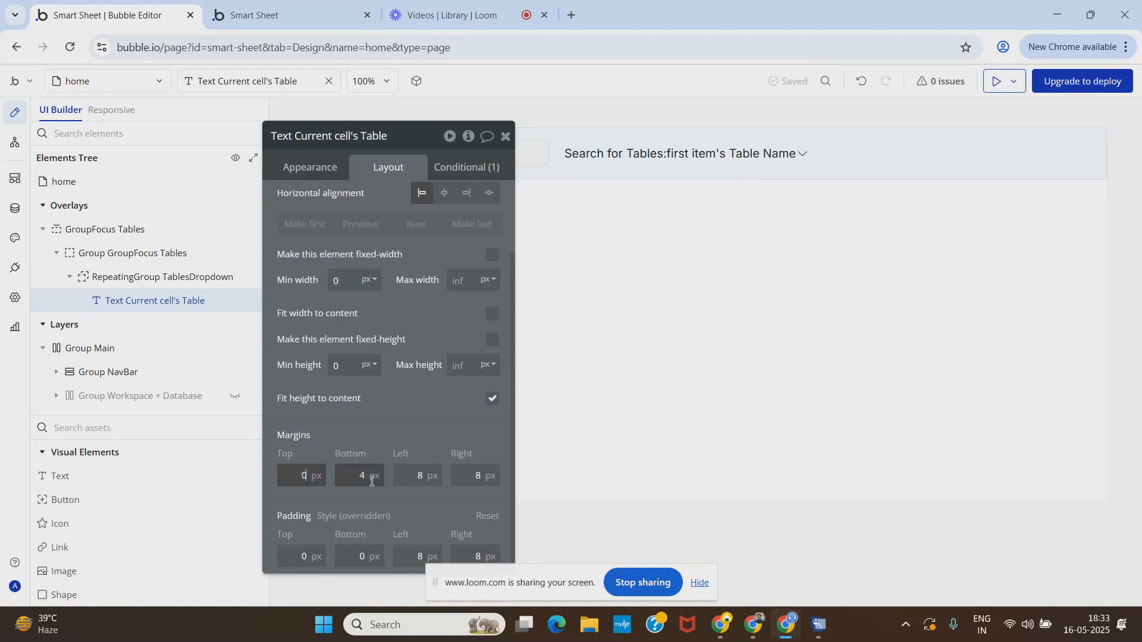
type("0")
Set the cell text's top and bottom padding to 4 px.
left_click_drag(385, 421, 393, 332)
left_click(312, 472)
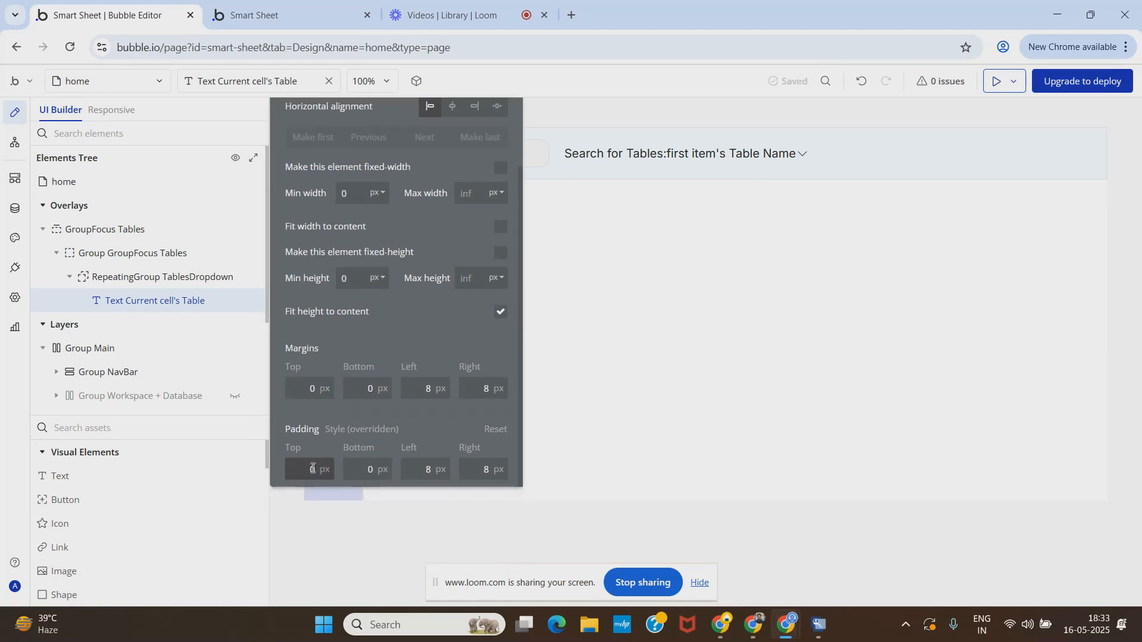
type("4")
left_click(372, 471)
left_click(415, 428)
Refresh the Smart Sheet preview and expand the table dropdown to check the items without vertical margins.
left_click(302, 17)
left_click(274, 85)
key("ctrl+r")
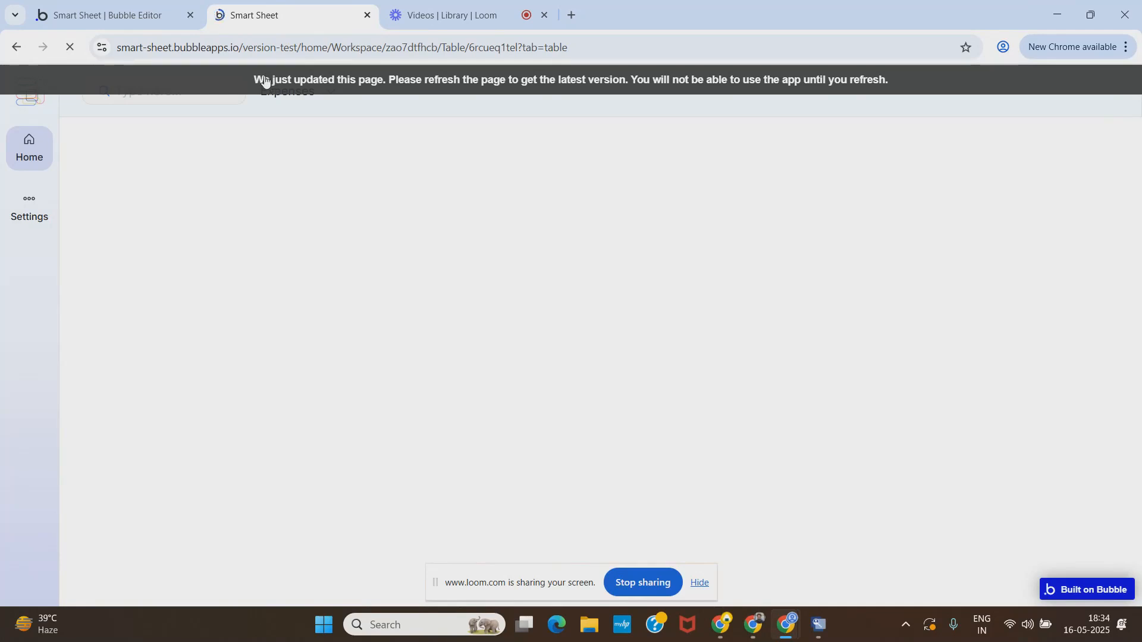
left_click(328, 96)
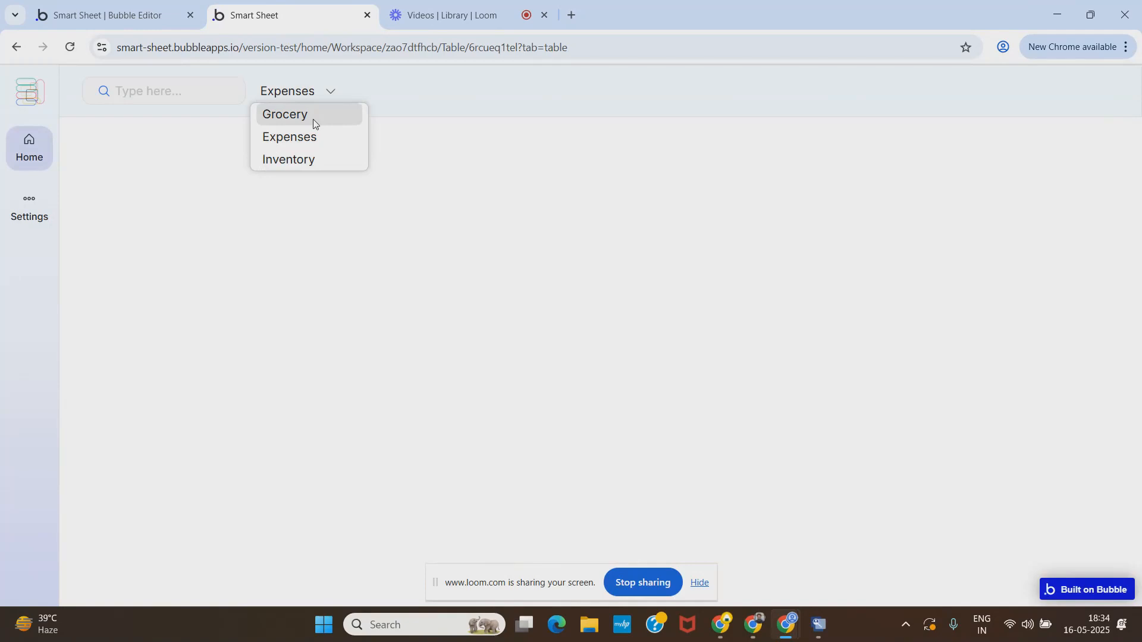
Return to the Bubble editor and set the cell text's top and bottom margins to 2 px.
left_click(113, 15)
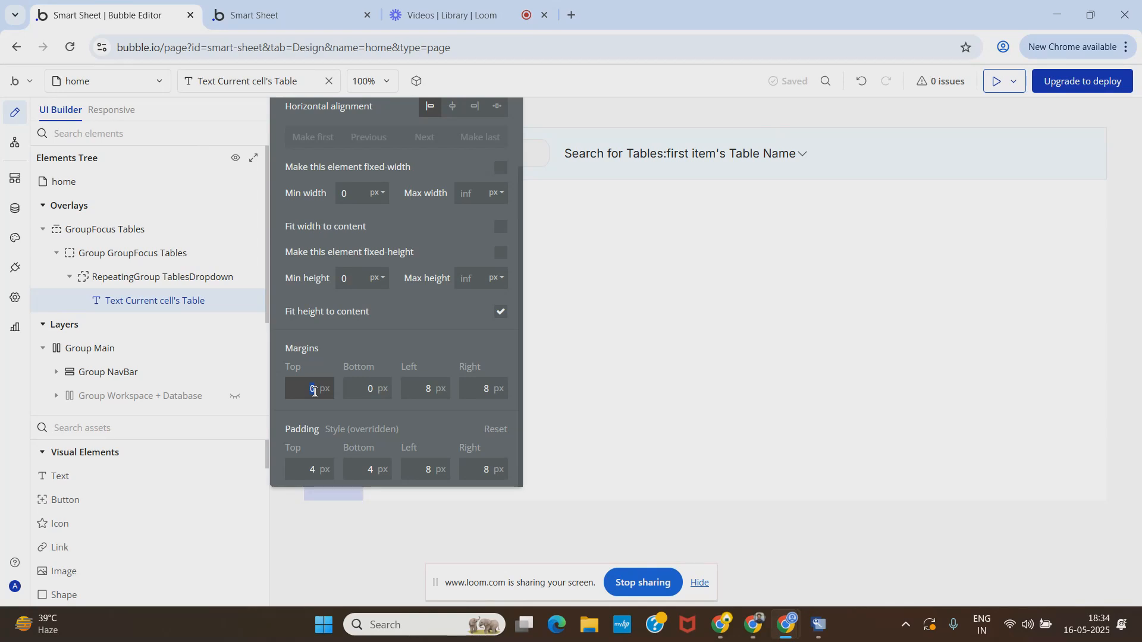
type("2")
left_click(379, 394)
type("2")
left_click(415, 333)
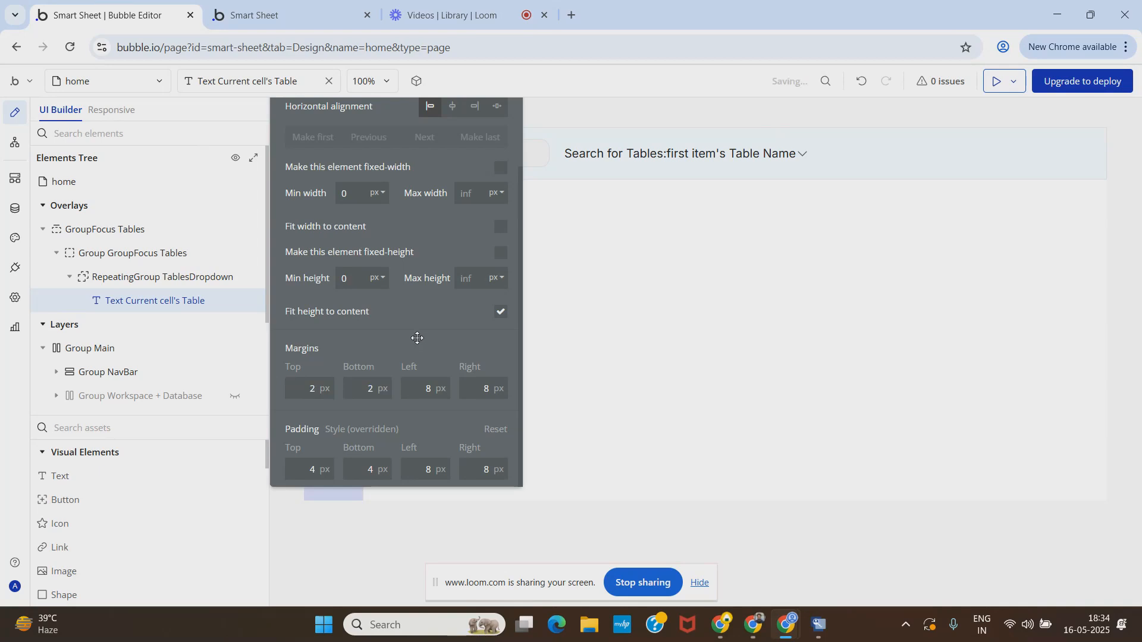
Refresh the Smart Sheet preview and expand the table dropdown to check the 2 px margins.
left_click(283, 5)
key("ctrl+r")
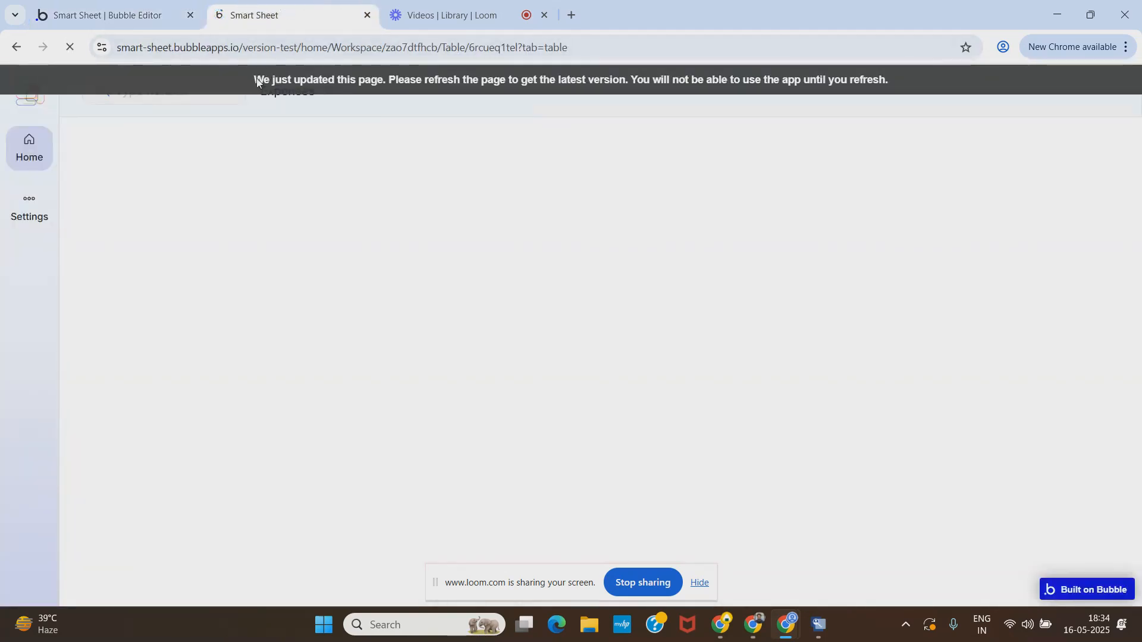
left_click(326, 92)
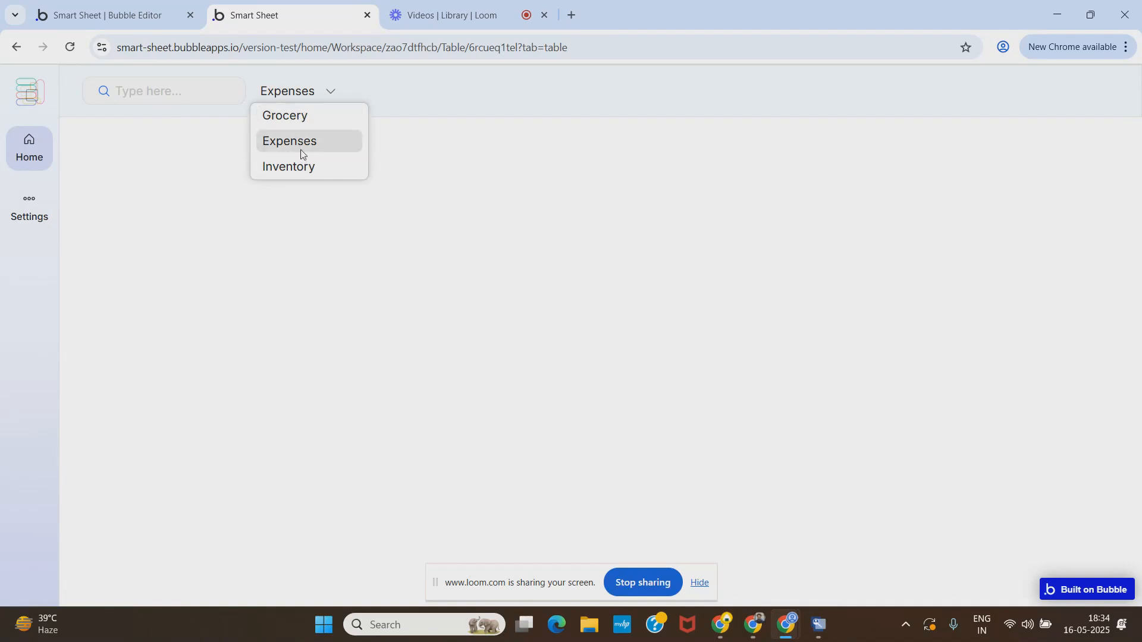
Set the cell text's top and bottom margins to 4 px in the Bubble editor and check the dropdown in the refreshed preview.
left_click(110, 15)
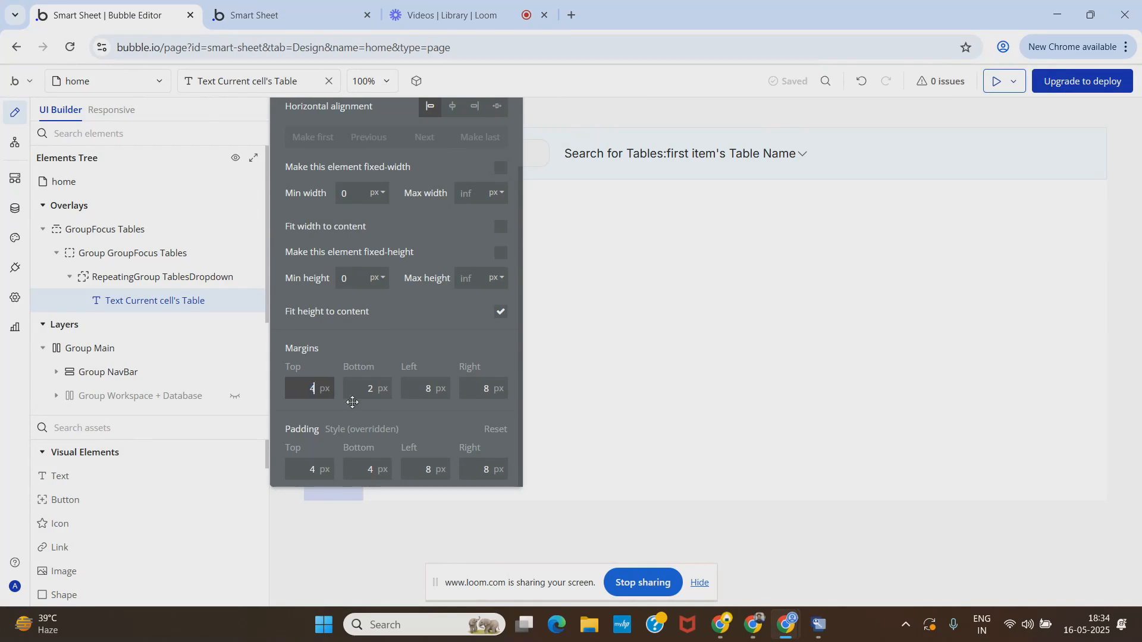
left_click(373, 388)
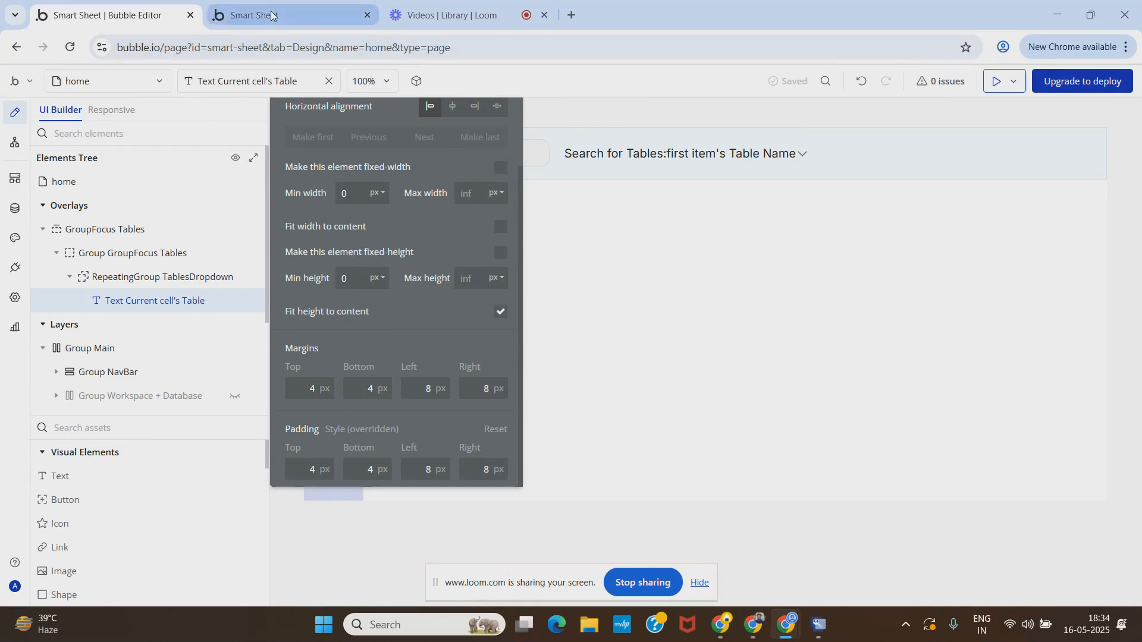
left_click(270, 10)
left_click(282, 80)
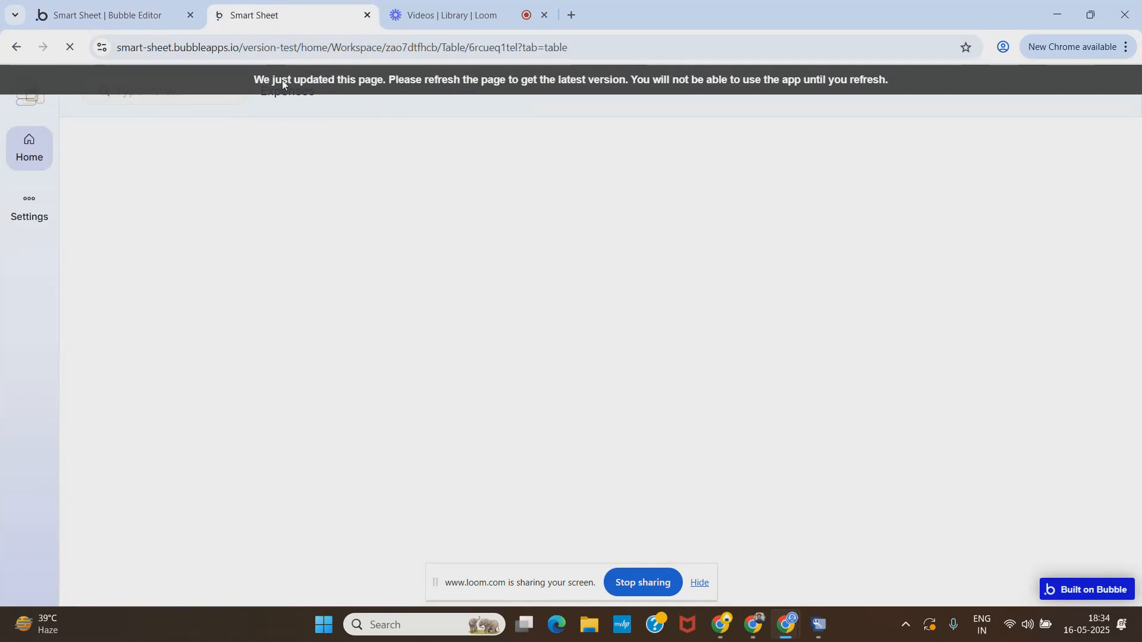
left_click(328, 93)
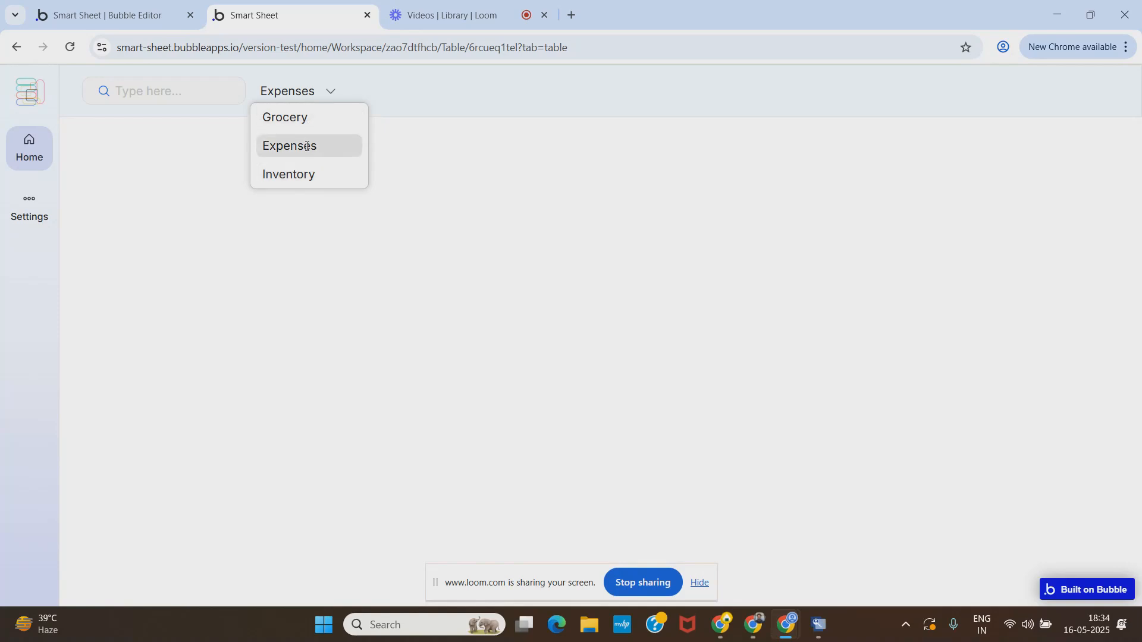
Review the cell text's appearance and layout settings in the Bubble editor, close its properties and return to the preview.
left_click(122, 16)
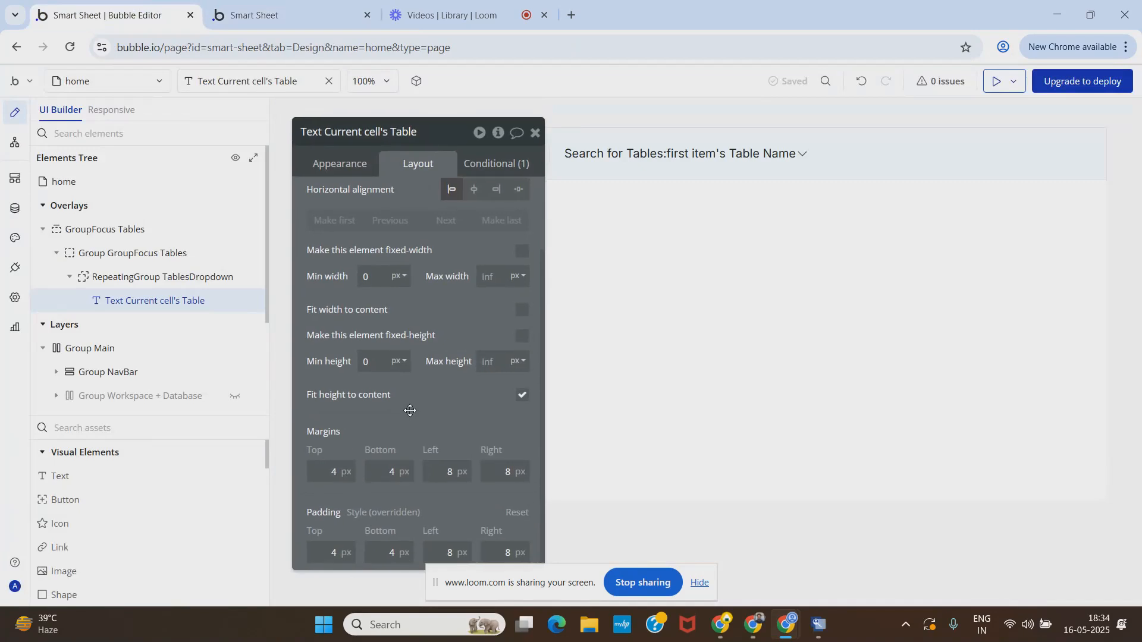
left_click(340, 165)
scroll(408, 455, "down", 4)
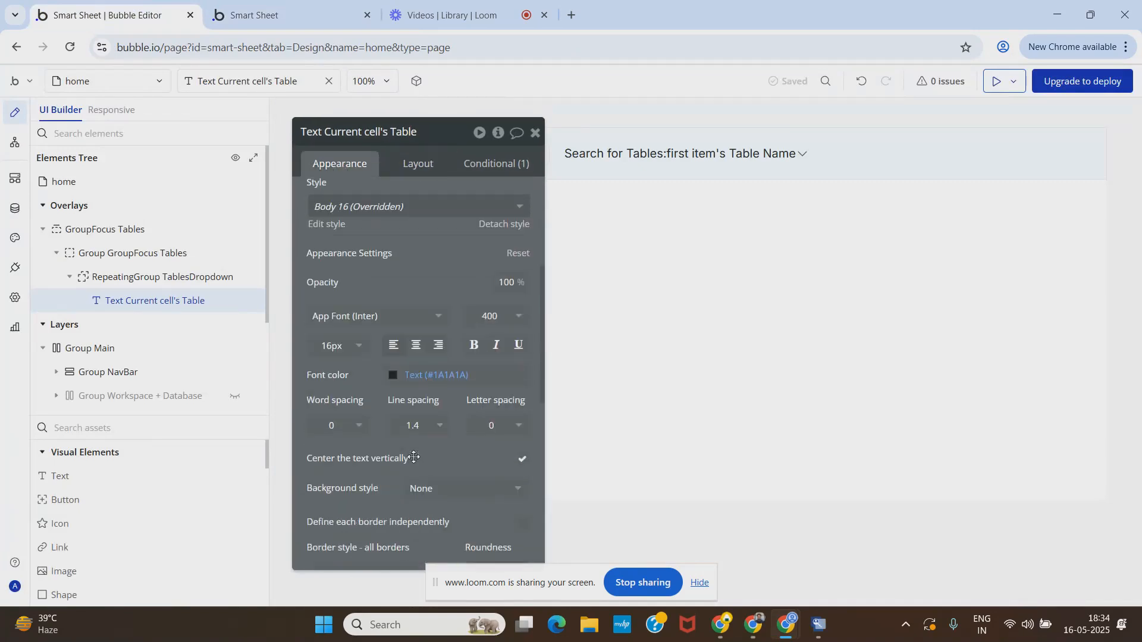
scroll(405, 453, "up", 6)
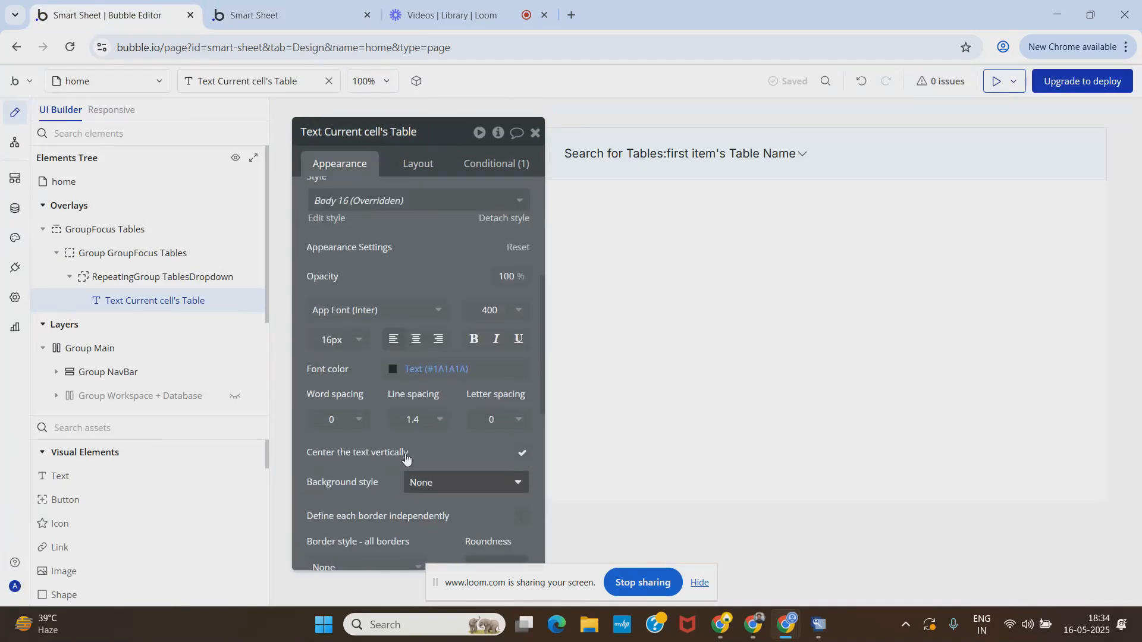
left_click(419, 163)
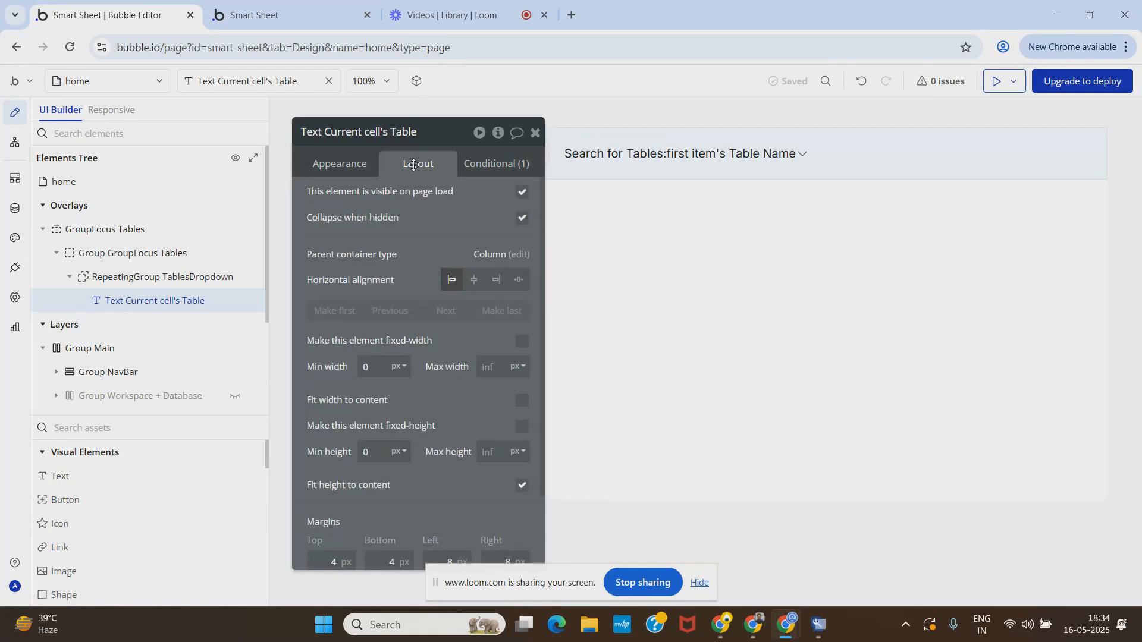
left_click(337, 167)
left_click(534, 132)
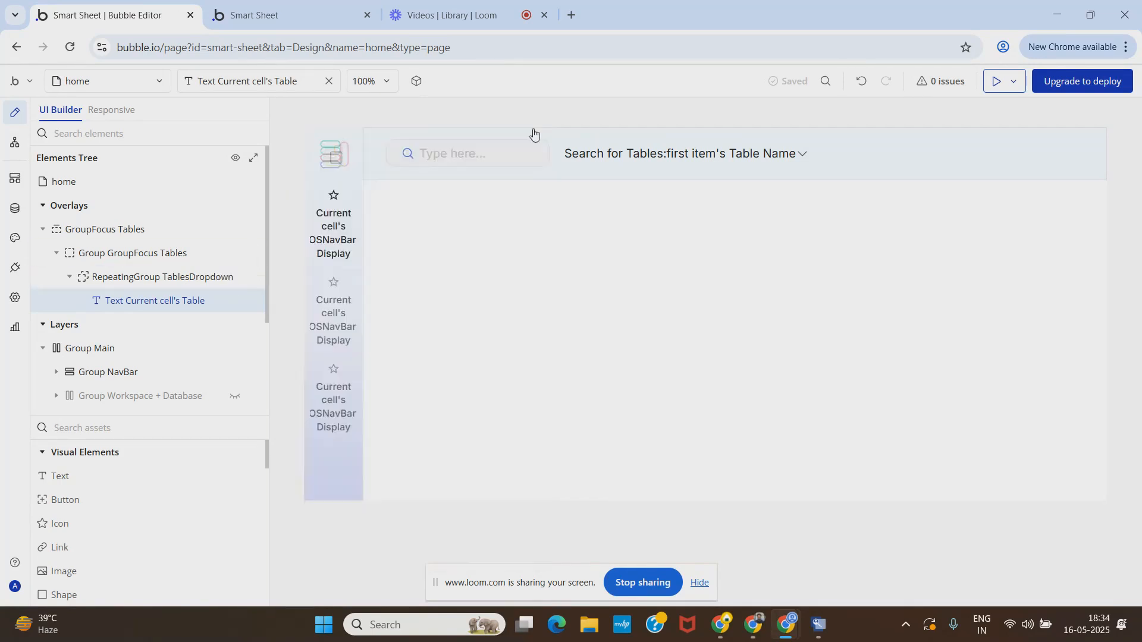
left_click(263, 10)
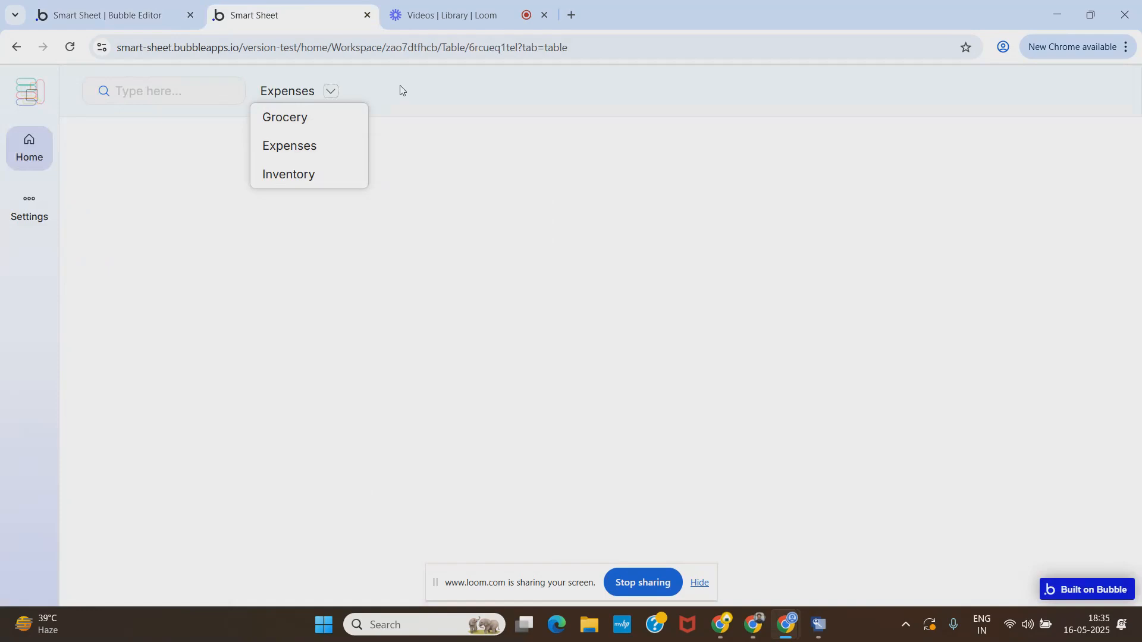
Check the table dropdown in the preview, return to the Bubble editor and add a click workflow to the Text Current cell's Table element.
left_click(296, 105)
left_click(335, 93)
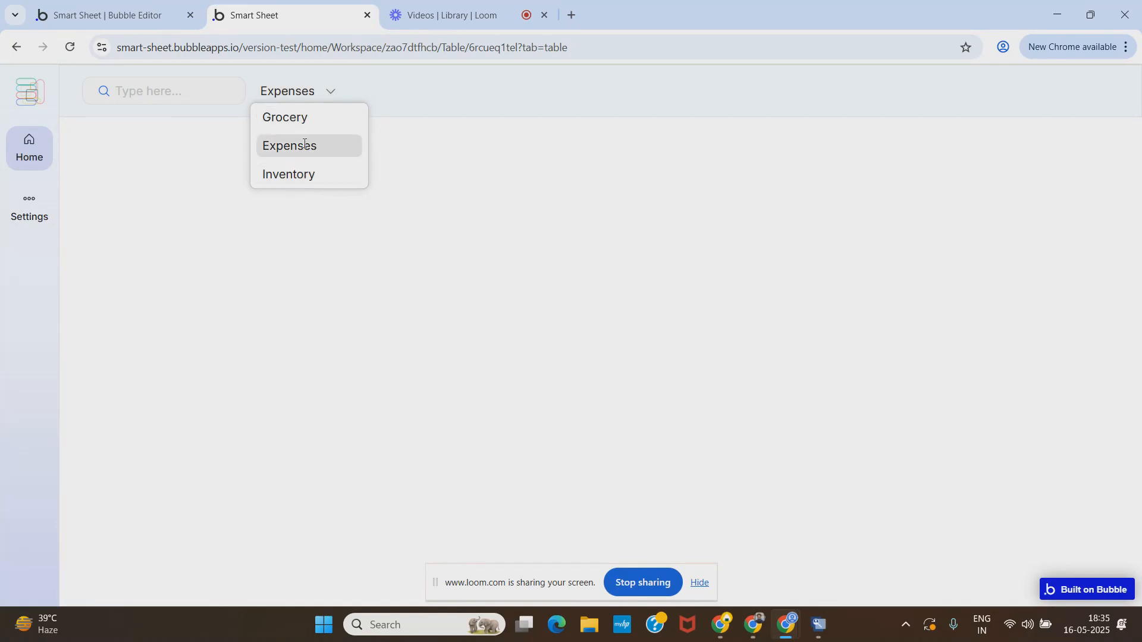
left_click(117, 9)
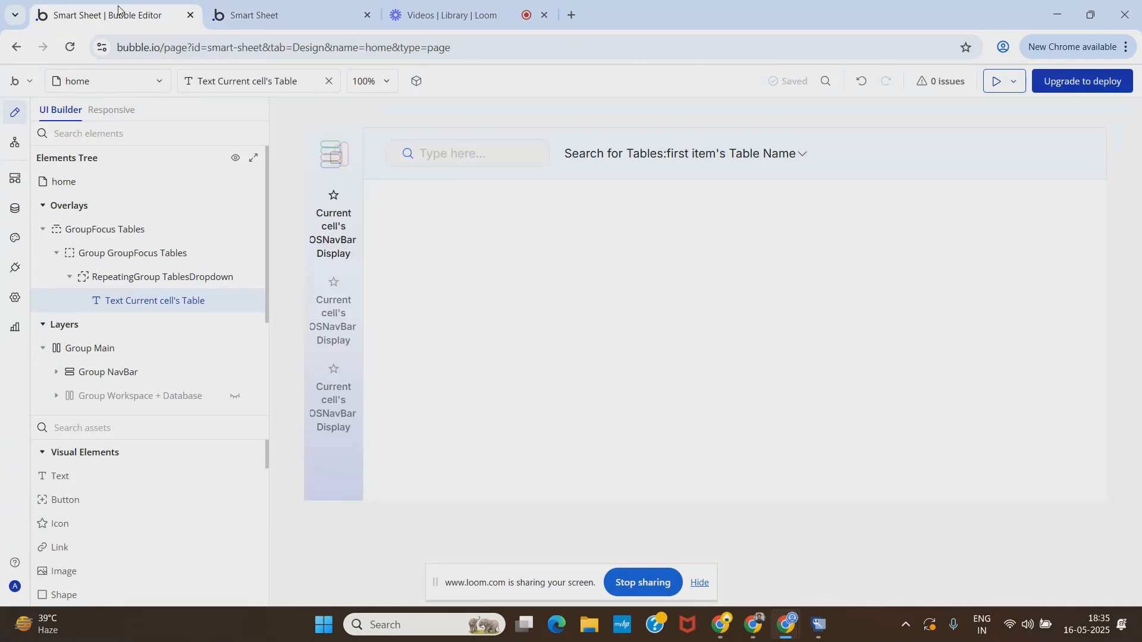
double_click(134, 308)
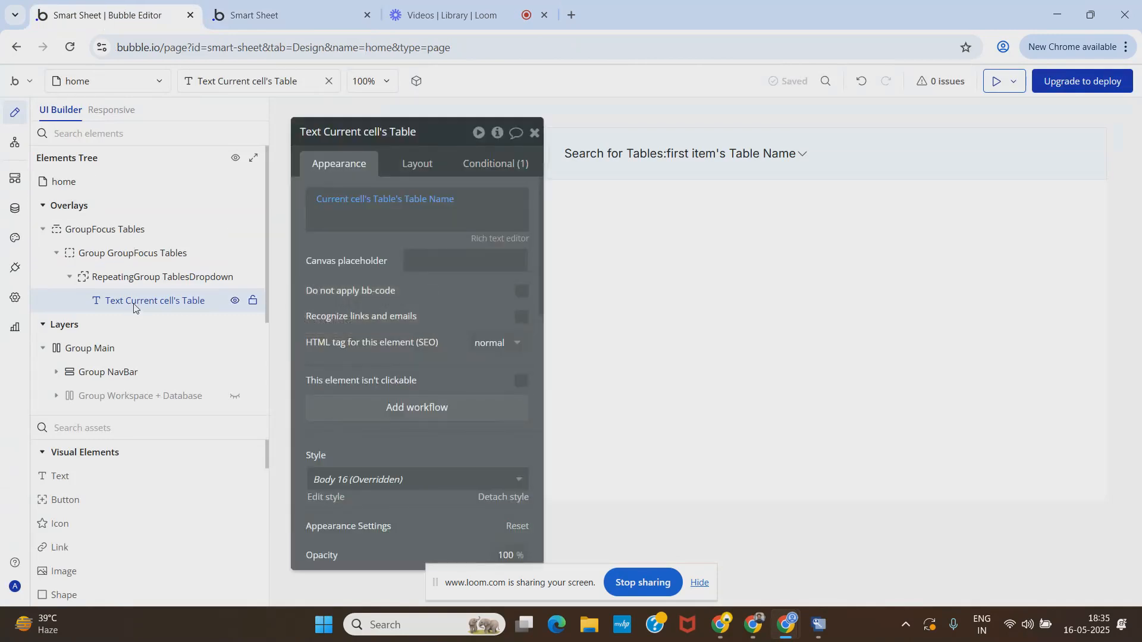
left_click(382, 410)
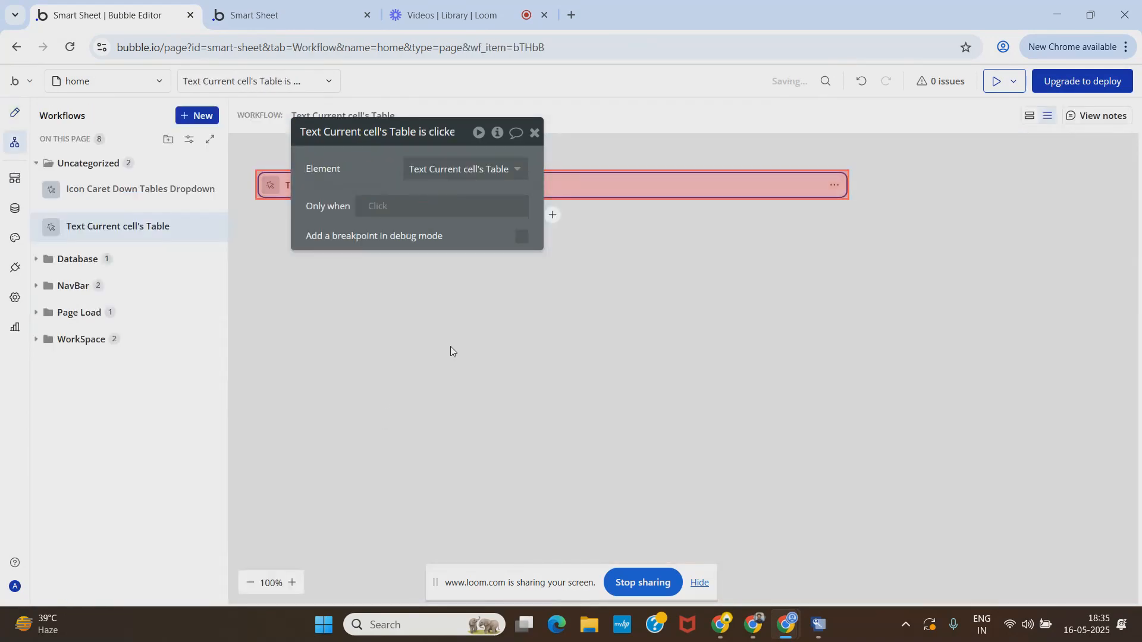
left_click(532, 136)
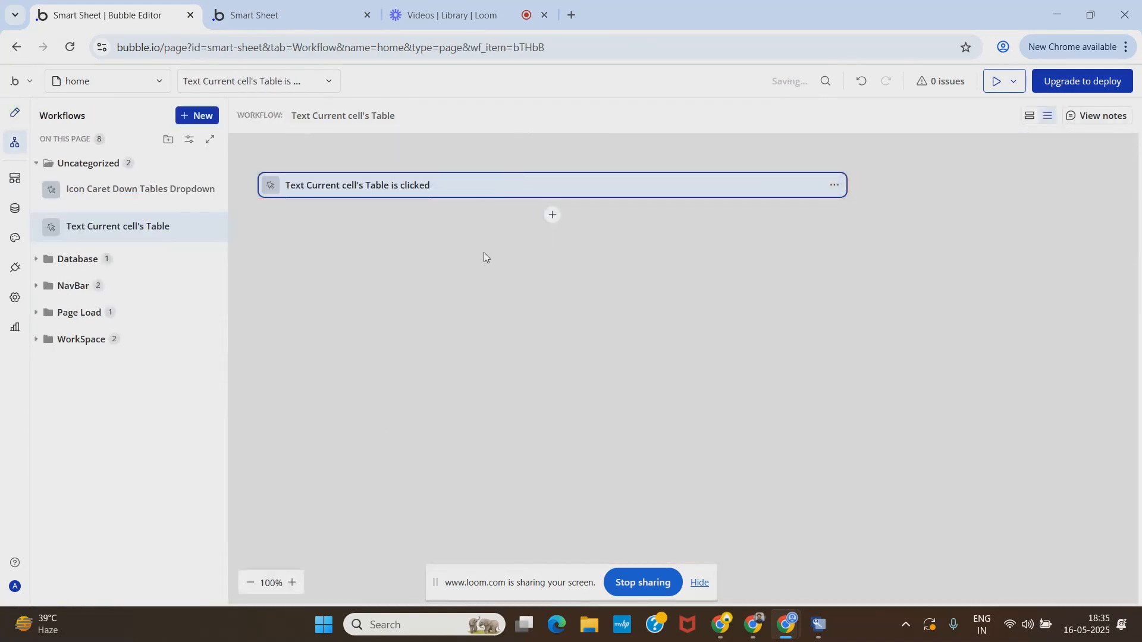
Add a Go to page action to the table-name click workflow with home as its destination.
left_click(554, 216)
type("go")
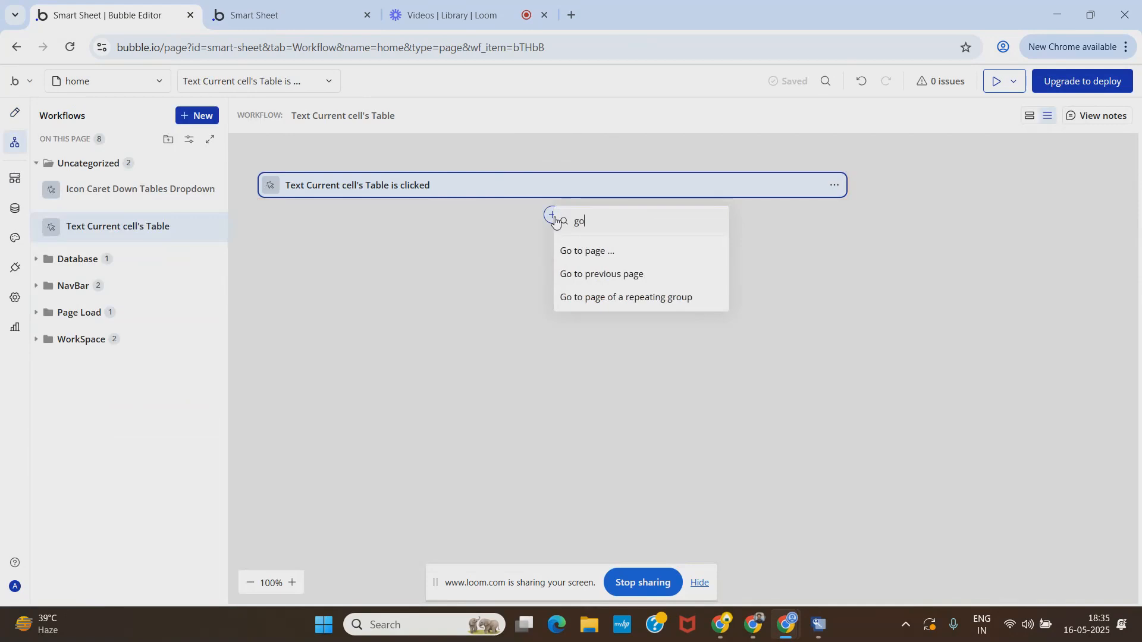
left_click(581, 255)
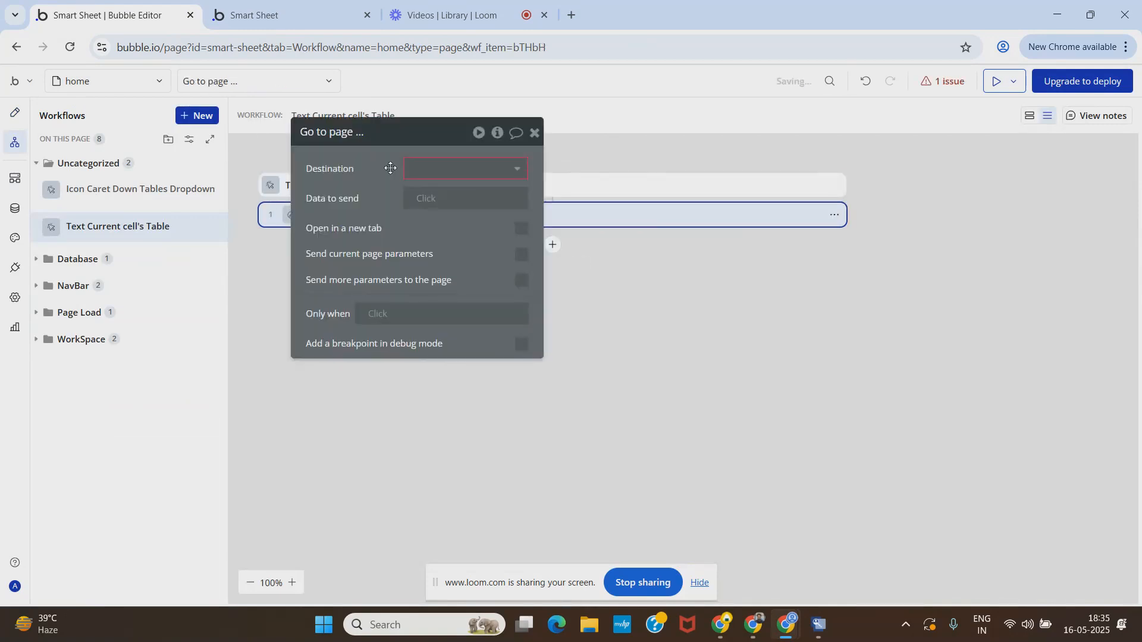
left_click(441, 170)
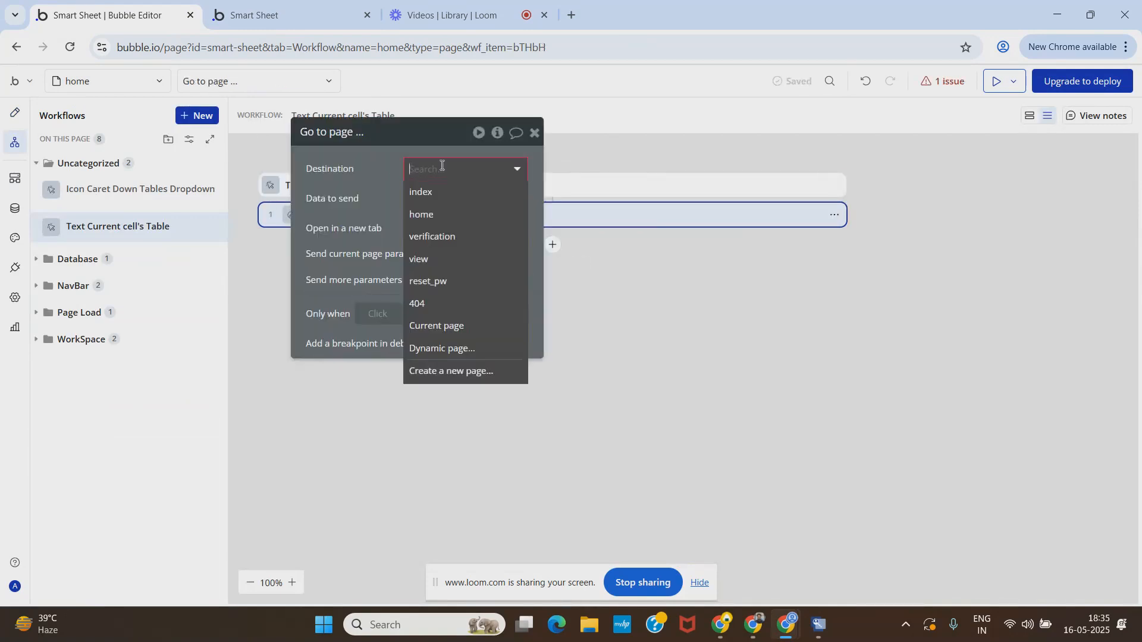
left_click(442, 215)
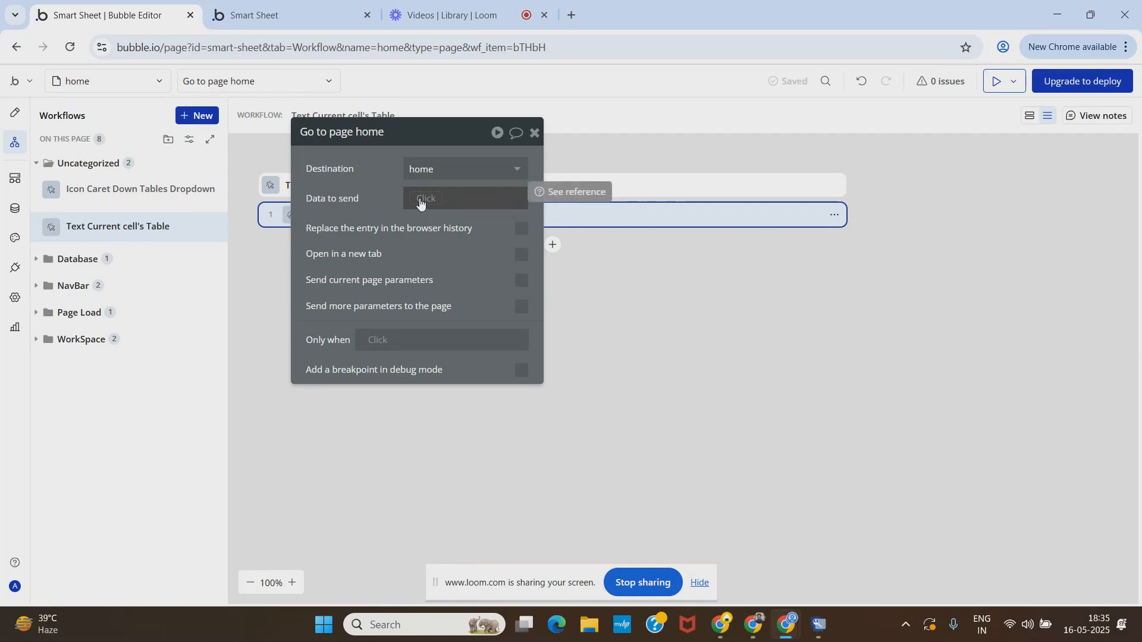
Send an extra page parameter with the action, using the key tab and the value table.
left_click(522, 307)
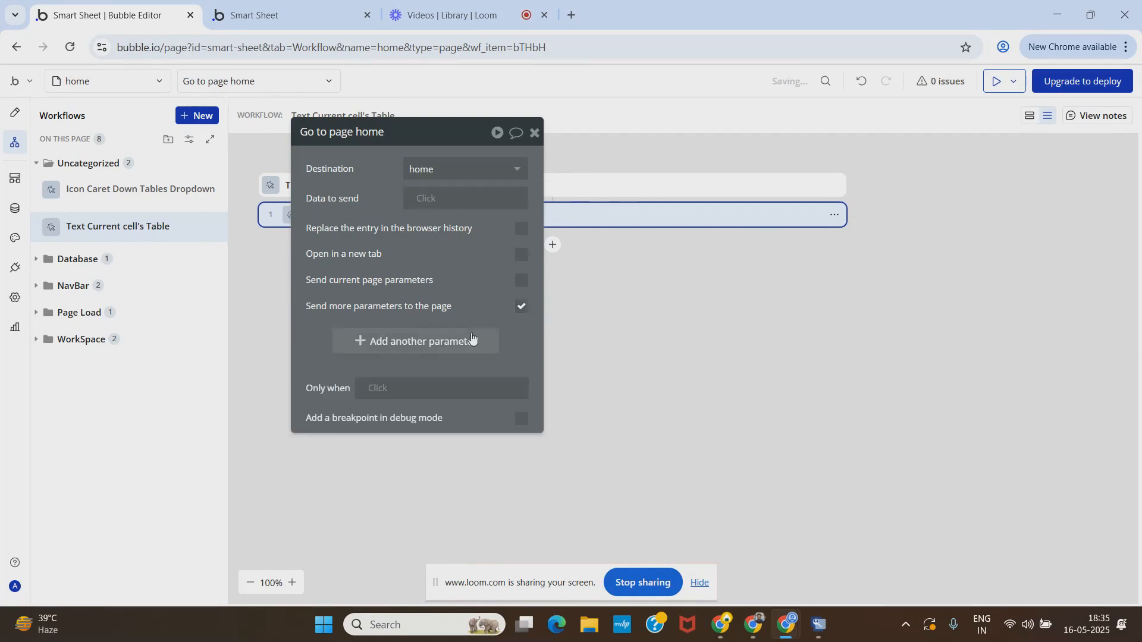
left_click(356, 338)
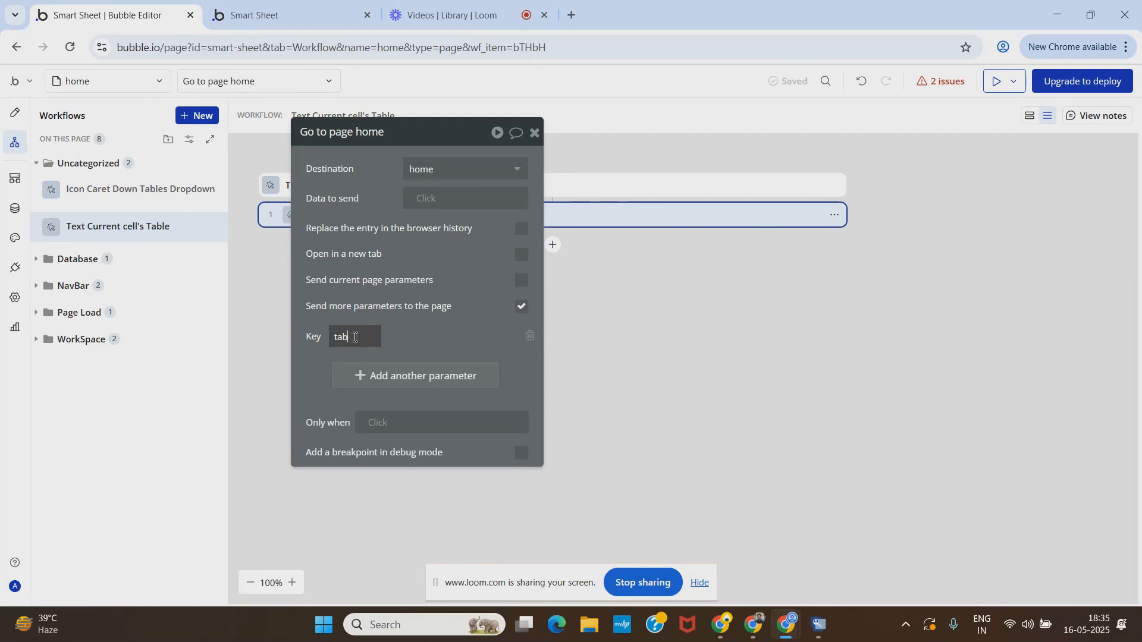
left_click(277, 6)
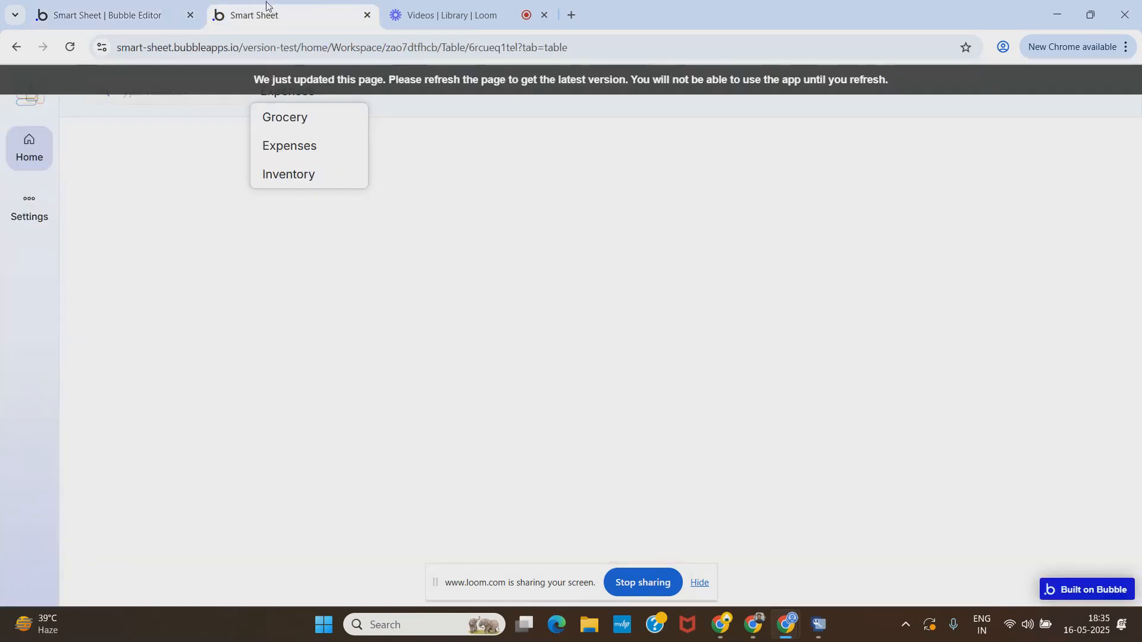
left_click(151, 3)
left_click(446, 337)
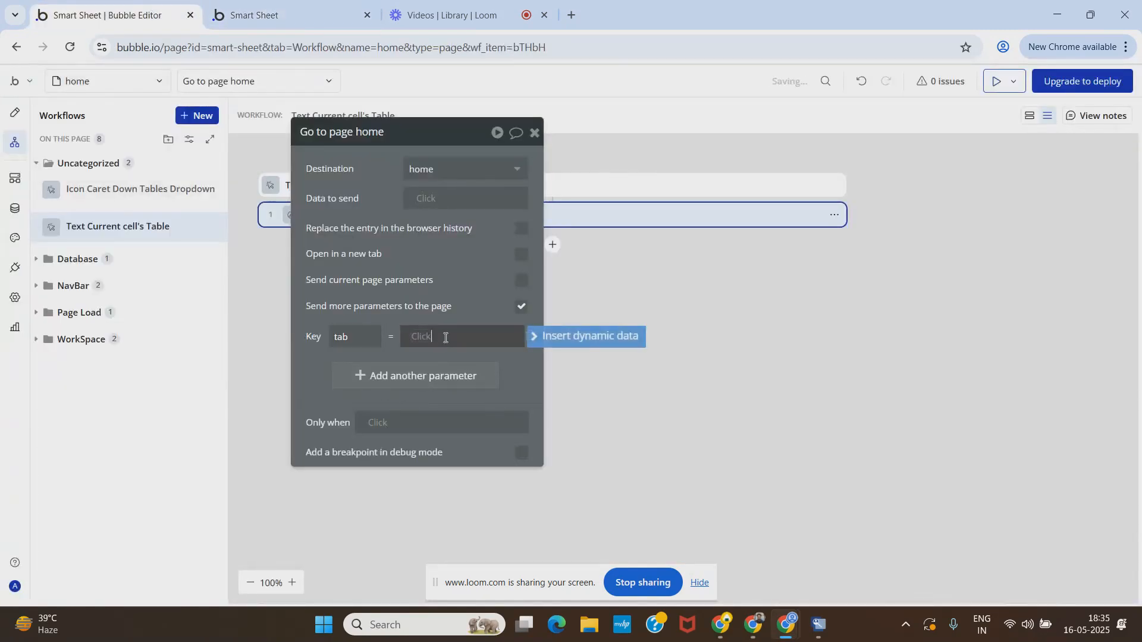
type("table")
Set the action's data to send to arbitrary text and enter "Workspace/" on a single line.
left_click(434, 199)
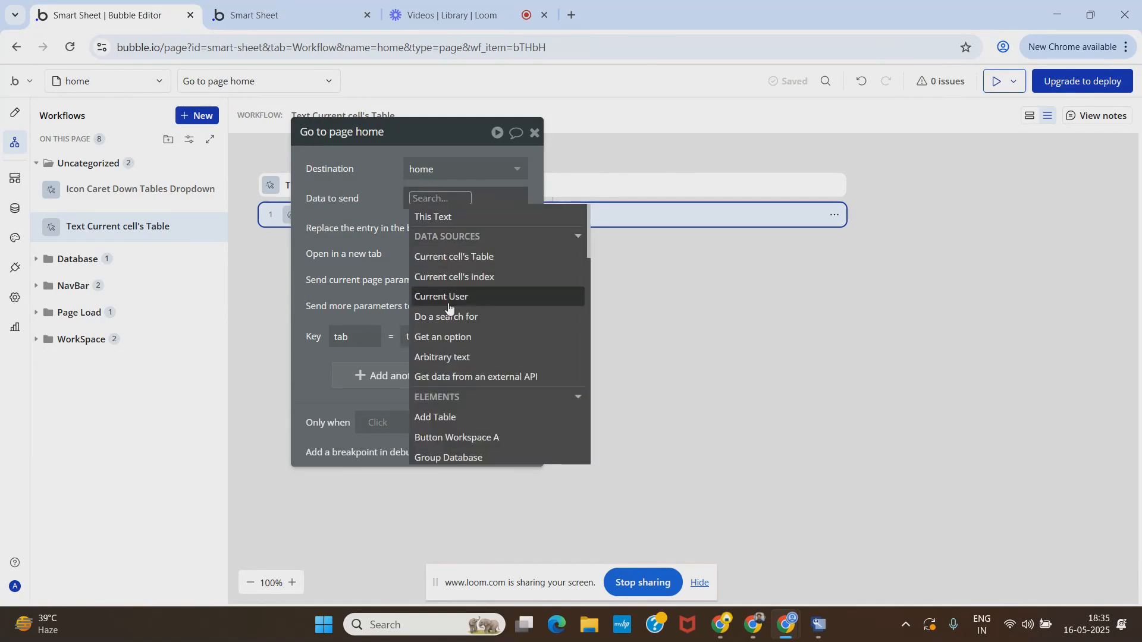
left_click(452, 357)
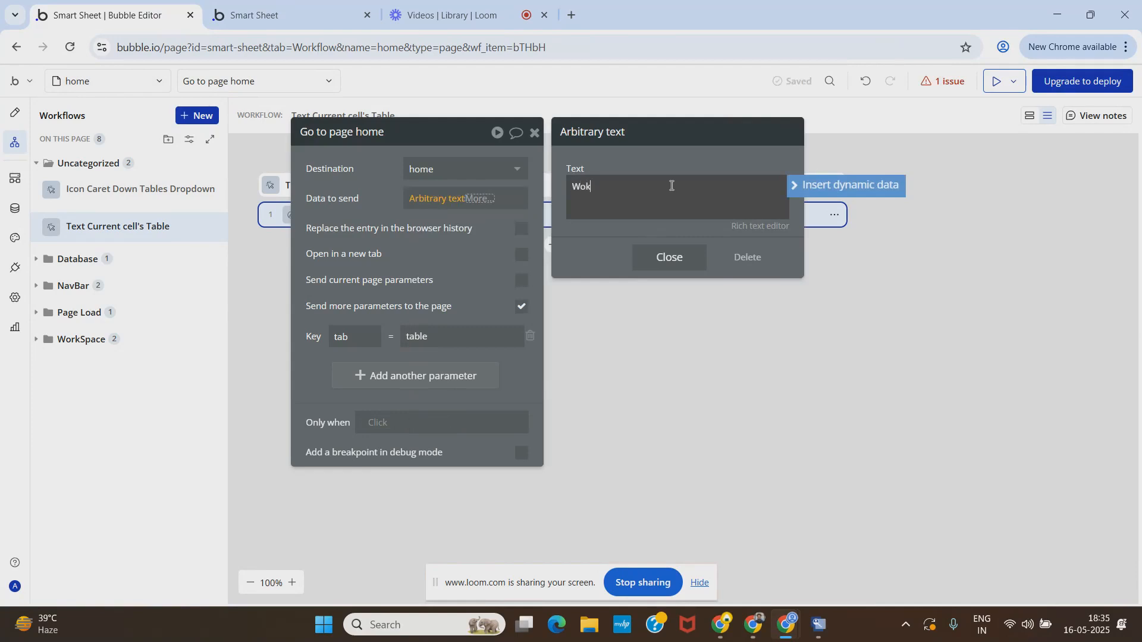
type("Workspace")
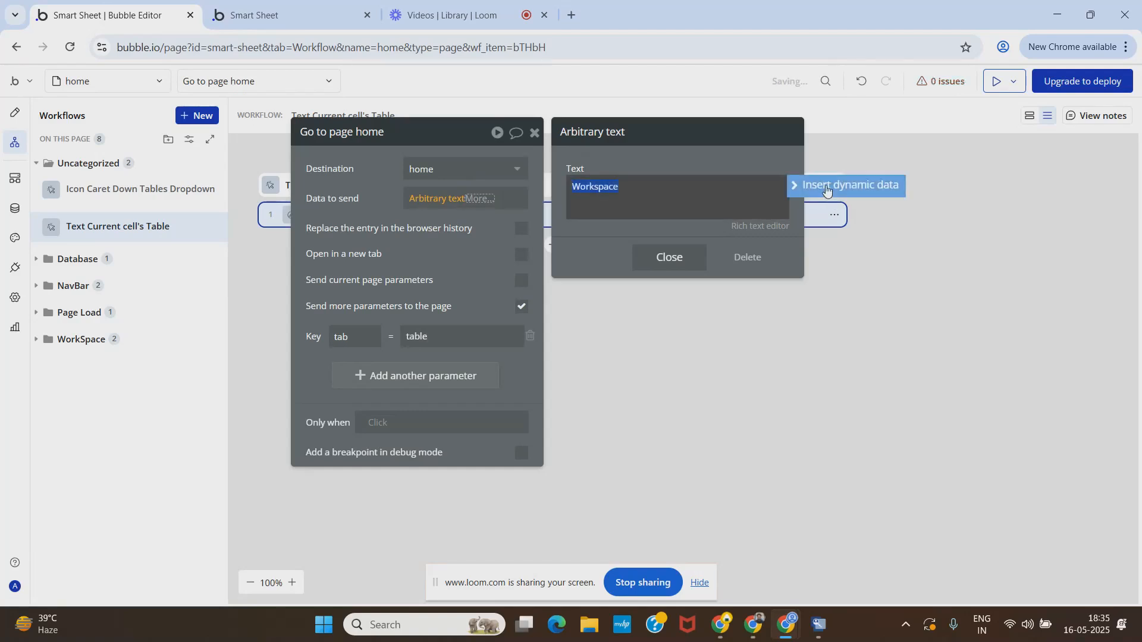
left_click(808, 187)
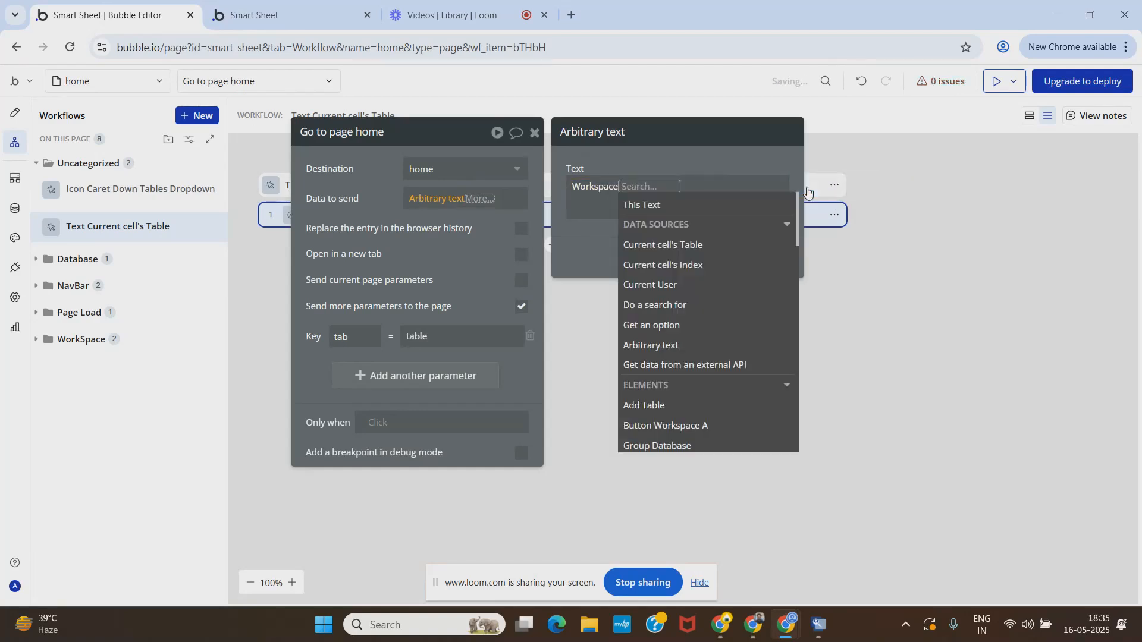
left_click(658, 149)
left_click(682, 191)
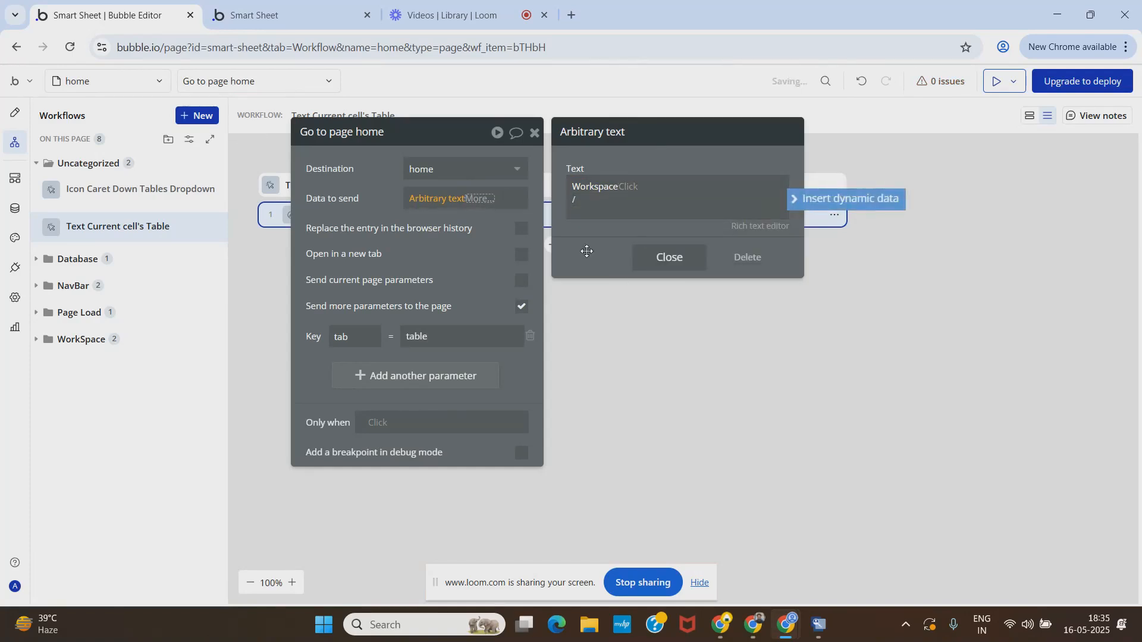
left_click(643, 189)
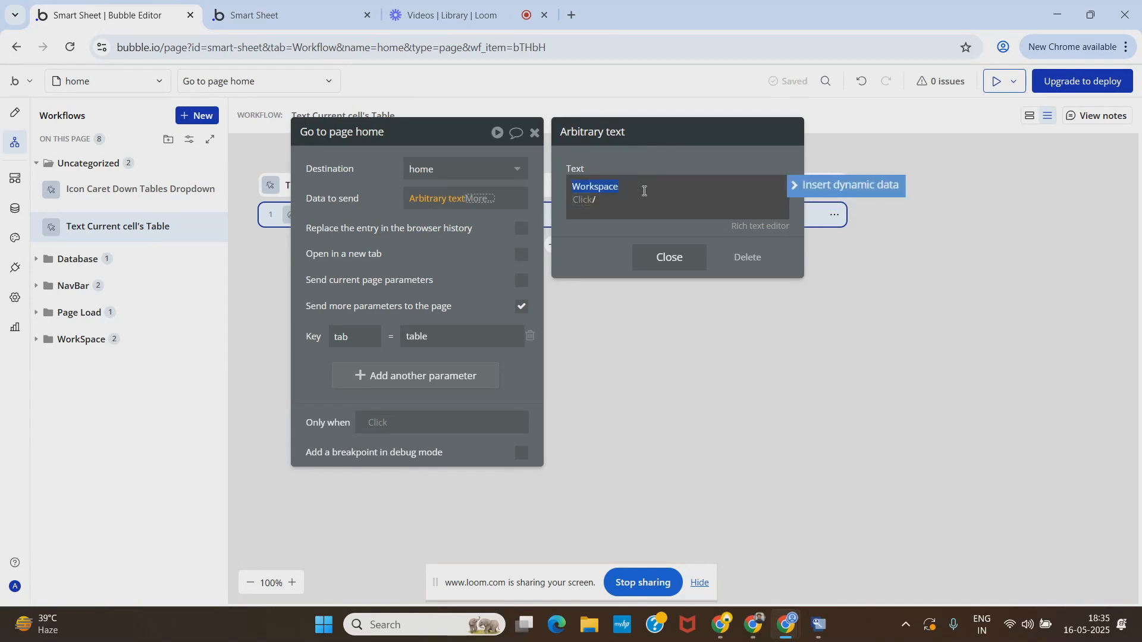
left_click(586, 200)
double_click(586, 199)
left_click(595, 233)
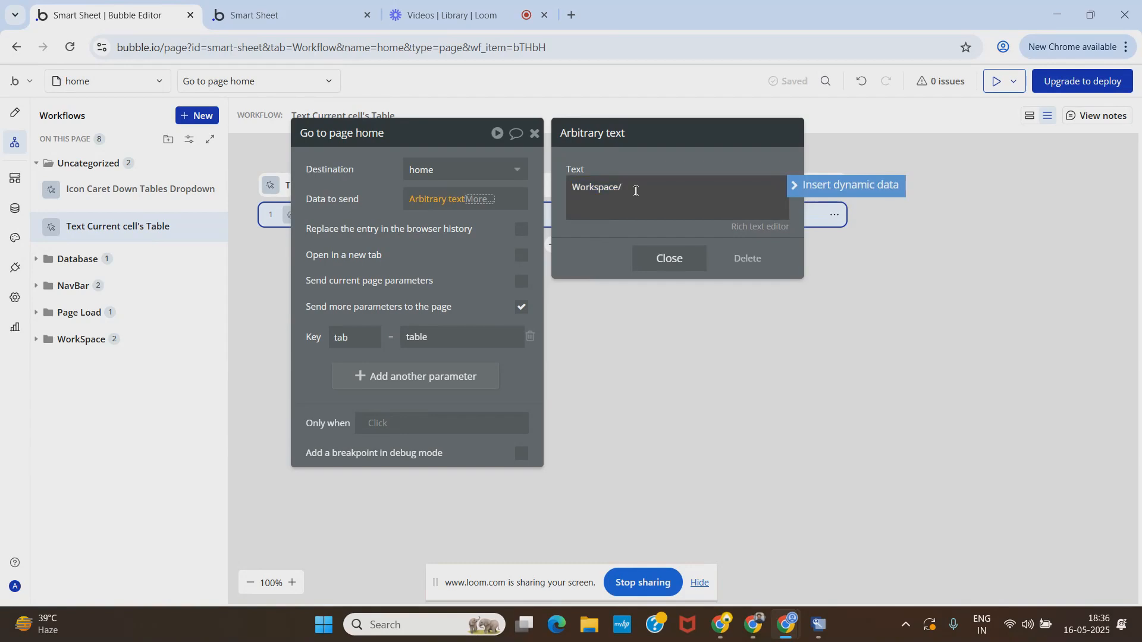
Insert Get data from page URL after "Workspace/", with its type set to Path segments as list.
left_click(833, 185)
type("get")
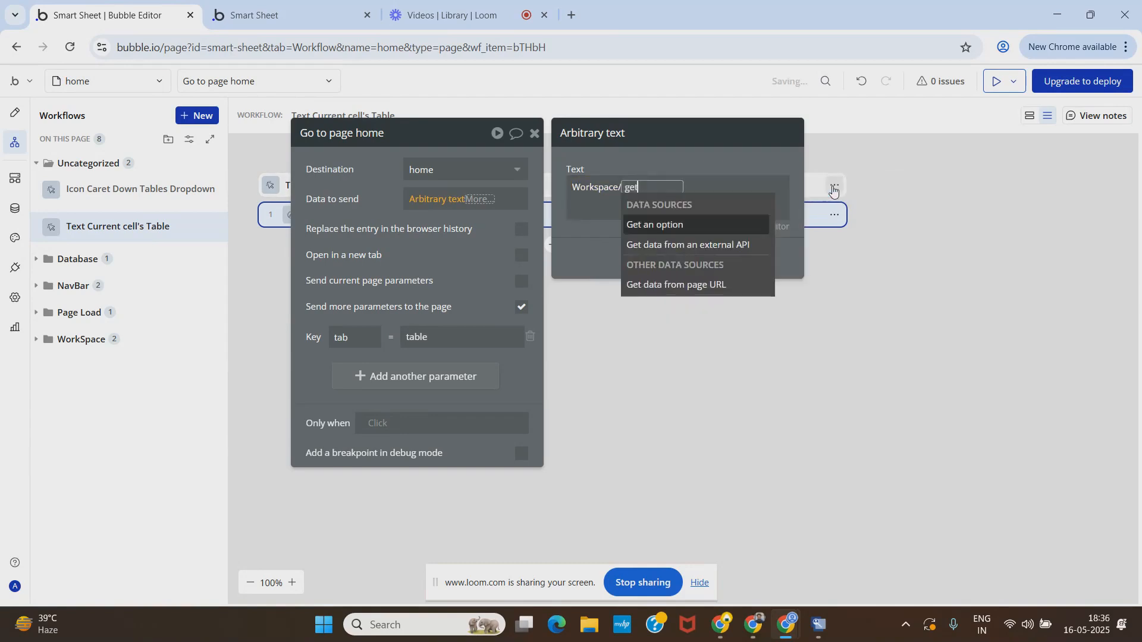
left_click(723, 285)
left_click(694, 169)
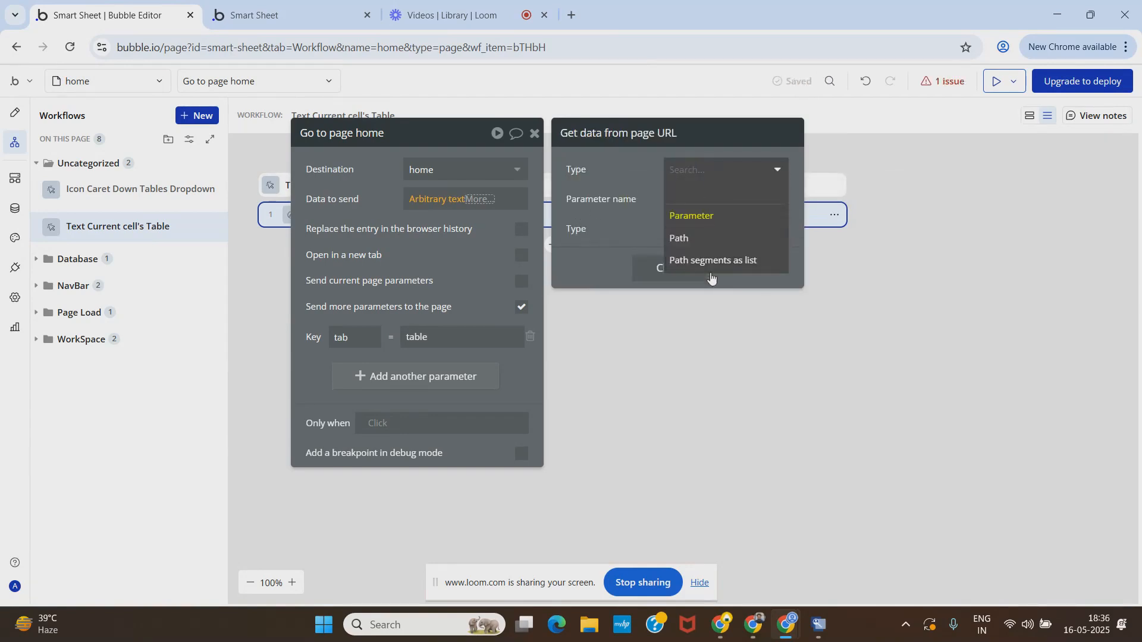
left_click(715, 265)
left_click(674, 245)
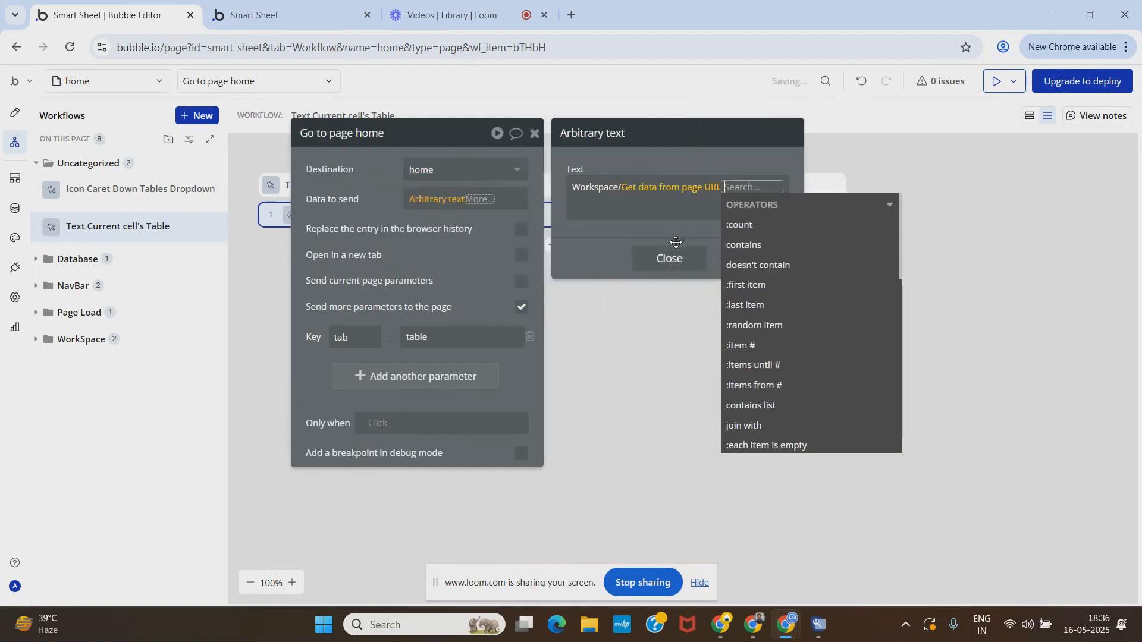
Restrict the page URL path segments in the arbitrary text to item #3.
left_click(767, 344)
type("3")
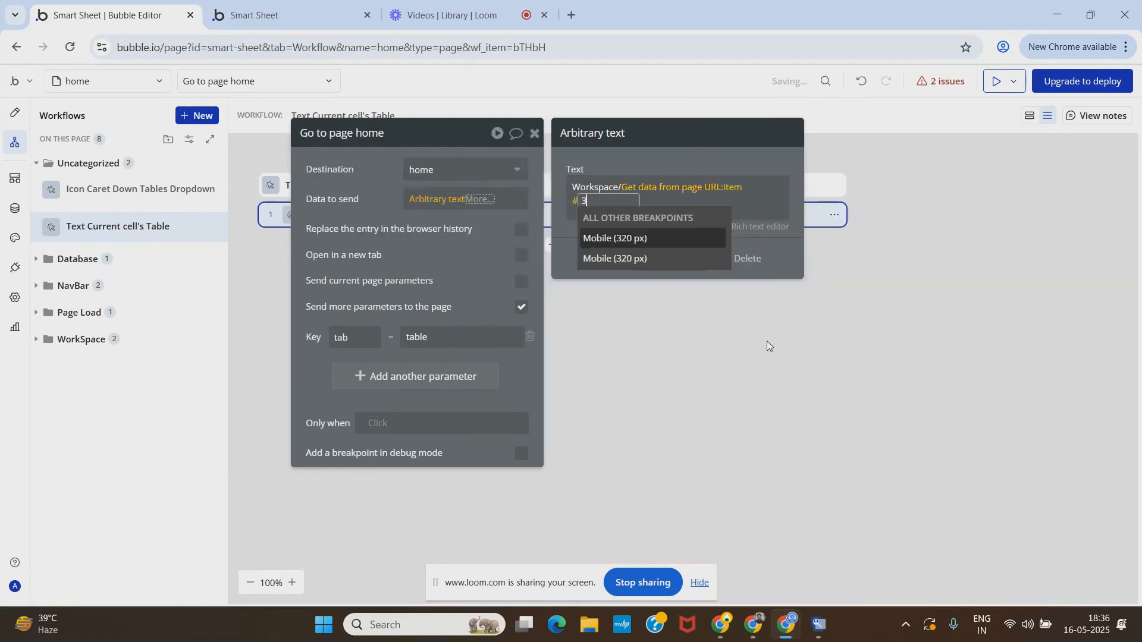
key("BackSpace")
type("2")
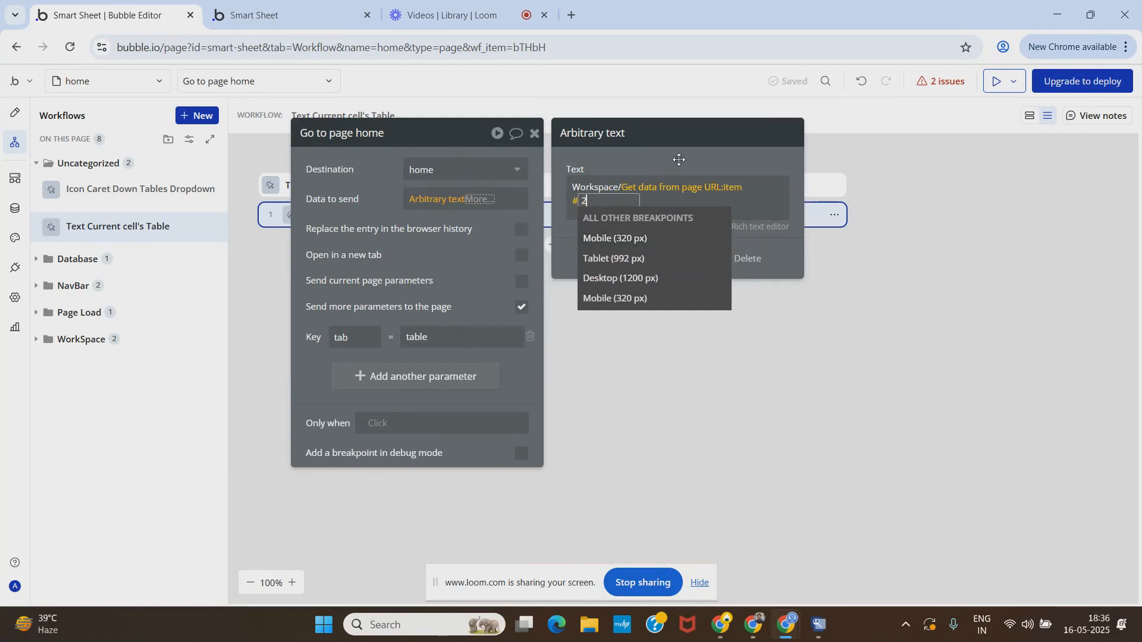
key("BackSpace")
type("3")
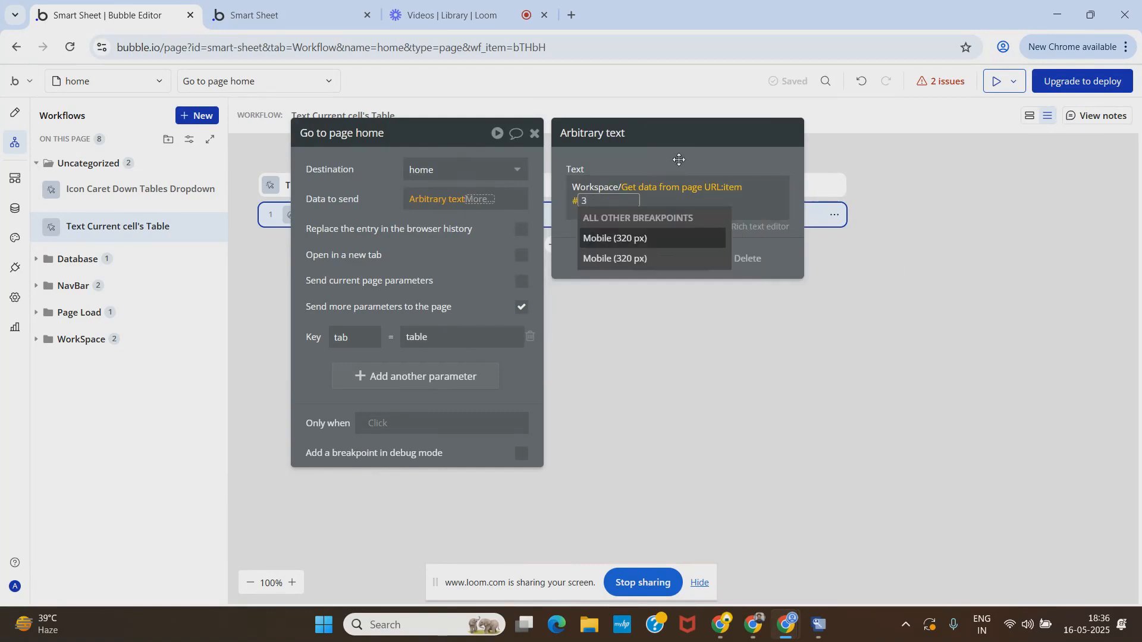
key("Return")
left_click(679, 160)
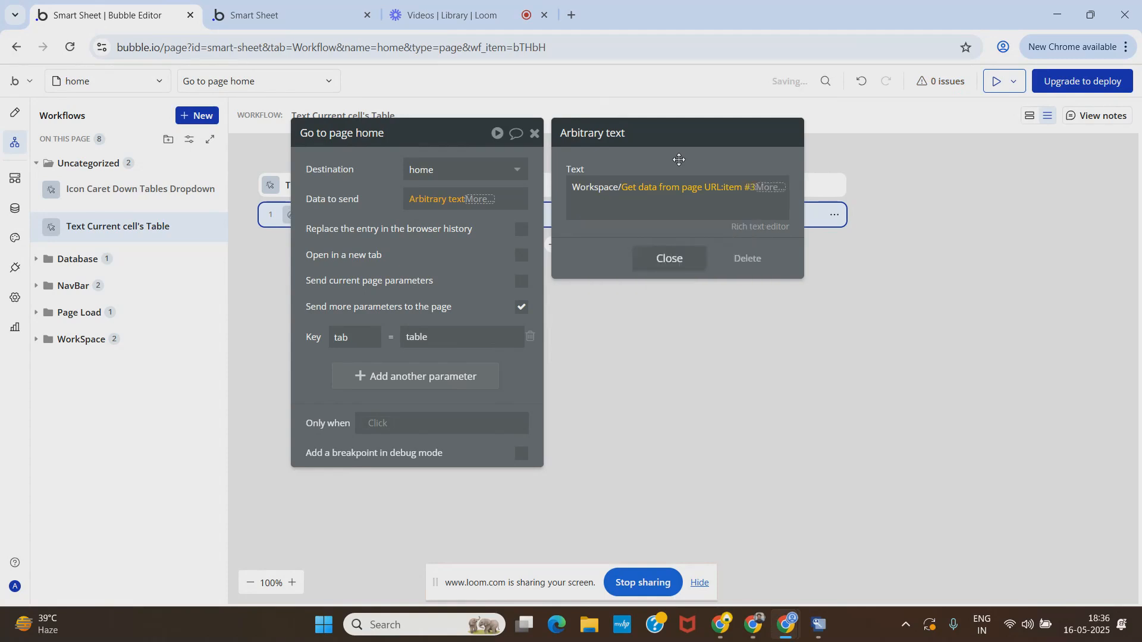
Append "/Table" and the Current cell's Table's Slug to the arbitrary text, and close the text editor.
left_click(660, 207)
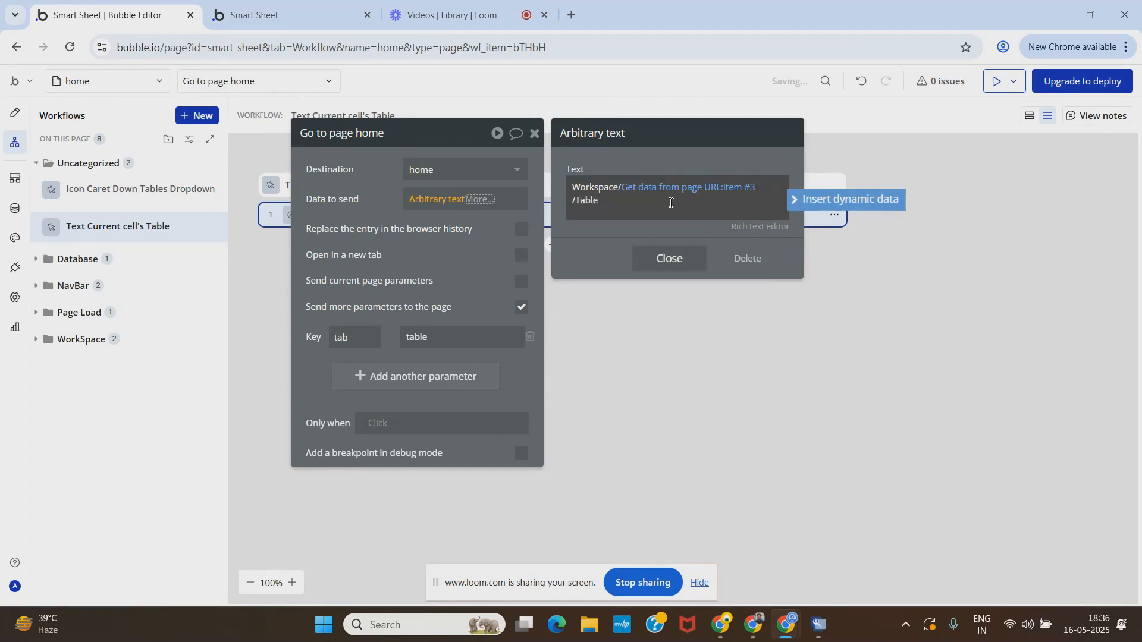
left_click(800, 200)
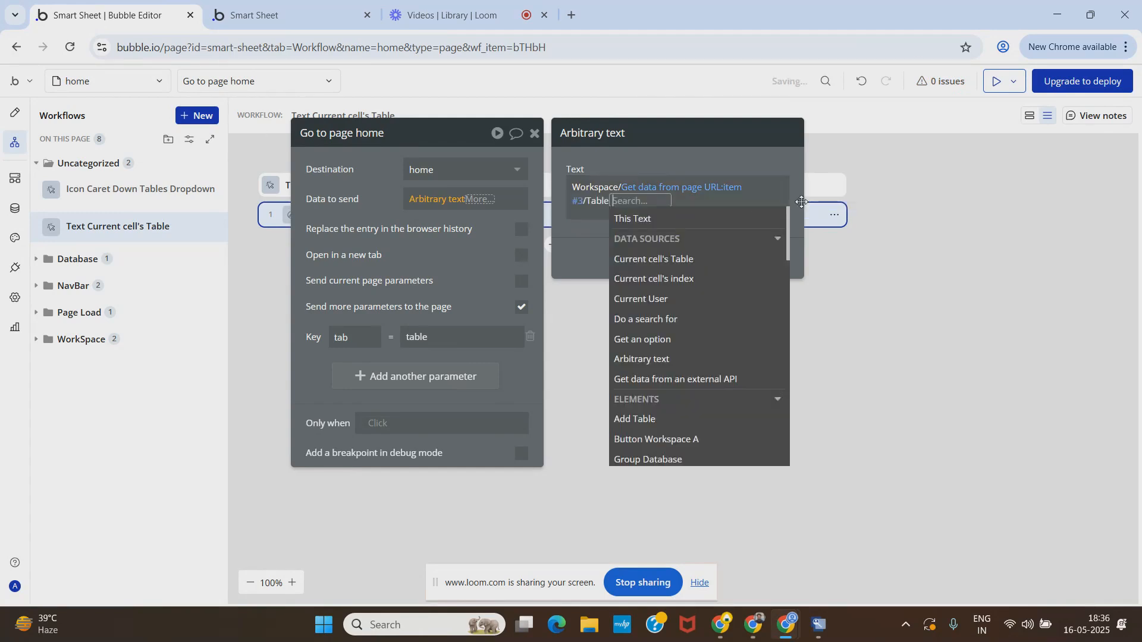
left_click(710, 260)
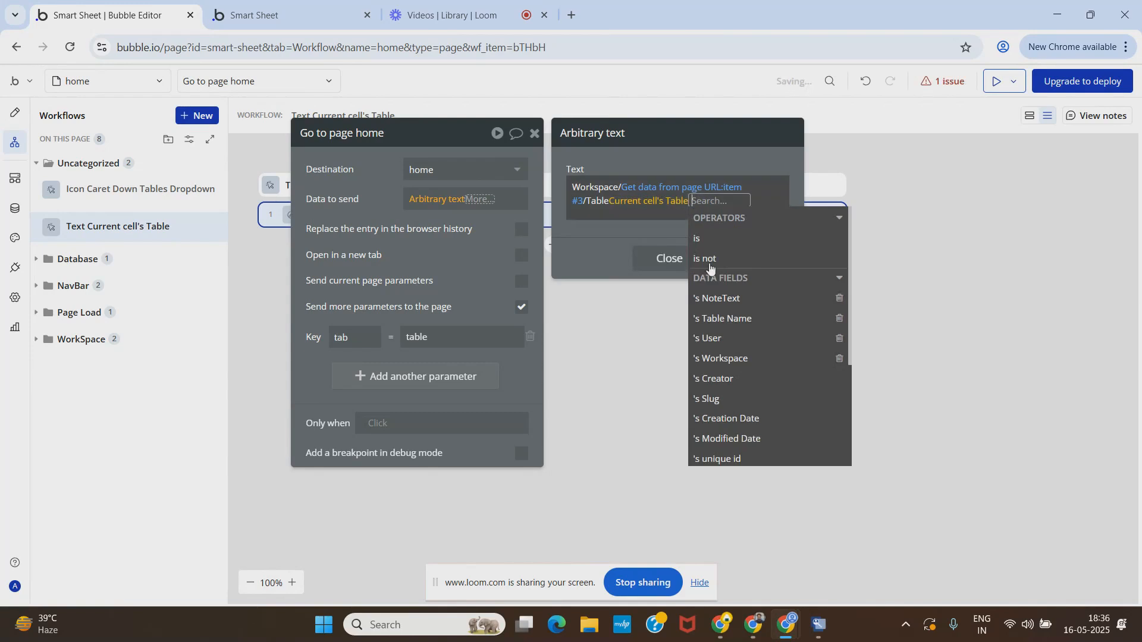
left_click(712, 399)
left_click(607, 252)
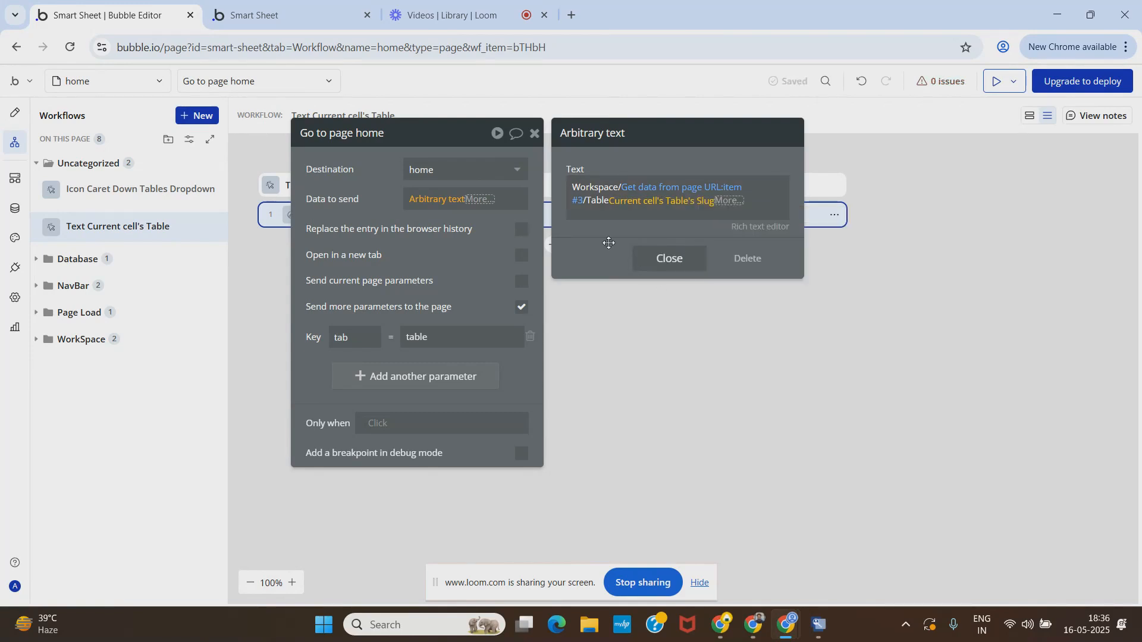
left_click(656, 263)
left_click(377, 218)
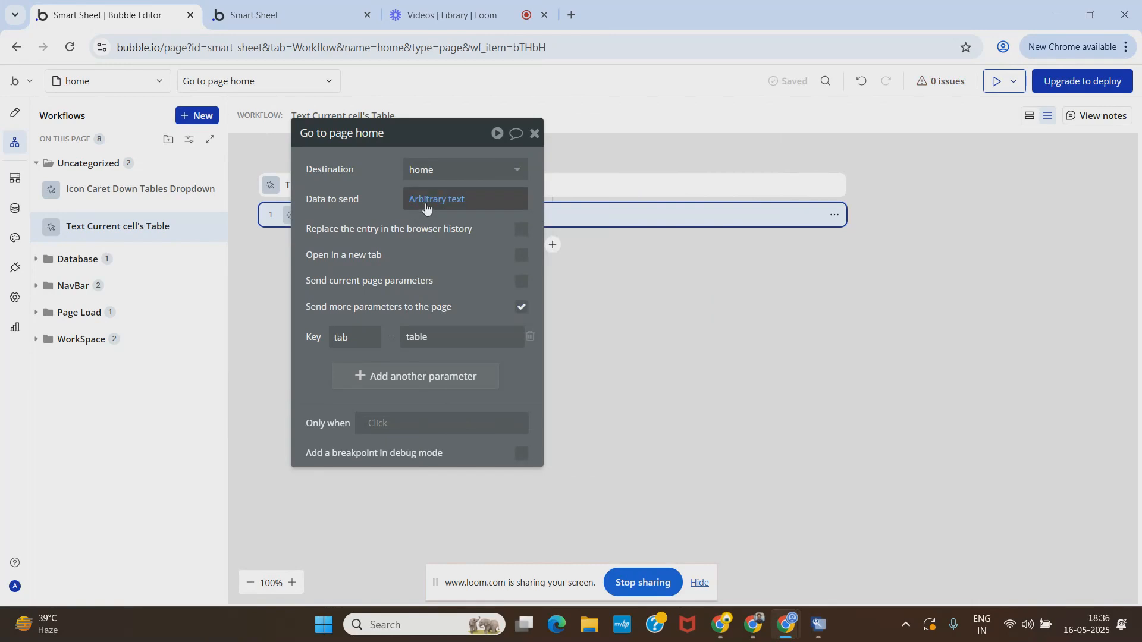
Reopen the arbitrary text, edit it between "/Table" and the table's slug, and close the text editor.
left_click(433, 204)
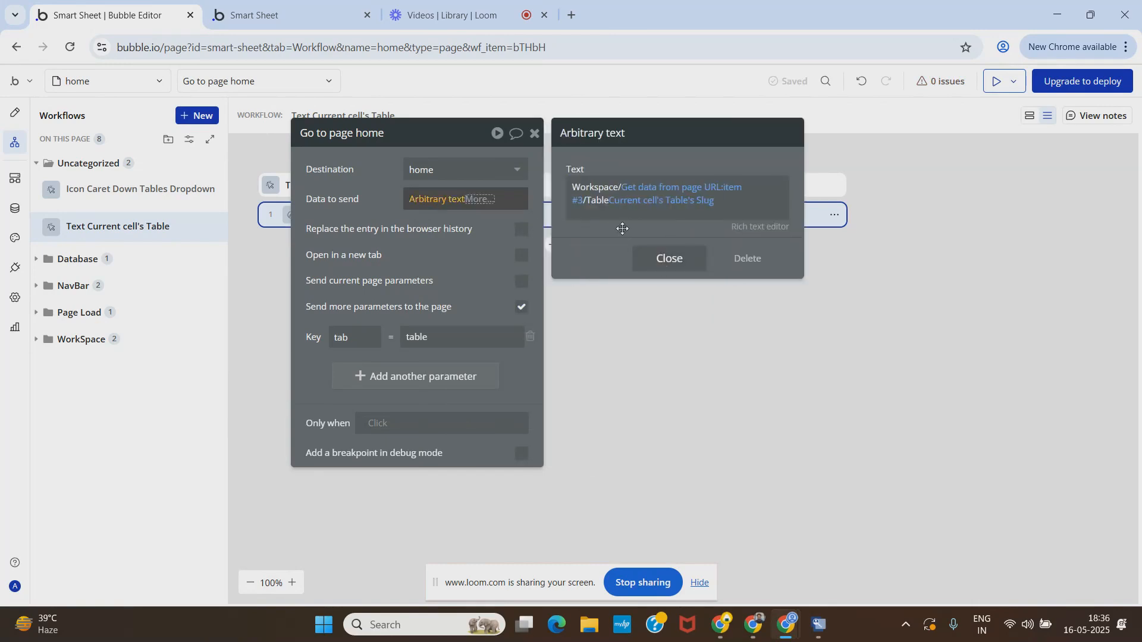
left_click(606, 206)
double_click(606, 206)
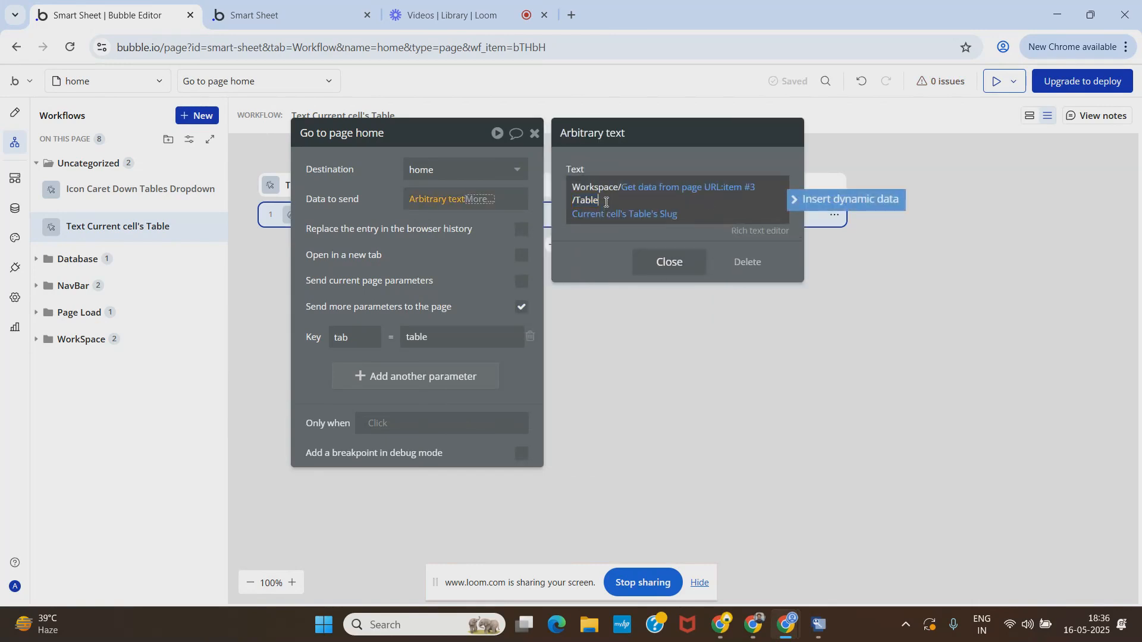
left_click(670, 262)
left_click(357, 199)
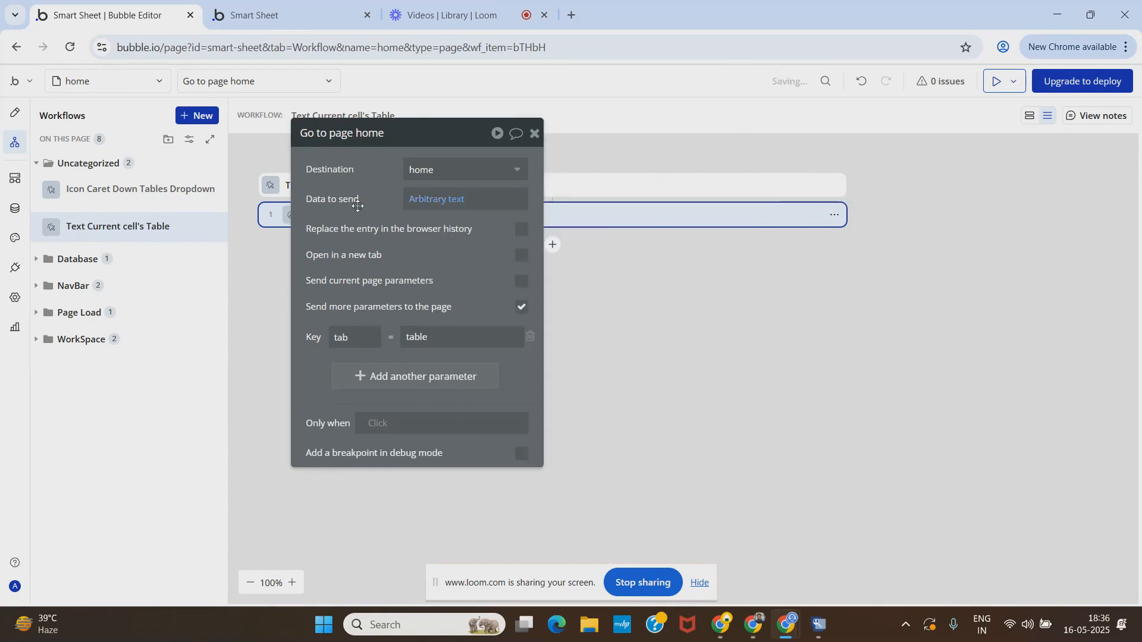
Reload the Smart Sheet preview and test the table dropdown by choosing Grocery, Expenses and Inventory.
left_click(534, 133)
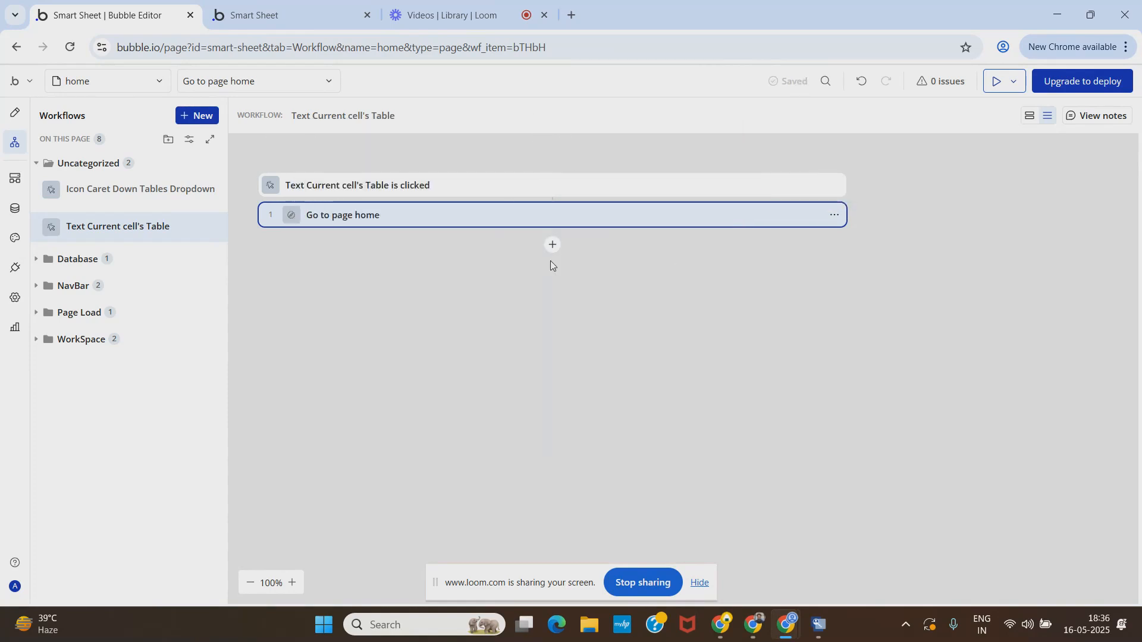
left_click(260, 7)
left_click(224, 79)
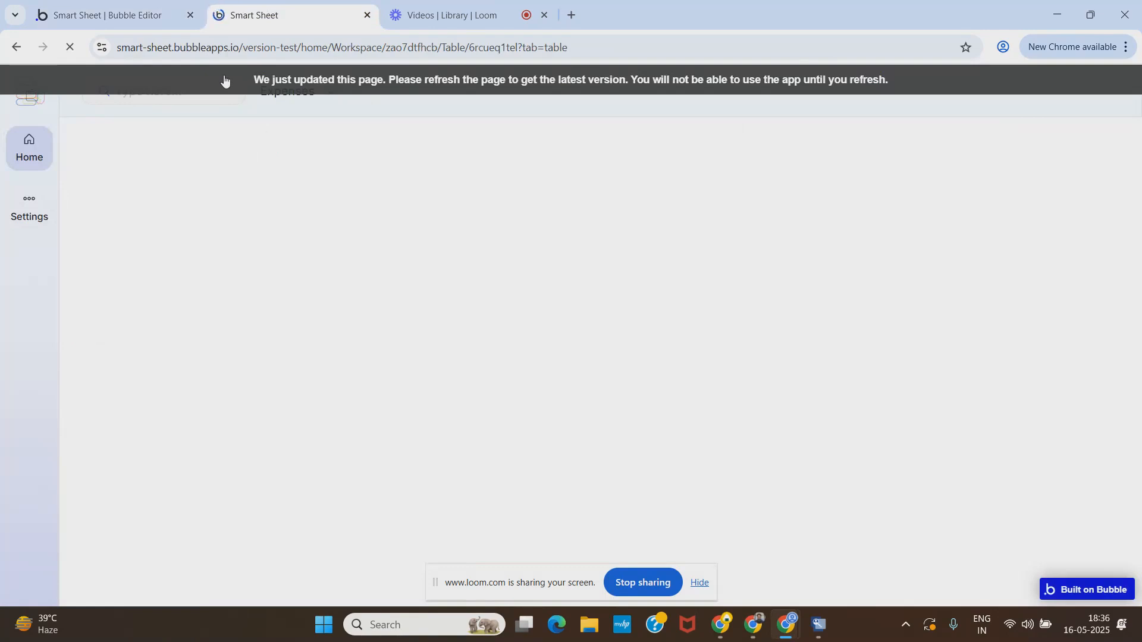
left_click(334, 99)
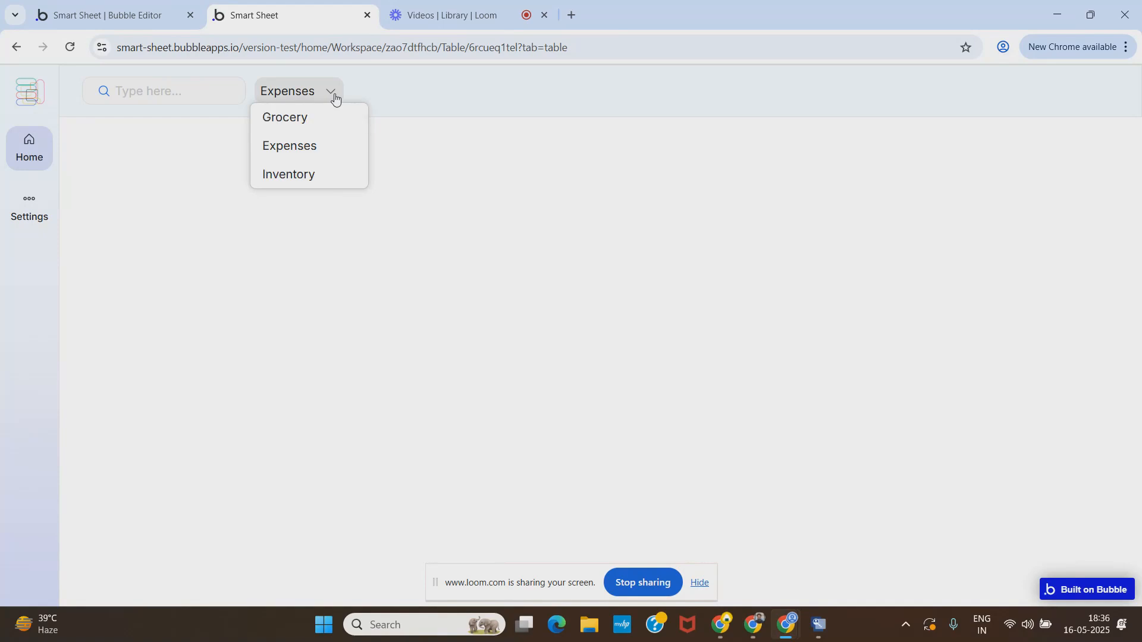
left_click(330, 123)
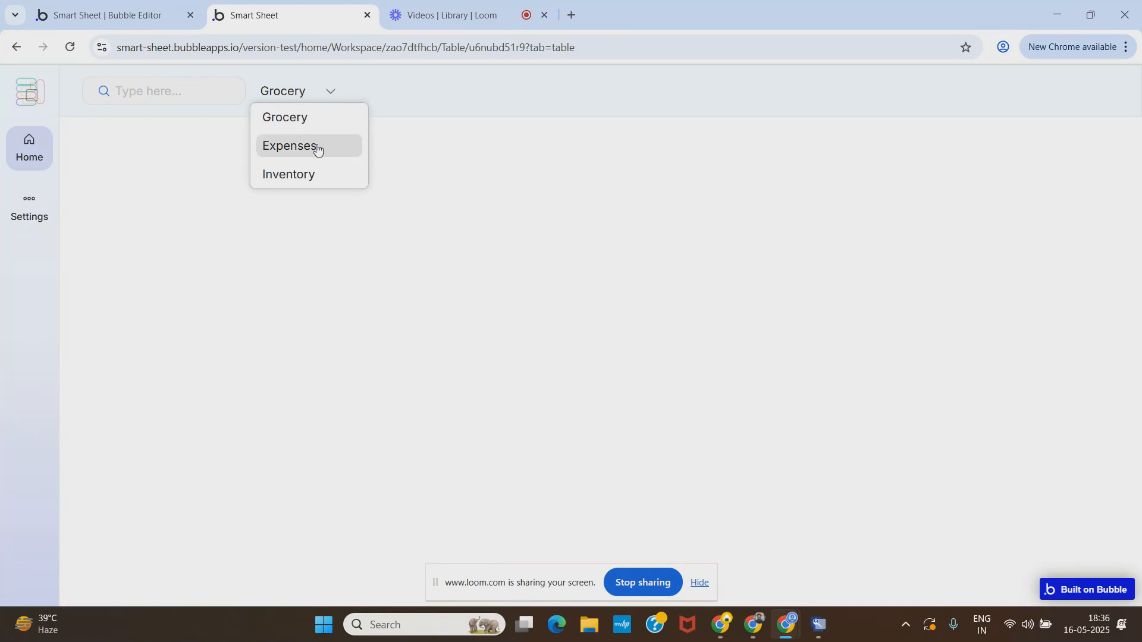
left_click(317, 148)
left_click(310, 176)
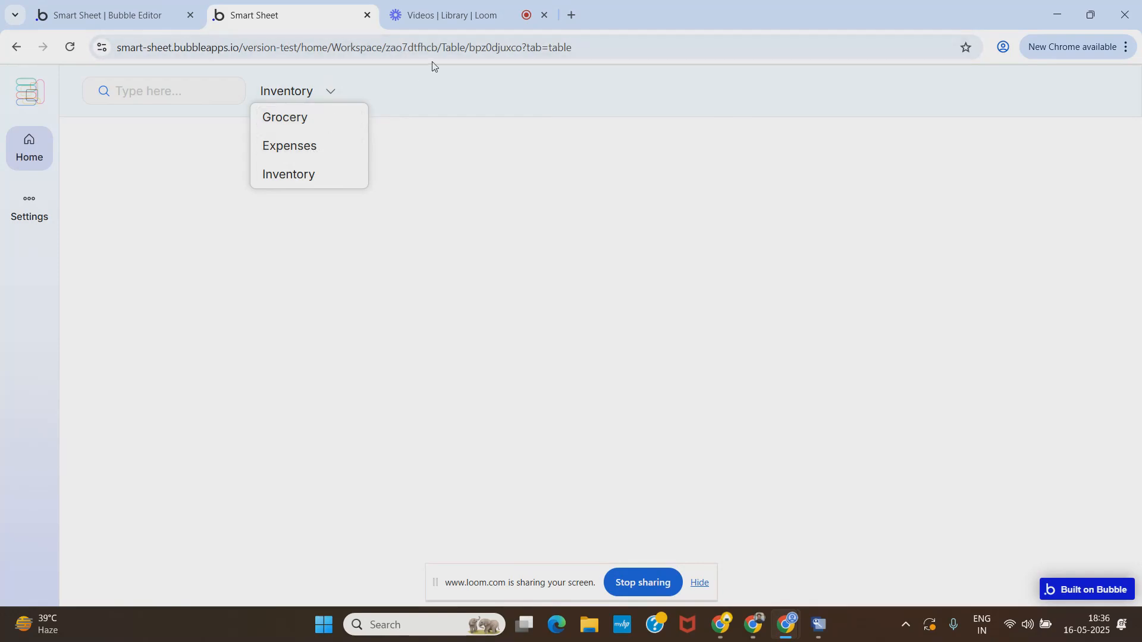
Cycle through Grocery, Expenses and Inventory twice more in the table dropdown, and reopen and close it.
left_click(308, 122)
left_click(314, 147)
left_click(311, 174)
left_click(302, 119)
left_click(307, 146)
left_click(313, 176)
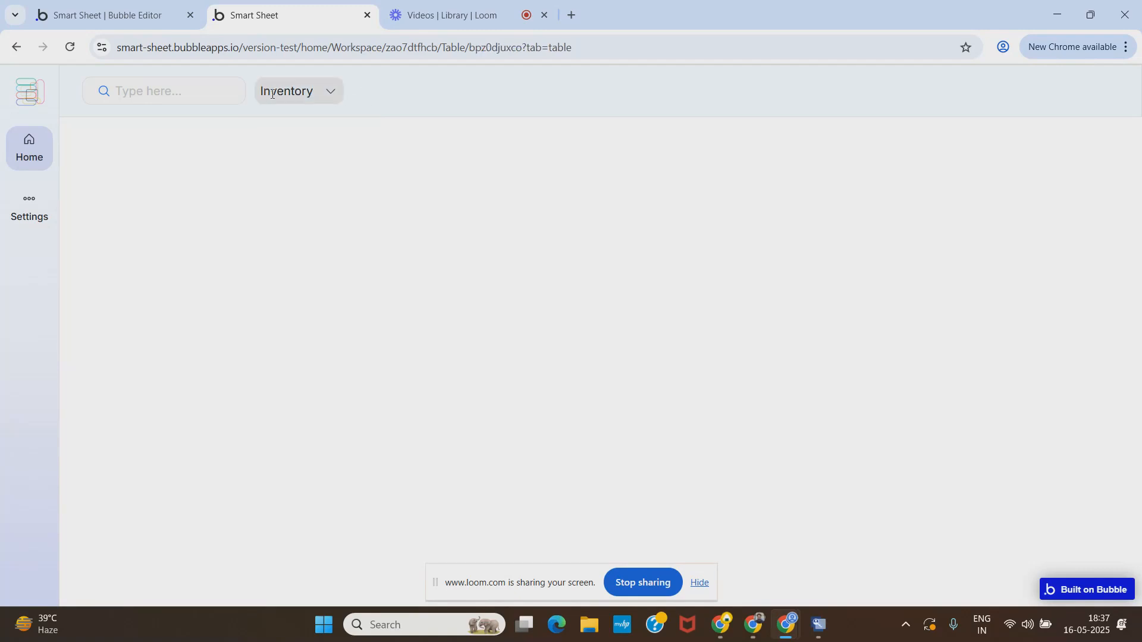
left_click(327, 96)
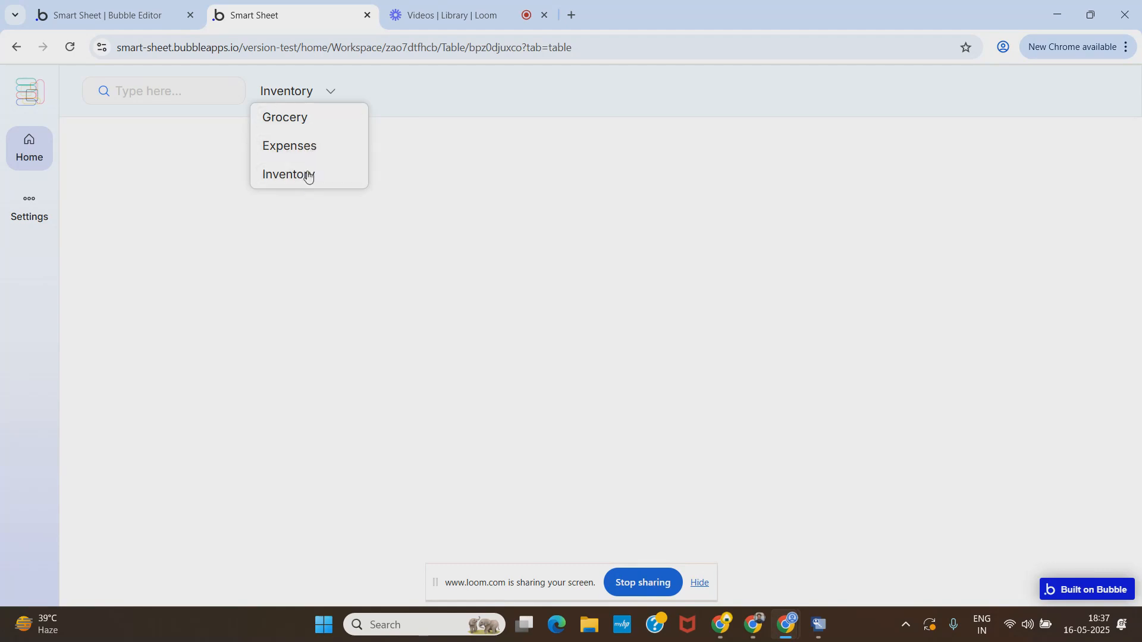
left_click(422, 89)
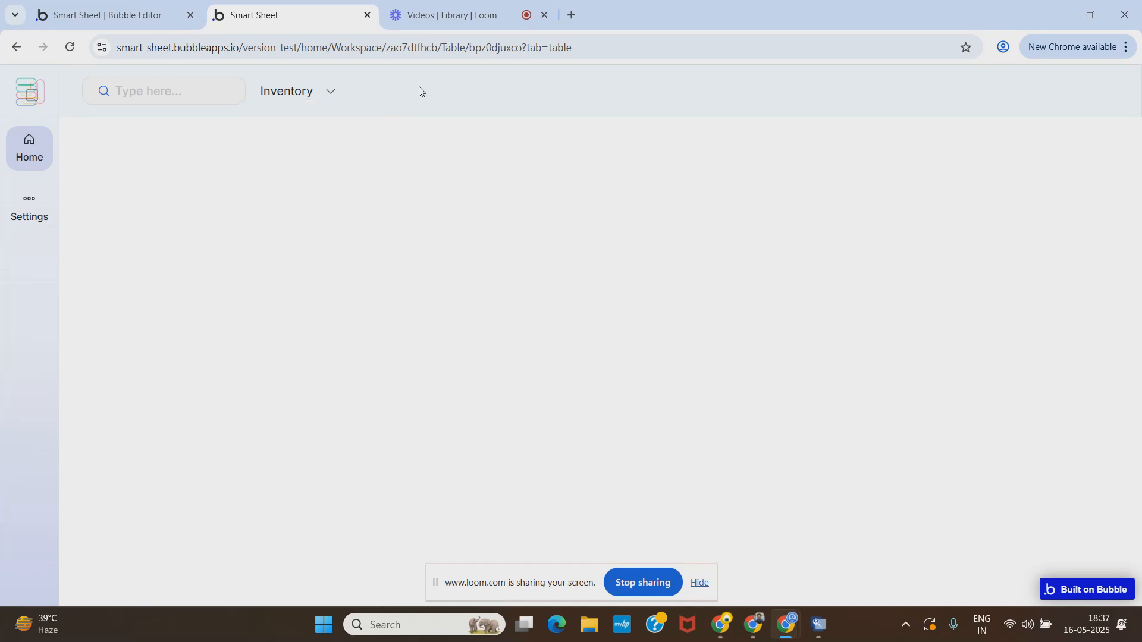
Switch to the Bubble editor's design view of the home page and collapse GroupFocus Tables in the elements tree.
left_click(123, 3)
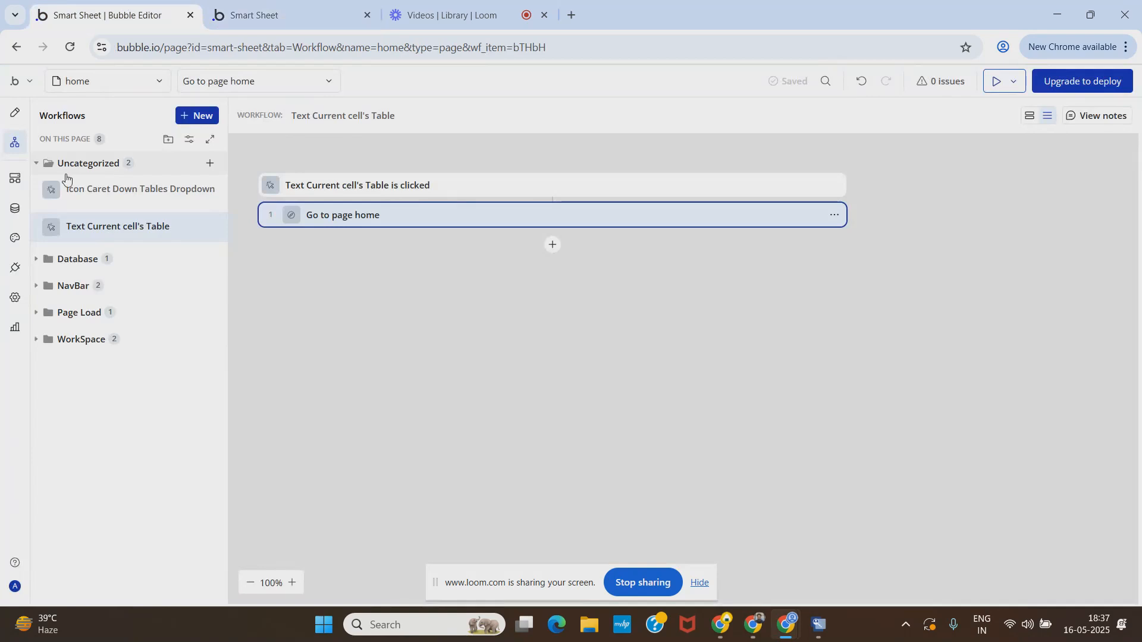
left_click(22, 118)
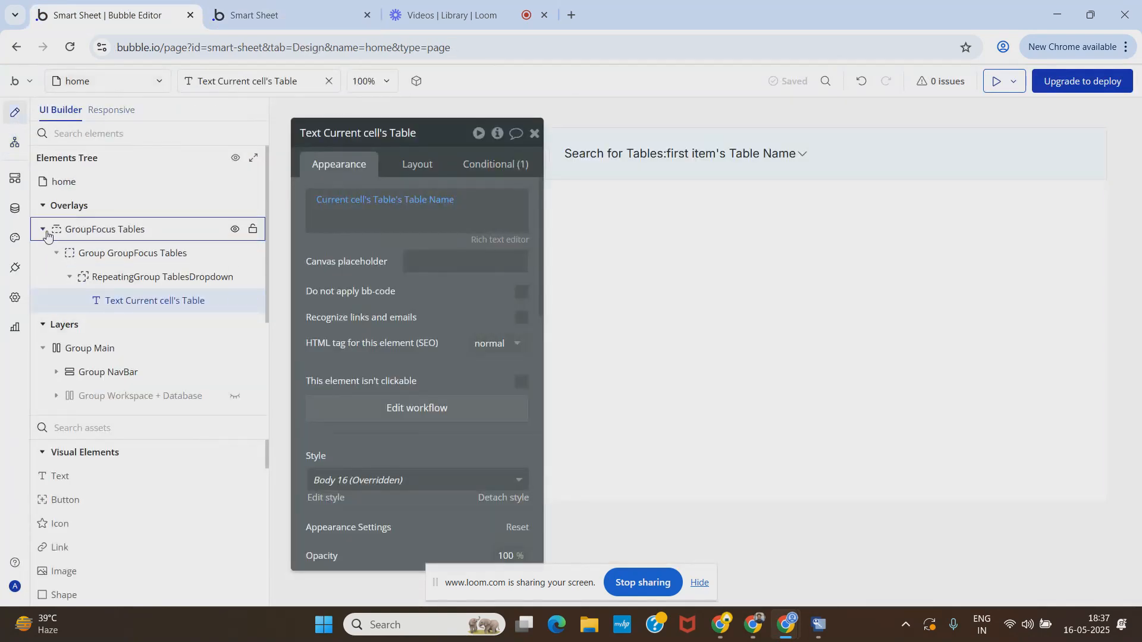
left_click(45, 231)
Create a web reusable element named Filter, cloned from Sticky Note - Database.
left_click(119, 80)
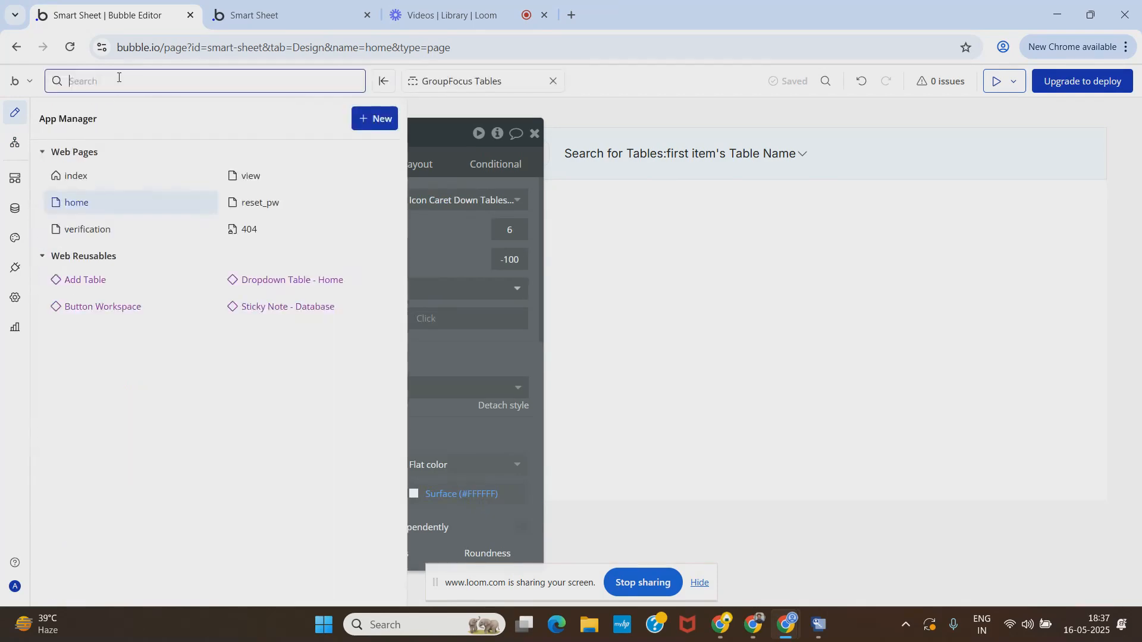
left_click(376, 118)
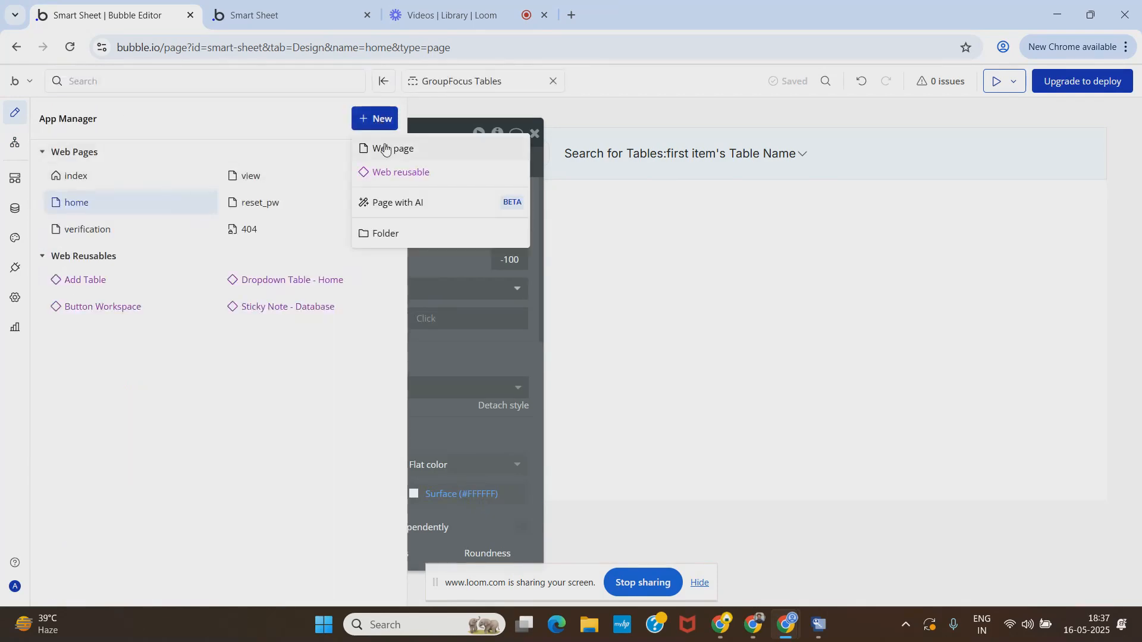
left_click(398, 173)
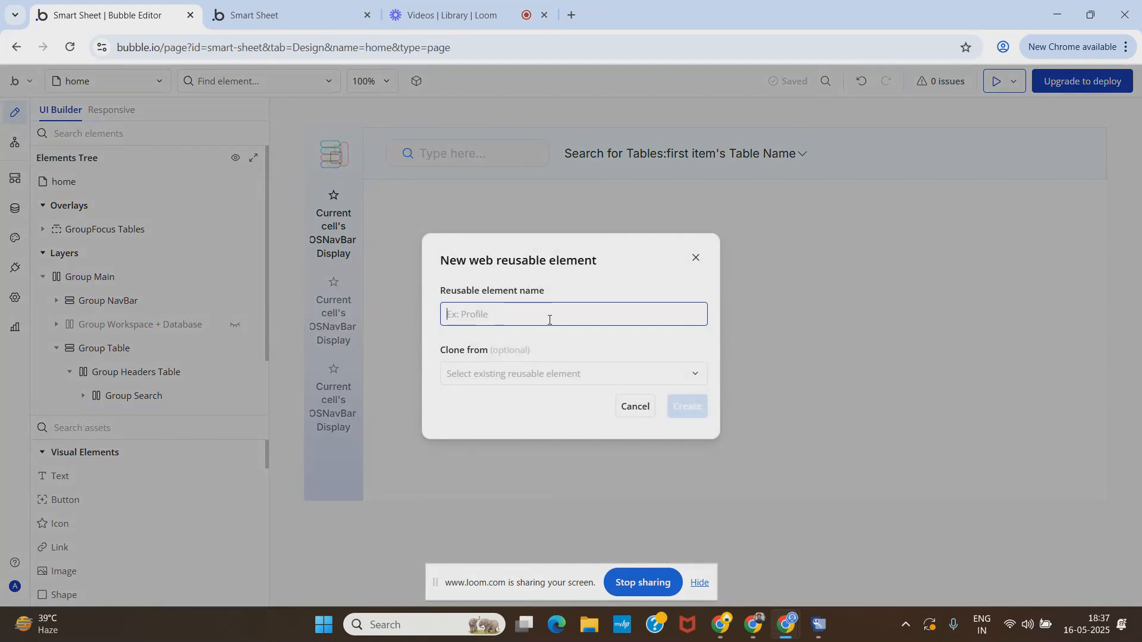
type("Fil")
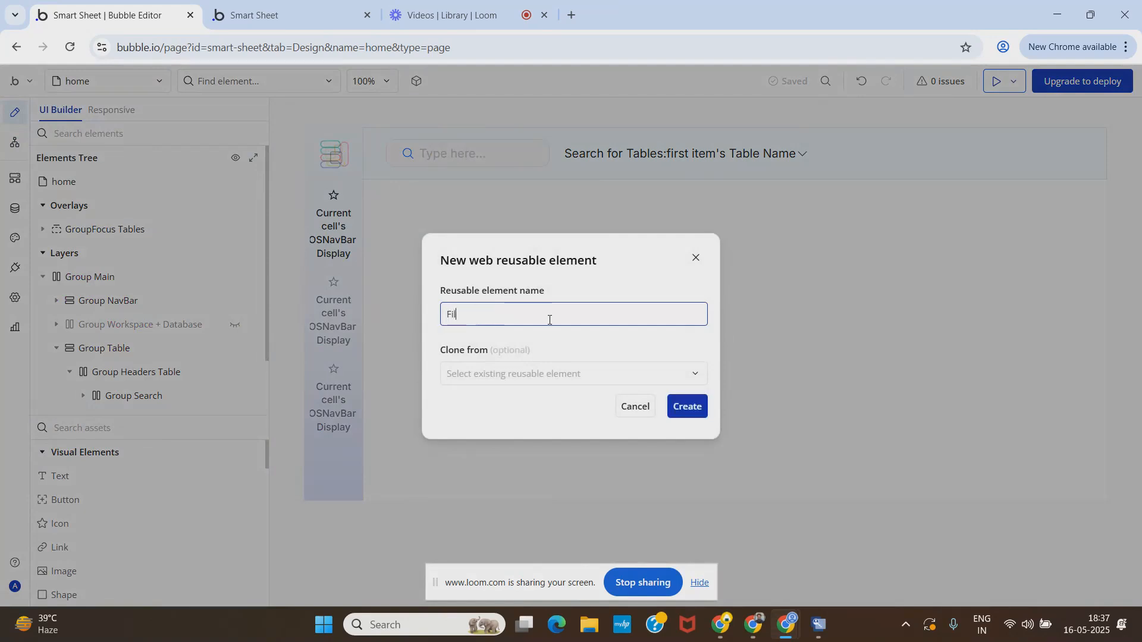
type("ter")
left_click(559, 376)
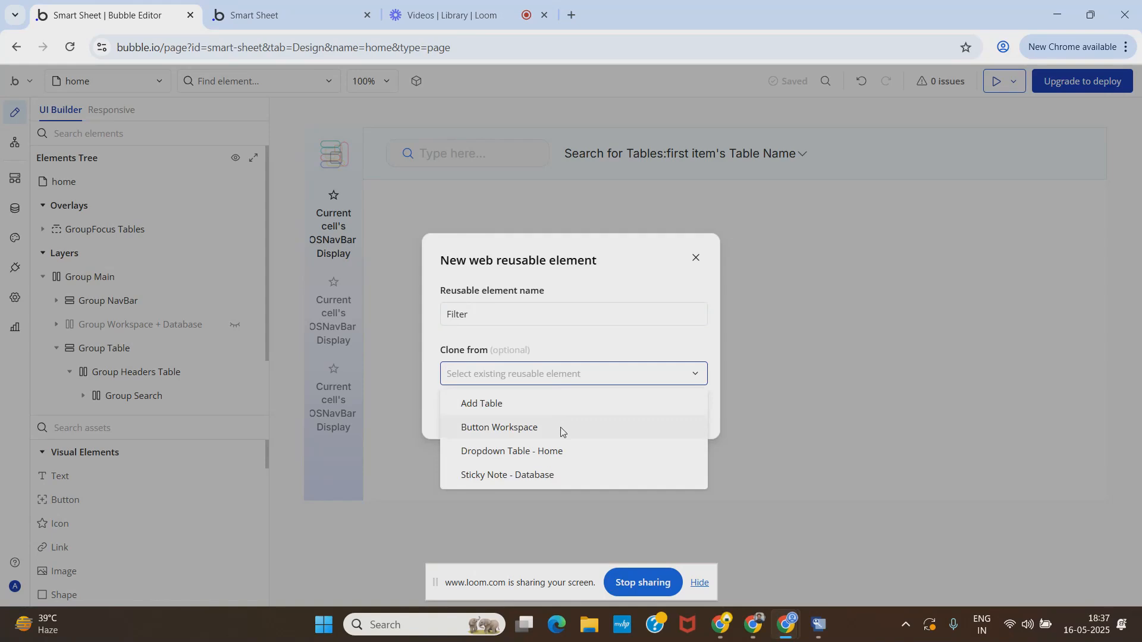
left_click(558, 474)
left_click(687, 413)
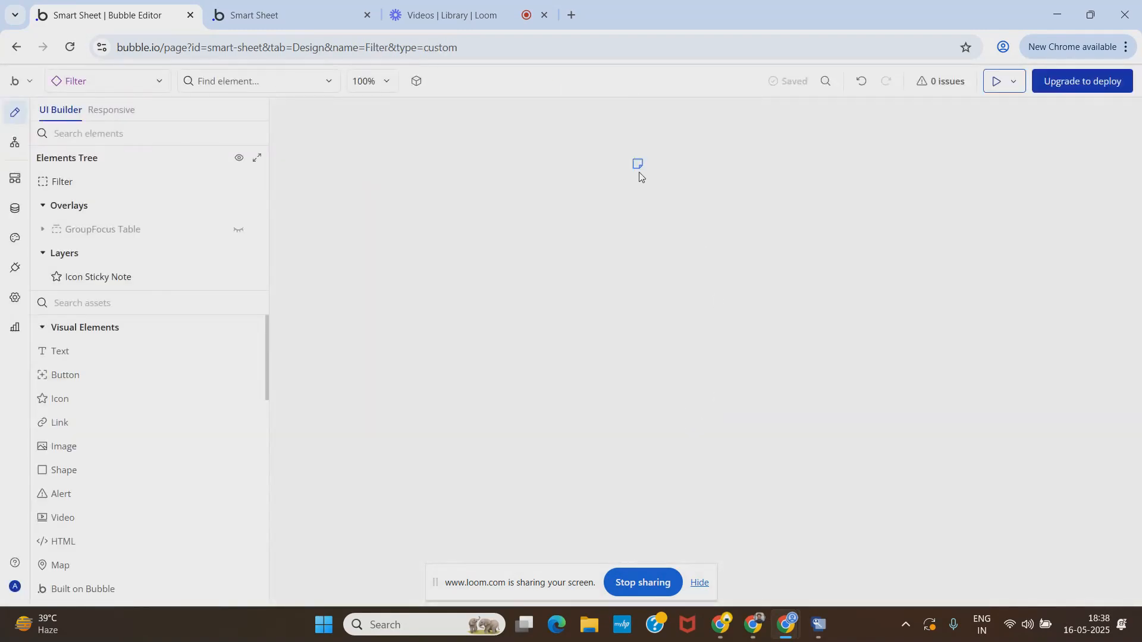
Set the default builder width of the Filter reusable element to 10 and close its properties.
double_click(638, 165)
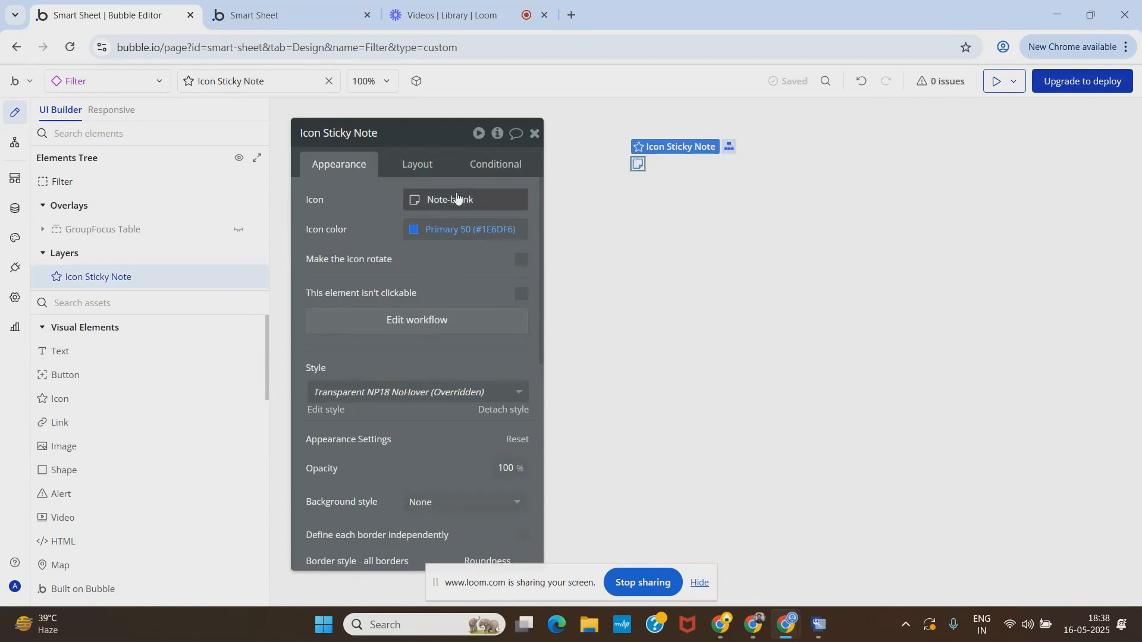
left_click(705, 164)
left_click(417, 164)
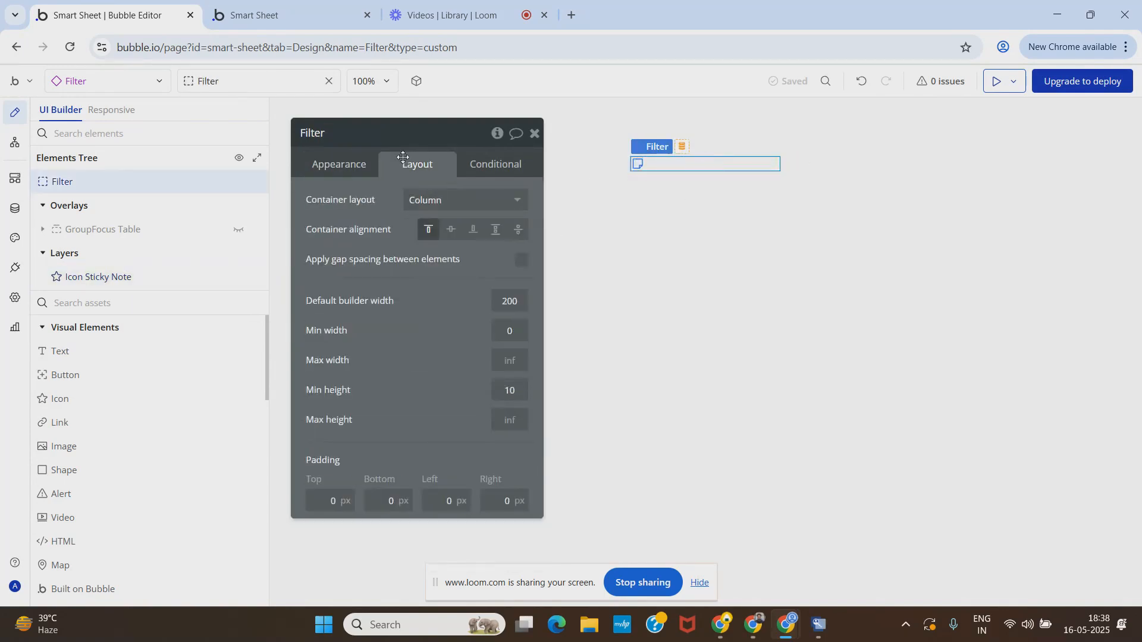
type("10")
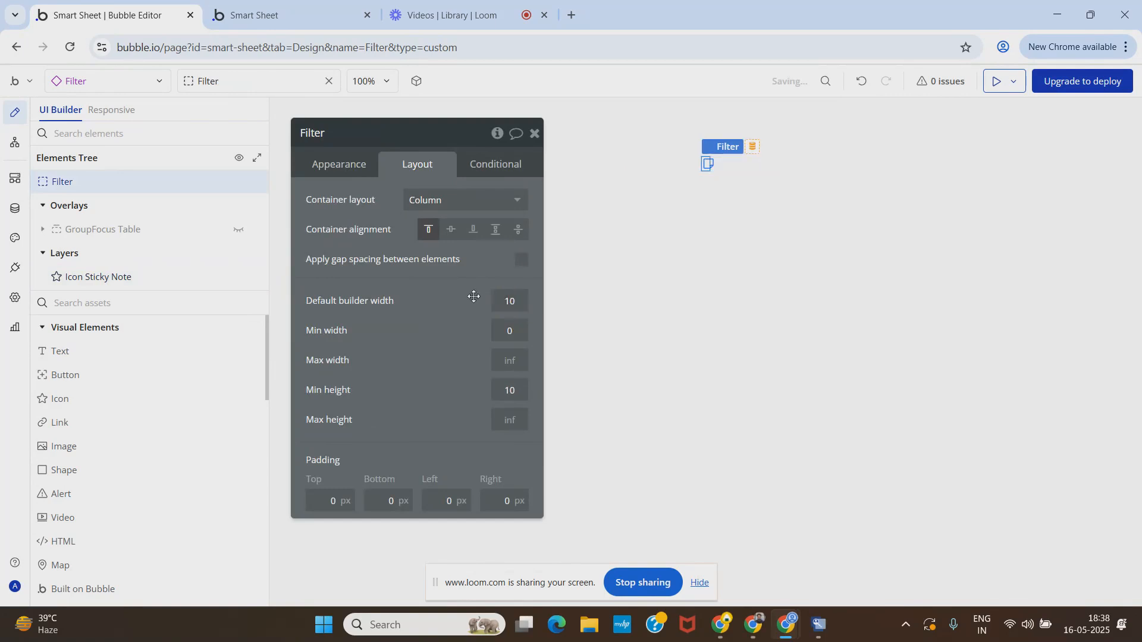
left_click(535, 133)
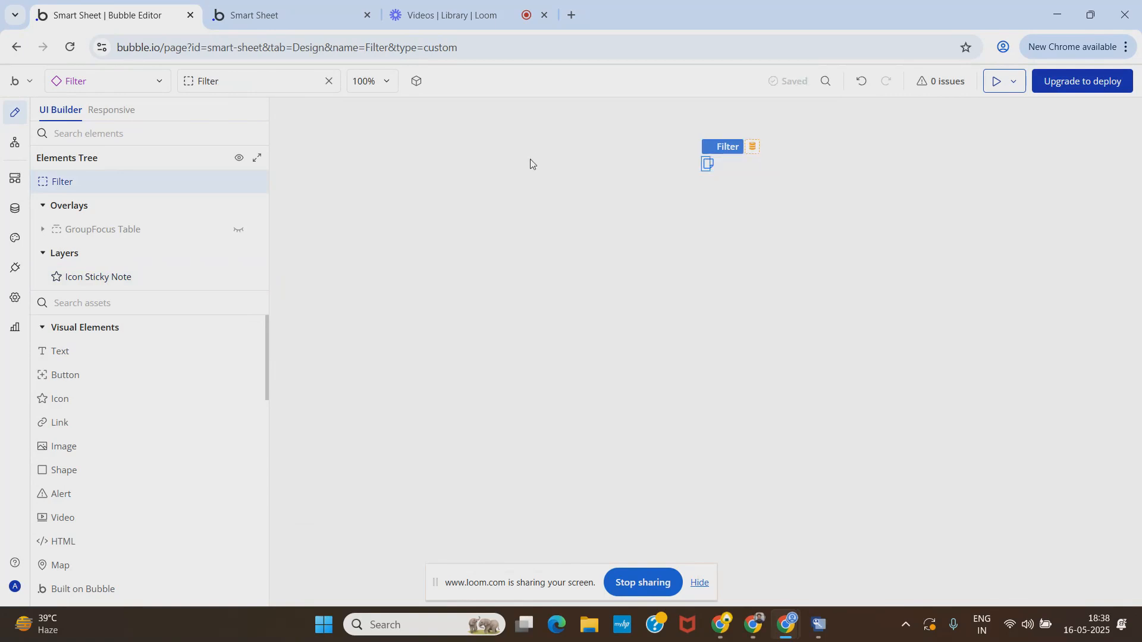
Add a button to the Filter reusable element beneath the sticky note icon.
left_click(111, 277)
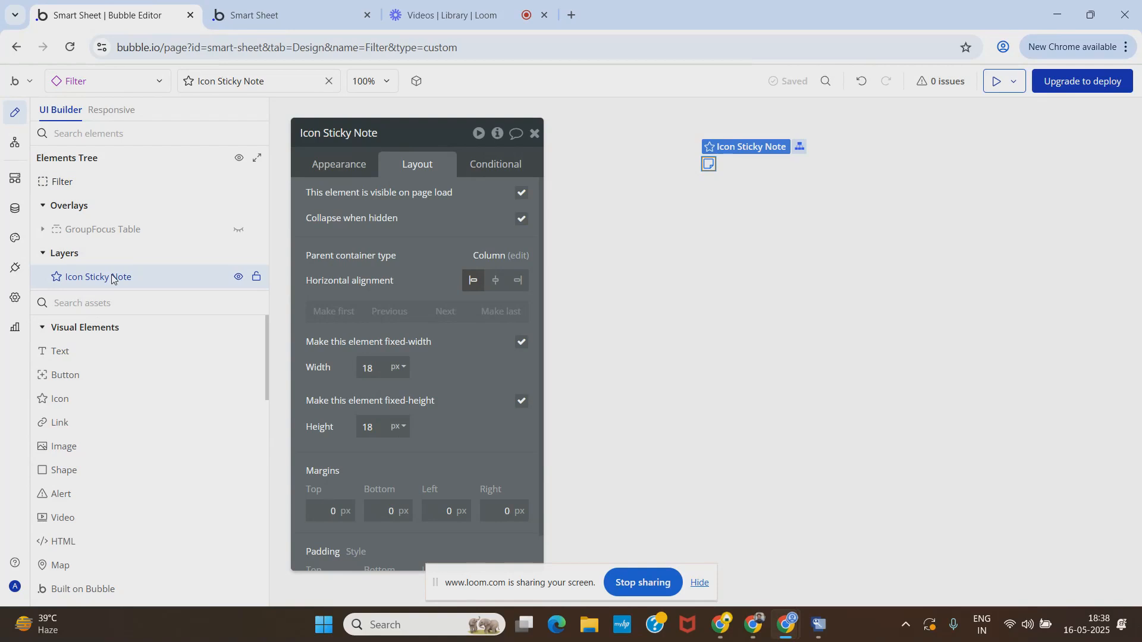
type("But")
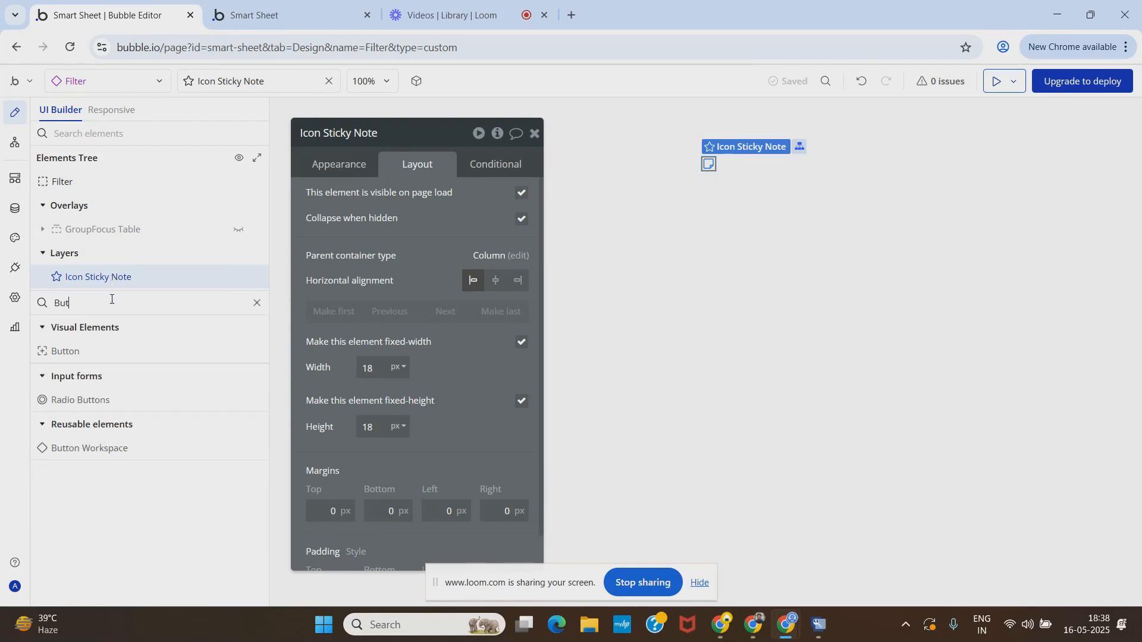
left_click_drag(60, 354, 718, 178)
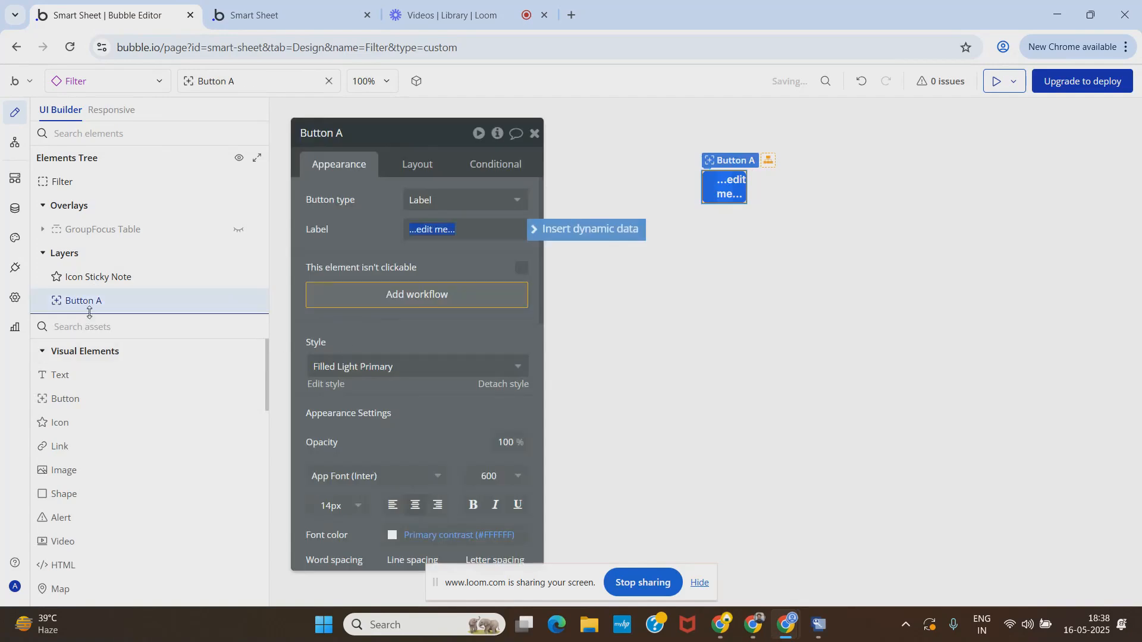
Set the new button's type to Icon and label, with the label Filter and the Phosphor Funnel icon.
left_click(440, 204)
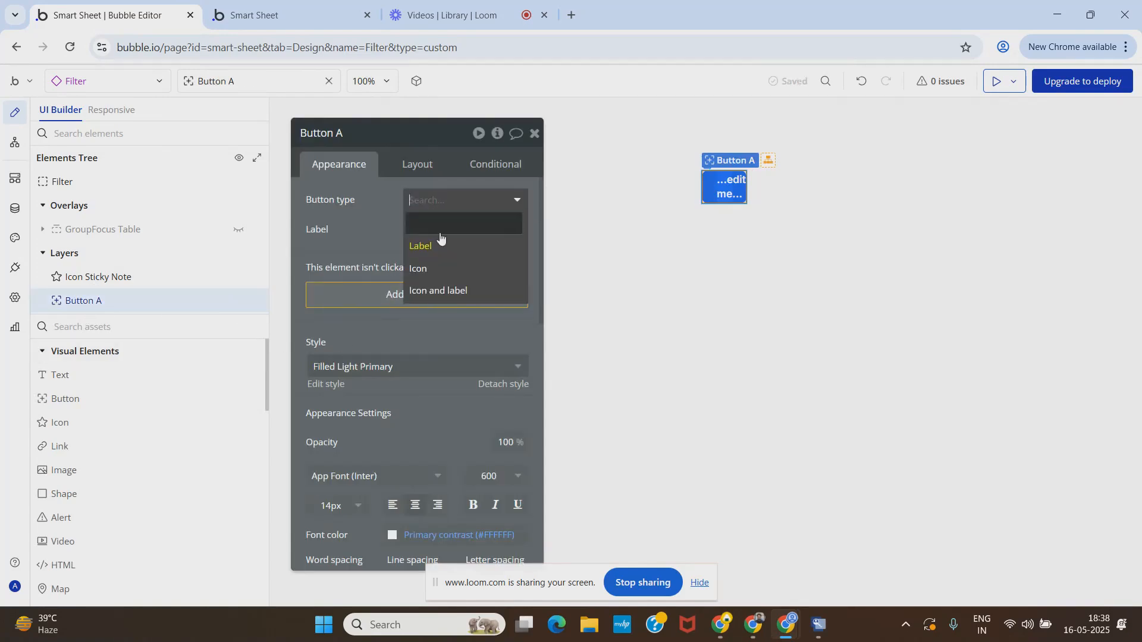
left_click(450, 295)
left_click(437, 258)
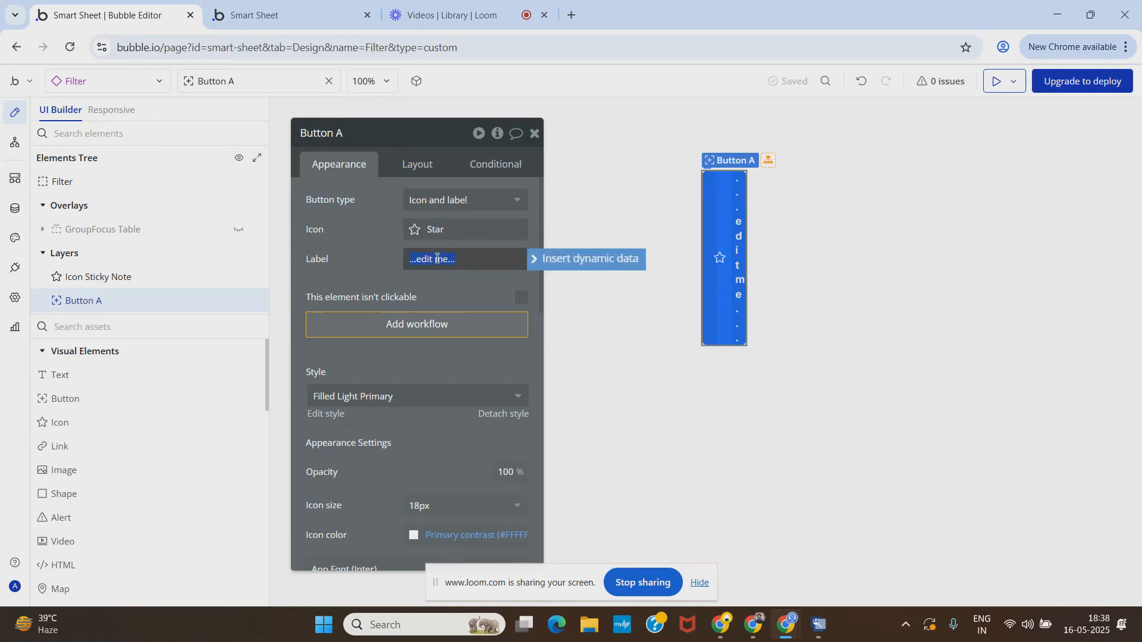
type("Filter")
left_click(383, 257)
left_click(416, 229)
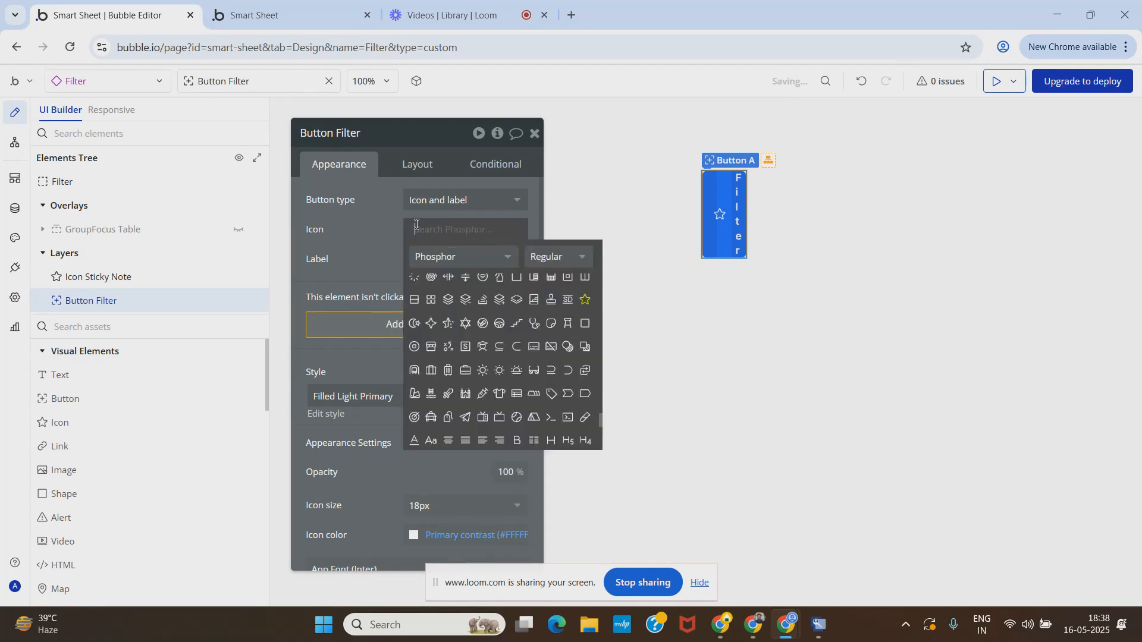
type("fun")
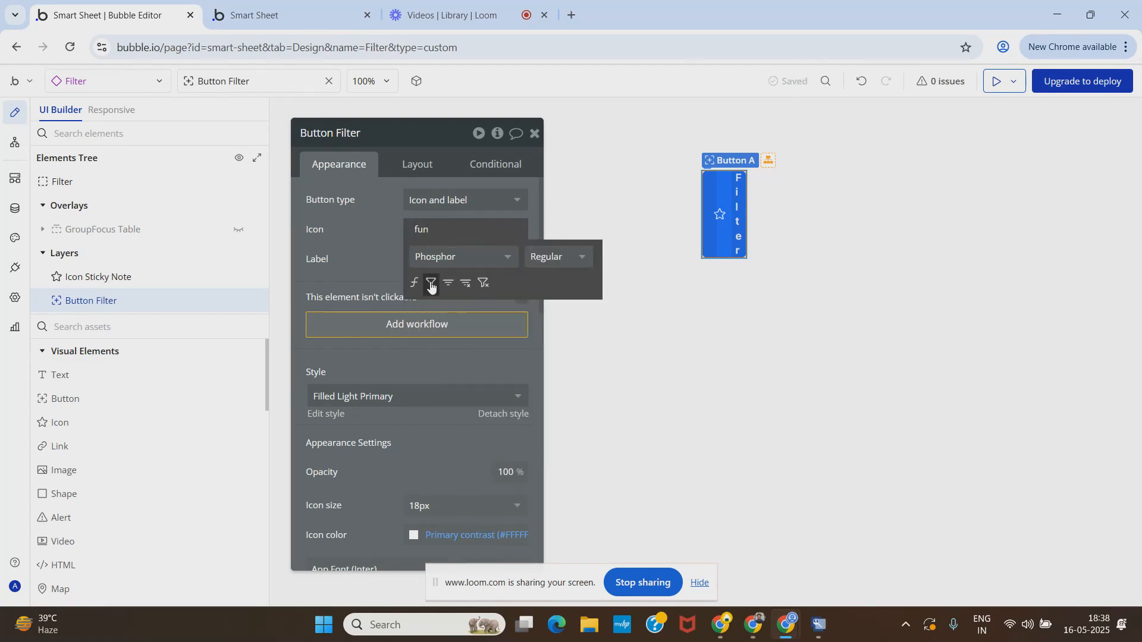
left_click(431, 281)
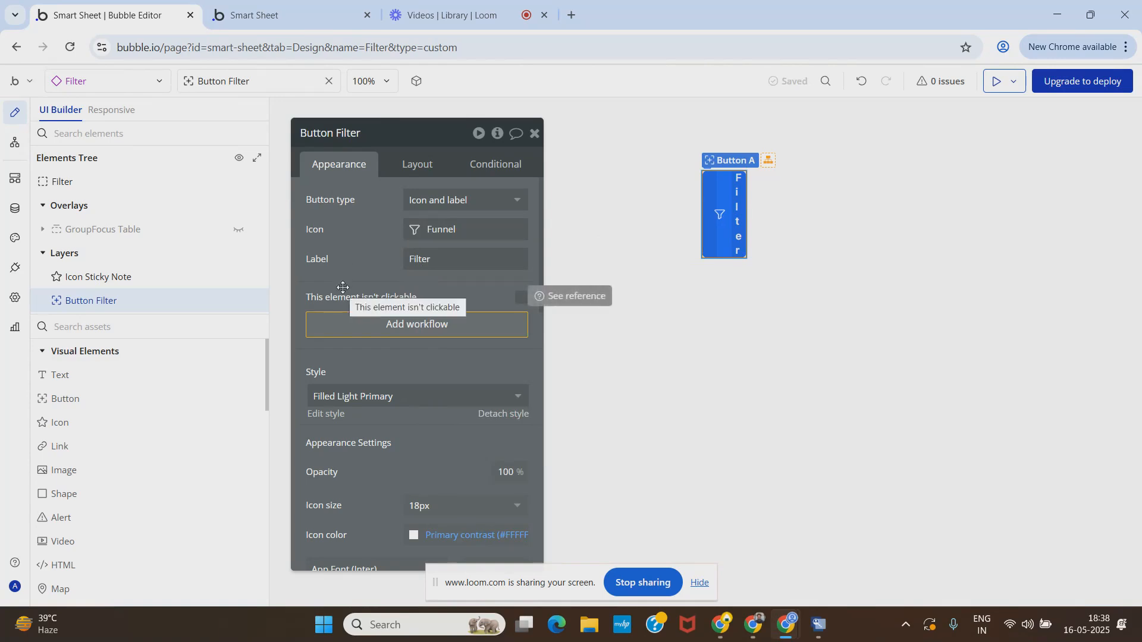
Detach the Filter button's style and open its background color for editing.
left_click(503, 414)
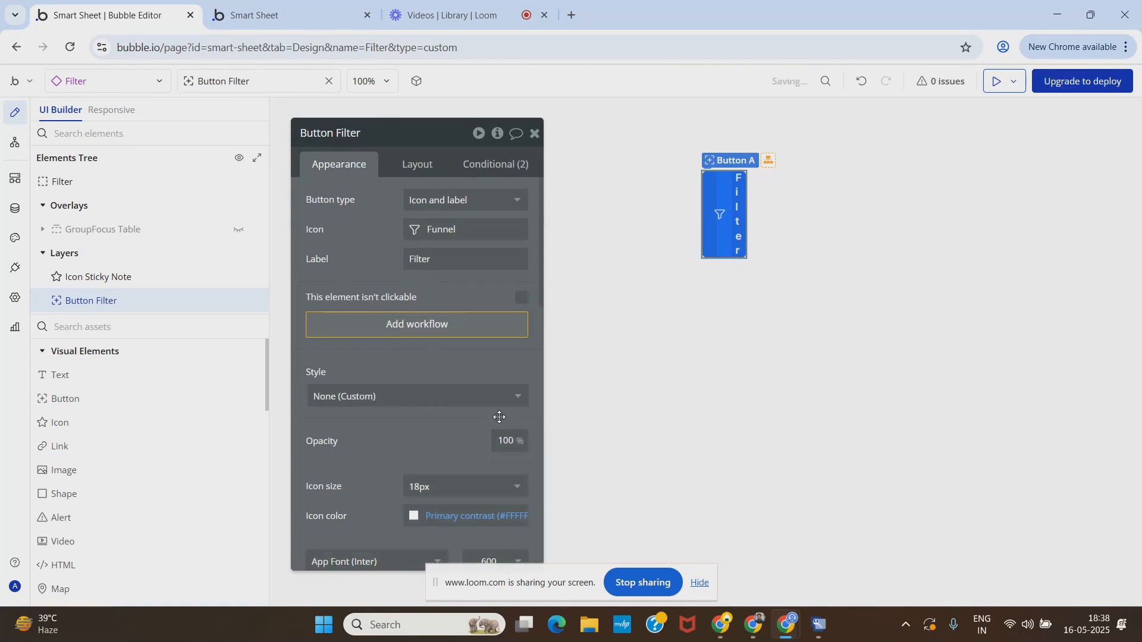
scroll(384, 262, "down", 3)
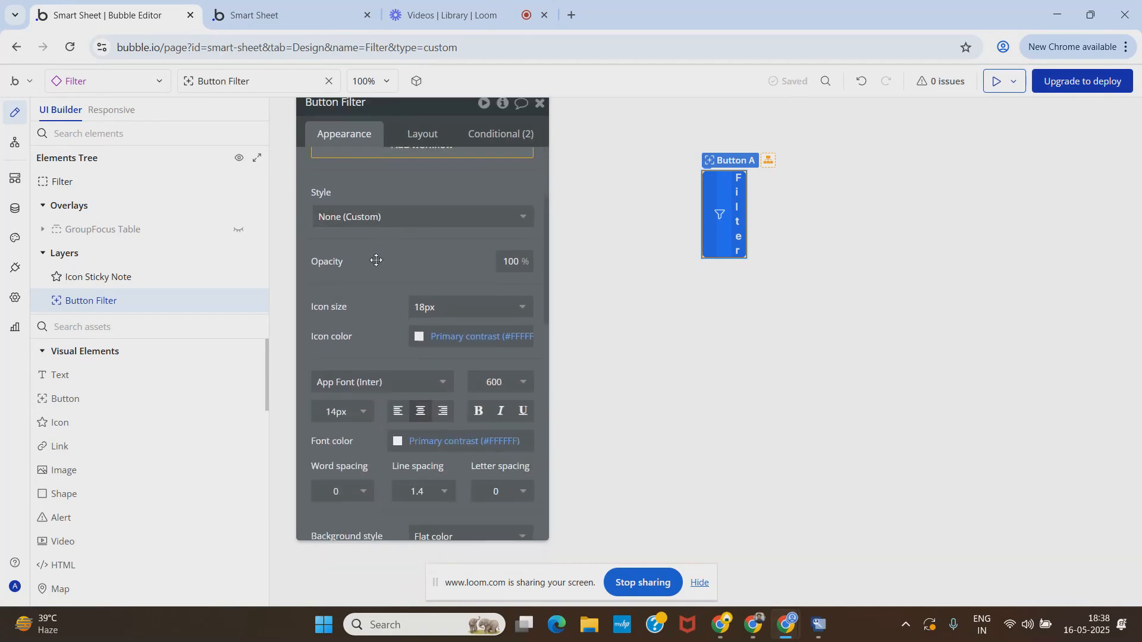
scroll(376, 260, "down", 2)
scroll(378, 323, "down", 2)
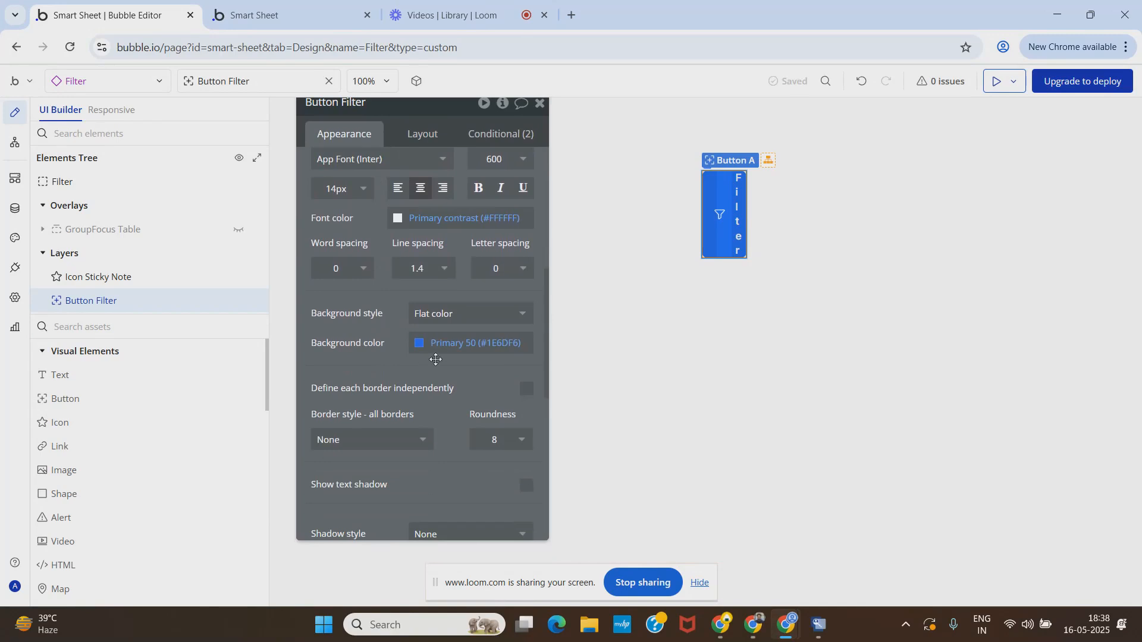
left_click(418, 344)
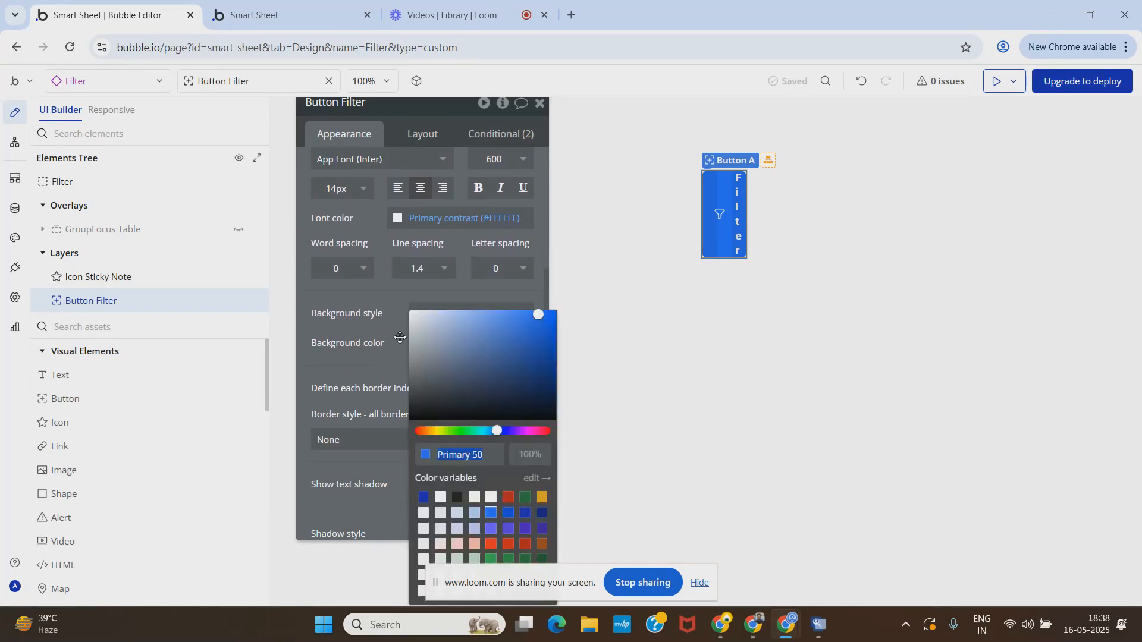
scroll(386, 324, "down", 1)
Reload the Smart Sheet preview page and return to the Bubble editor.
left_click(280, 15)
key("F5")
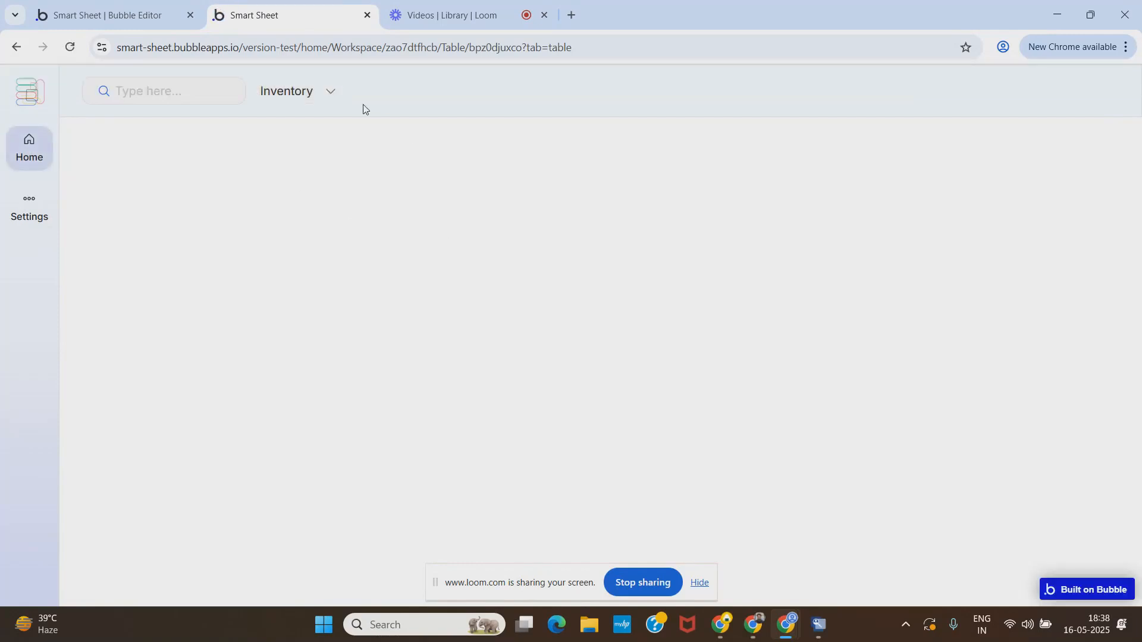
left_click(119, 18)
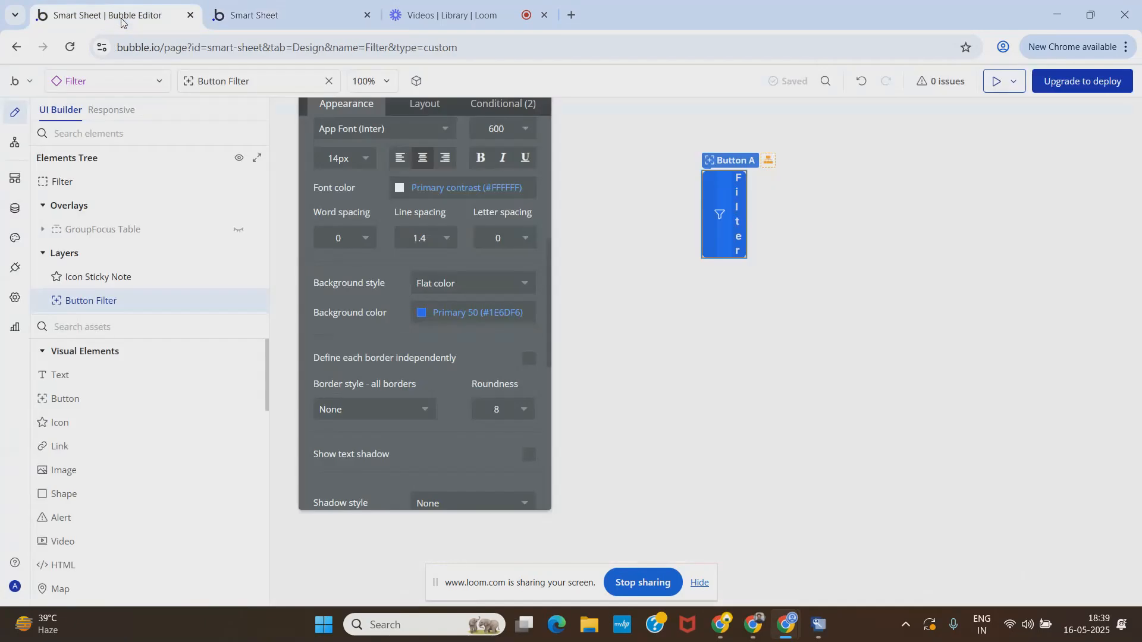
Set the Filter button's background color to the Secondary 20 variable (#E9EBFB), after trying Primary 10 and Secondary 30.
left_click(451, 321)
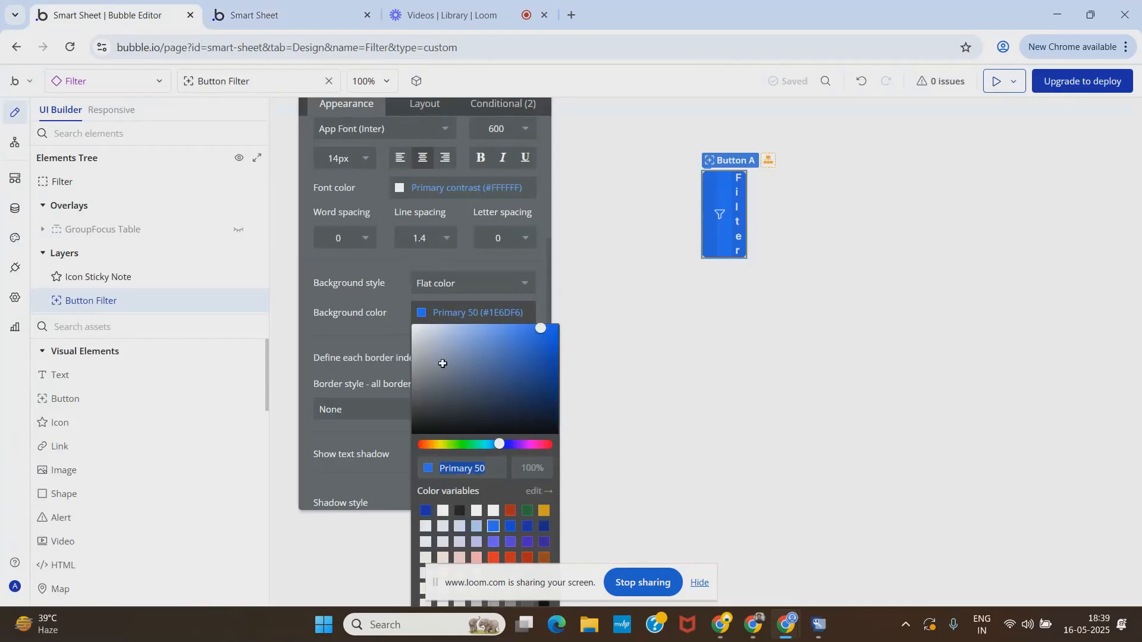
left_click(441, 530)
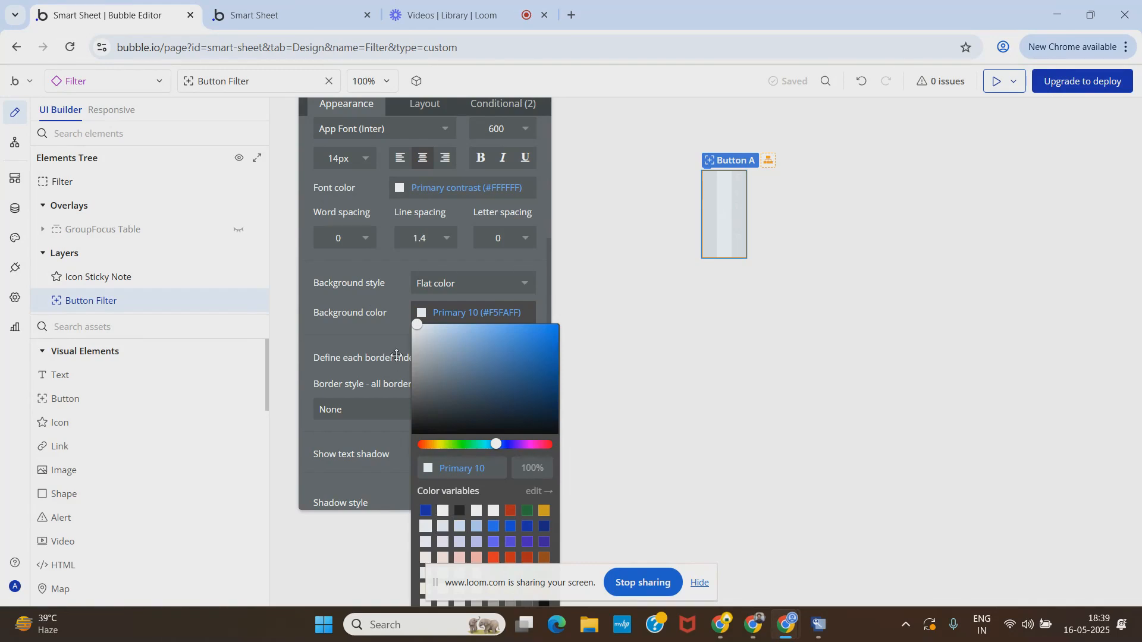
left_click(406, 372)
scroll(406, 372, "down", 1)
left_click(423, 271)
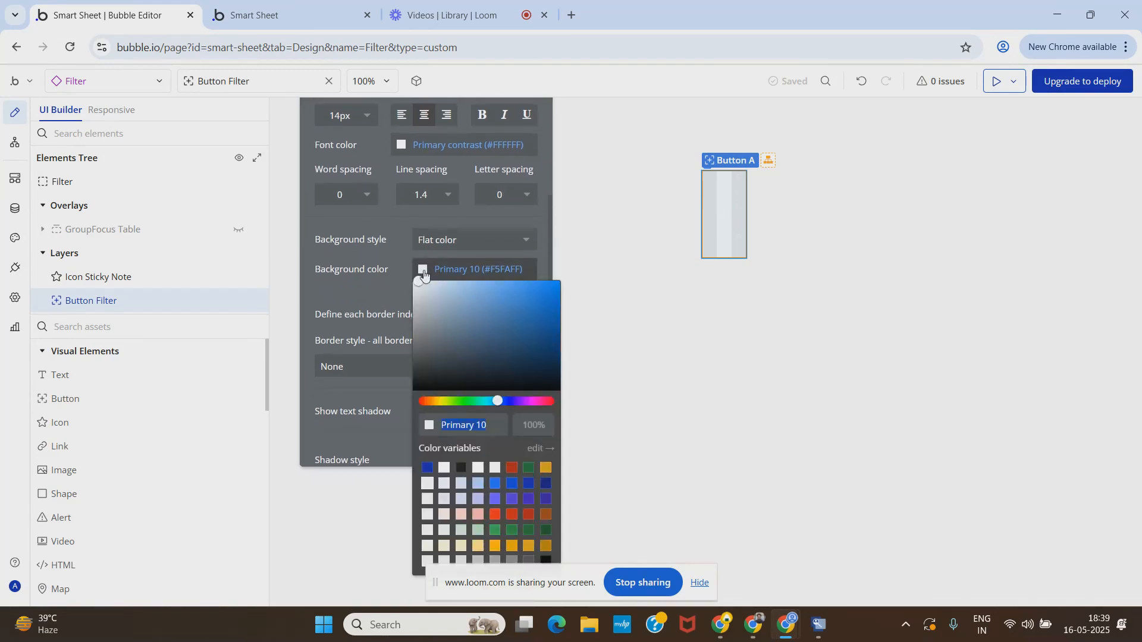
left_click(461, 501)
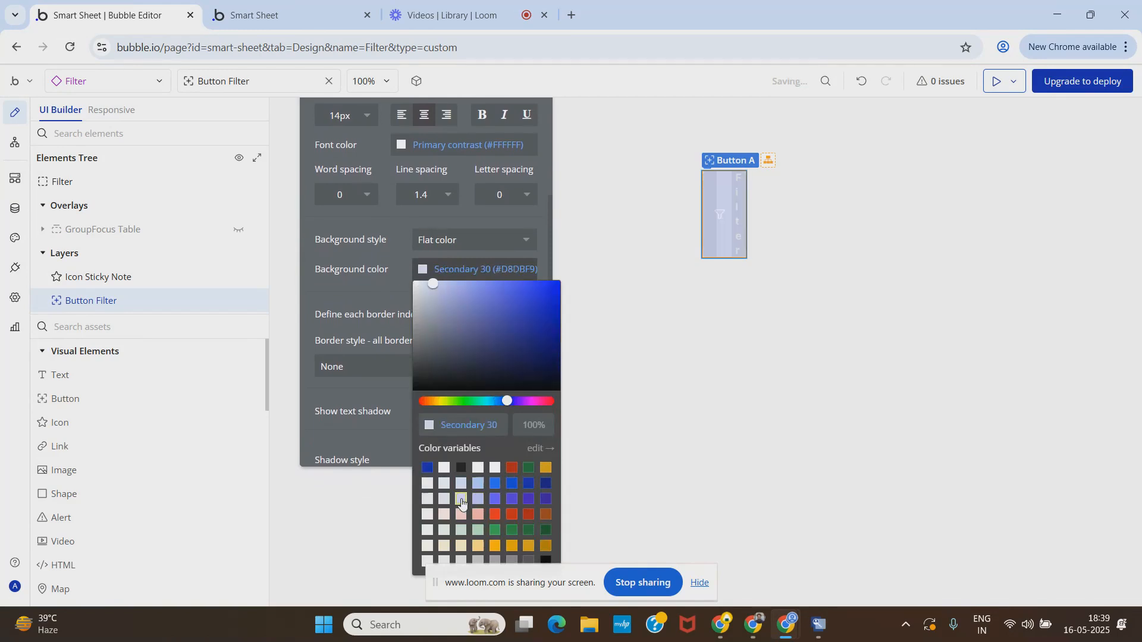
left_click(444, 500)
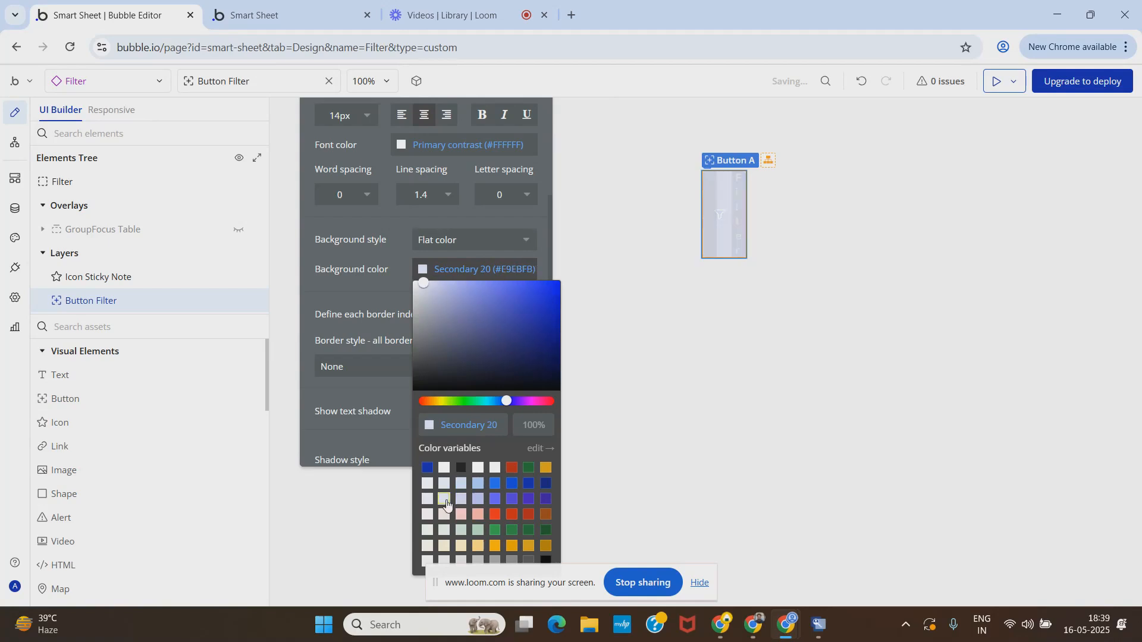
left_click(367, 249)
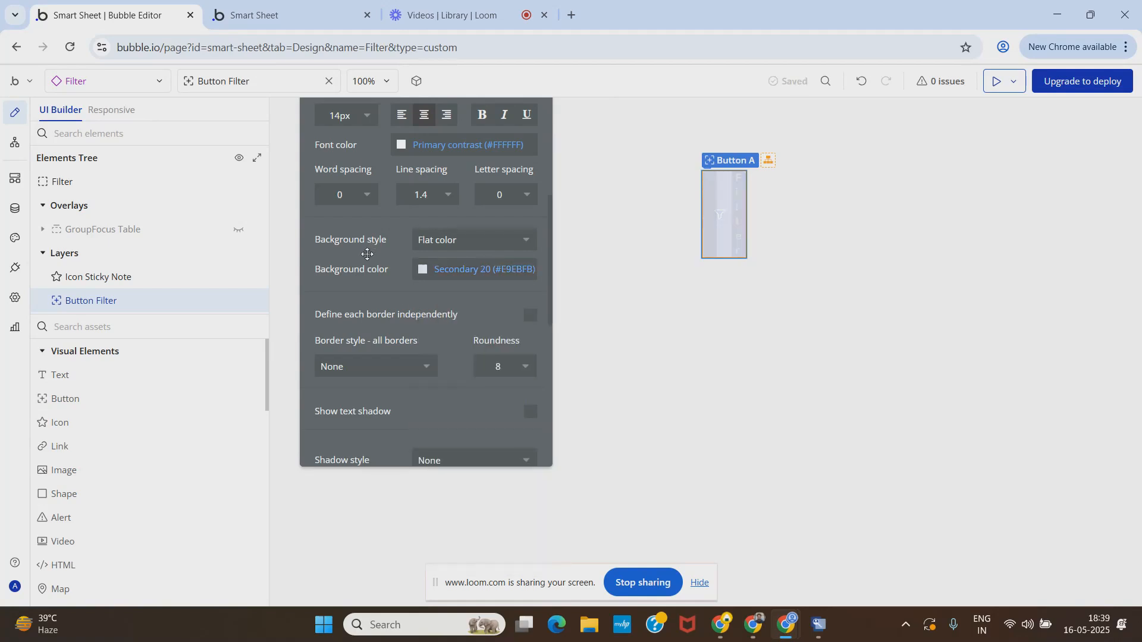
Set both the icon color and the font color of the Filter button to the Text variable (#1A1A1A).
scroll(411, 229, "up", 3)
left_click(422, 190)
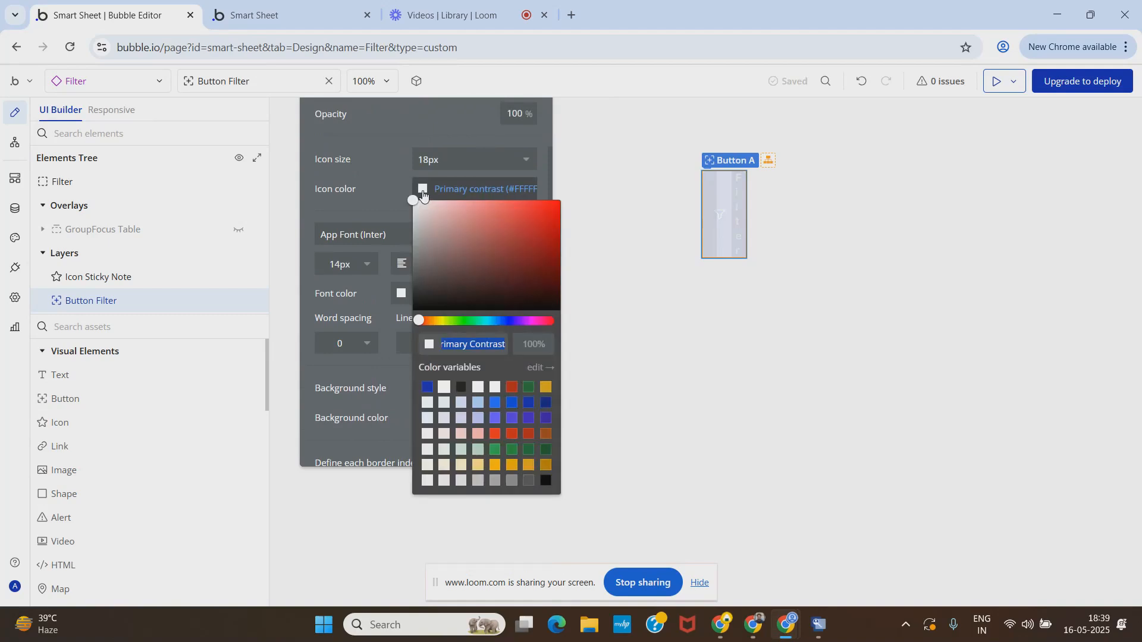
left_click(461, 387)
left_click(380, 193)
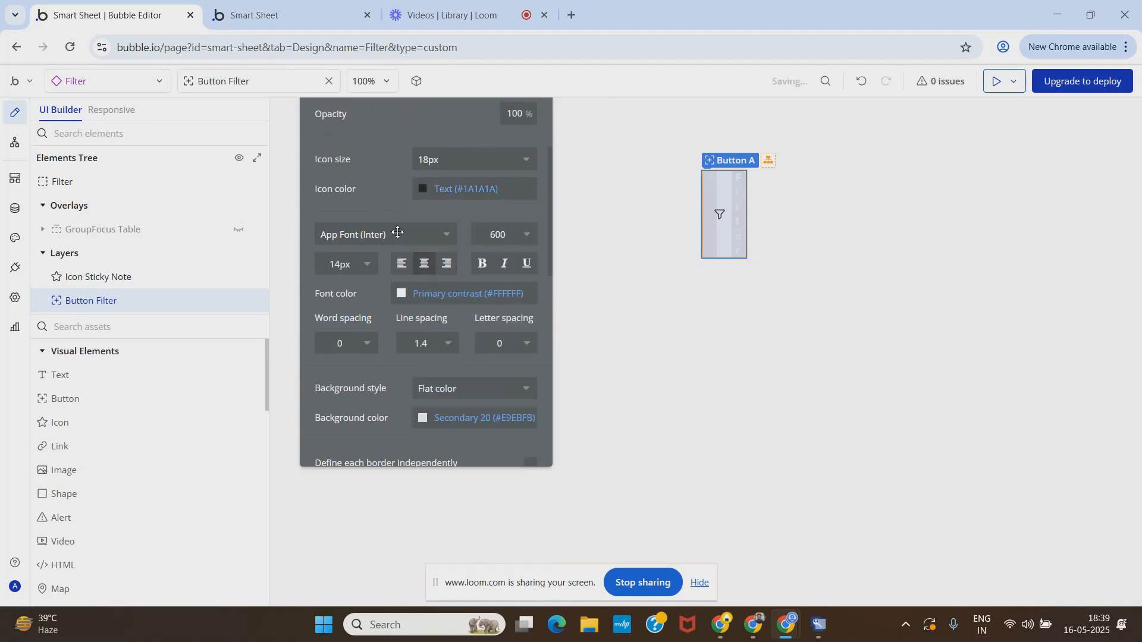
left_click(399, 293)
left_click(439, 492)
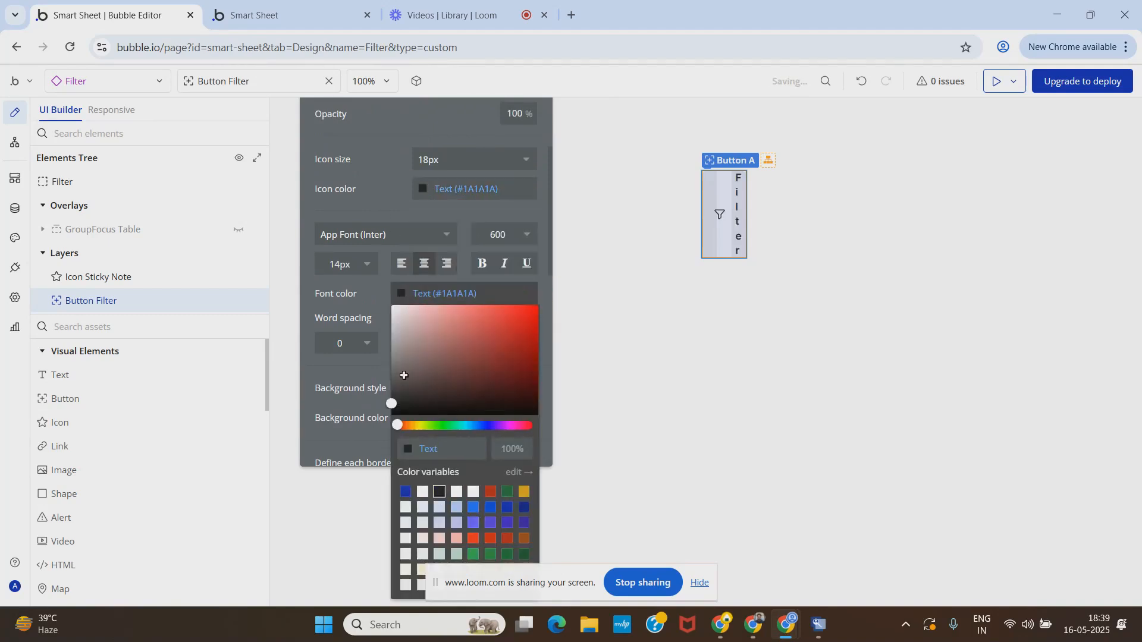
left_click(369, 187)
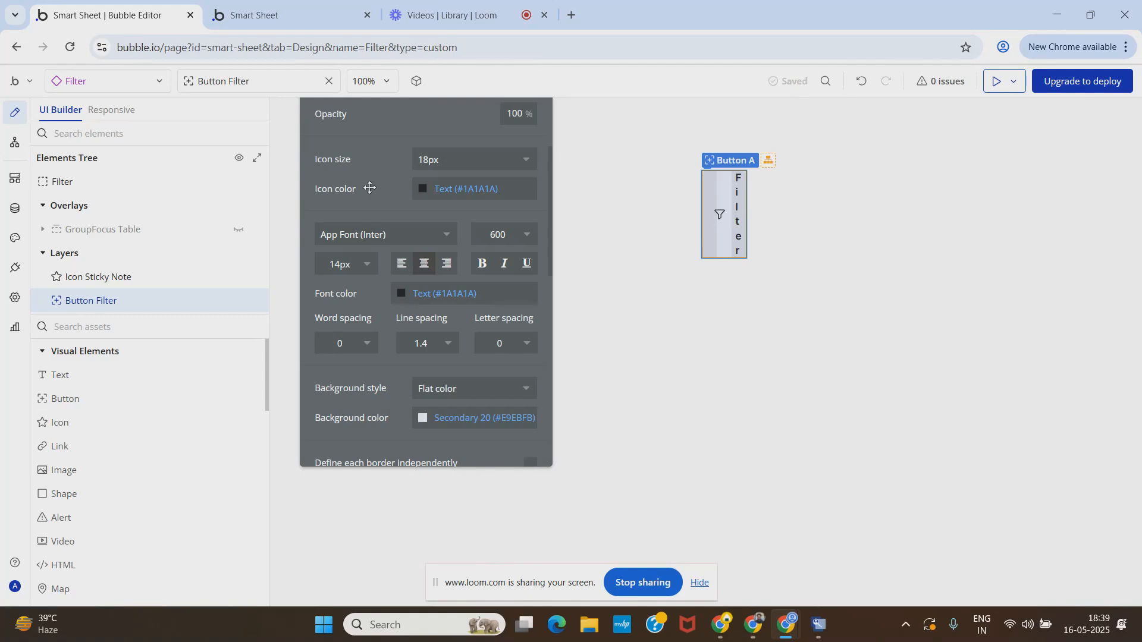
Set the Filter button's minimum height to 40 px and its minimum width to 100 px.
scroll(372, 192, "up", 5)
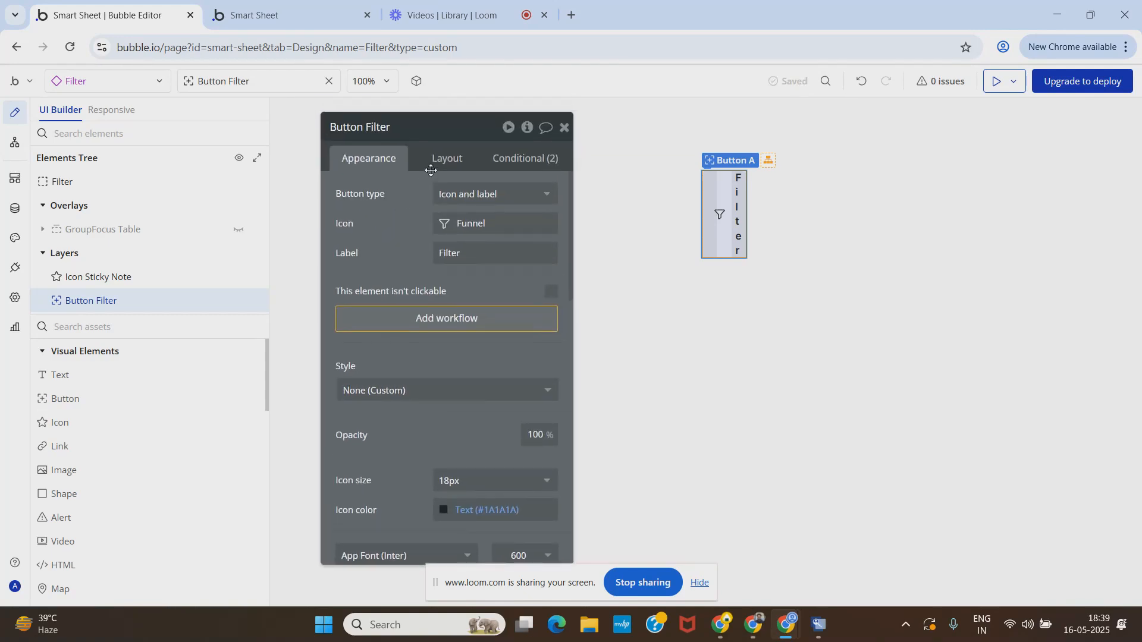
left_click(442, 159)
scroll(423, 377, "down", 3)
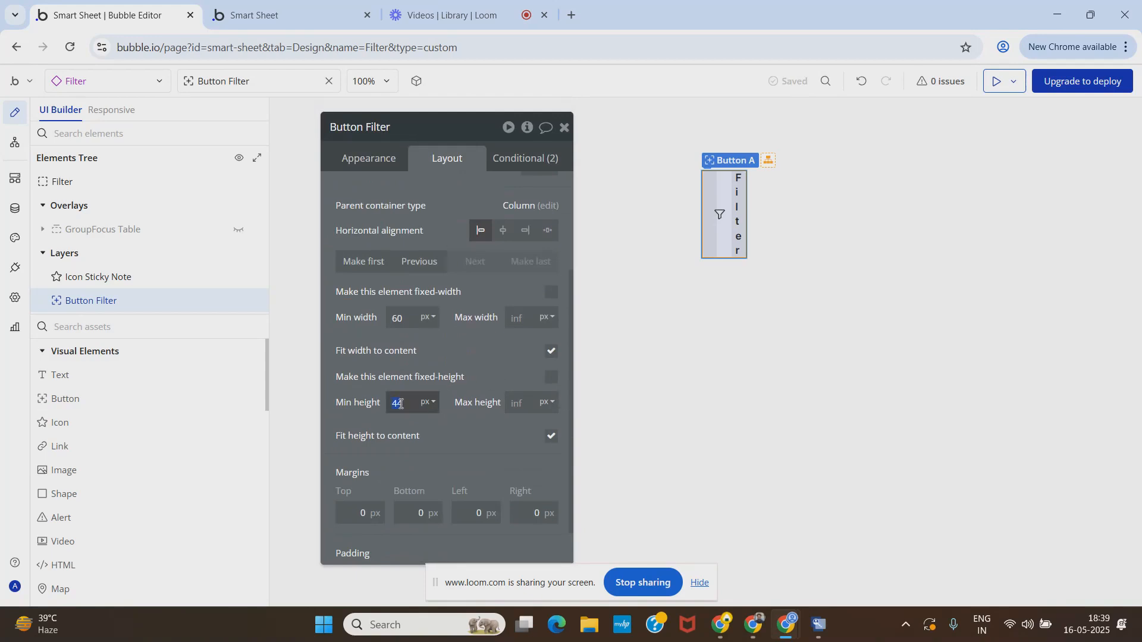
left_click(469, 356)
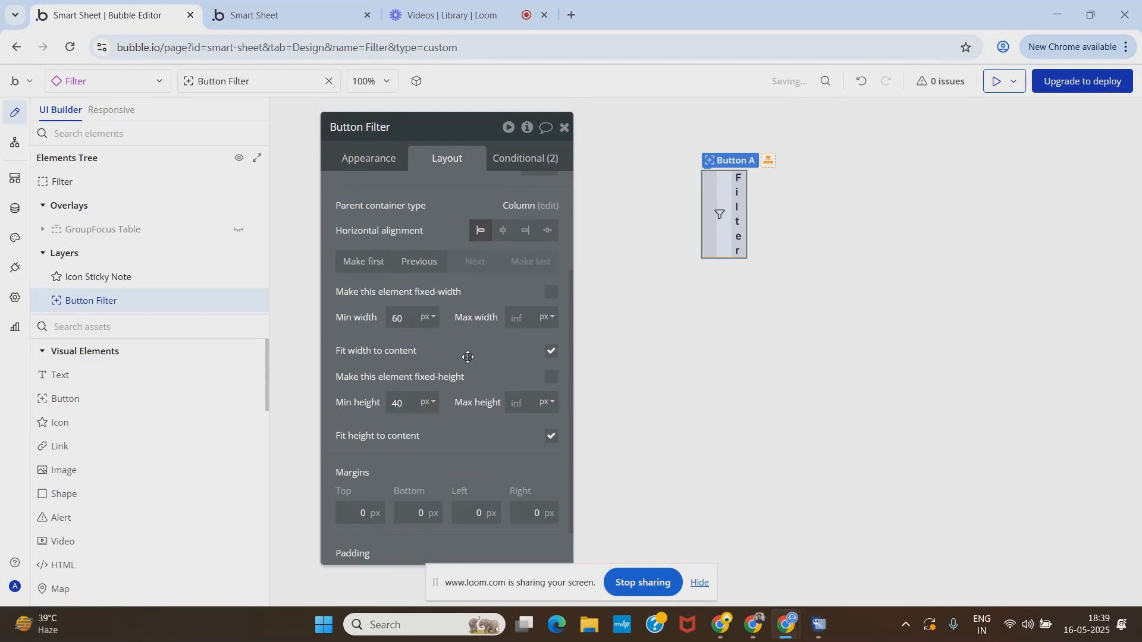
left_click(407, 321)
type("100")
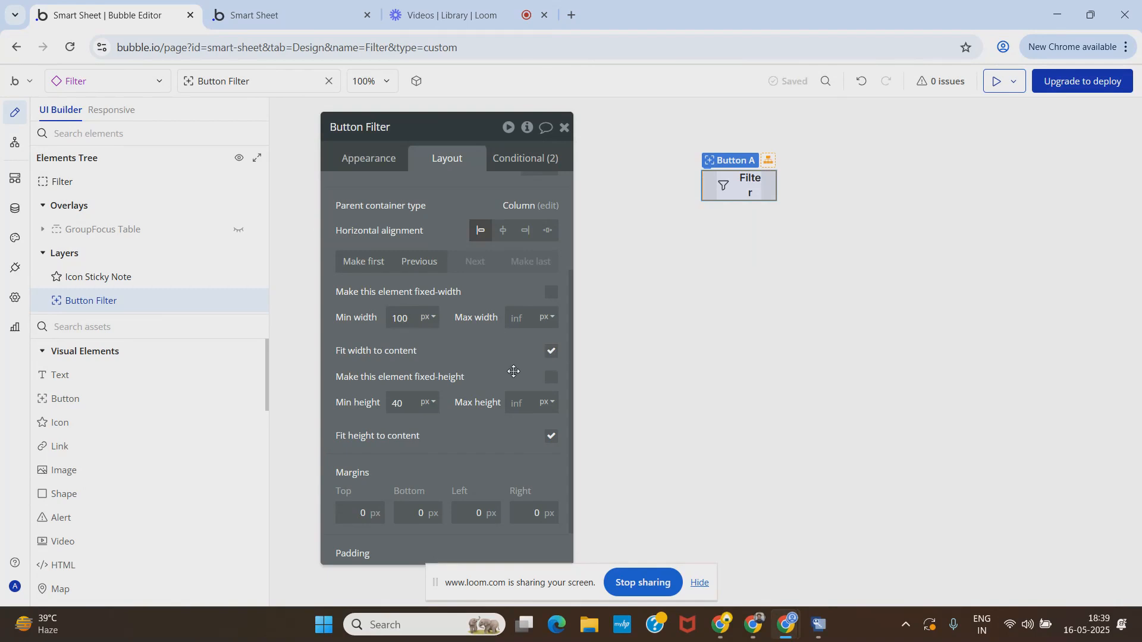
Set the left and right padding of the Filter button to 0 px.
scroll(476, 512, "down", 1)
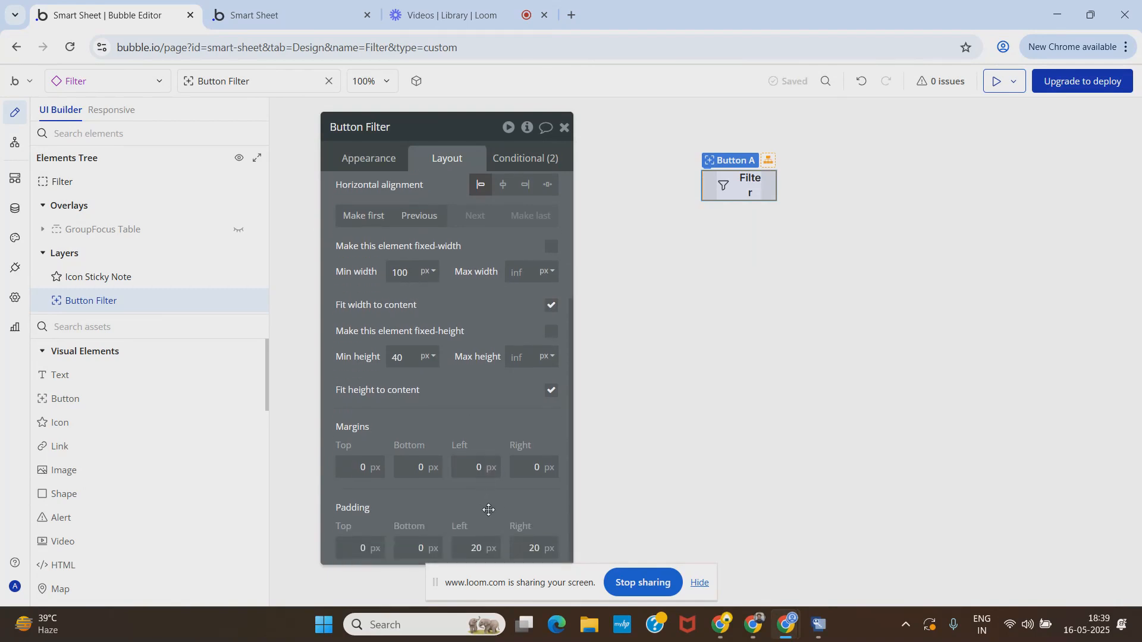
left_click(485, 543)
double_click(536, 547)
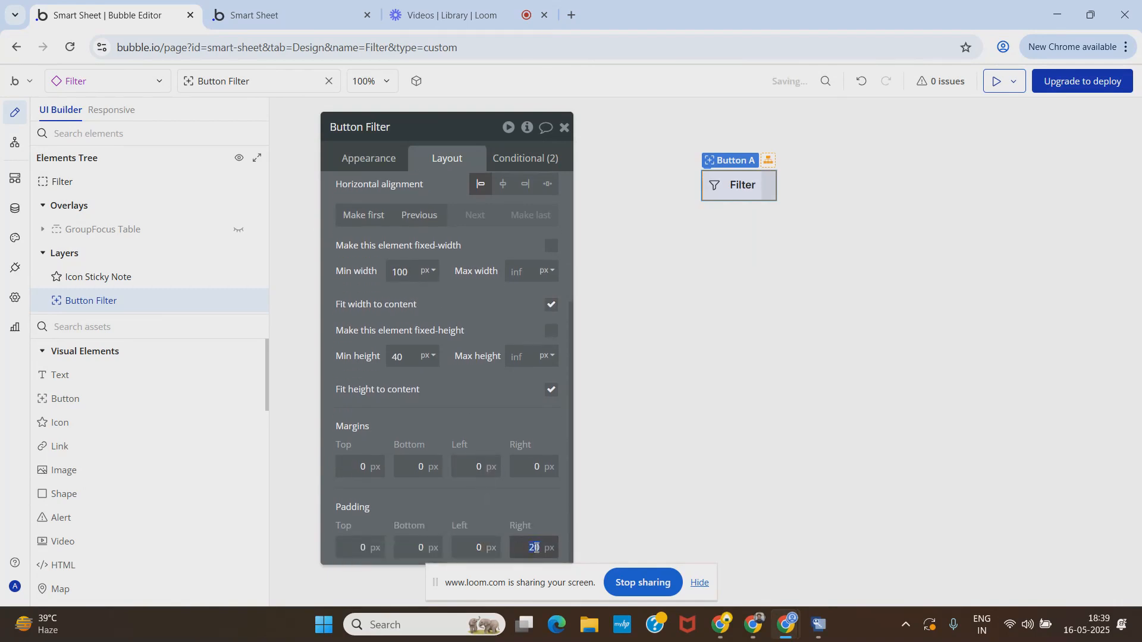
type("0")
left_click(539, 517)
Set the gap between the Filter button's icon and label to 4.
scroll(452, 328, "up", 4)
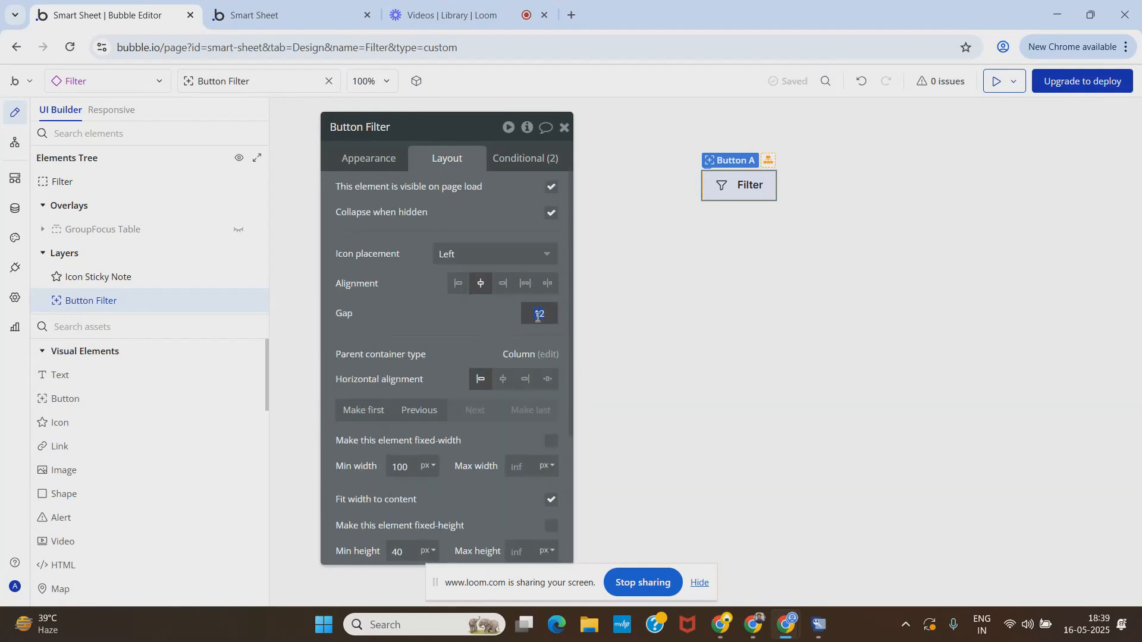
left_click(485, 320)
type("4")
left_click(458, 318)
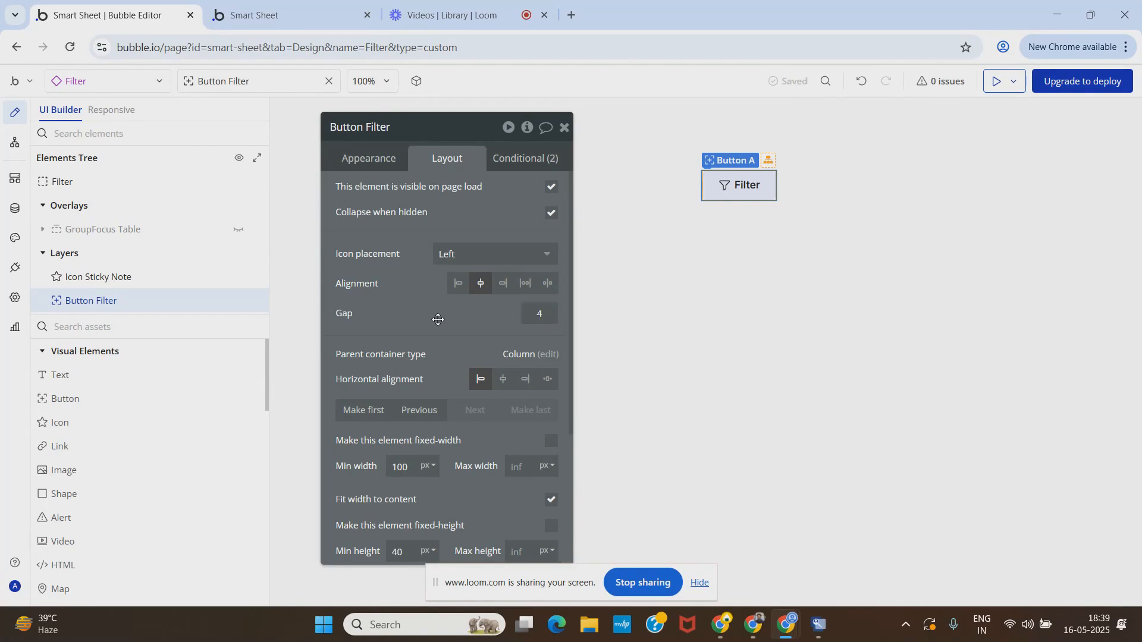
Set the Filter button's height to 36 px and make the element fixed-height.
scroll(439, 319, "down", 3)
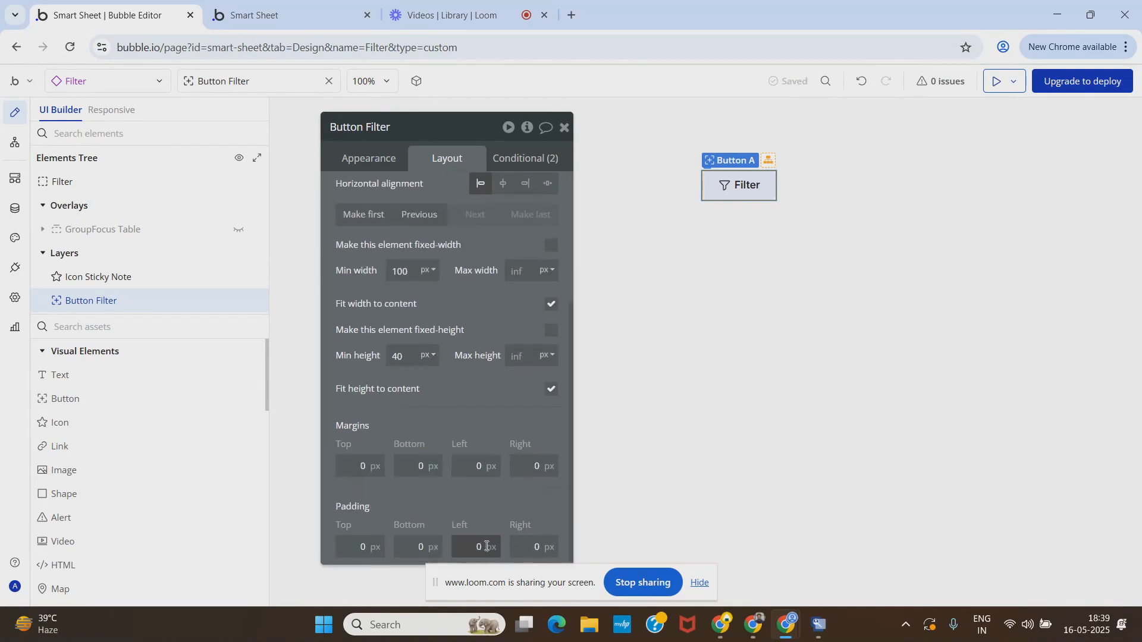
scroll(462, 390, "up", 2)
scroll(535, 345, "down", 1)
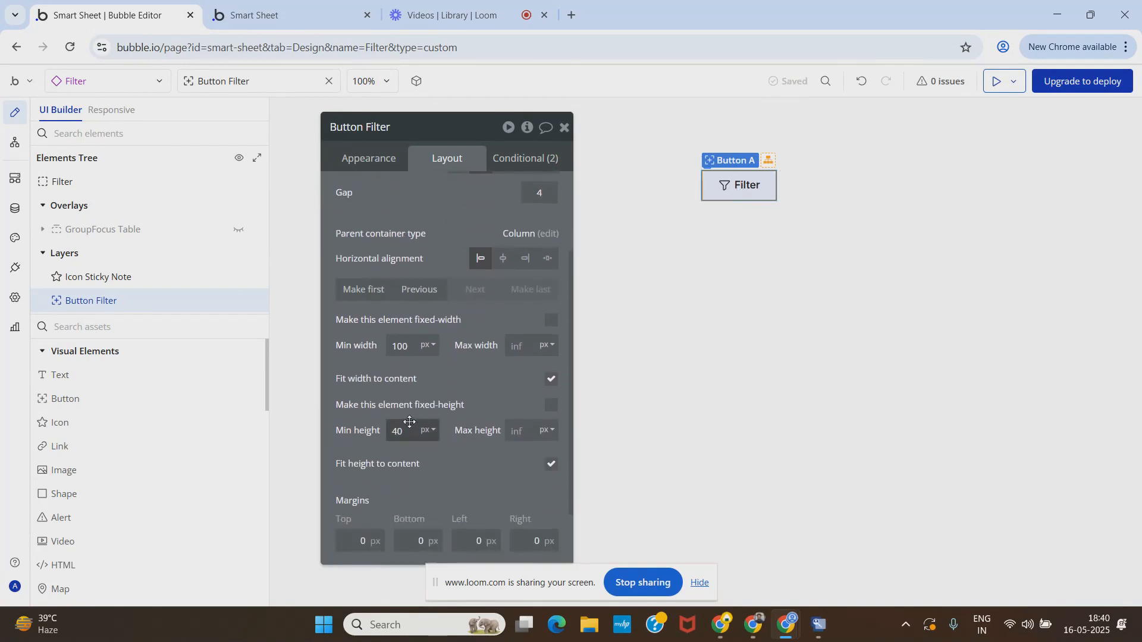
type("36")
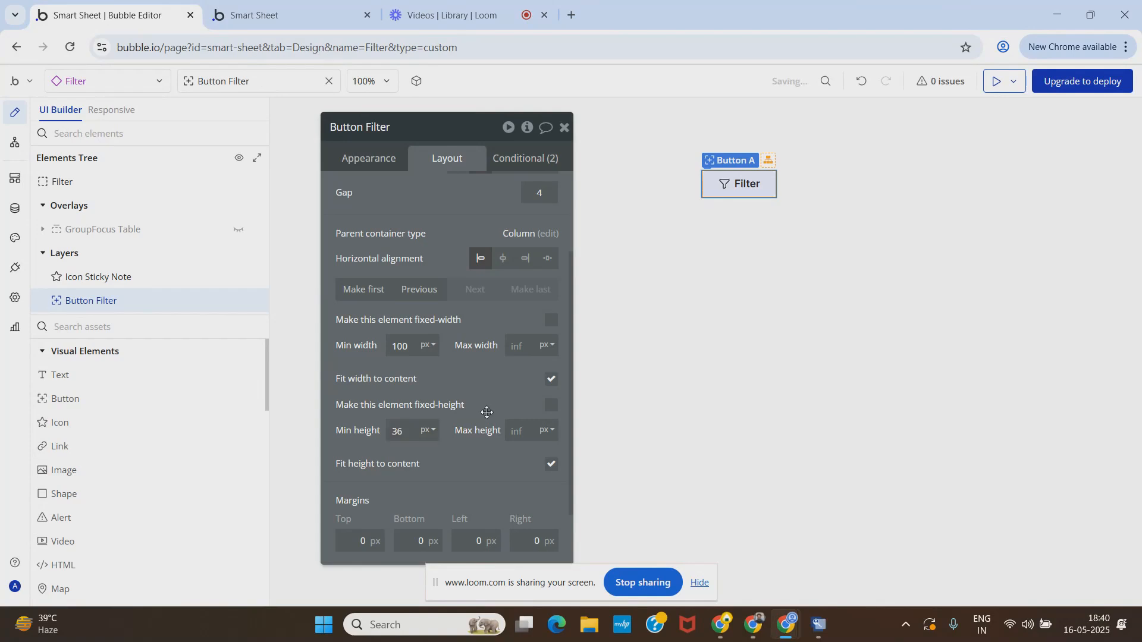
left_click(551, 406)
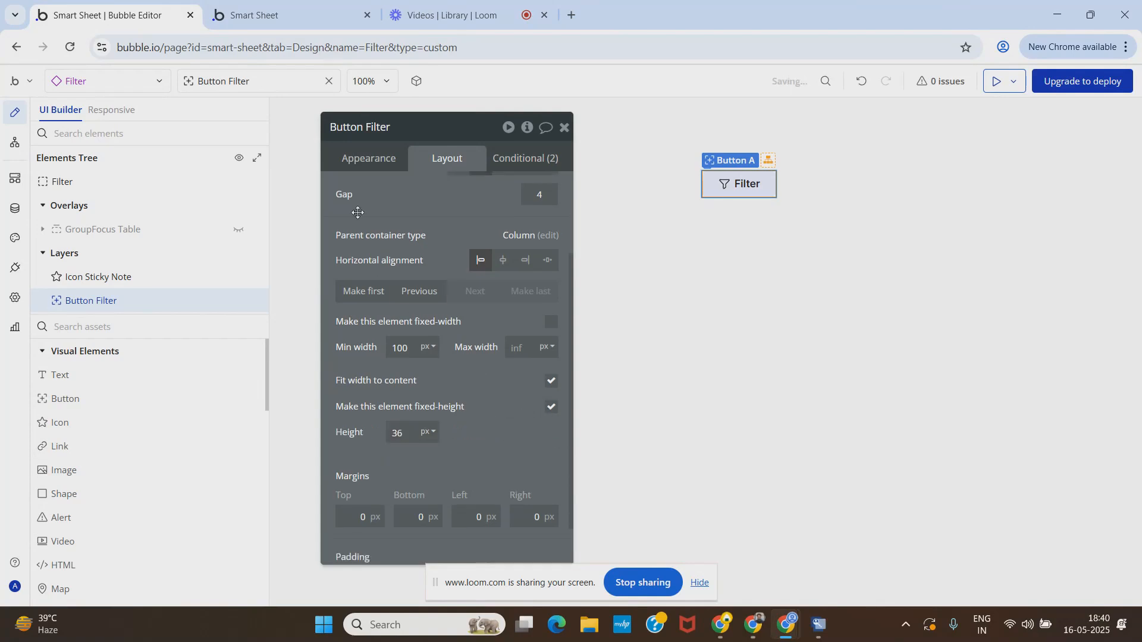
left_click(355, 160)
scroll(521, 381, "down", 10)
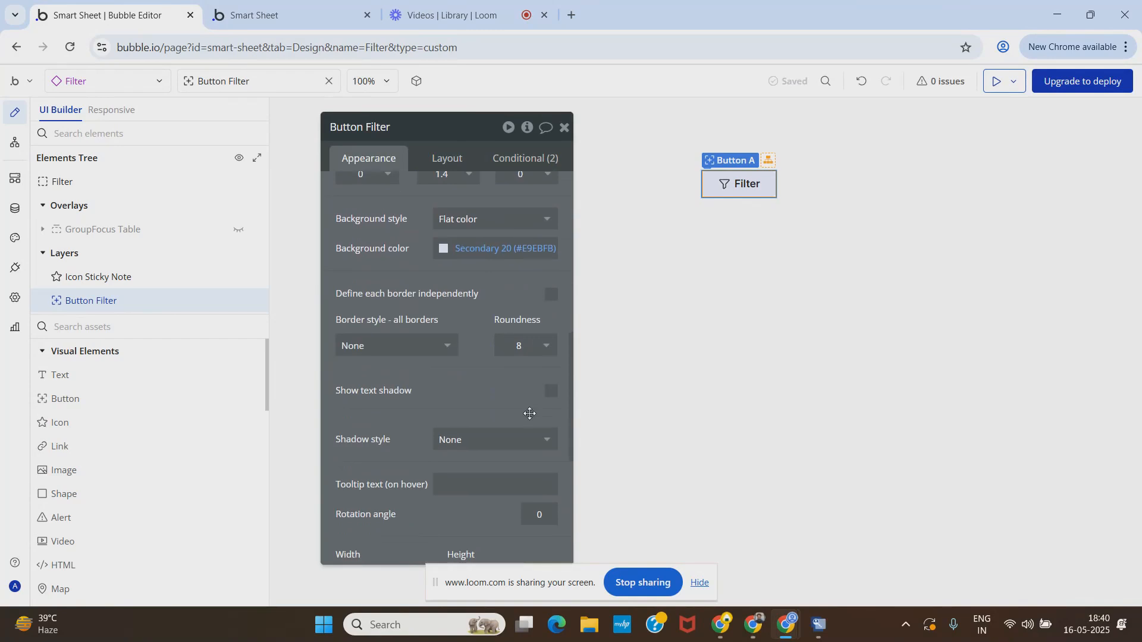
left_click(725, 306)
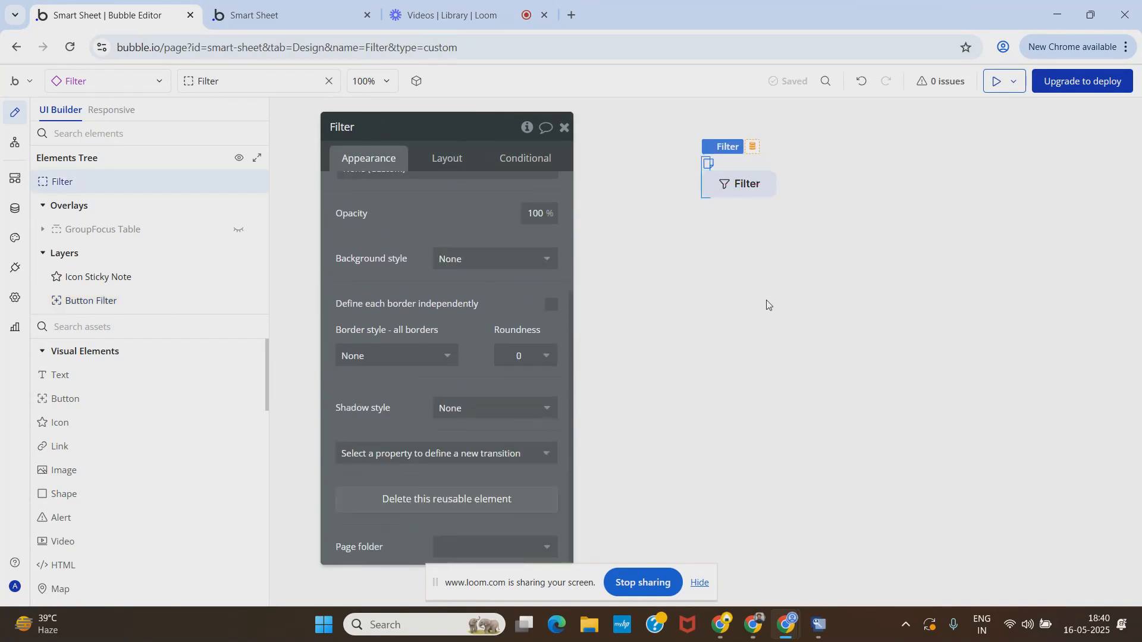
Delete the sticky note icon from the Filter reusable element.
left_click(120, 277)
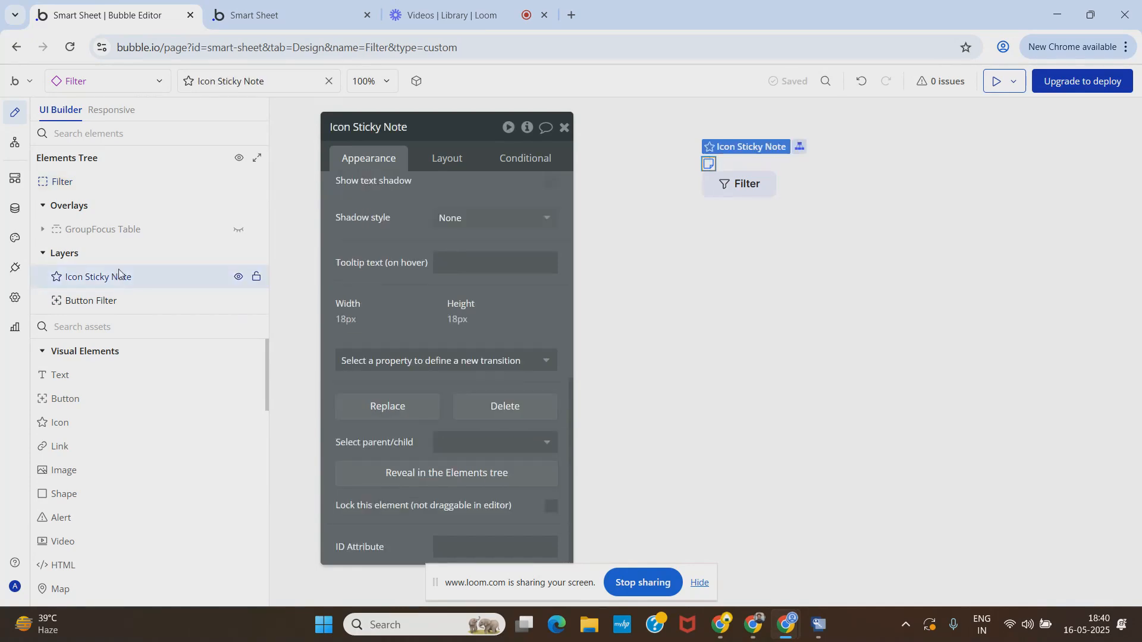
right_click(255, 277)
left_click(317, 322)
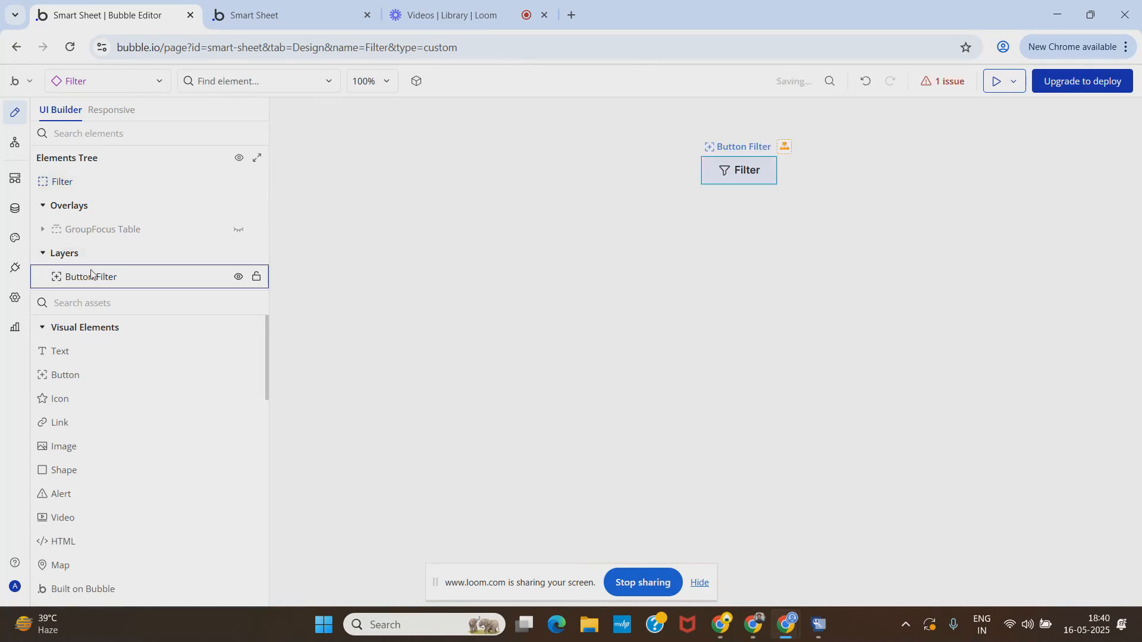
Set the reference element of GroupFocus Table to Button Filter.
left_click(96, 230)
left_click(473, 193)
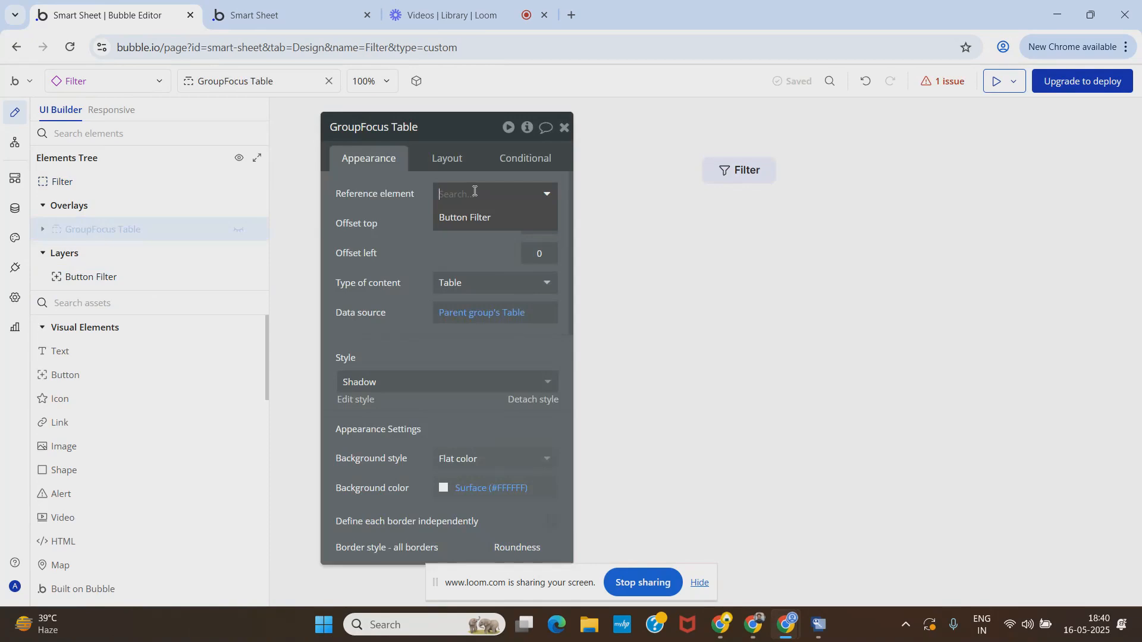
left_click(476, 218)
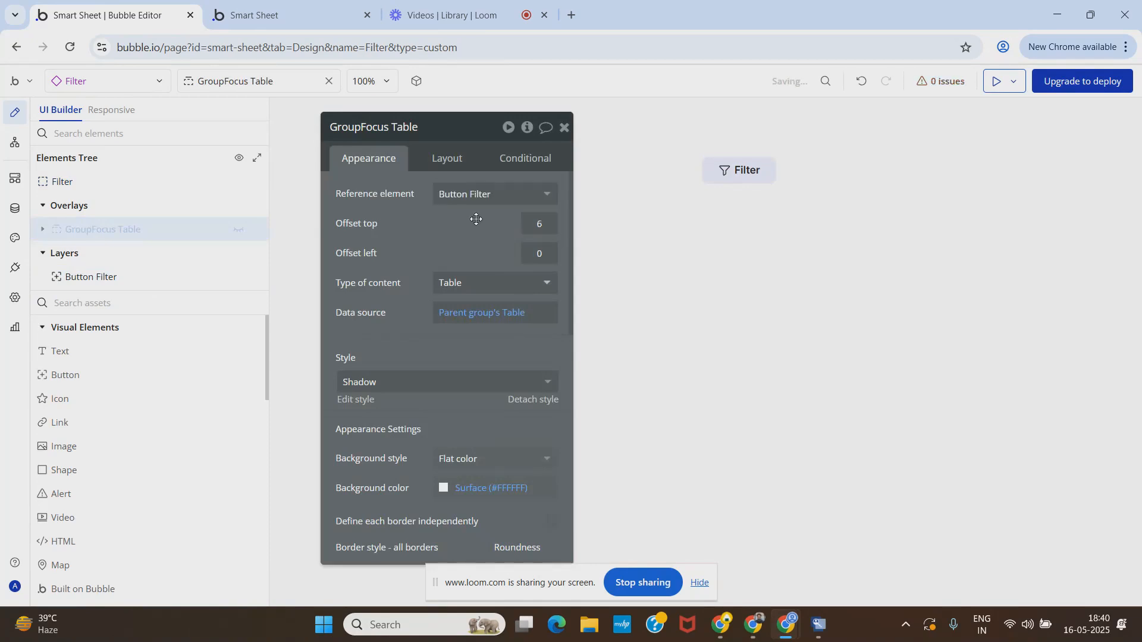
Create a workflow that runs when the Filter button is clicked.
left_click(90, 278)
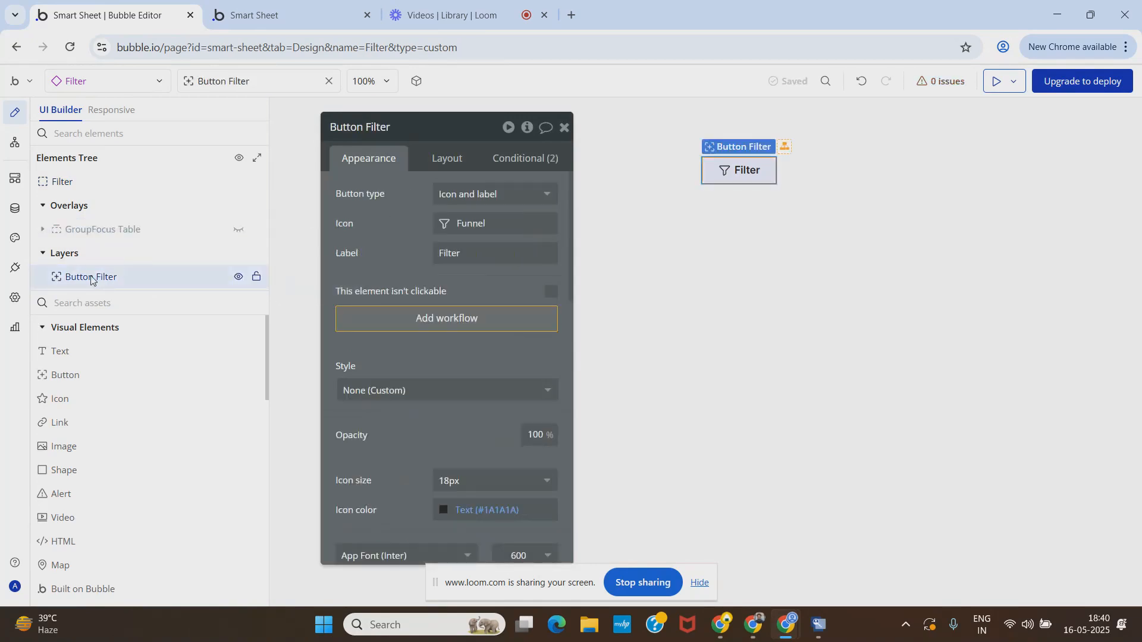
left_click(445, 319)
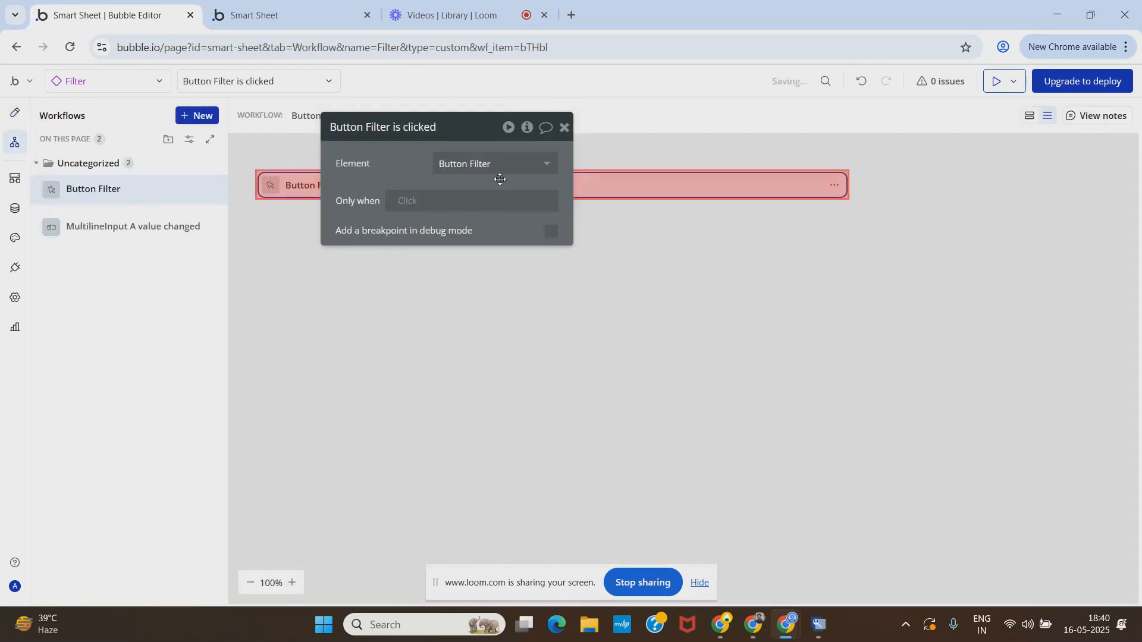
left_click(564, 128)
Add a Show action for GroupFocus Table to the Filter button's click workflow and close its properties.
left_click(550, 216)
type("sho")
left_click(586, 250)
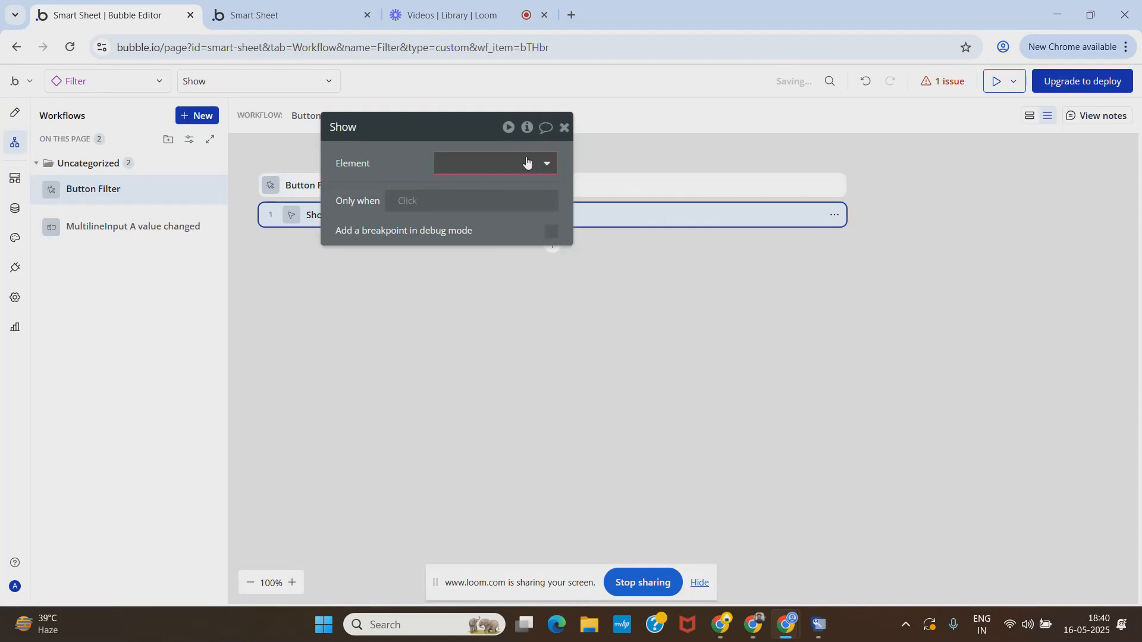
left_click(510, 165)
type("g")
left_click(510, 187)
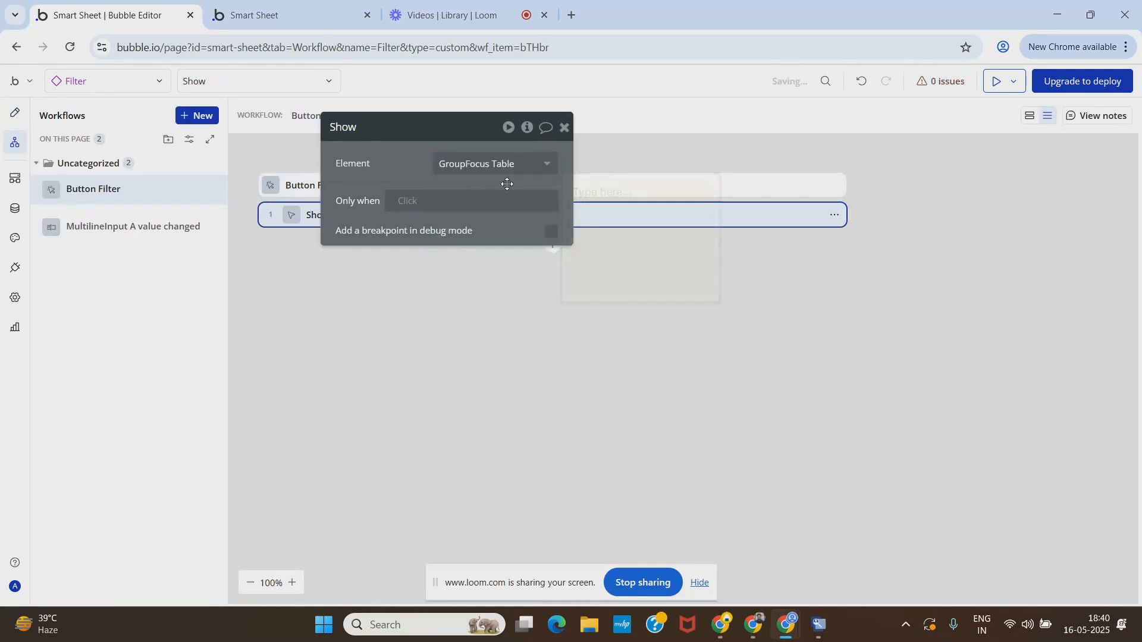
left_click(564, 127)
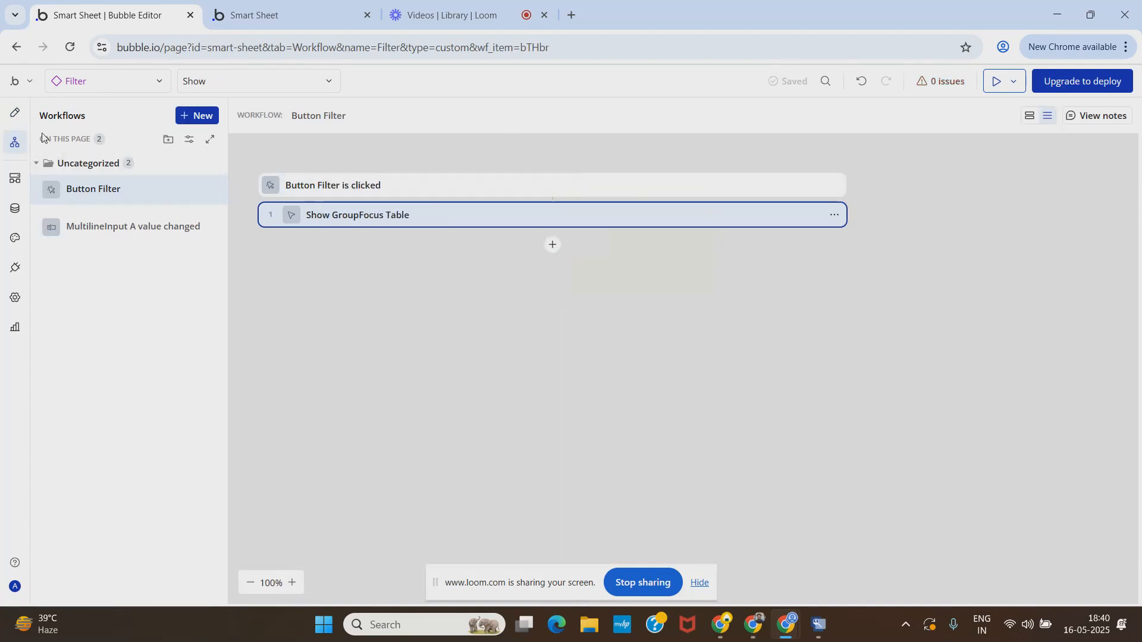
Rename the GroupFocus Table element in the Filter reusable element to GroupFocus Filter.
left_click(14, 112)
left_click(89, 231)
left_click(418, 135)
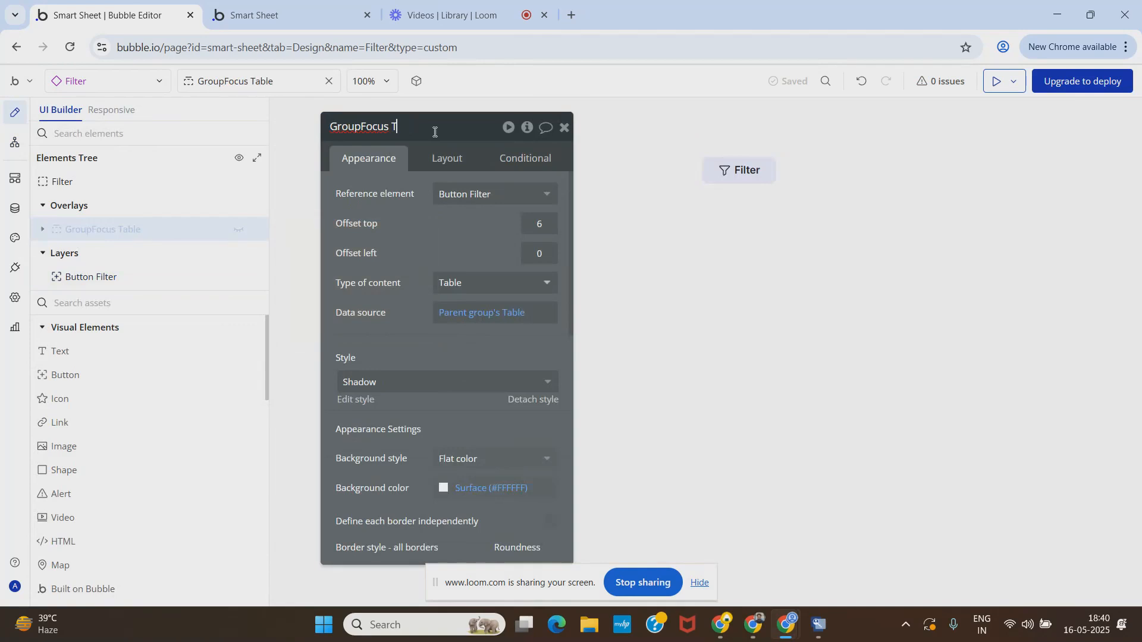
key("Return")
Clear the type of content and data source of GroupFocus Filter and close its properties.
left_click(453, 286)
left_click(458, 320)
left_click(458, 320)
left_click(459, 326)
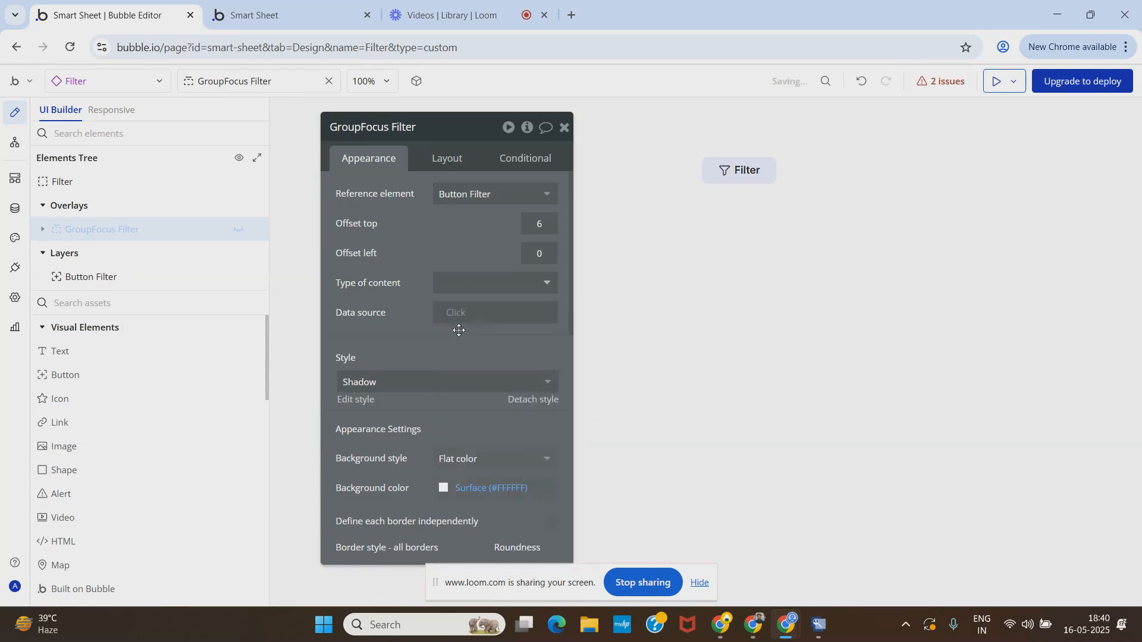
left_click(566, 129)
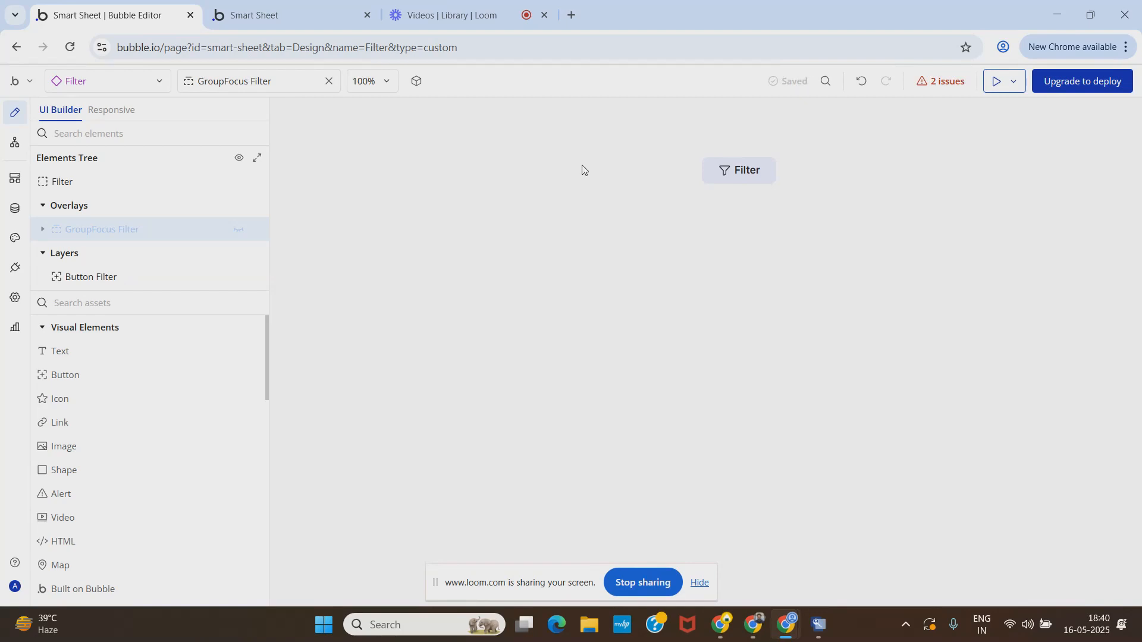
Make GroupFocus Filter visible in the editor and set its left offset to -80.
double_click(716, 177)
left_click(239, 230)
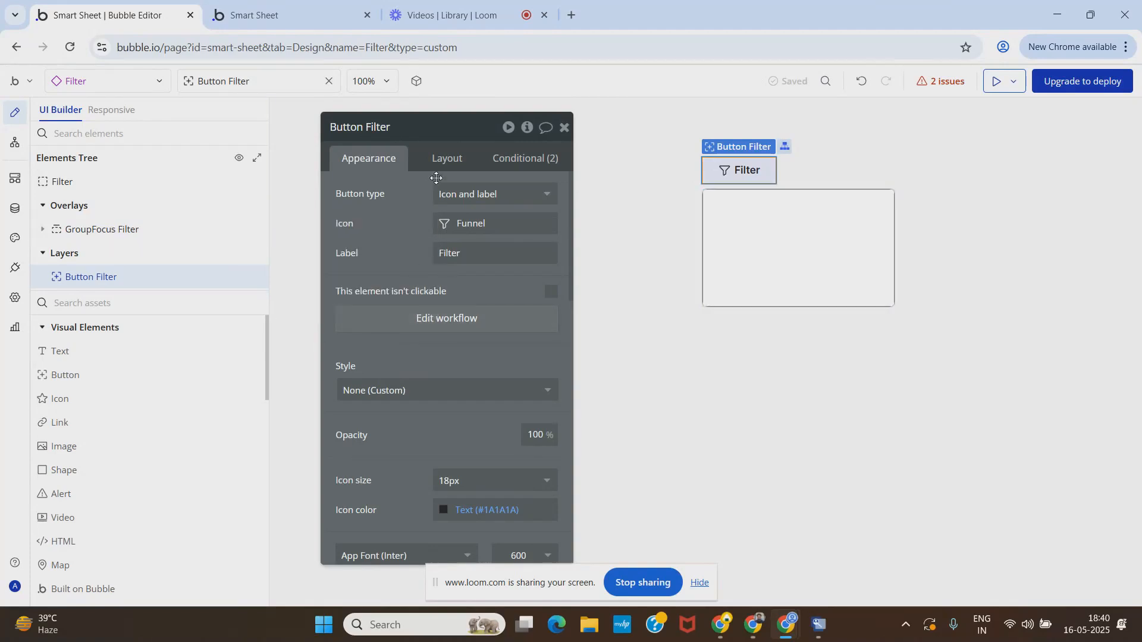
left_click(159, 231)
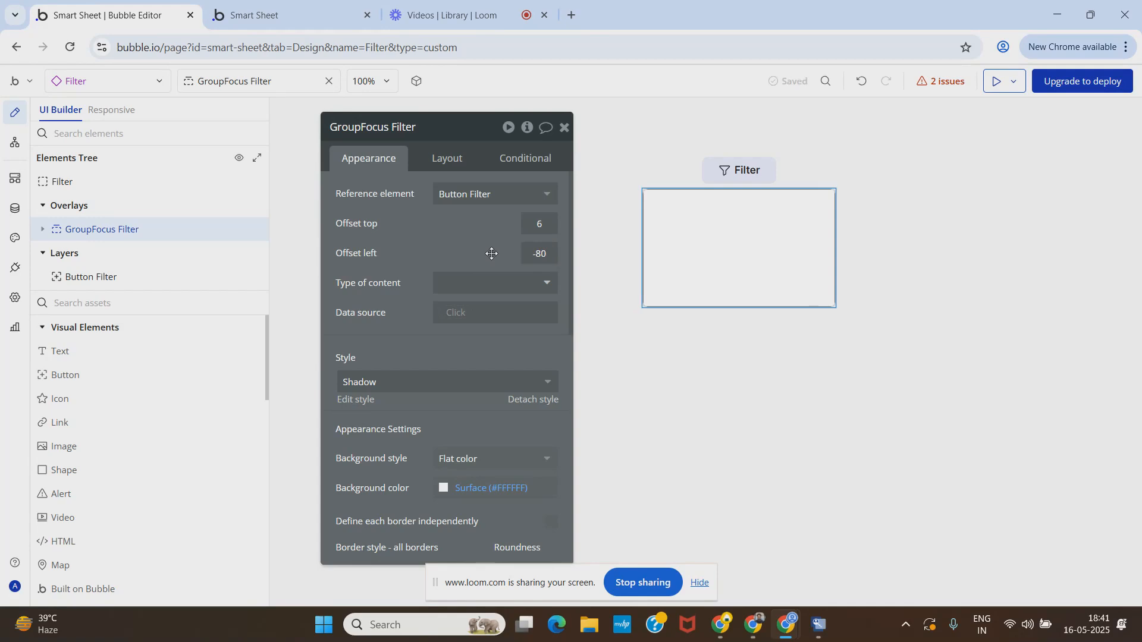
Delete MultilineInput A from inside GroupFocus Filter.
left_click(43, 229)
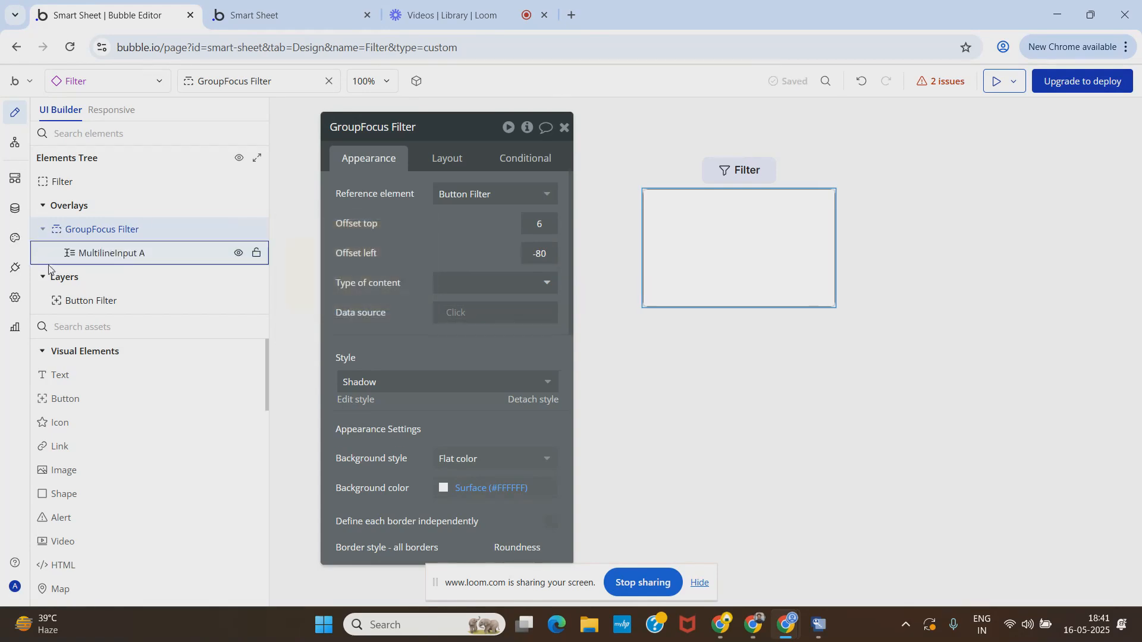
left_click(106, 255)
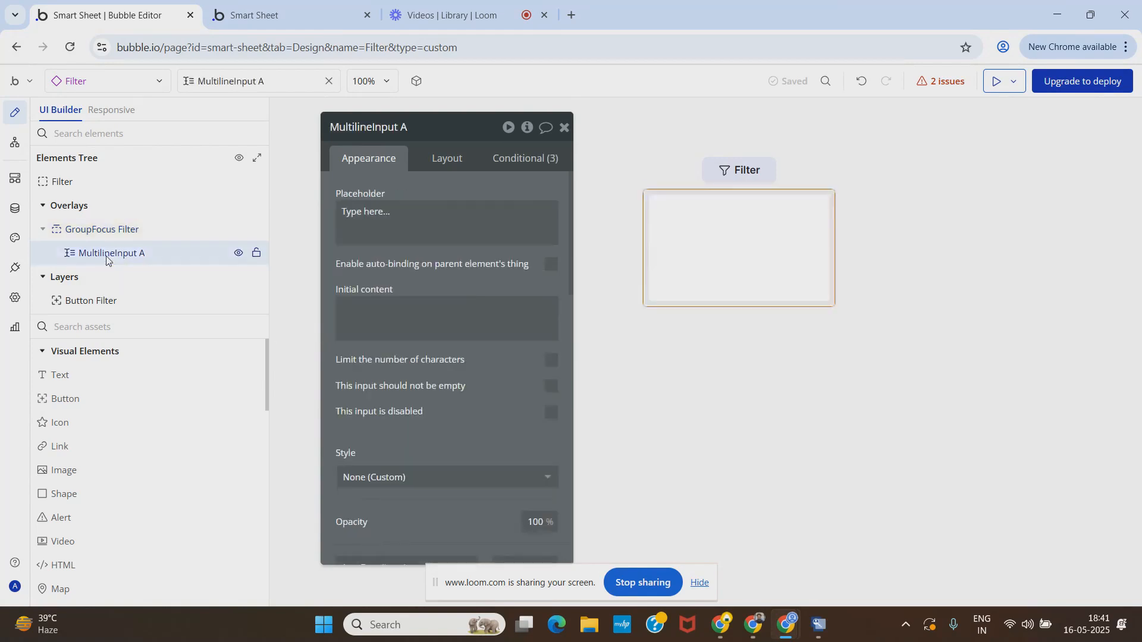
right_click(255, 253)
left_click(301, 296)
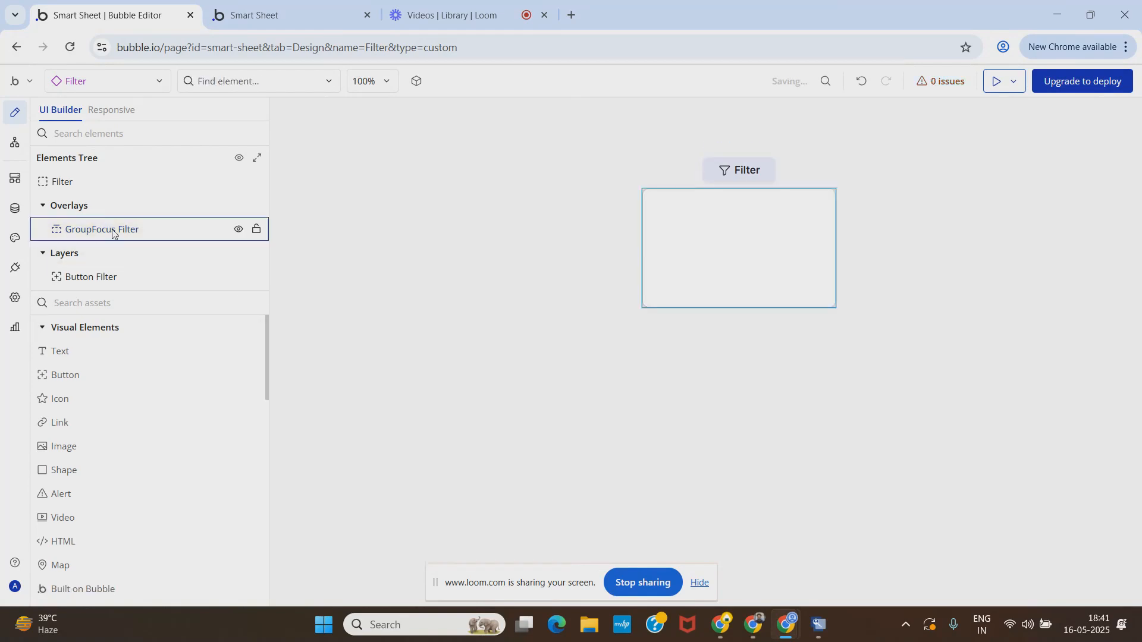
Add a group inside GroupFocus Filter and name it Group Main Filter.
left_click(113, 232)
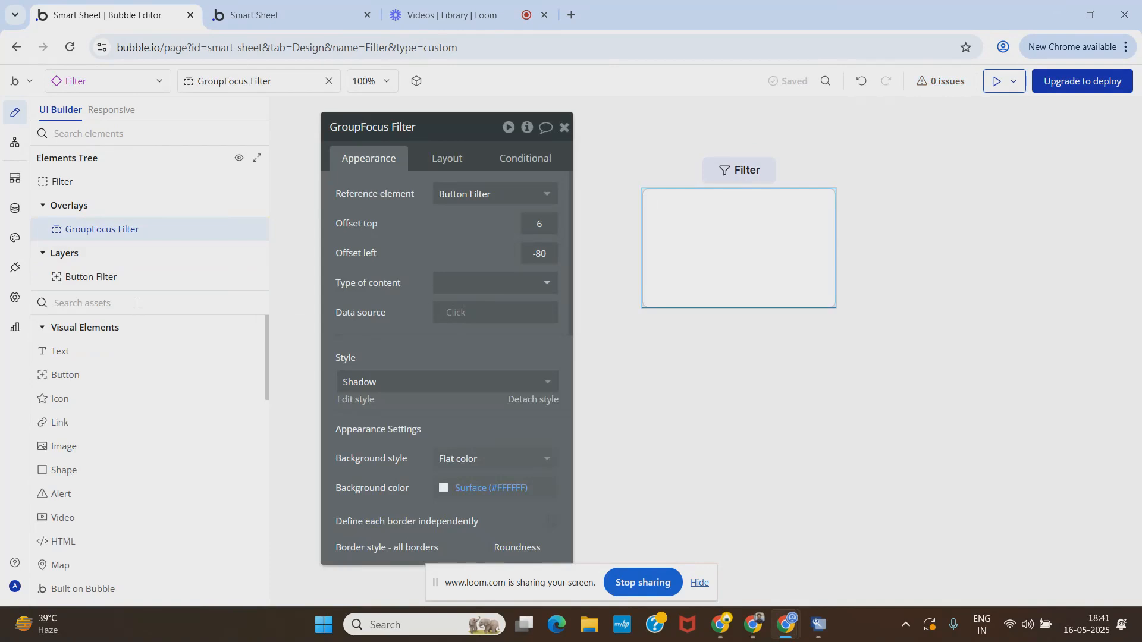
type("Gr")
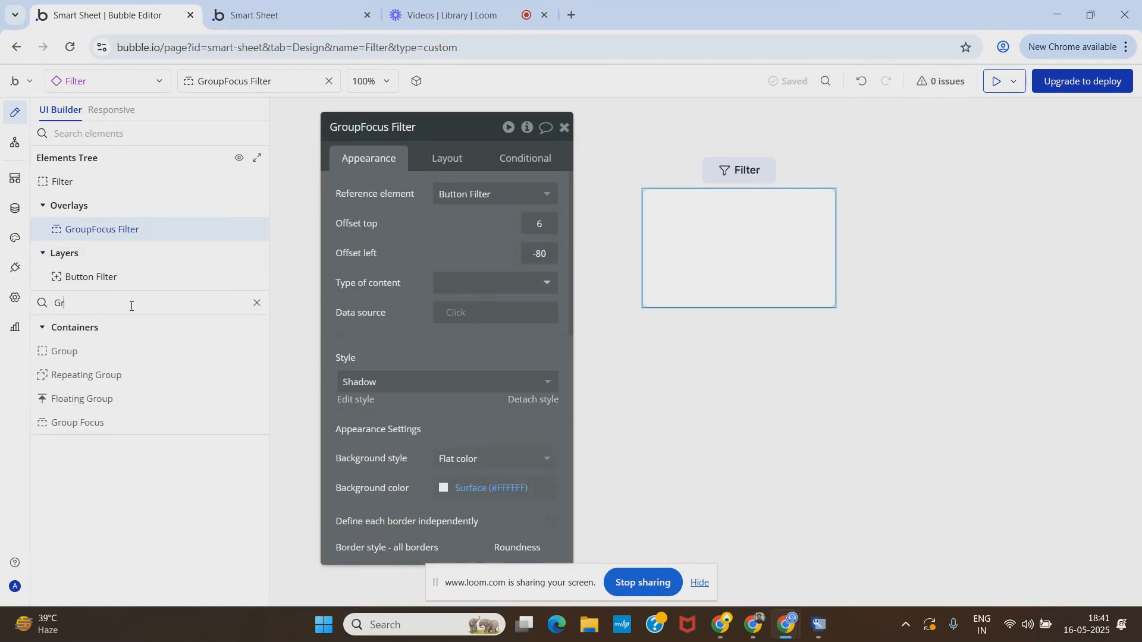
left_click_drag(66, 351, 101, 233)
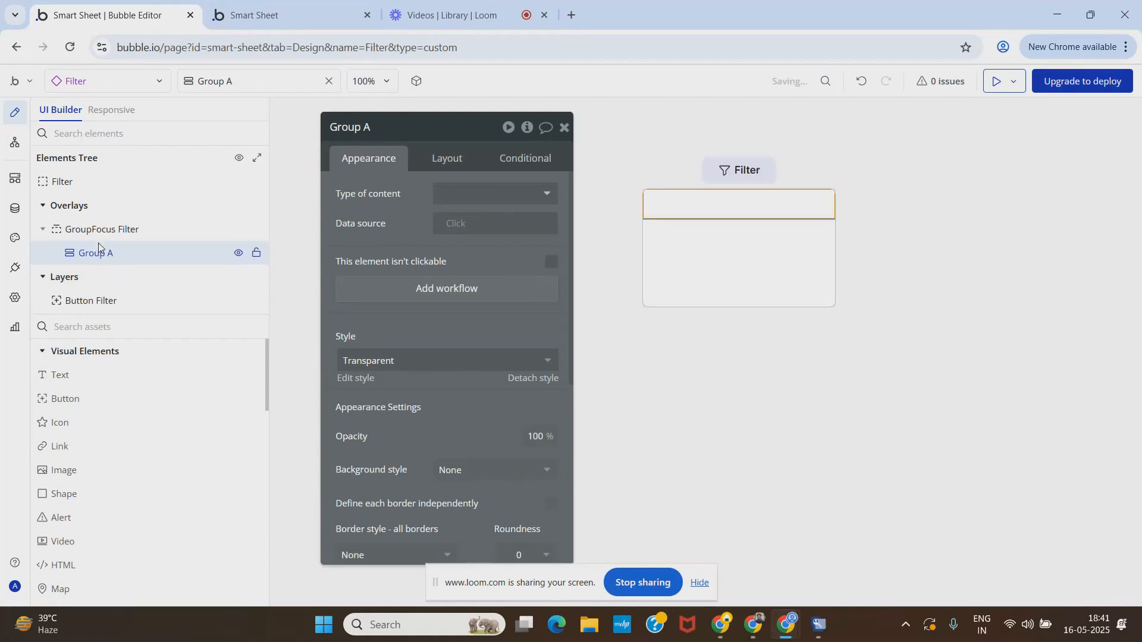
left_click(387, 125)
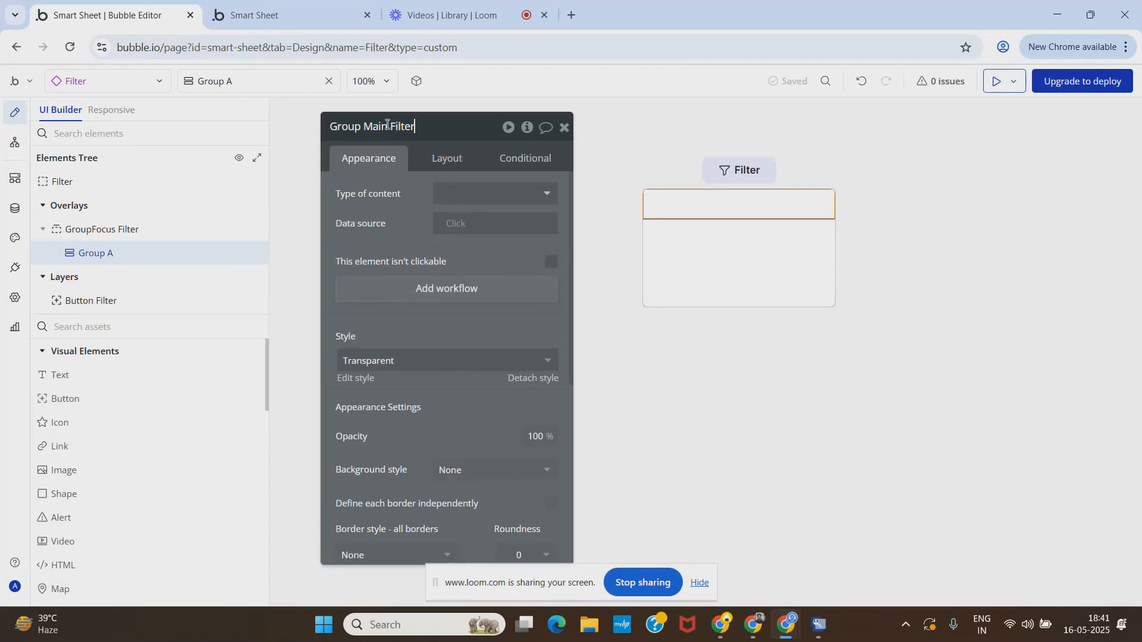
key("Return")
Turn off fit height to content for Group Main Filter and close its properties.
left_click(451, 158)
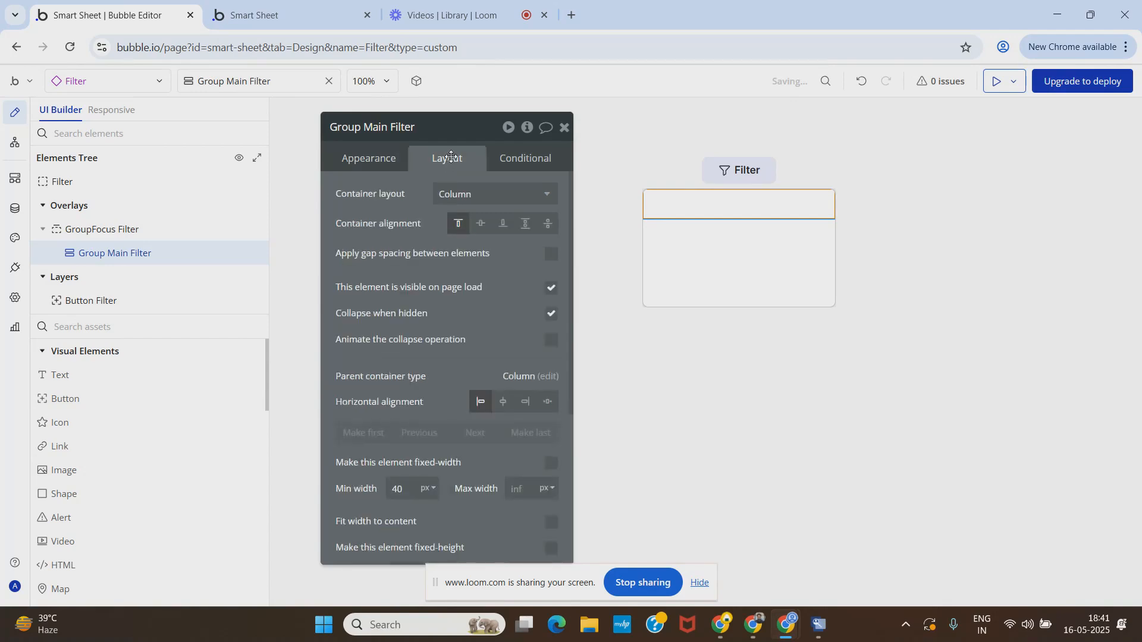
scroll(510, 420, "down", 3)
left_click(551, 384)
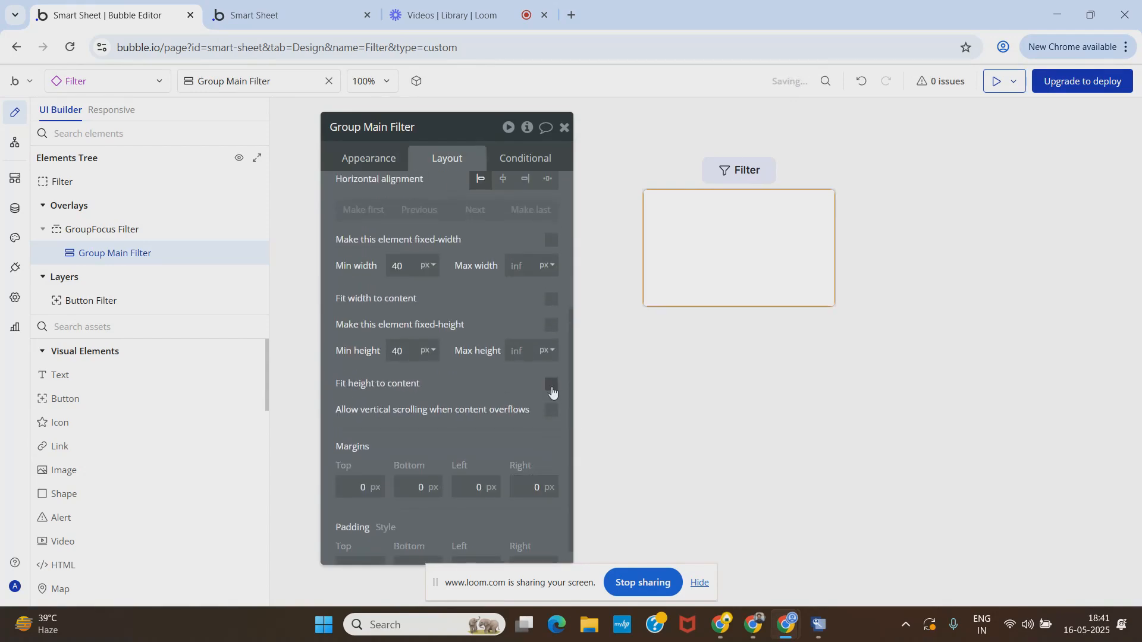
scroll(474, 351, "up", 4)
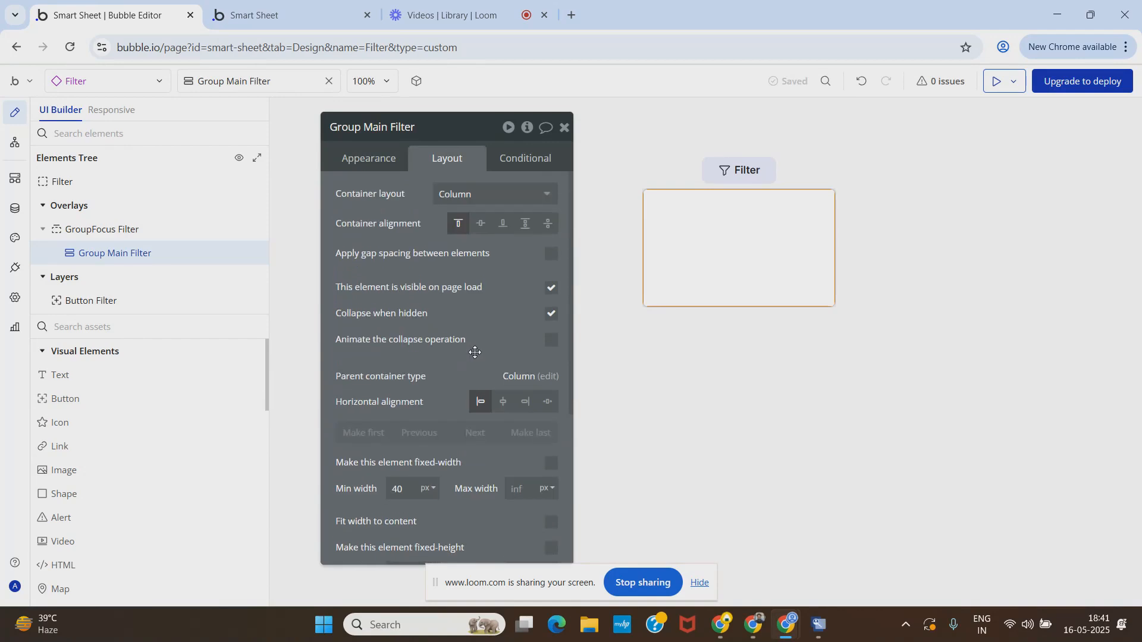
left_click(366, 159)
scroll(458, 401, "down", 1)
scroll(458, 401, "up", 2)
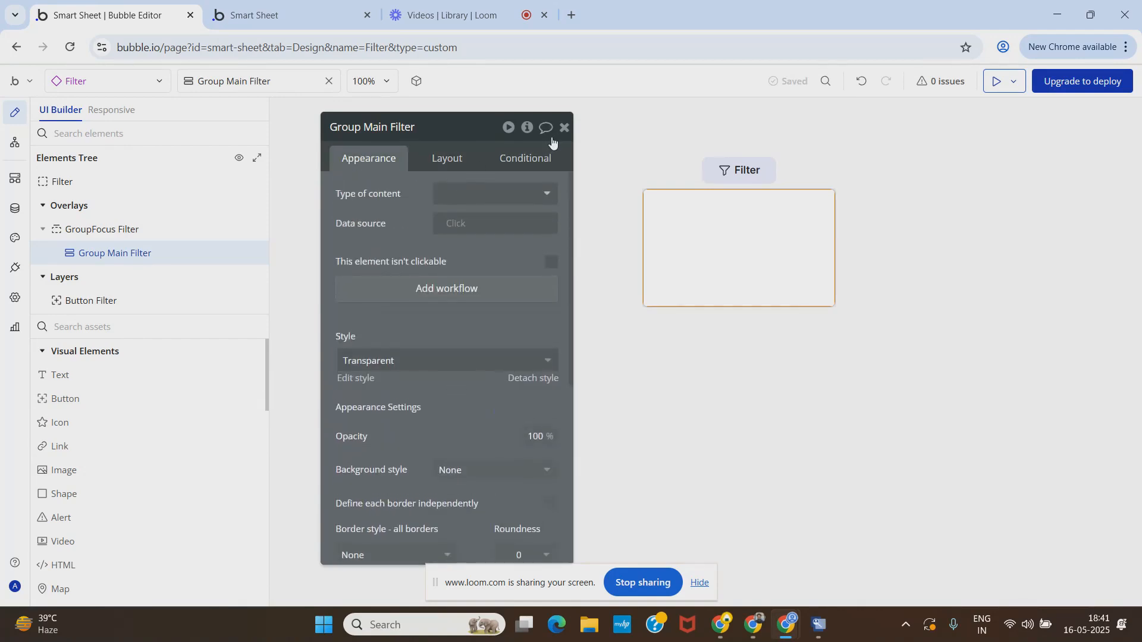
left_click(564, 127)
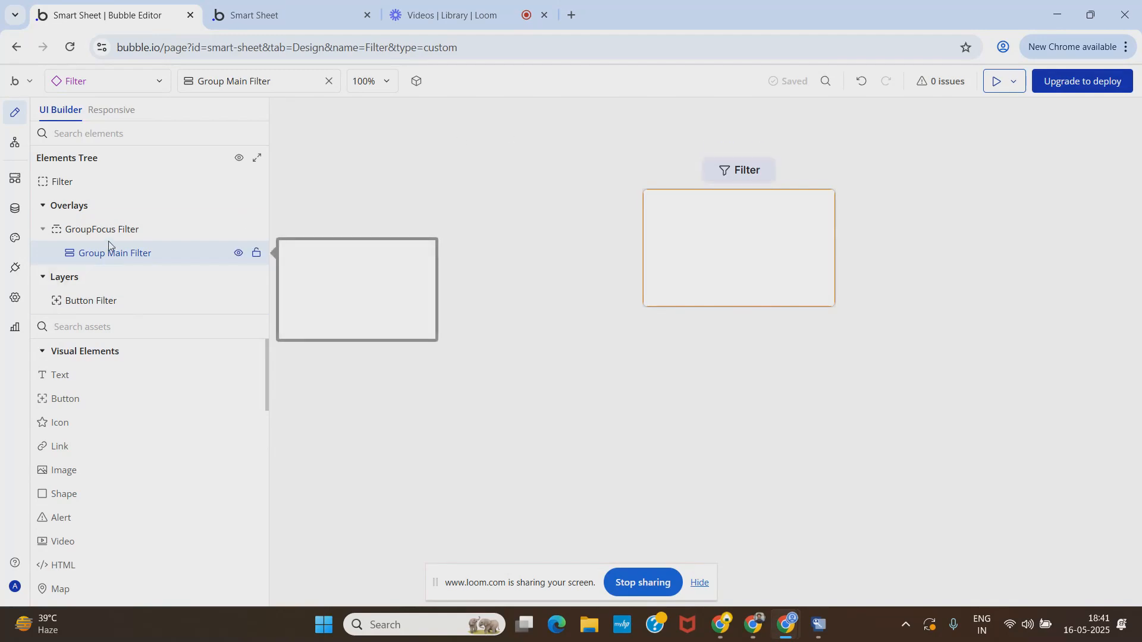
Create a button style named TableHeader from Button Filter's current styling, then close the button's properties.
double_click(102, 302)
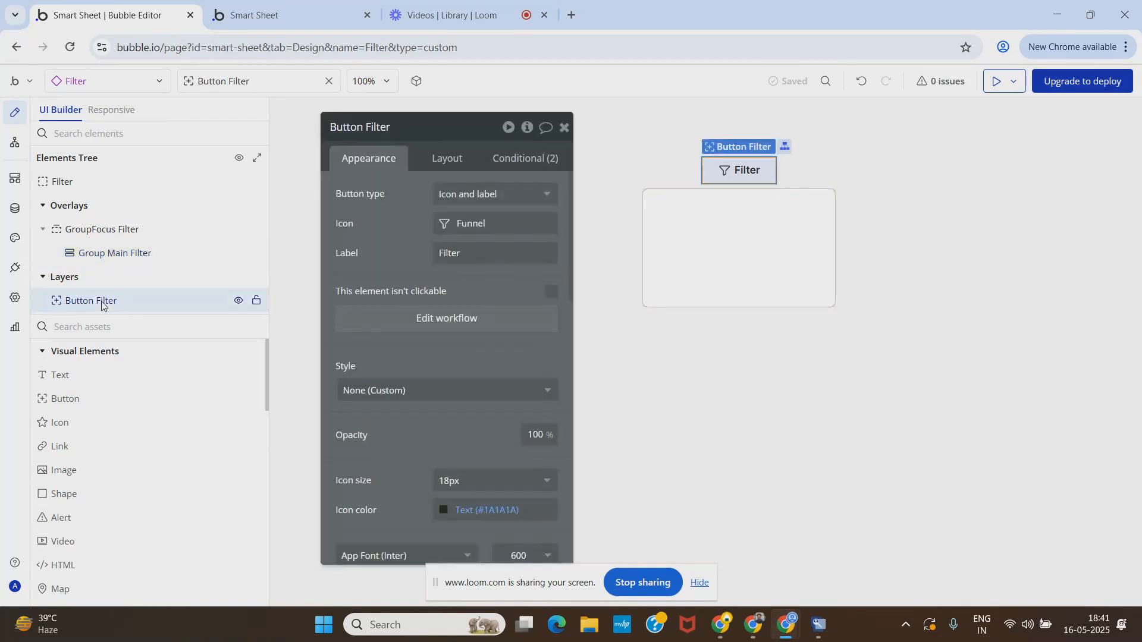
scroll(423, 315, "down", 1)
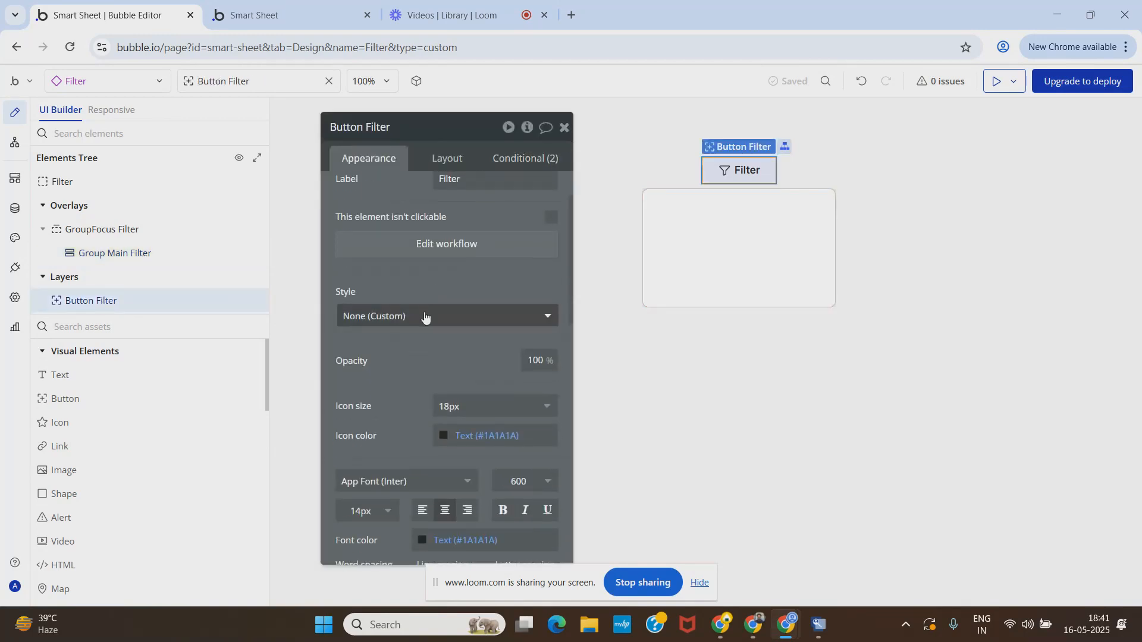
left_click(423, 316)
scroll(434, 318, "down", 2)
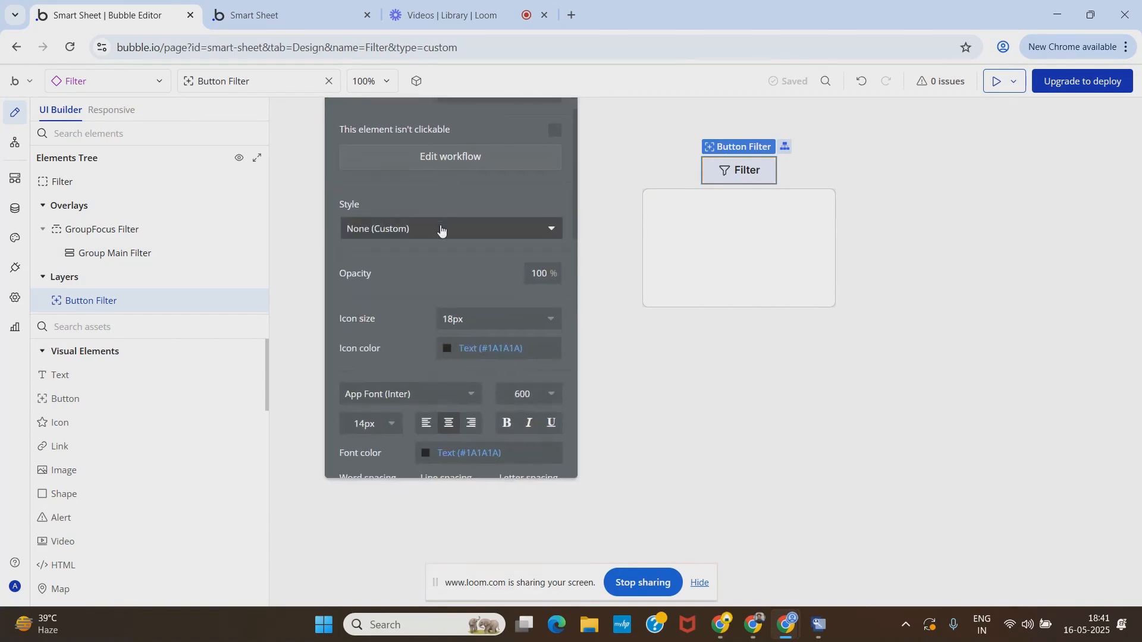
left_click(441, 230)
scroll(440, 428, "down", 2)
left_click(416, 490)
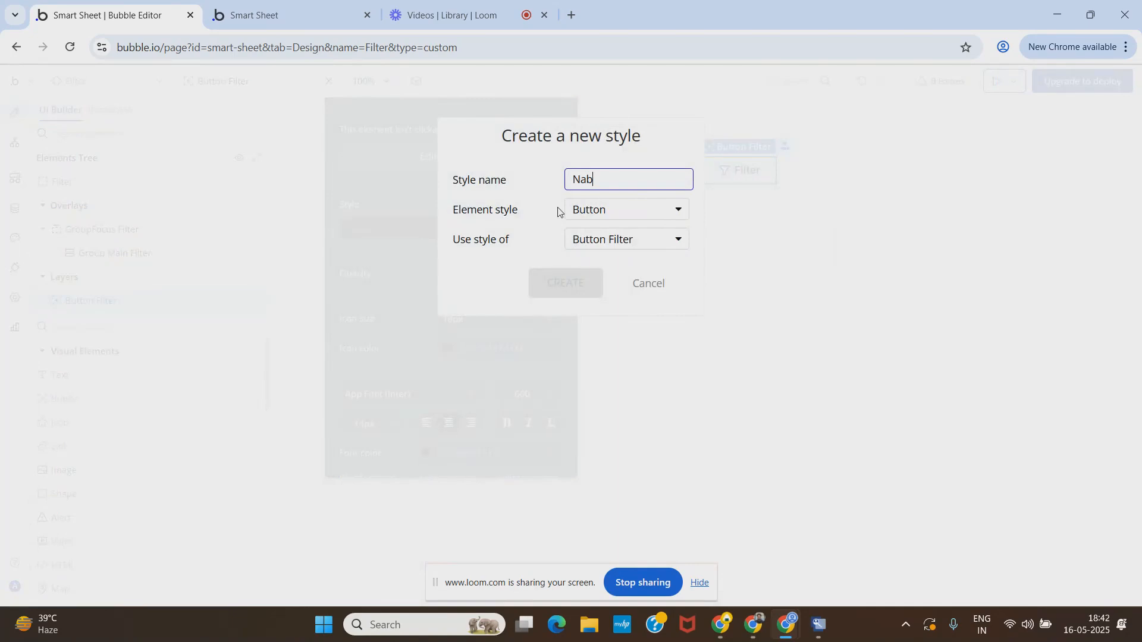
type("Nab")
key("BackSpace")
key("BackSpace")
key("BackSpace")
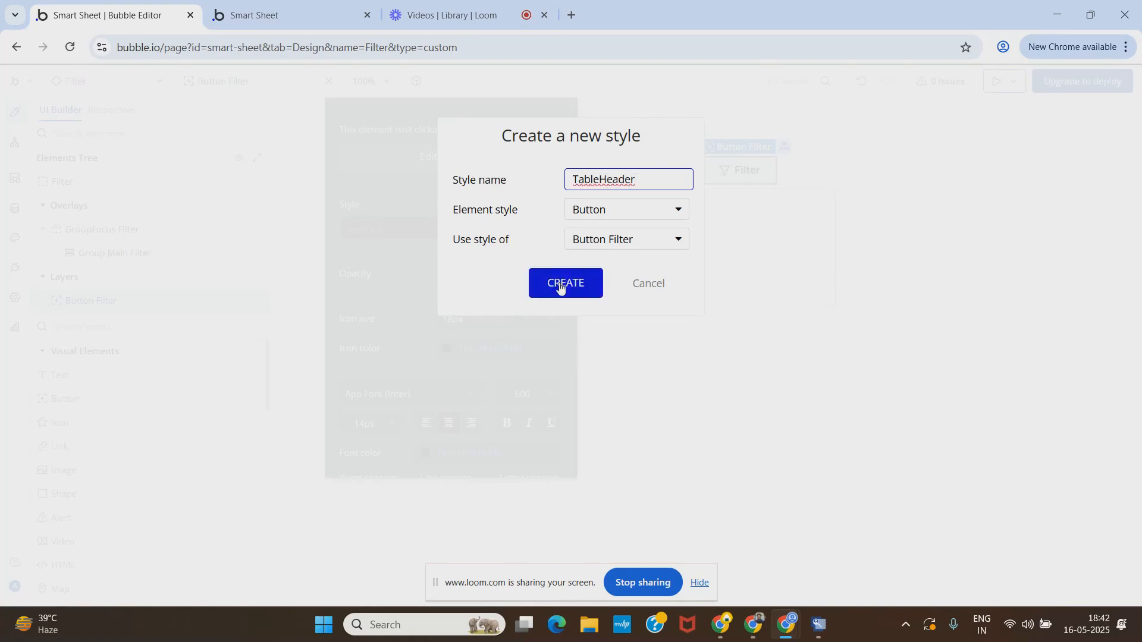
left_click(559, 287)
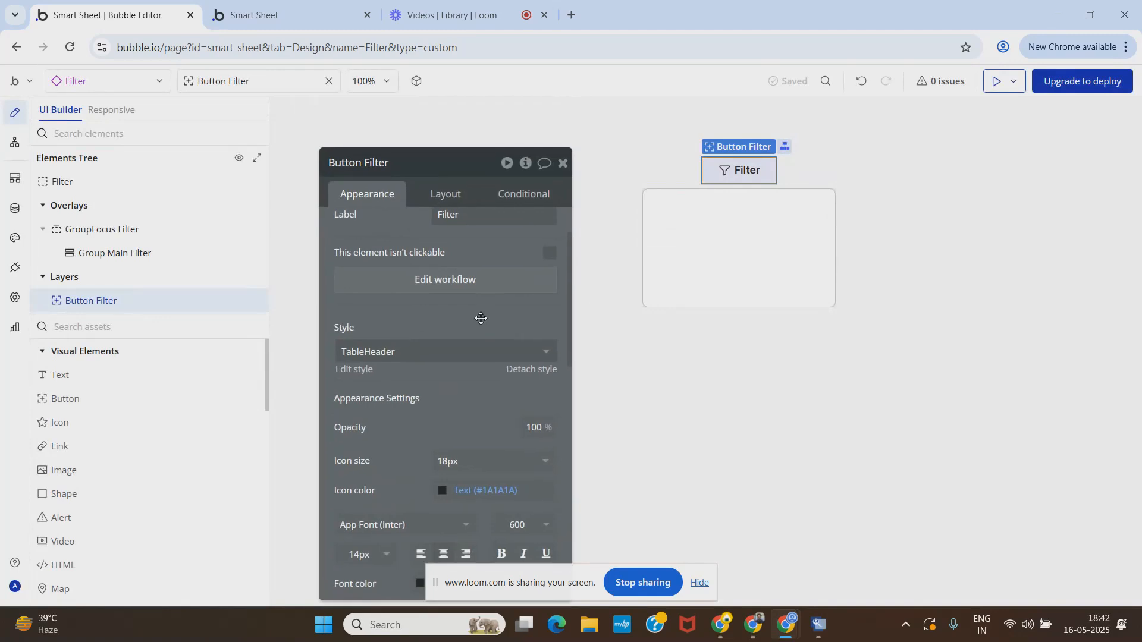
left_click(562, 177)
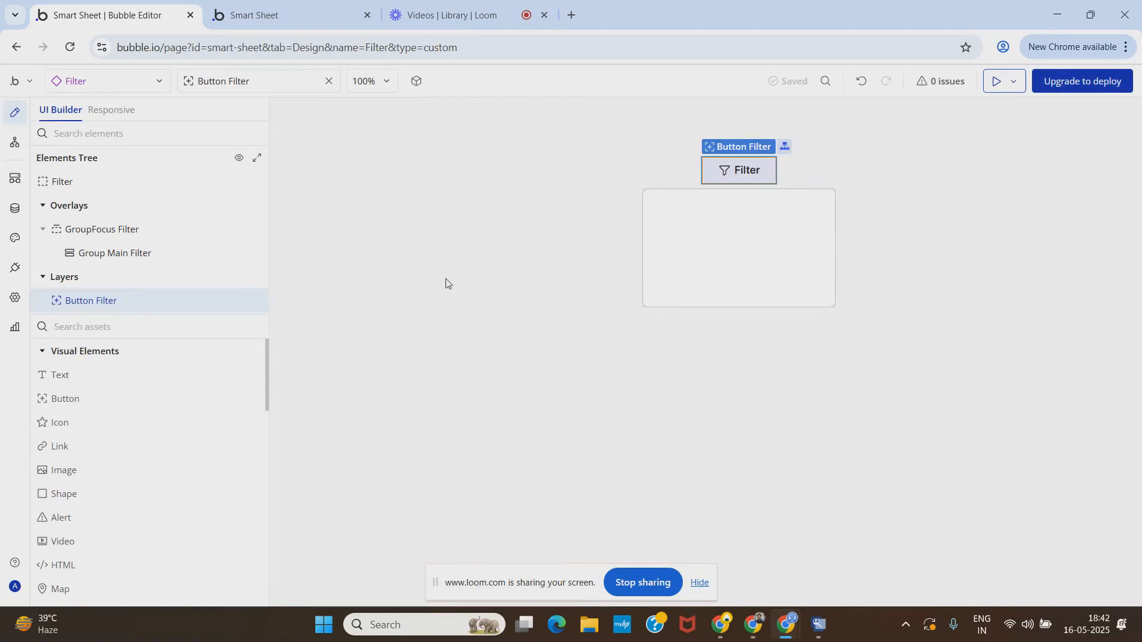
Open the home page and make Group Table inside Group Main visible in the editor.
left_click(95, 80)
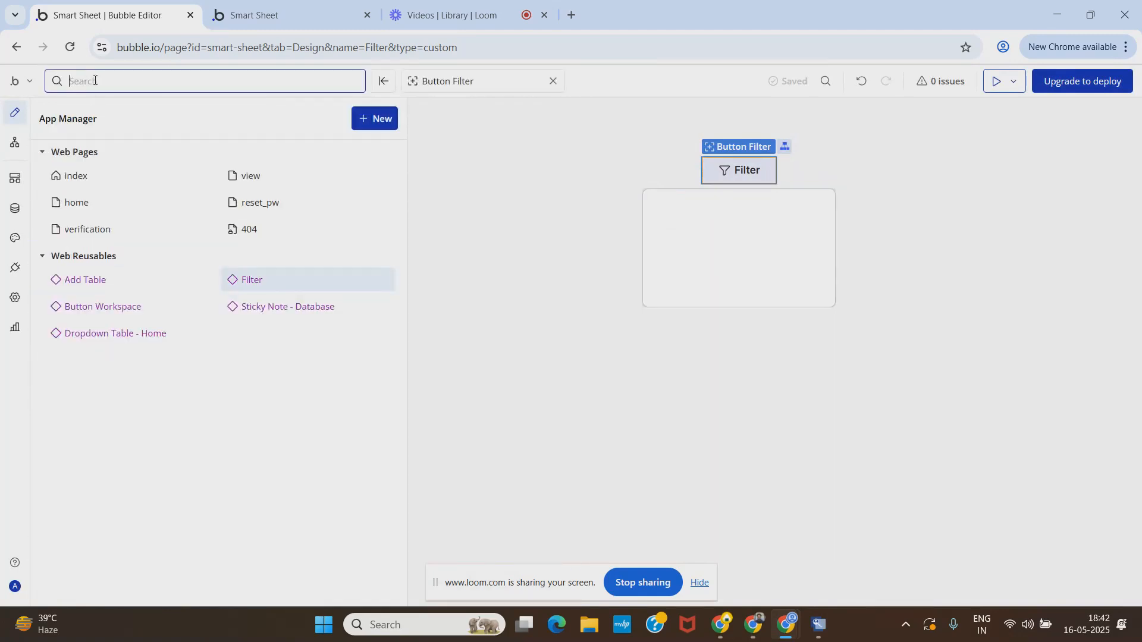
left_click(79, 204)
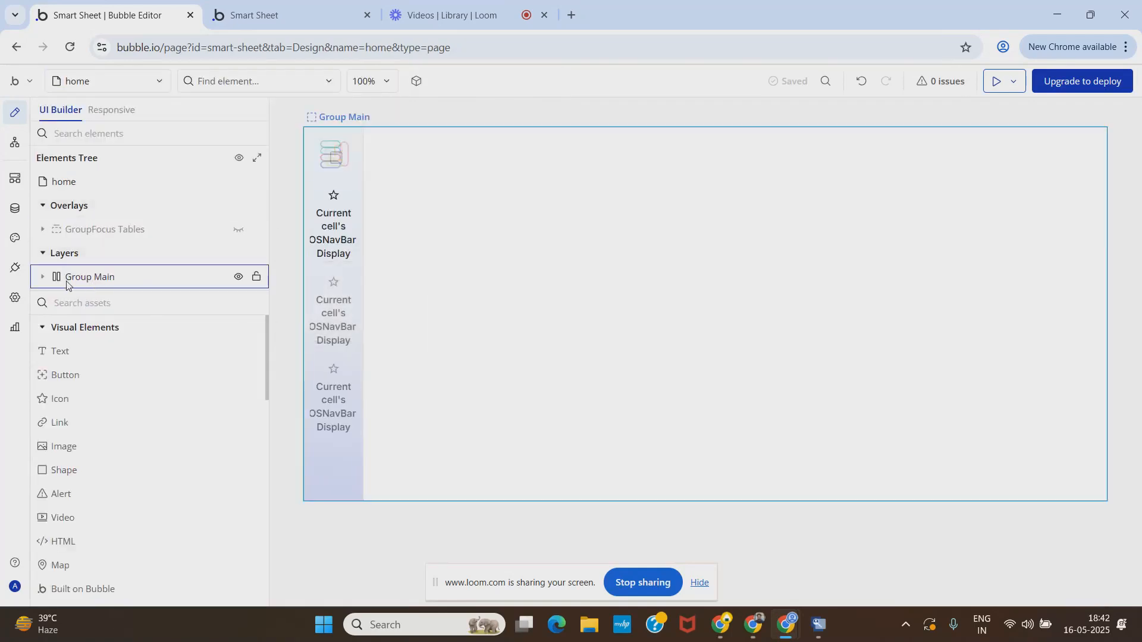
left_click(44, 279)
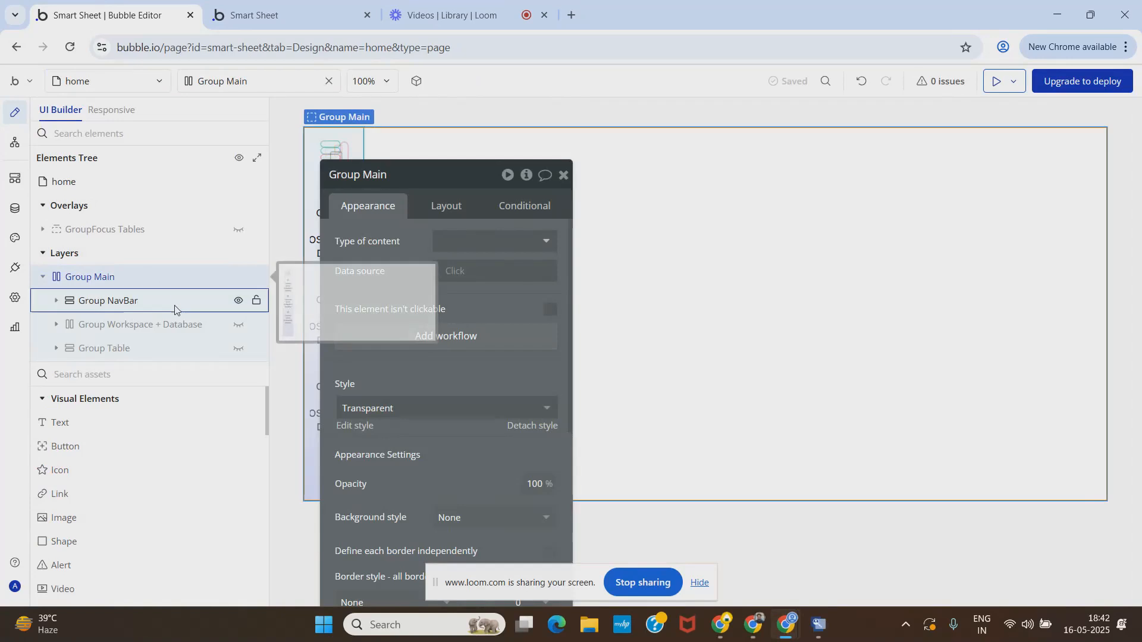
left_click(238, 348)
left_click(564, 175)
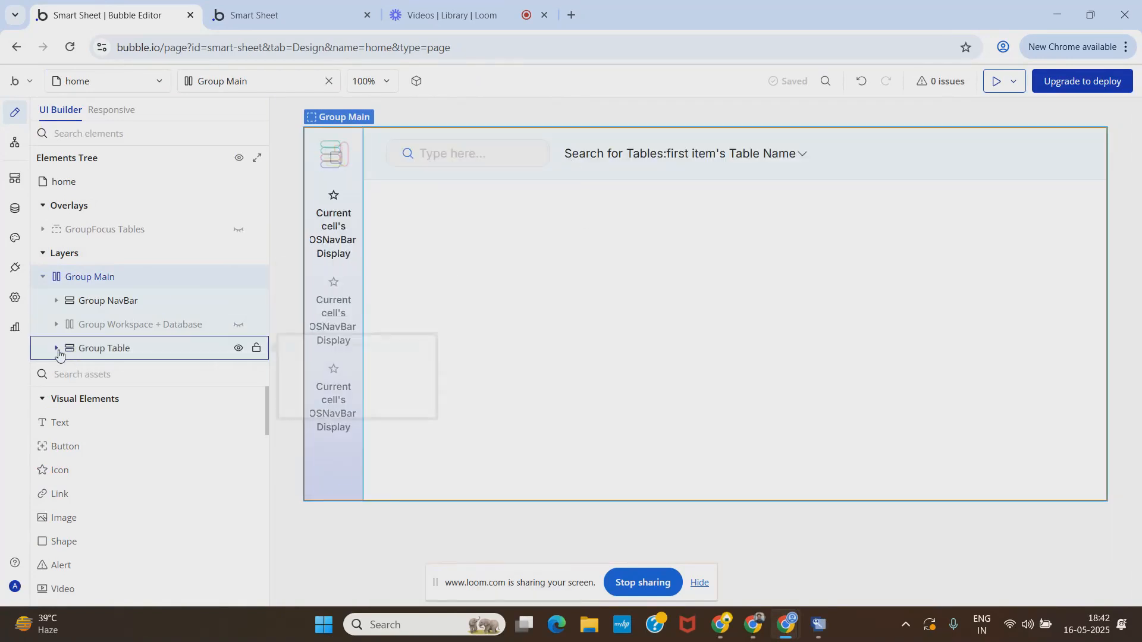
Place the Filter reusable element in Group Headers Table, after the table dropdown.
double_click(841, 174)
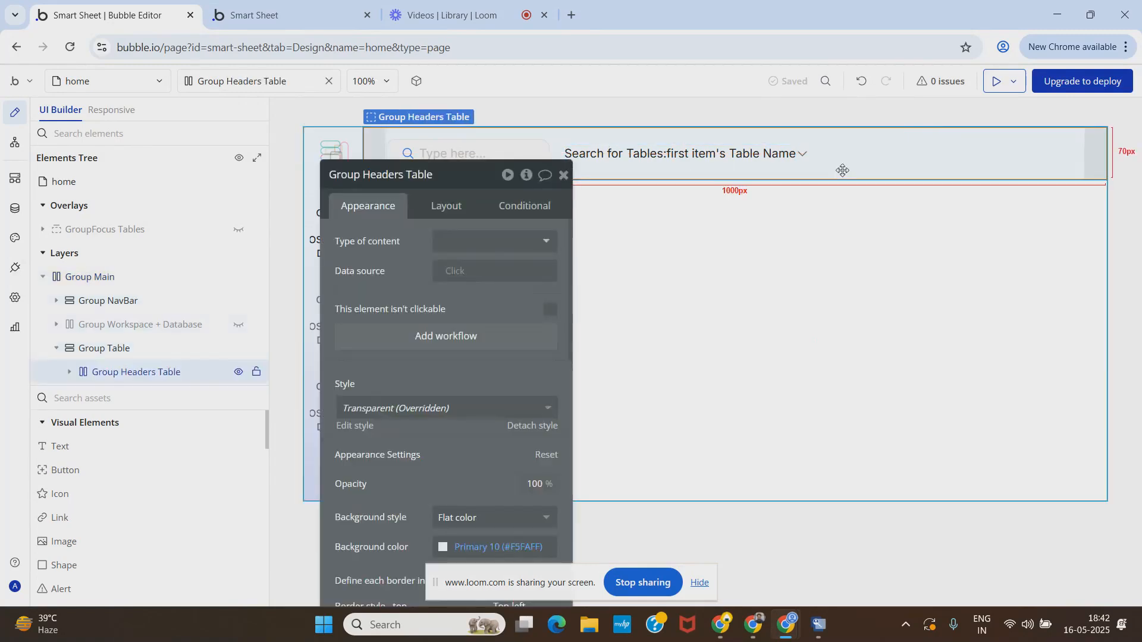
left_click(69, 372)
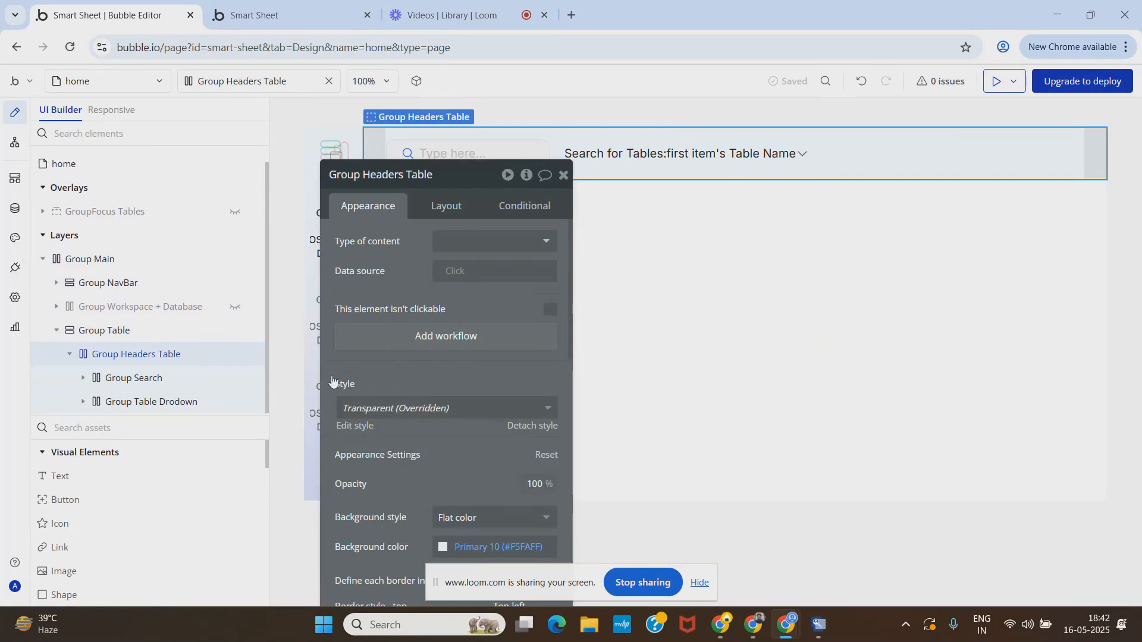
left_click(563, 176)
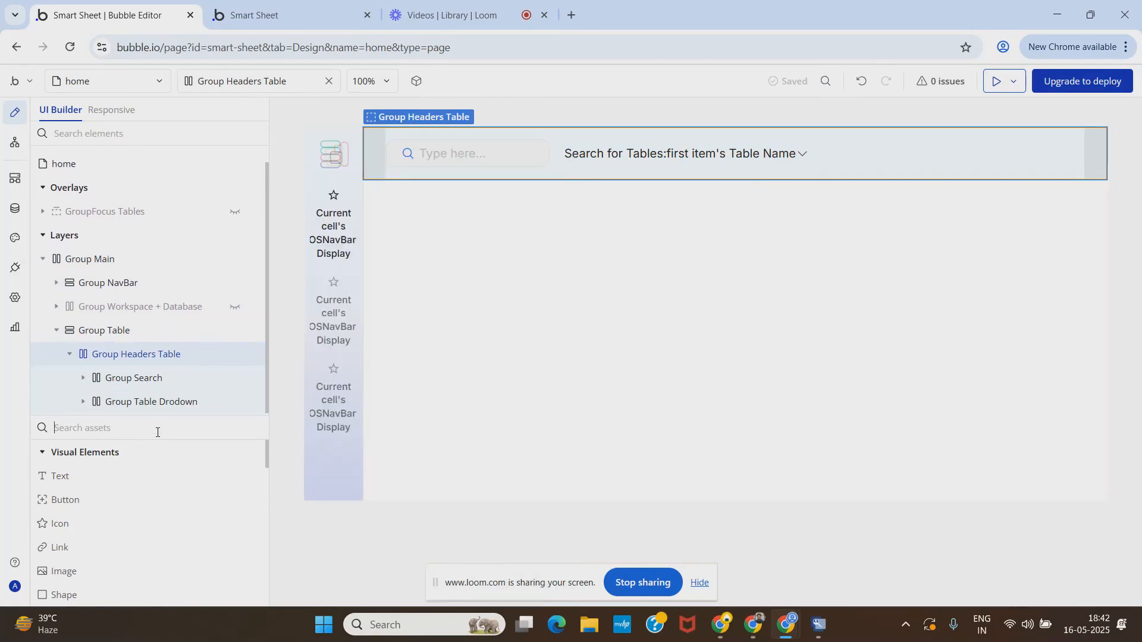
type("fil")
left_click_drag(61, 525, 863, 143)
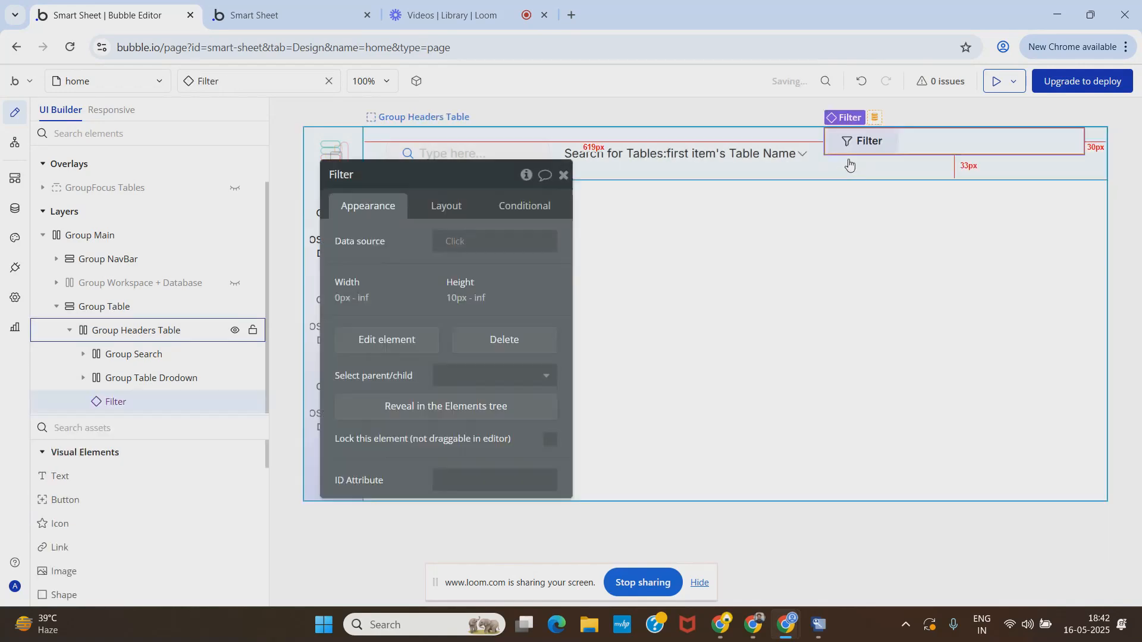
Fit the Filter element's width to its content, center it vertically, and switch to the Smart Sheet preview.
left_click(452, 213)
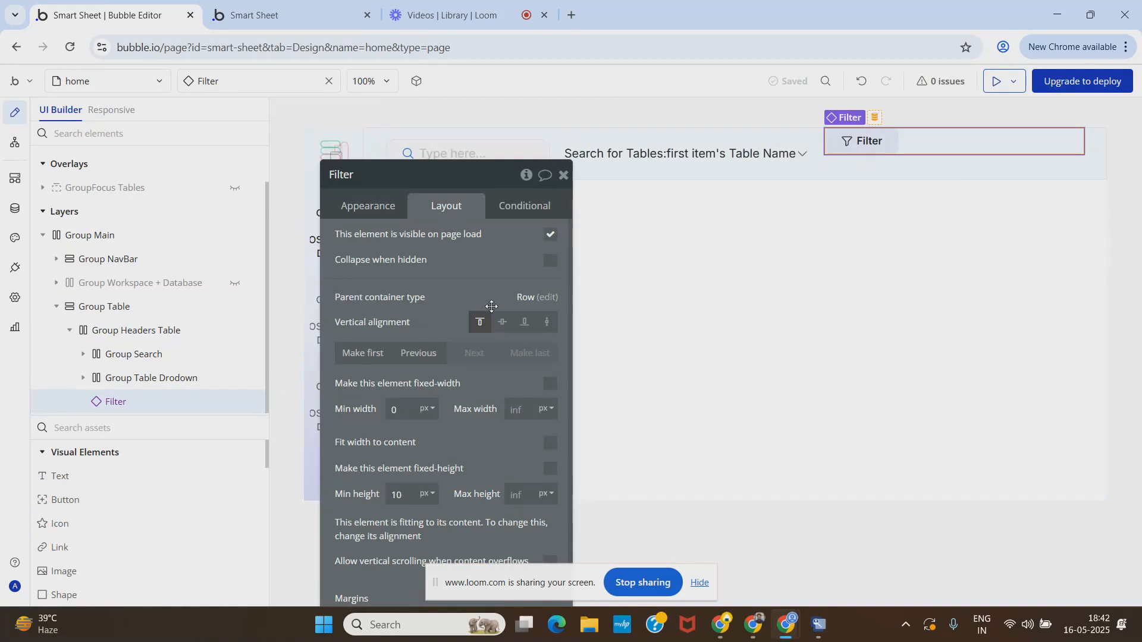
left_click(550, 444)
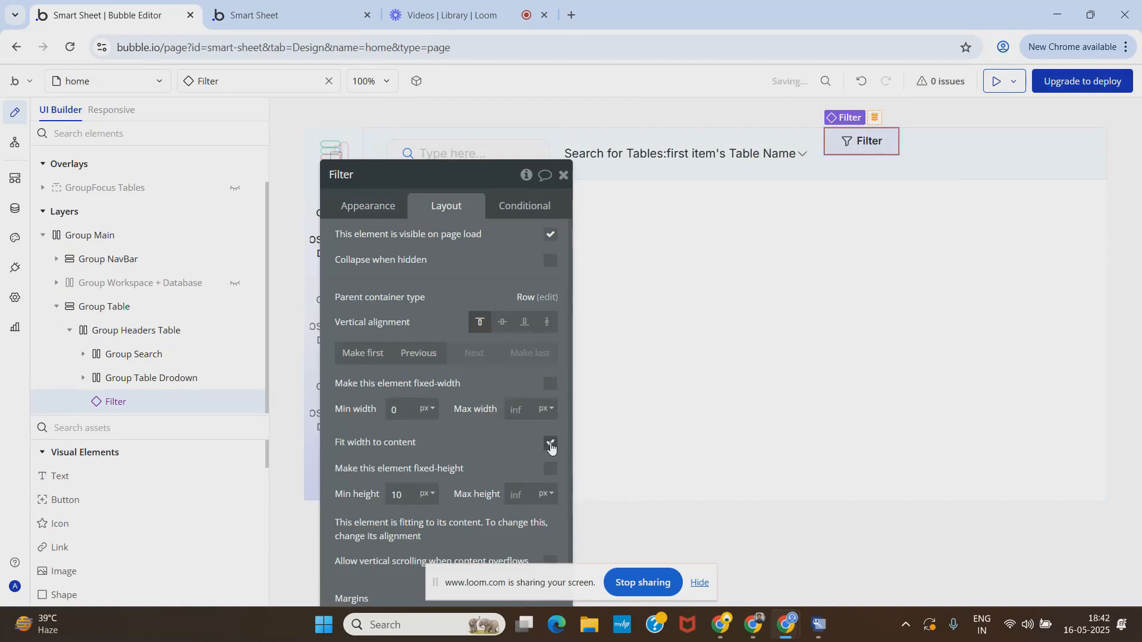
left_click(503, 325)
left_click(271, 15)
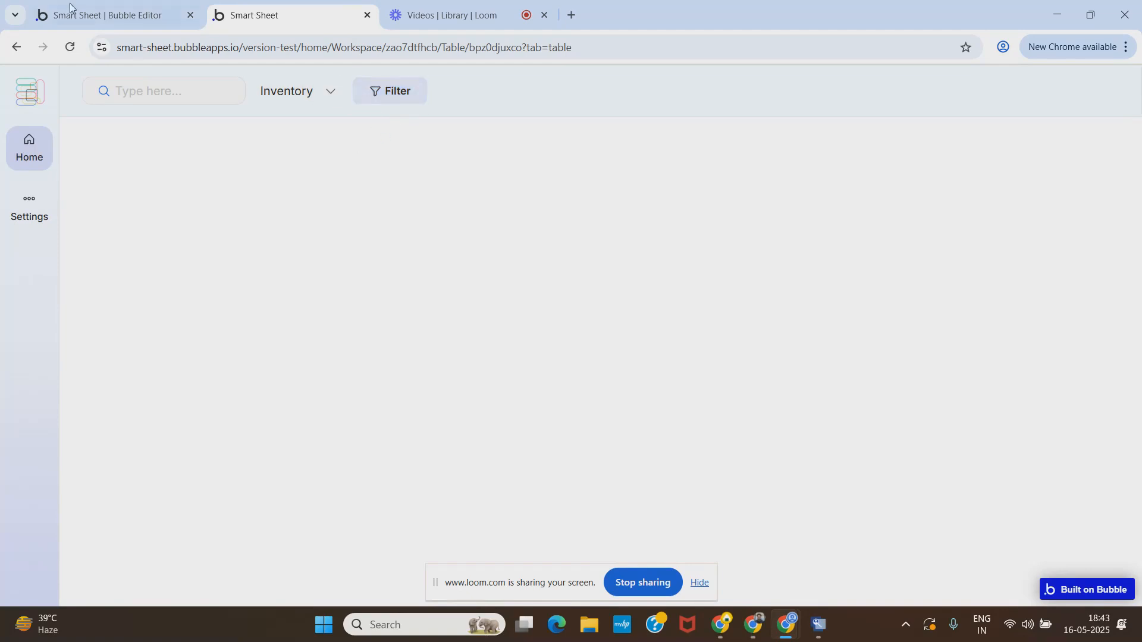
Open the Filter reusable element in the Bubble editor and bring up the conditional settings of its button's TableHeader style.
left_click(101, 14)
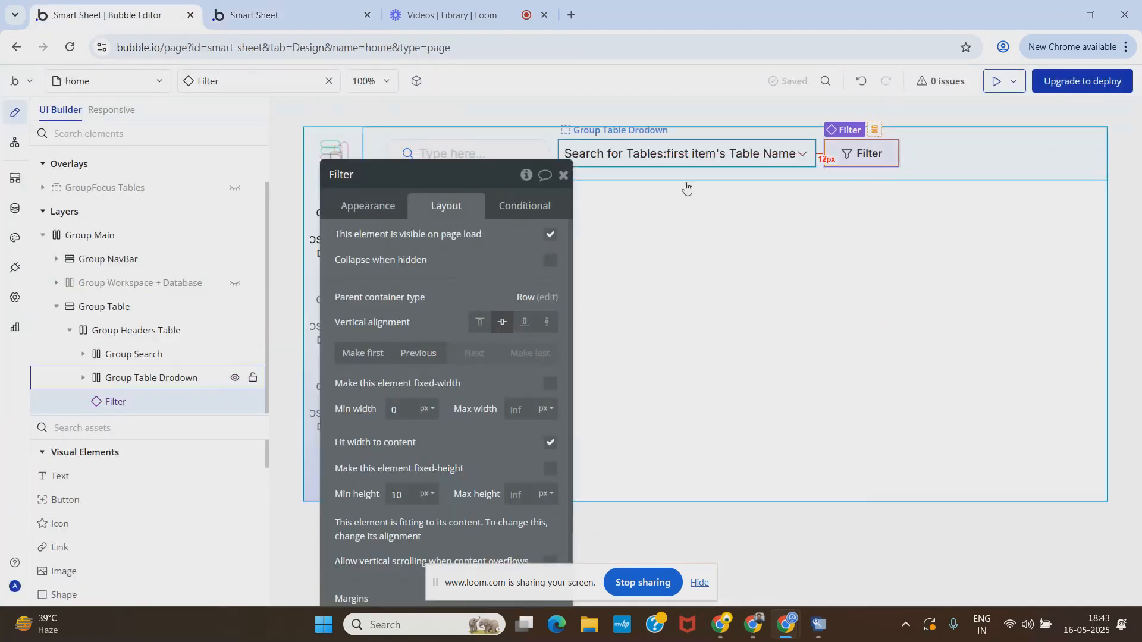
left_click(357, 206)
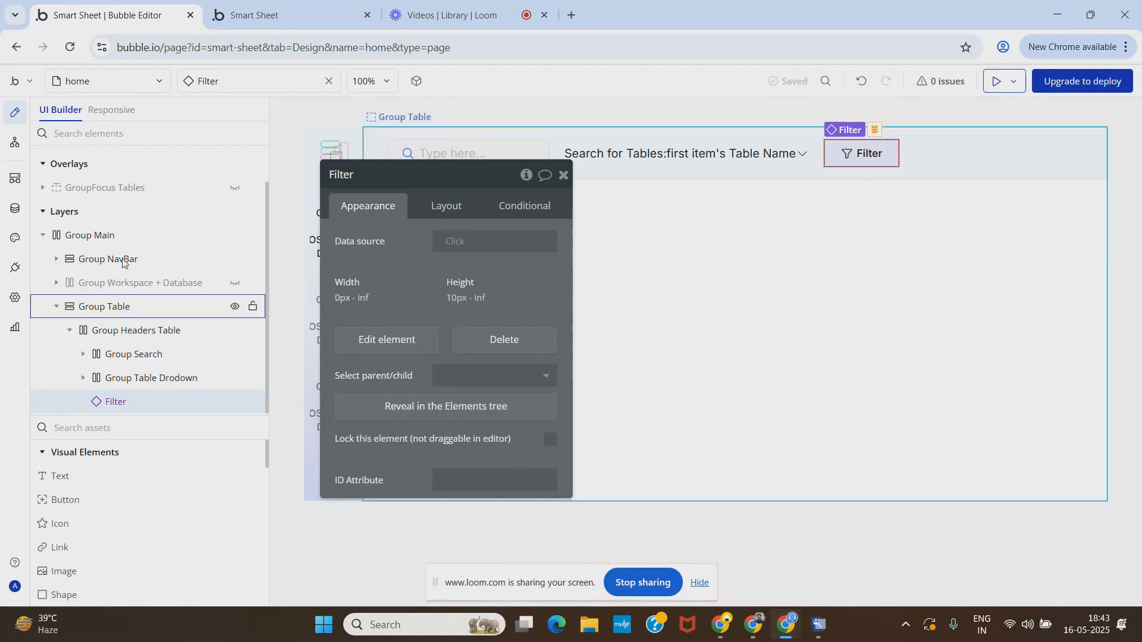
left_click(76, 84)
left_click(252, 281)
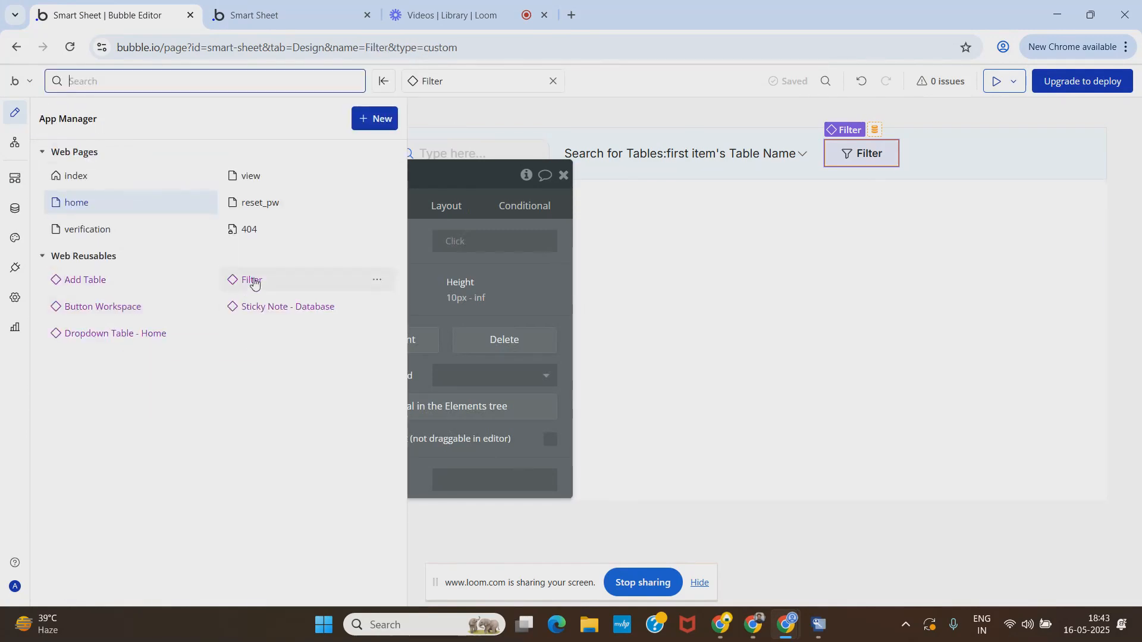
left_click(153, 273)
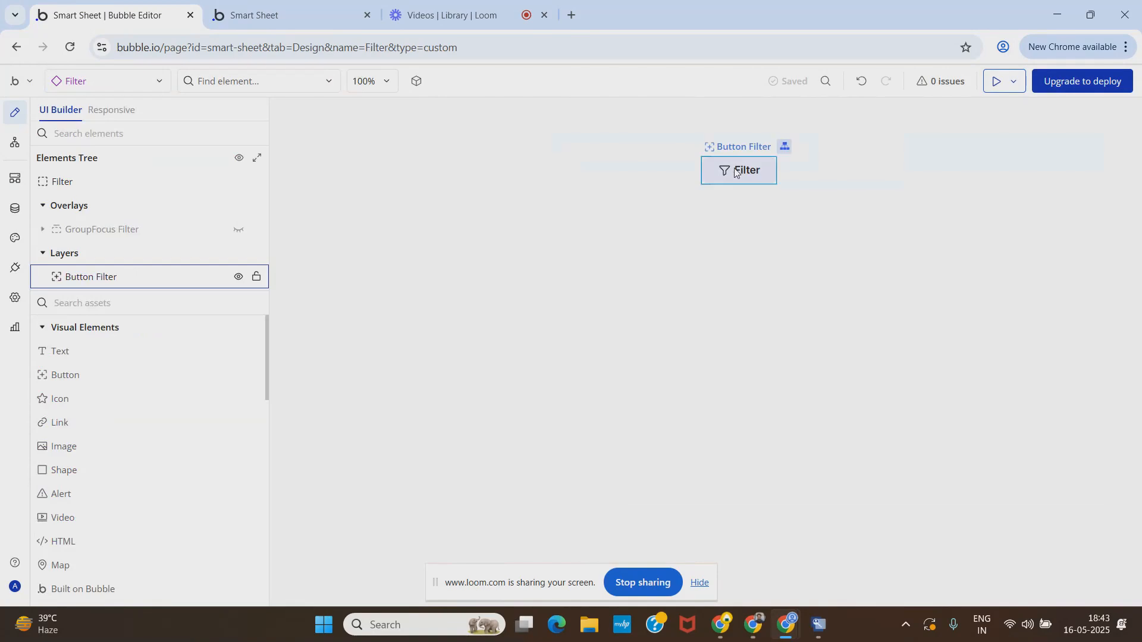
double_click(708, 172)
left_click(355, 455)
left_click(1090, 230)
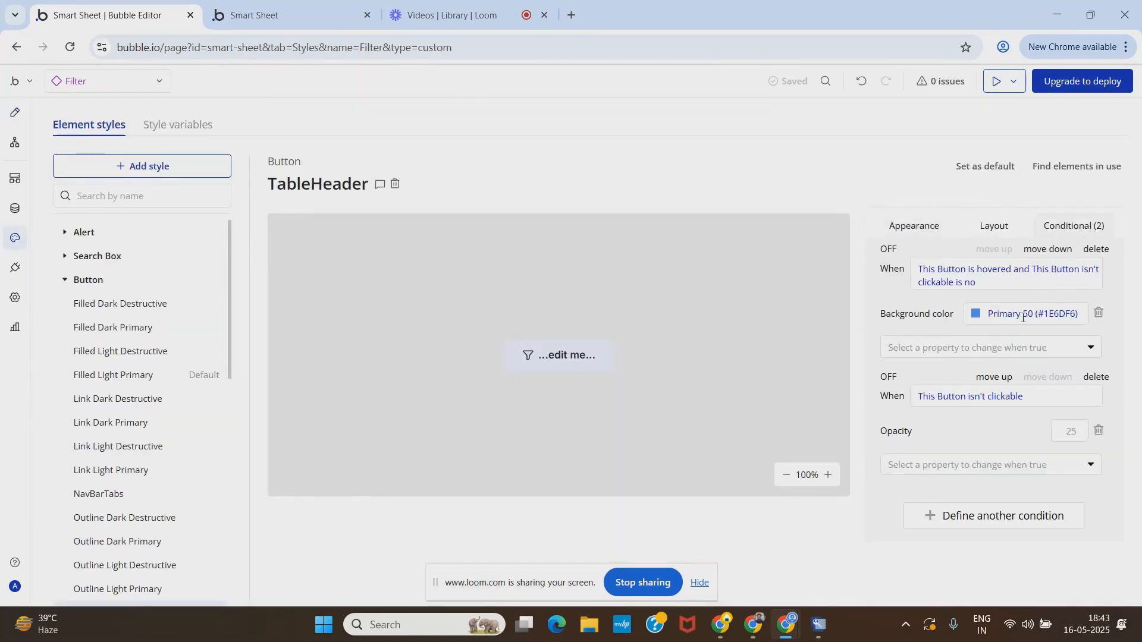
Set the TableHeader style's hover background color to Secondary 30 and check the Filter button in the Smart Sheet preview.
left_click(977, 313)
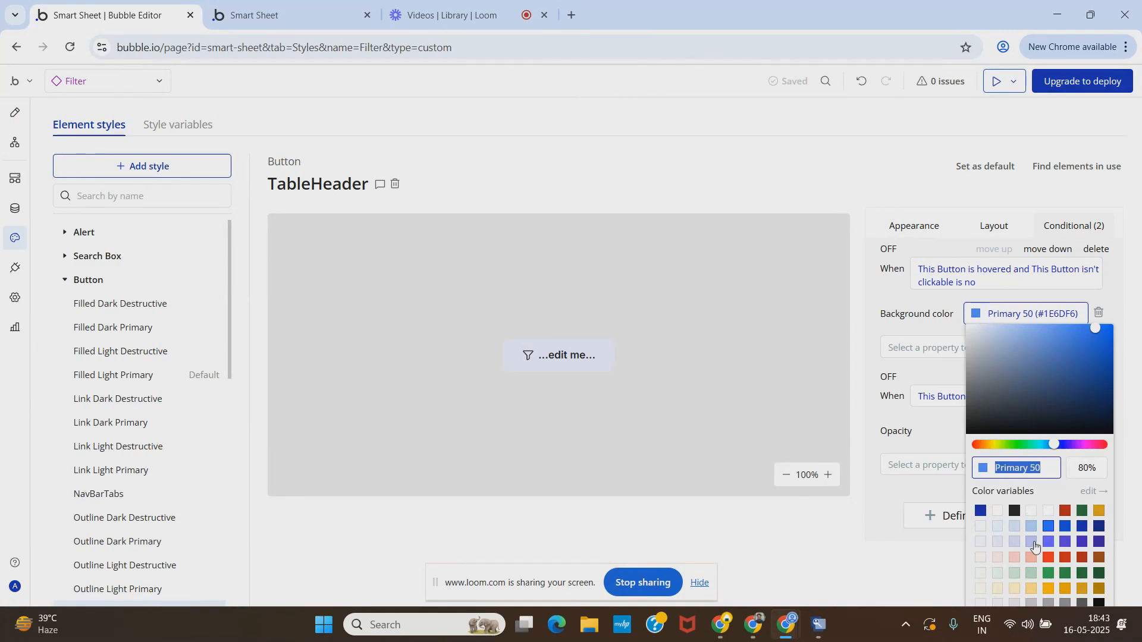
left_click(1015, 543)
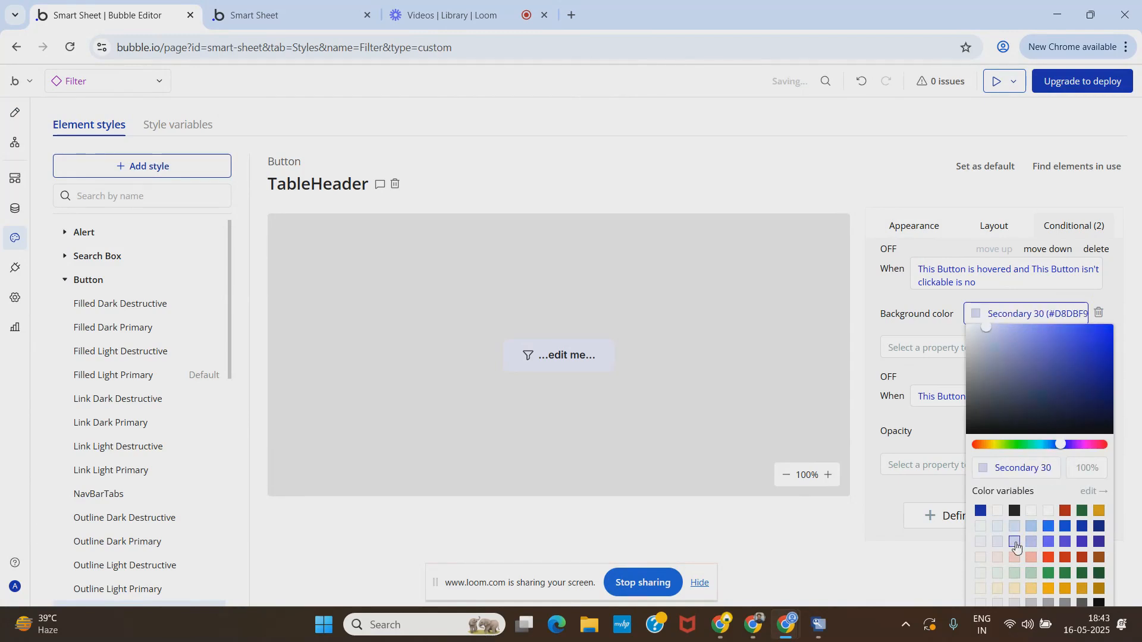
left_click(285, 3)
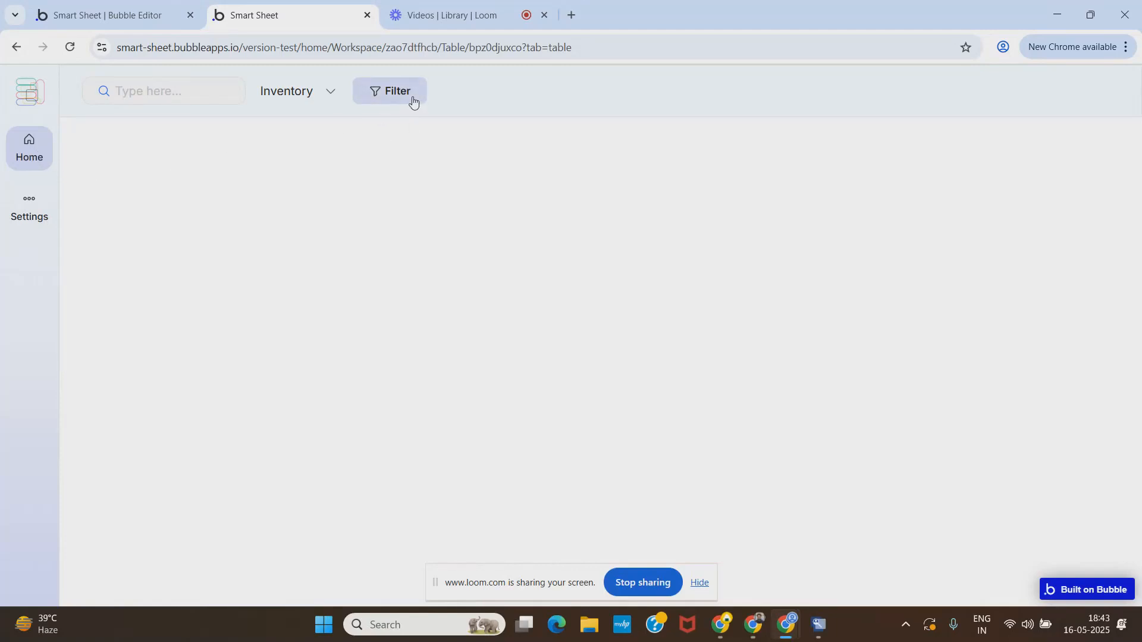
left_click(137, 15)
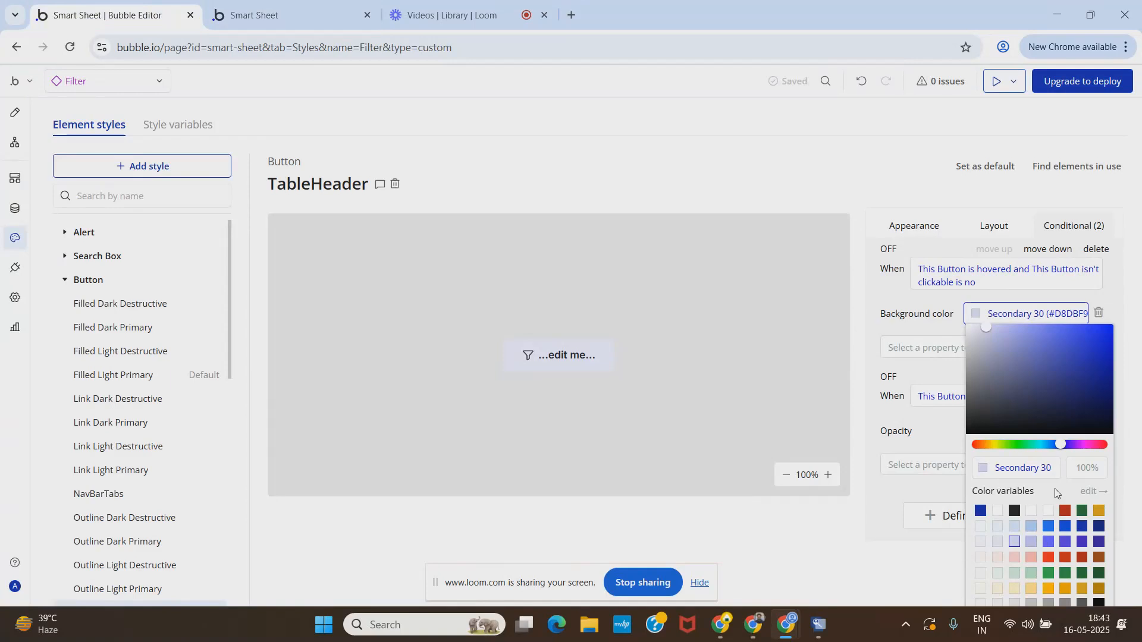
Try Secondary 20 as the TableHeader style's hover background in the preview, and restore Secondary 30.
left_click(998, 542)
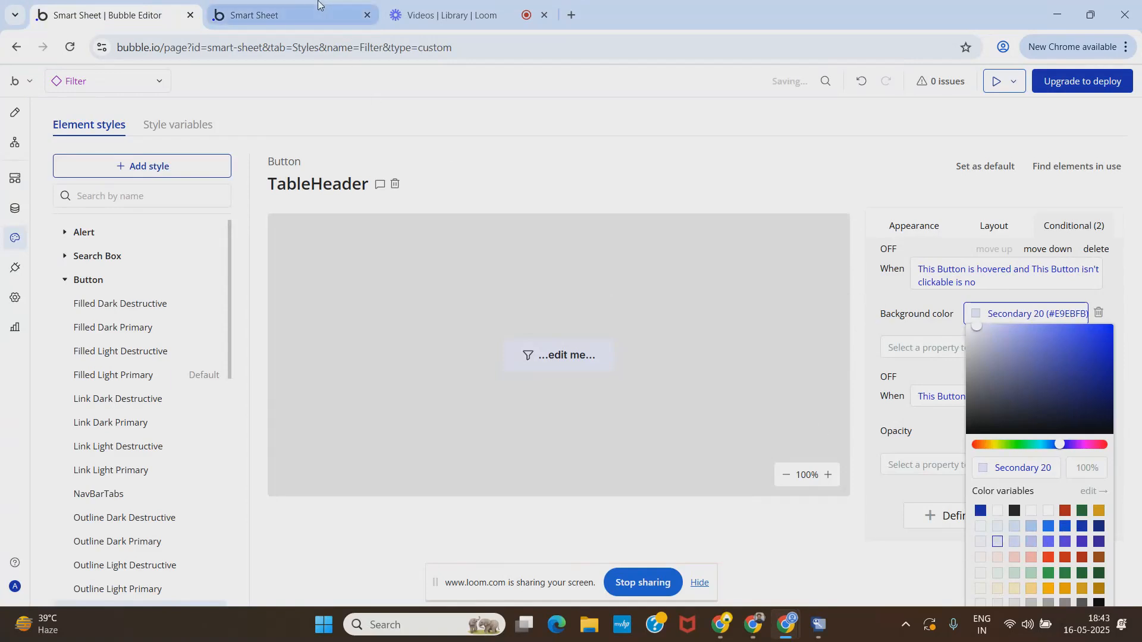
left_click(262, 15)
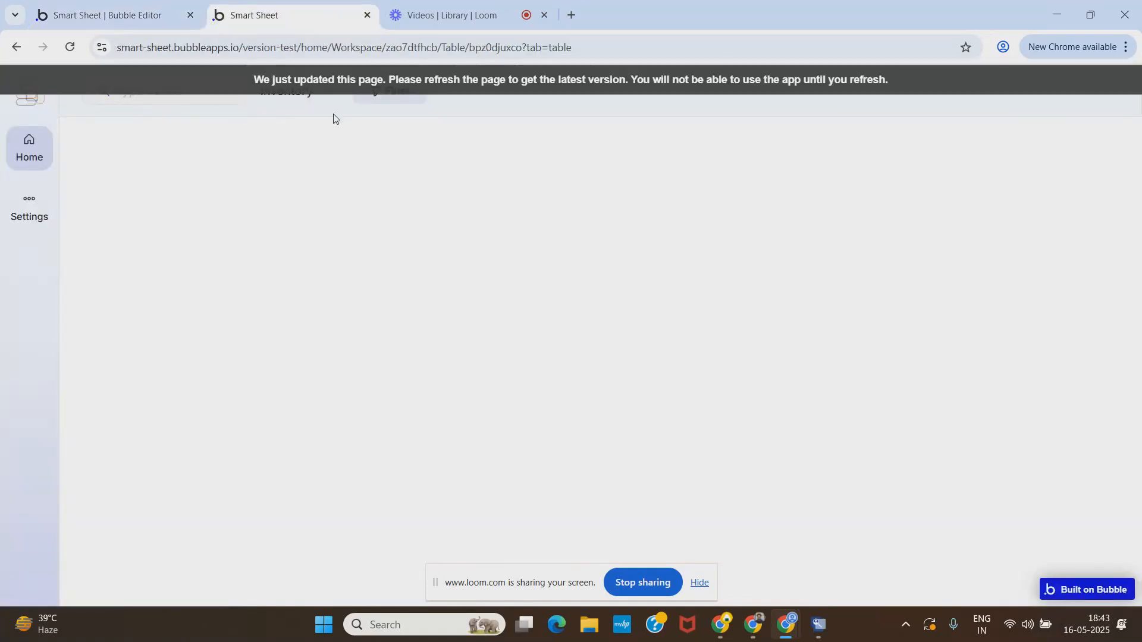
left_click(363, 80)
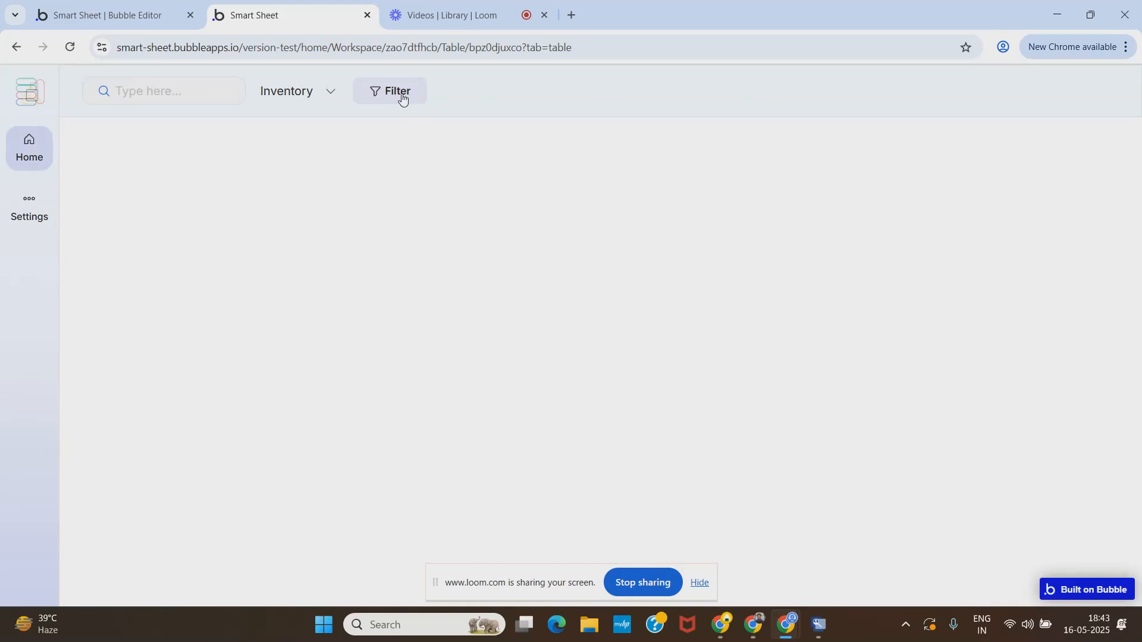
left_click(162, 21)
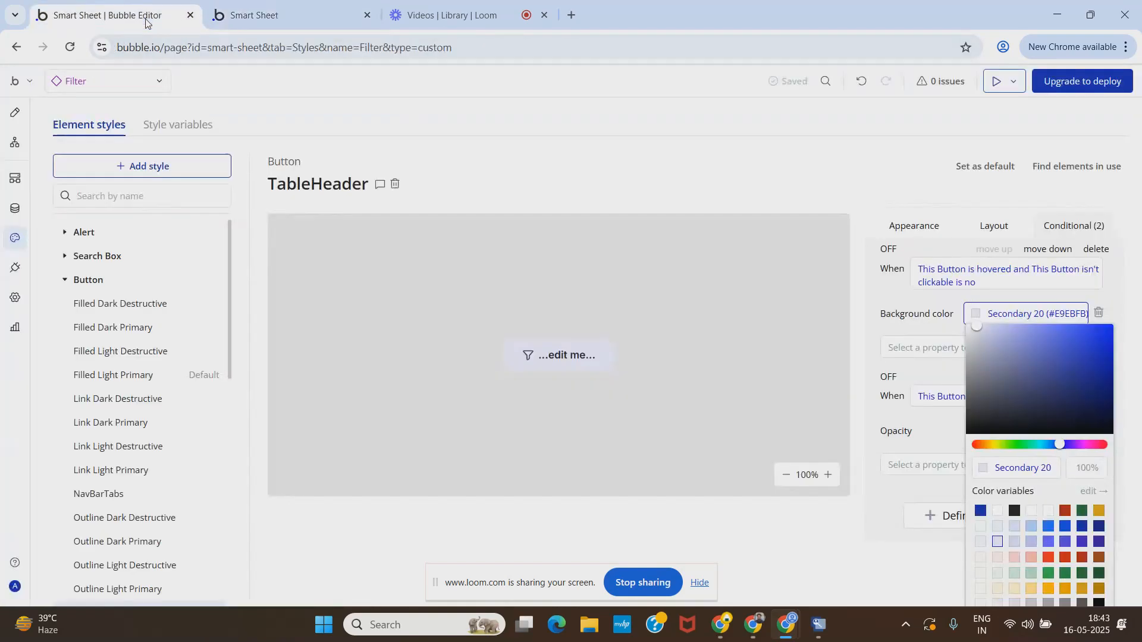
left_click(1016, 542)
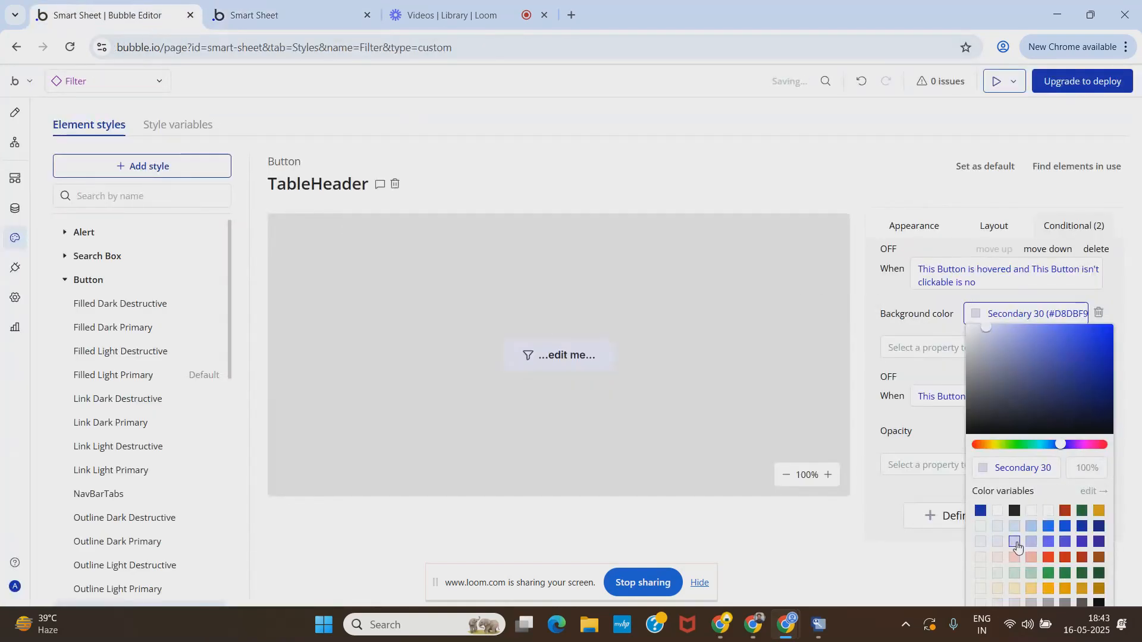
left_click(794, 248)
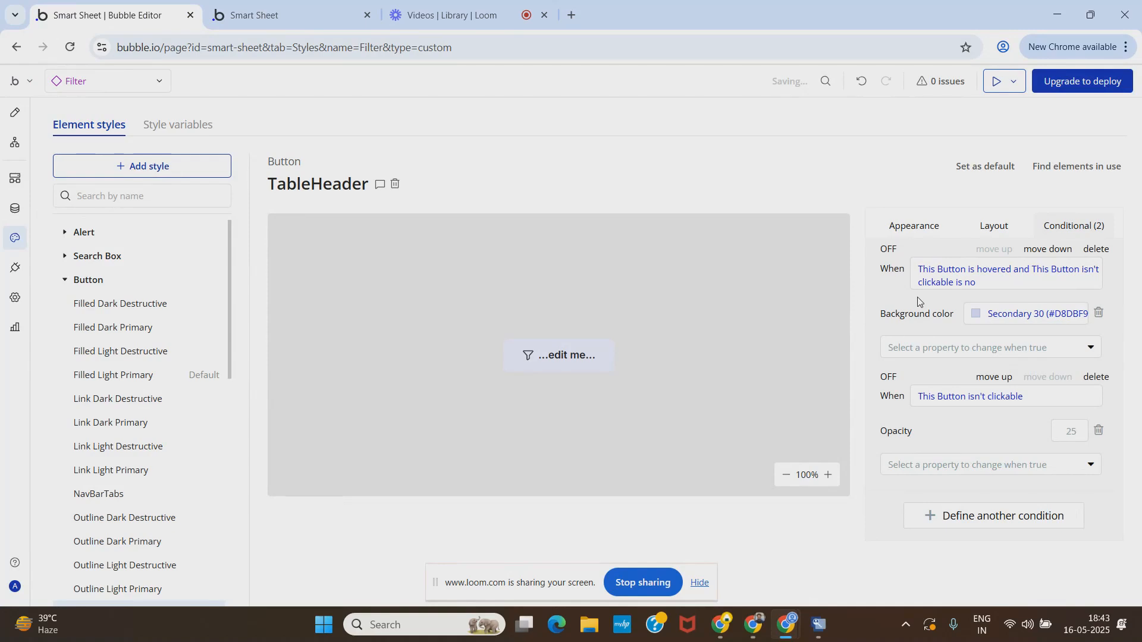
Set the TableHeader style's font weight to 500 and refresh the Smart Sheet preview.
left_click(910, 228)
scroll(1001, 379, "down", 1)
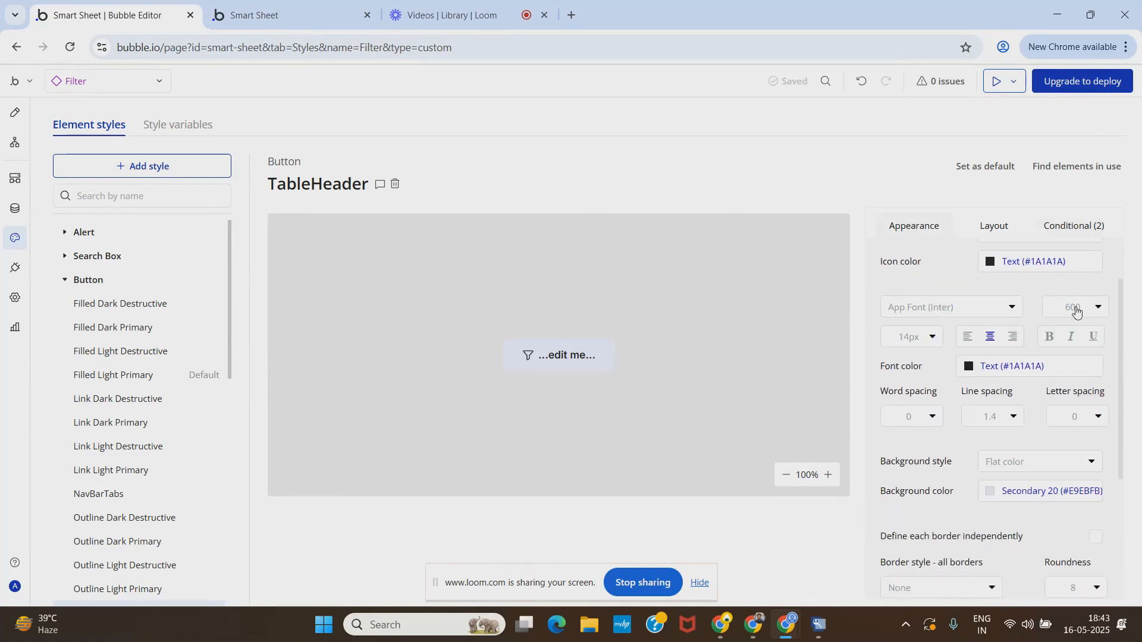
left_click(1074, 308)
left_click(1060, 446)
left_click(286, 13)
left_click(258, 82)
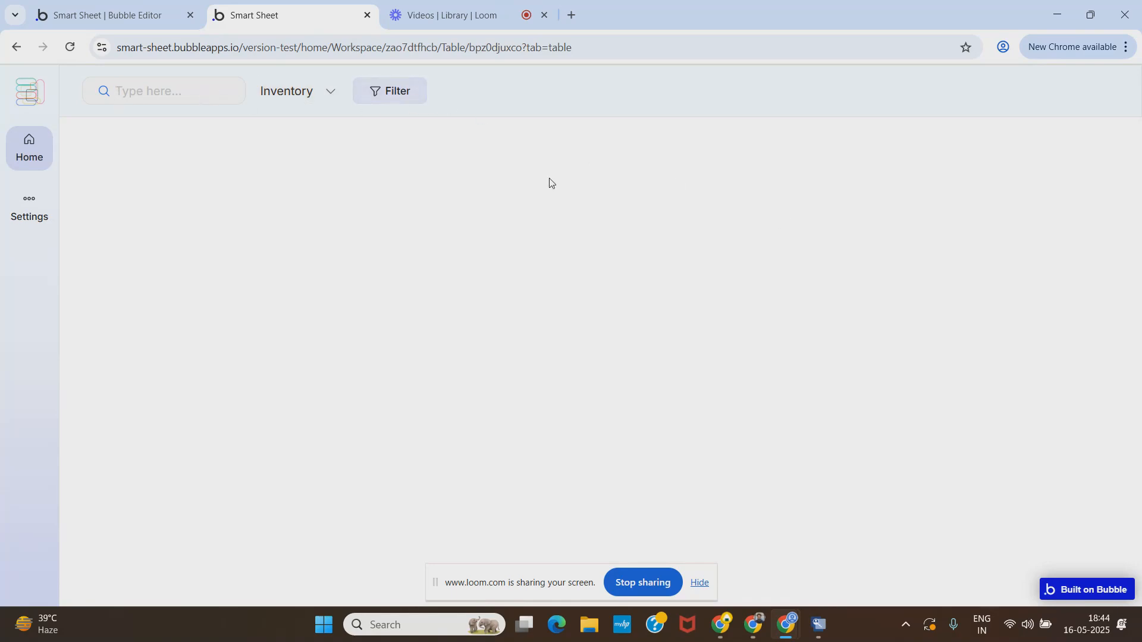
Test the header in the preview by opening the table dropdown and the Filter popup, and dismiss them.
left_click(326, 90)
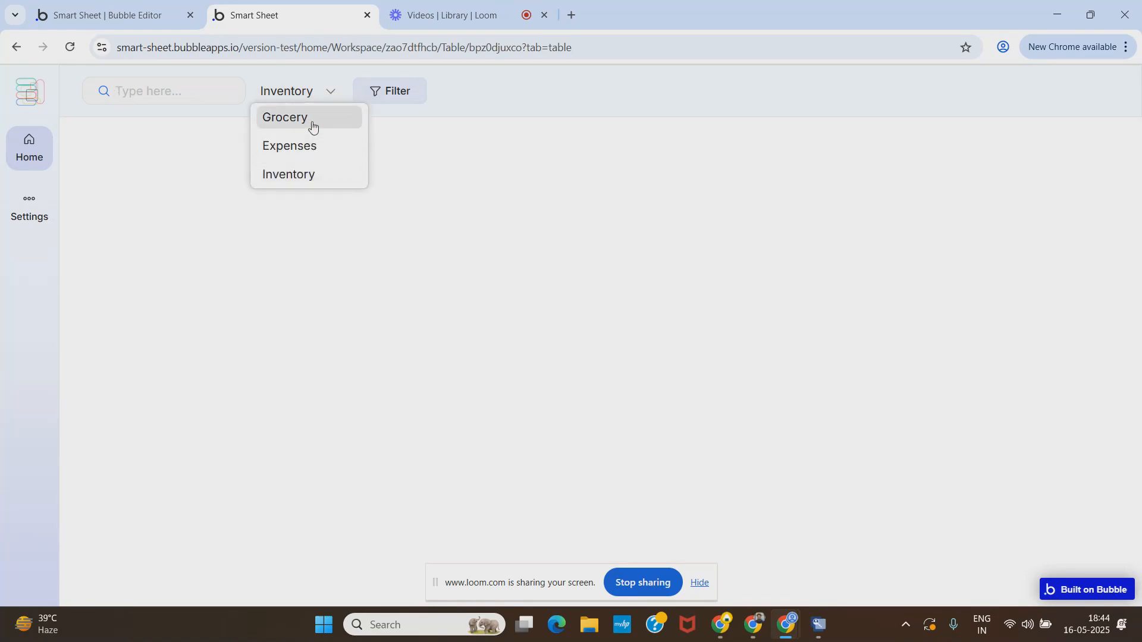
left_click(398, 92)
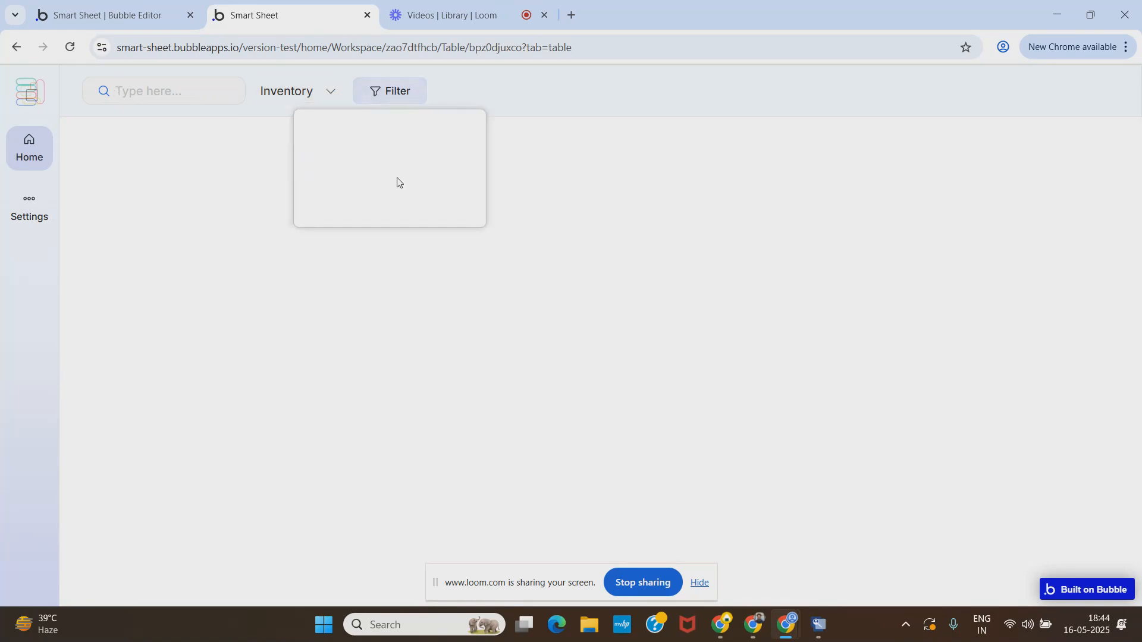
left_click(517, 97)
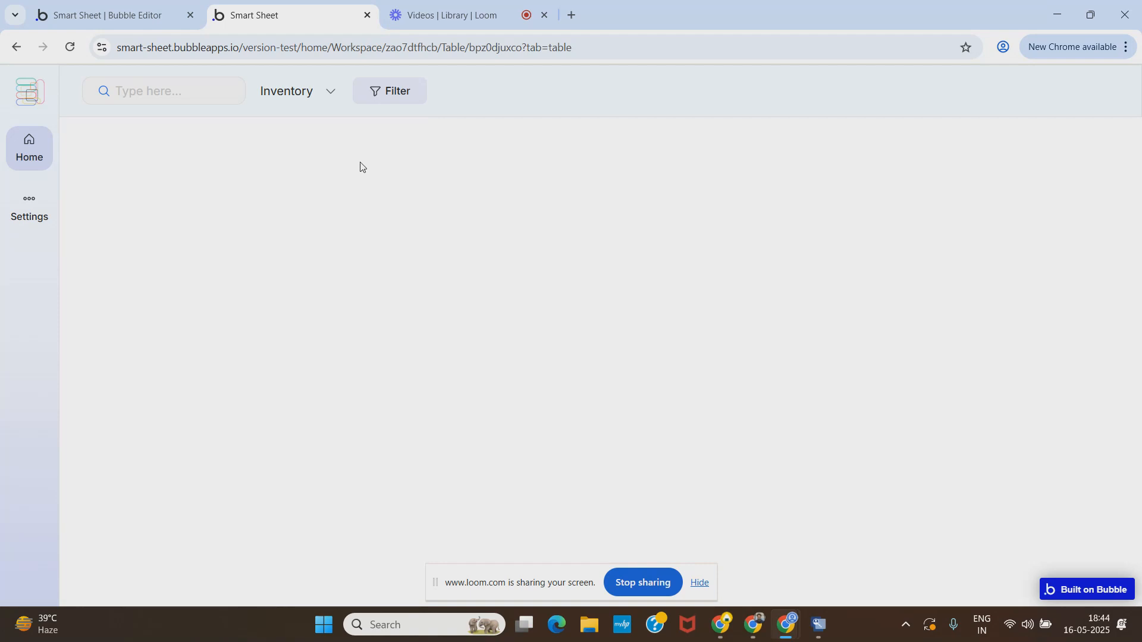
Return to the Bubble editor and create a web reusable element named Hide Columns, cloned from Filter.
left_click(123, 8)
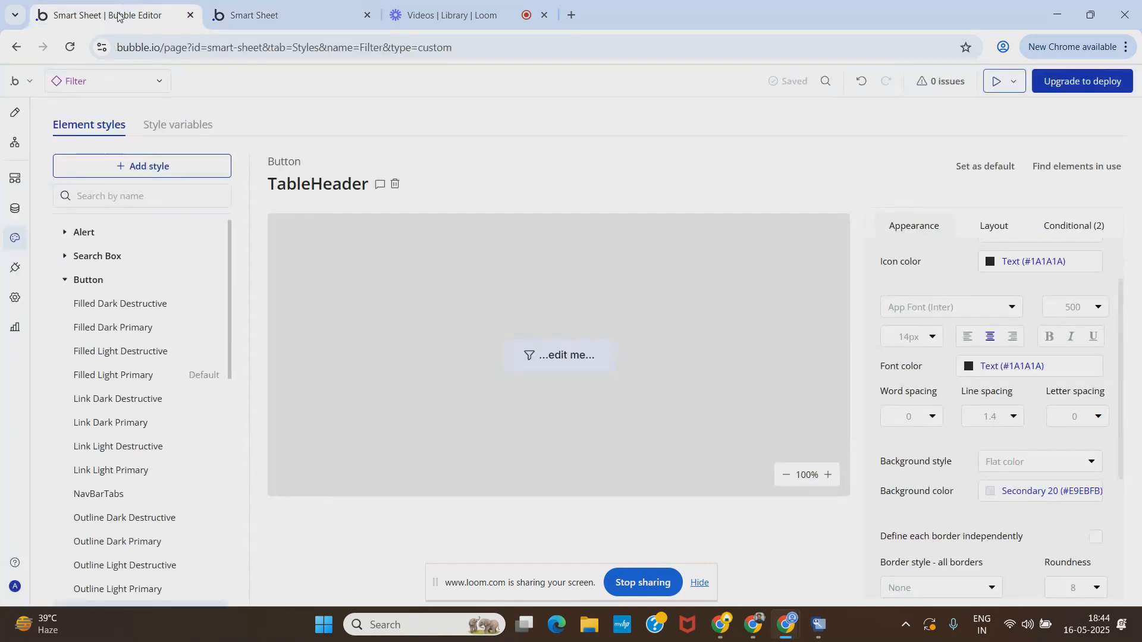
left_click(15, 112)
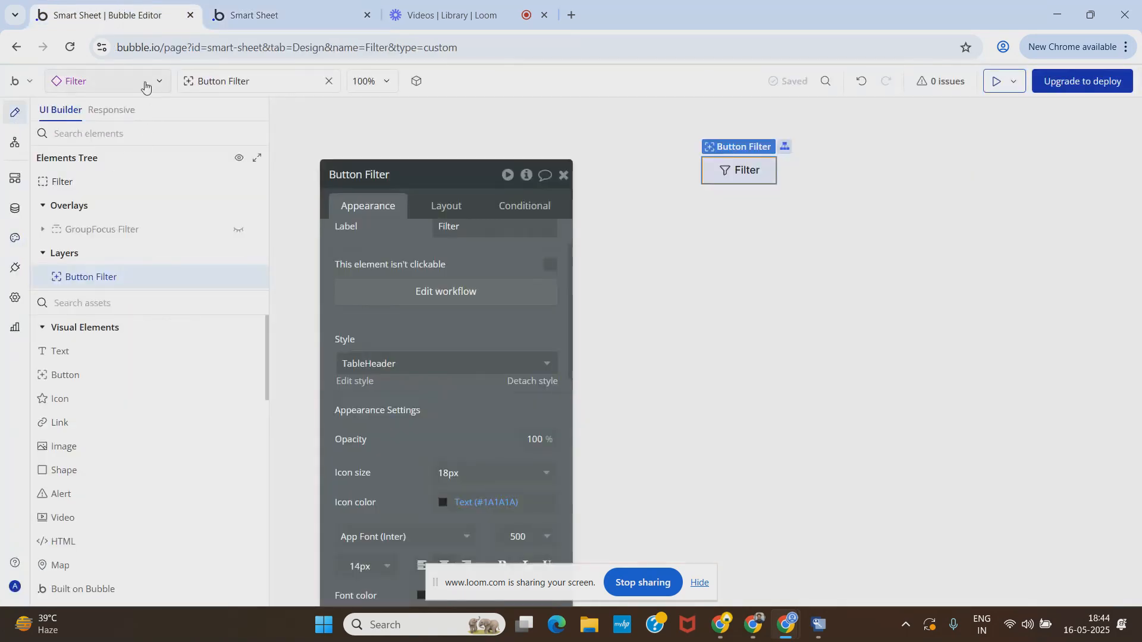
left_click(145, 81)
left_click(375, 119)
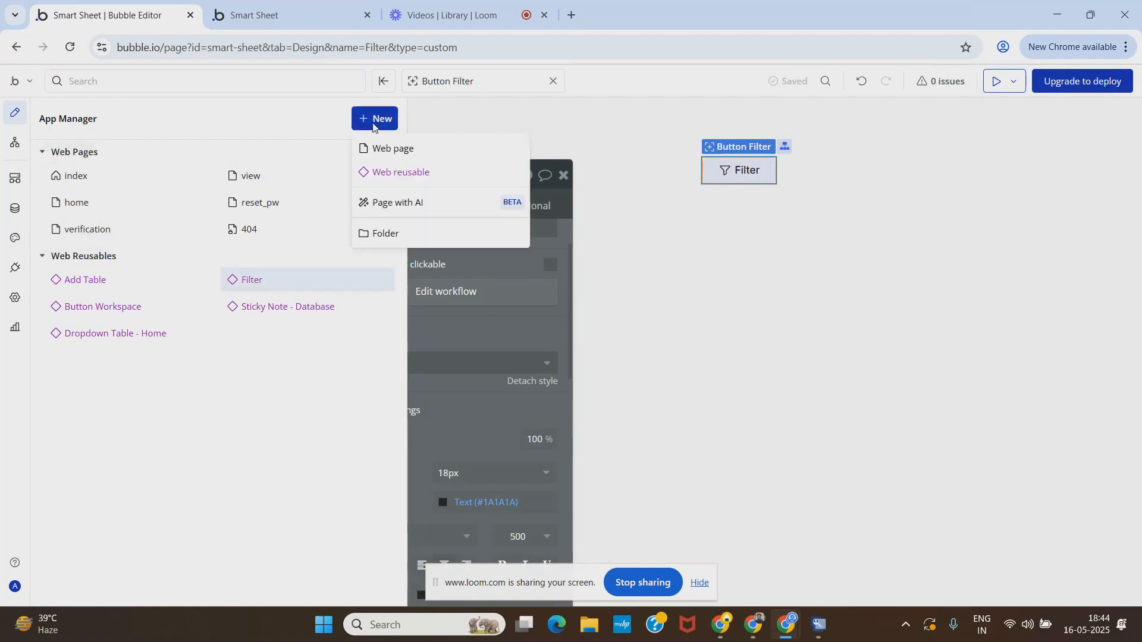
left_click(389, 172)
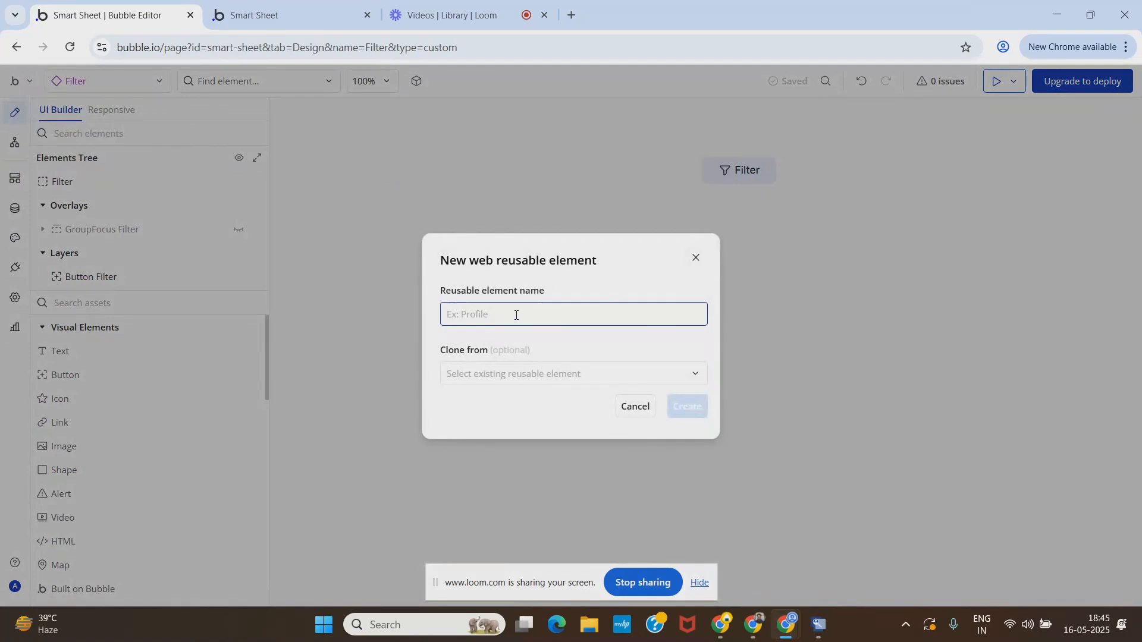
type("Hide")
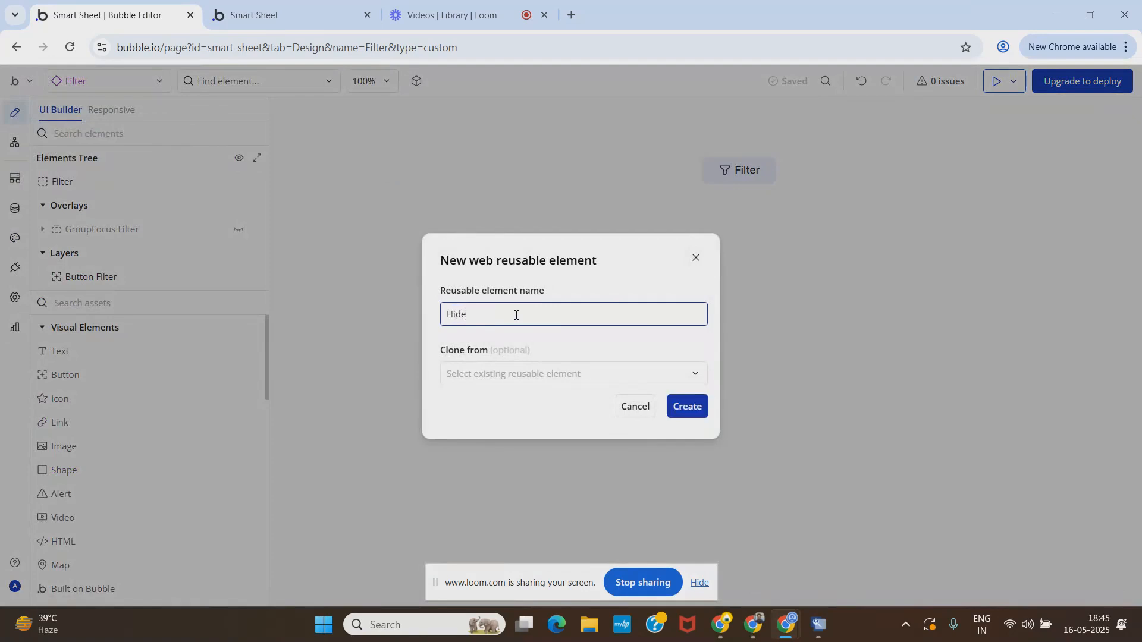
type(" Columns")
left_click(533, 374)
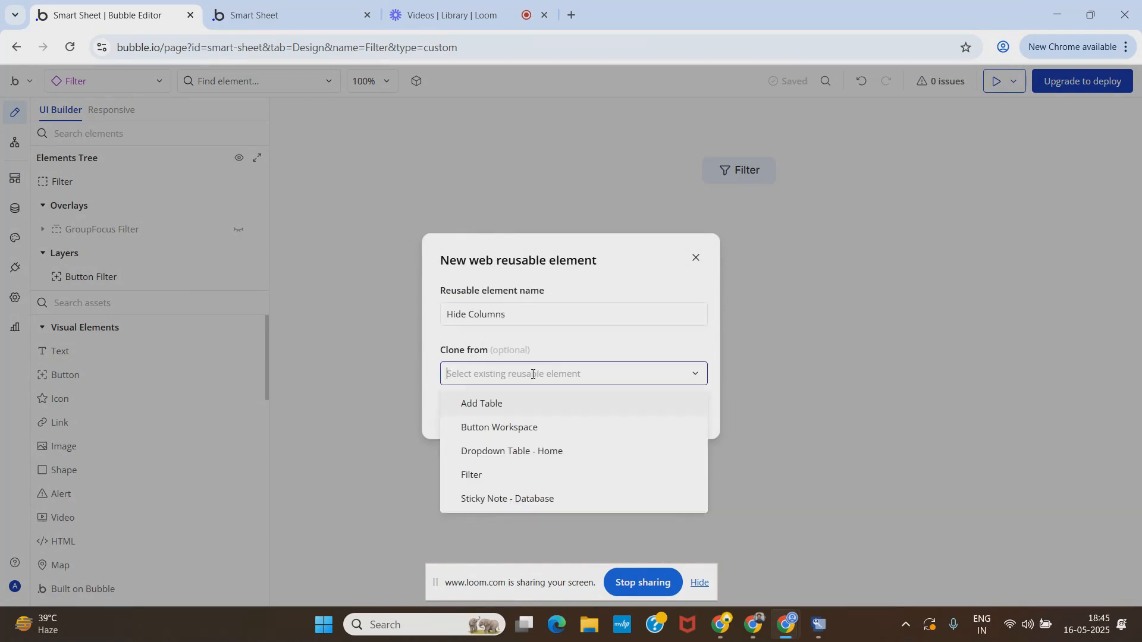
left_click(502, 478)
left_click(679, 404)
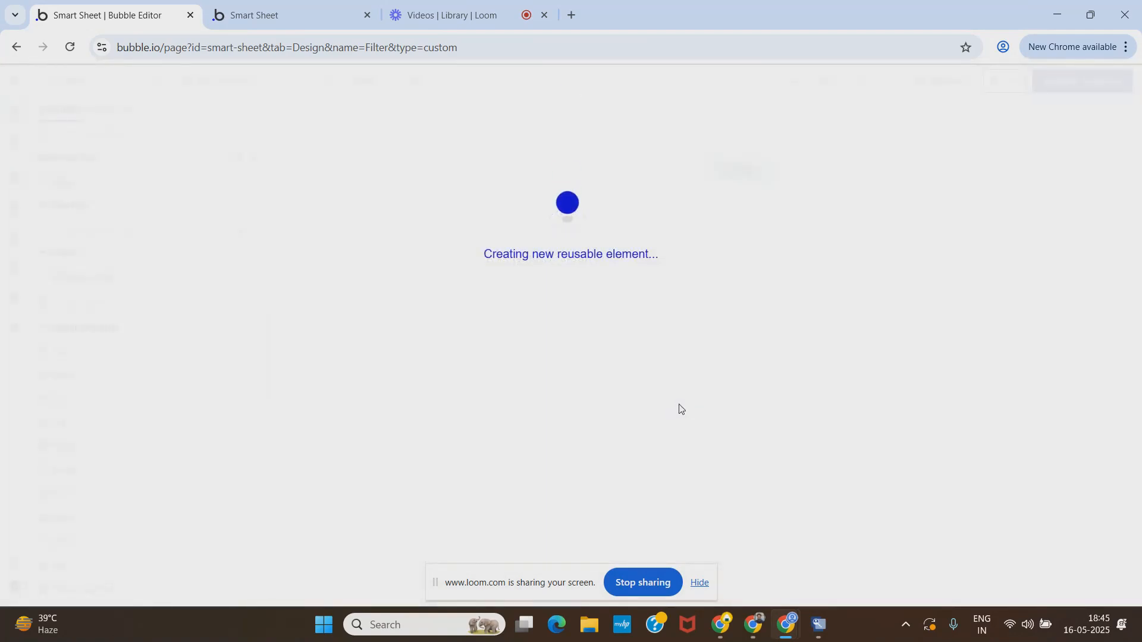
Set the Hide Columns element's default builder width to 20 and close its properties.
left_click(681, 174)
double_click(676, 168)
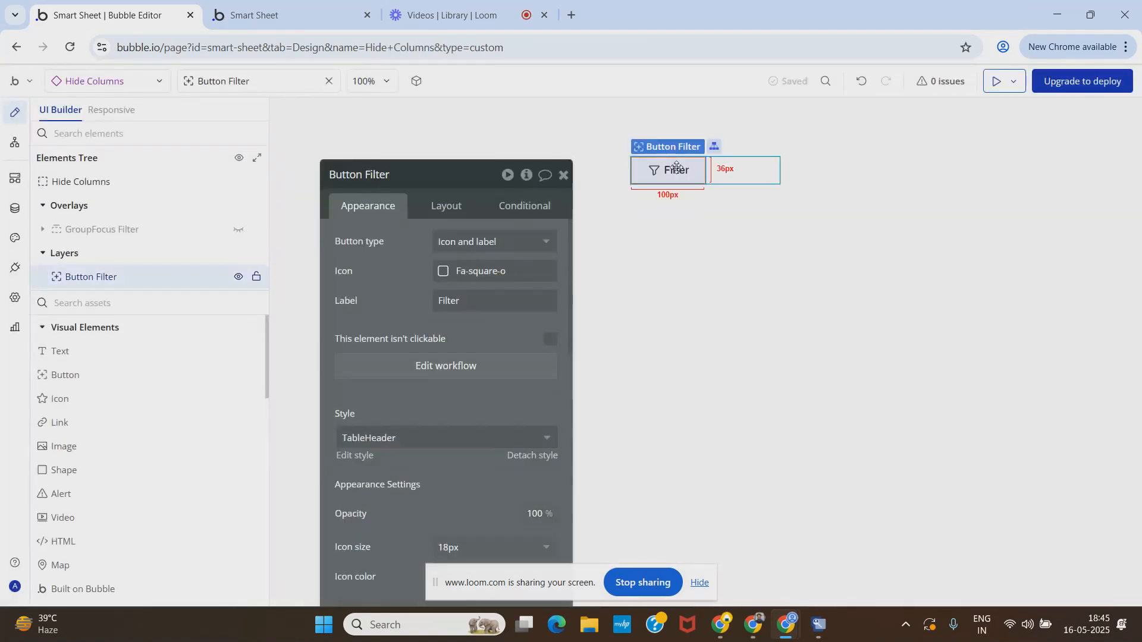
left_click(736, 176)
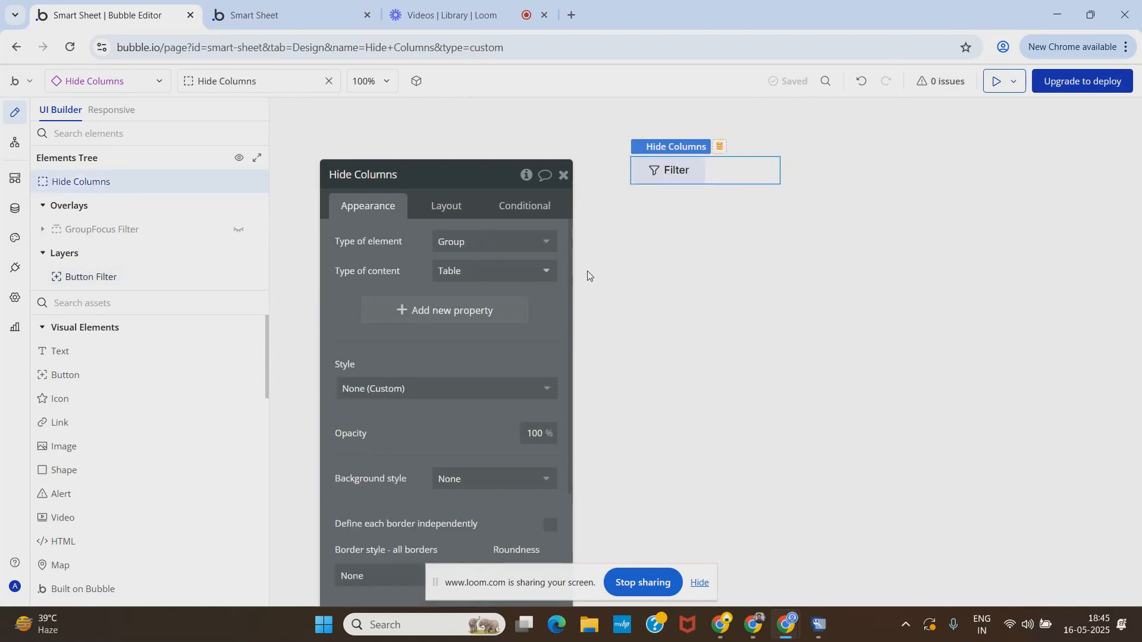
scroll(423, 326, "down", 3)
left_click(446, 206)
left_click(553, 349)
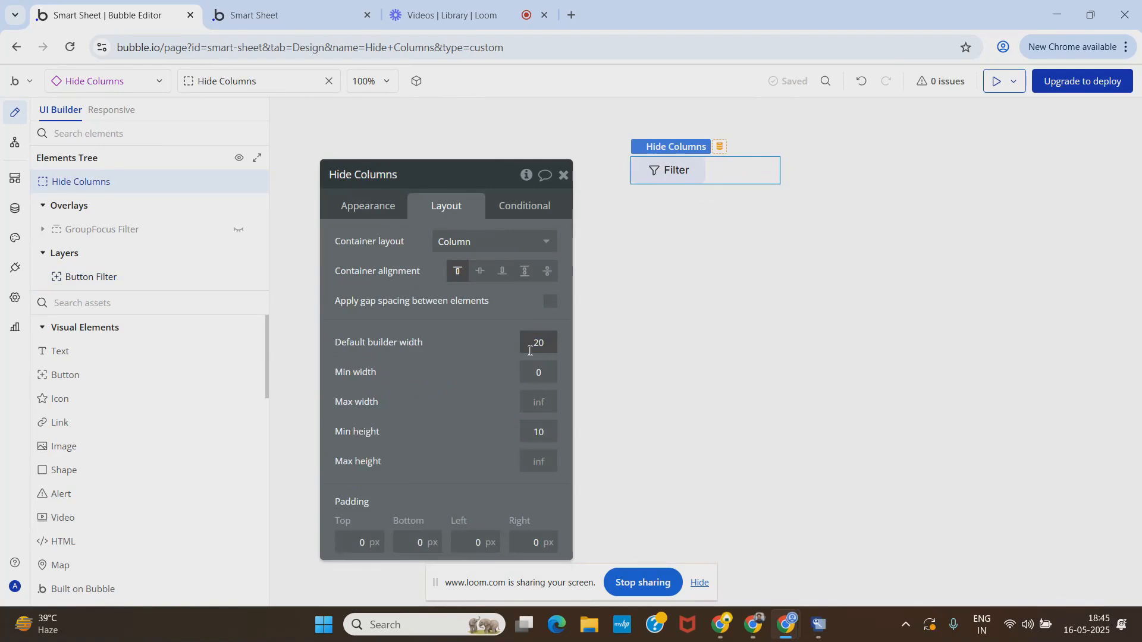
left_click(477, 343)
left_click(563, 176)
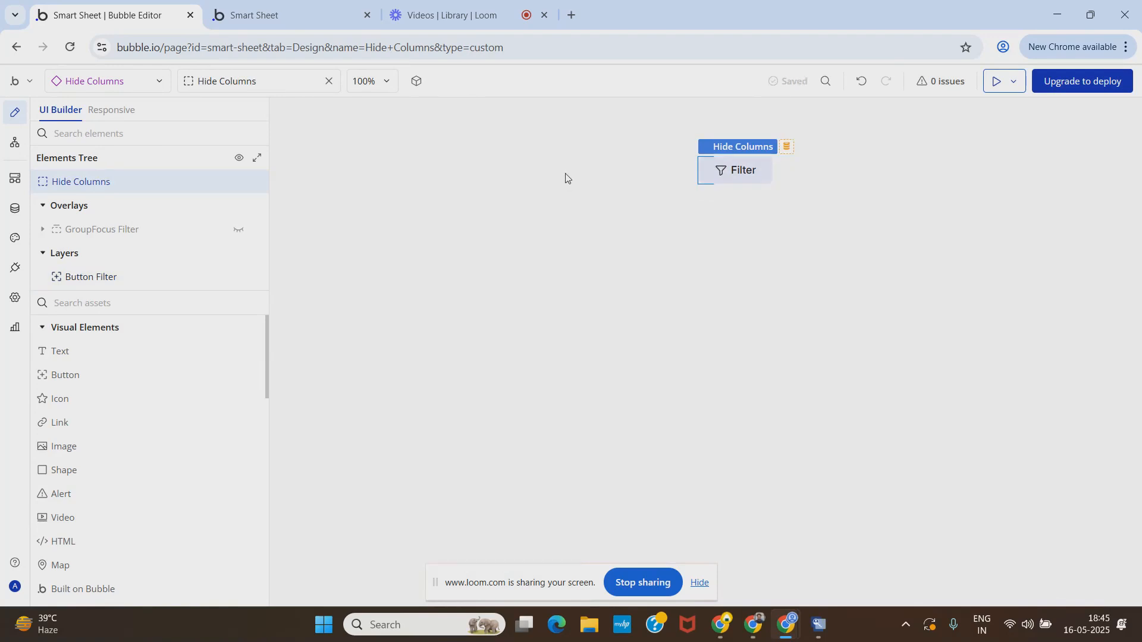
Change the label of the button in Hide Columns to "Hide columns" and open its layout settings.
double_click(741, 173)
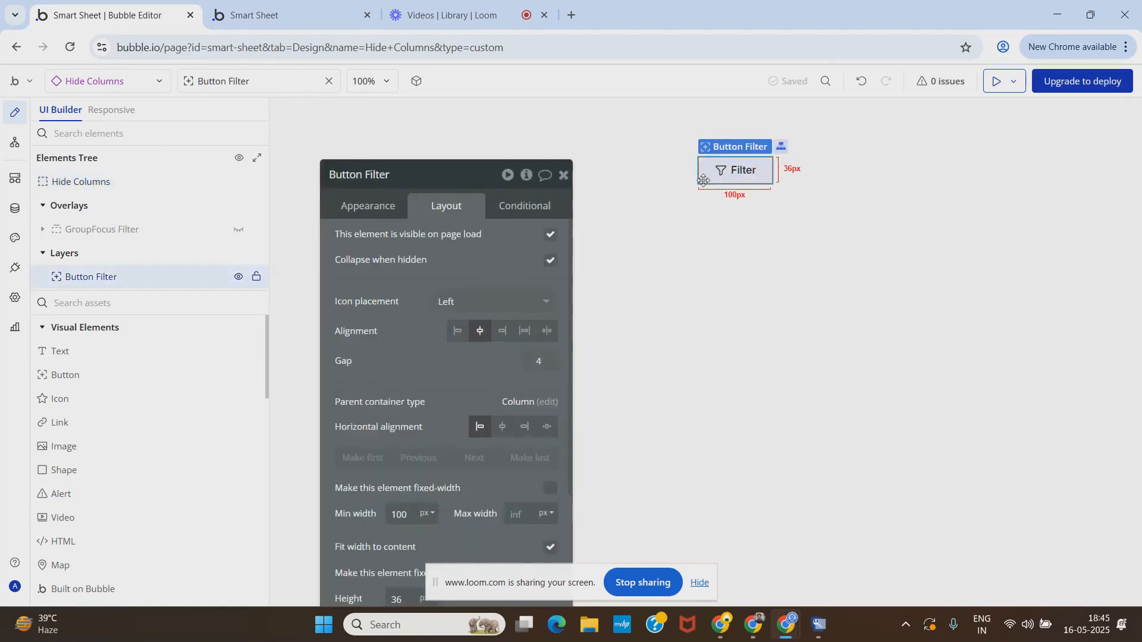
left_click(367, 206)
double_click(477, 295)
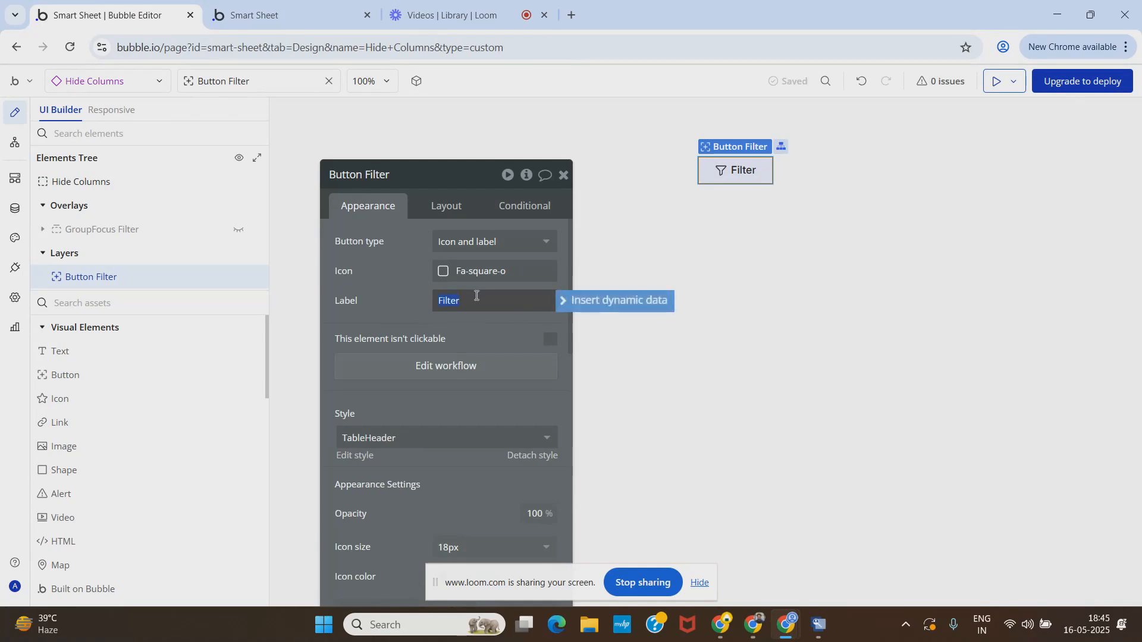
type("S")
type("ide columns")
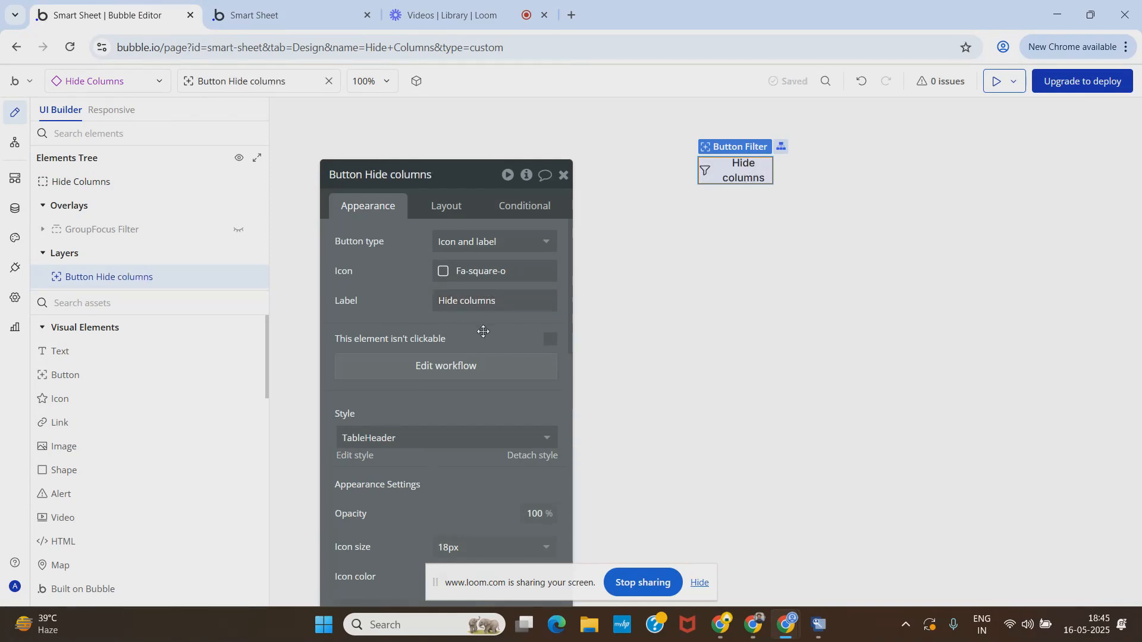
left_click(447, 205)
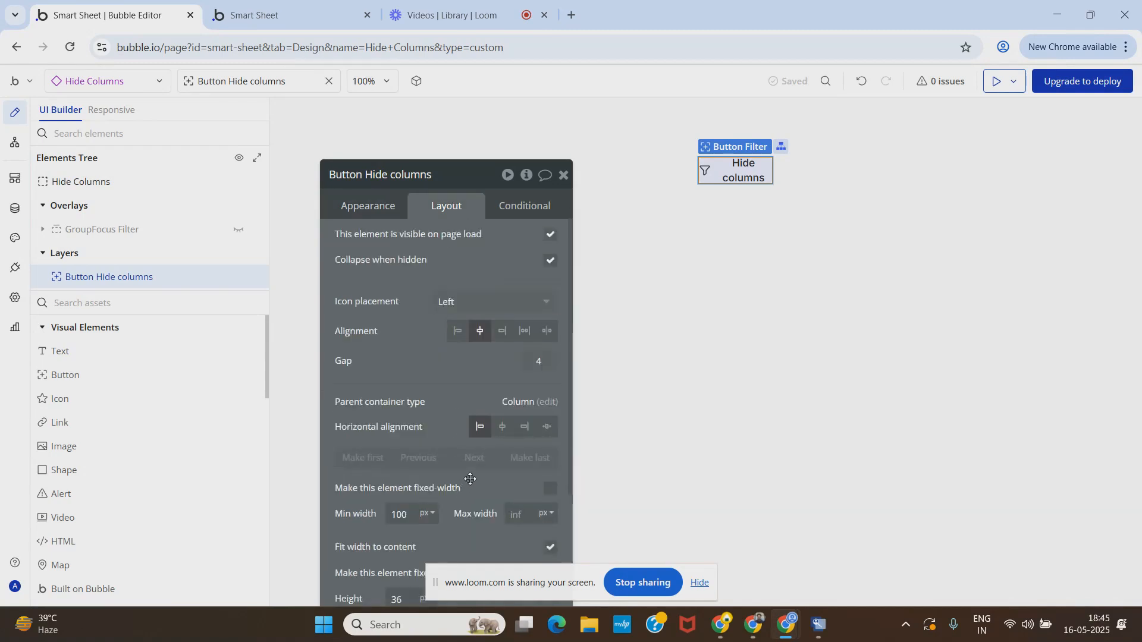
Close the button's layout settings and rename the GroupFocus Filter overlay in Hide Columns to "GroupFocus".
scroll(469, 425, "down", 2)
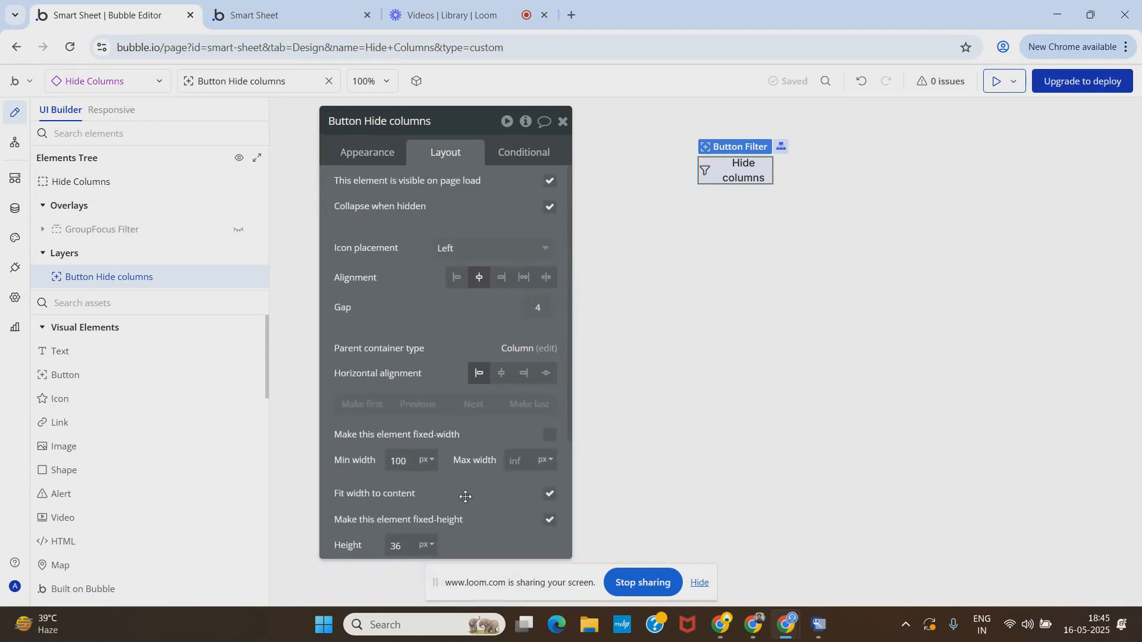
left_click(562, 121)
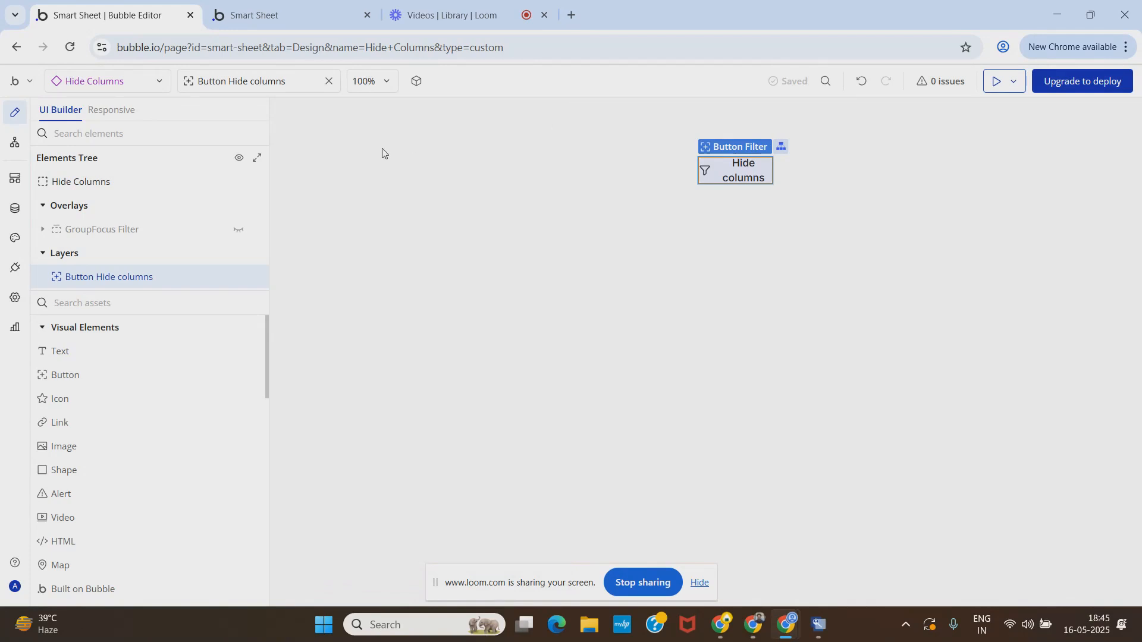
left_click(122, 230)
left_click(408, 122)
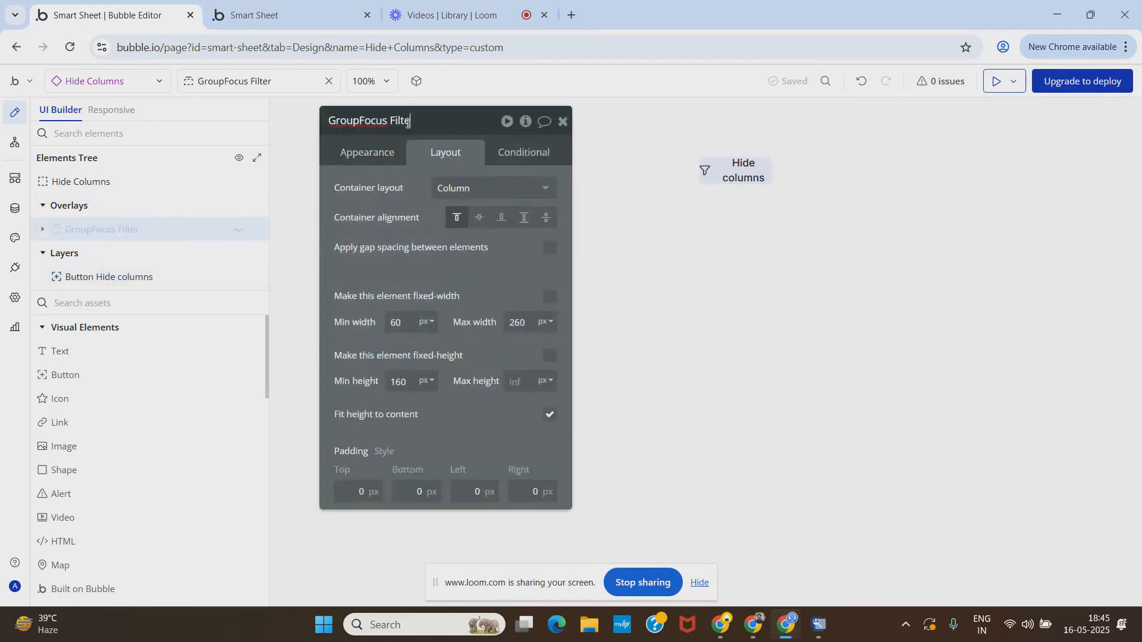
left_click(390, 226)
left_click(563, 121)
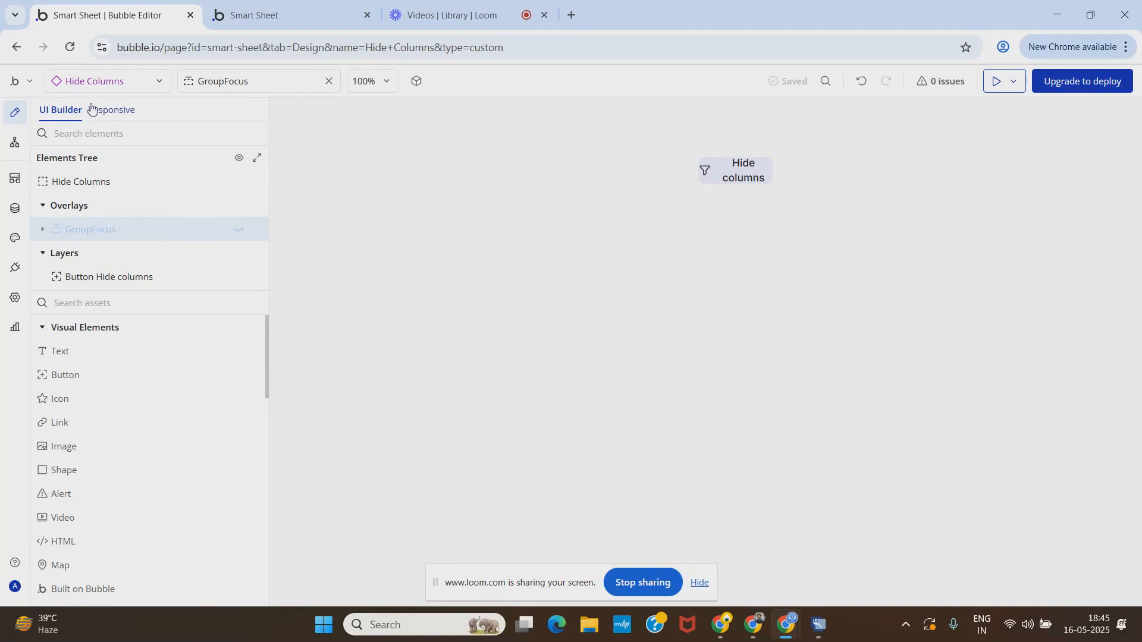
Go to the home page and select Group Headers Table inside Group Main's Group Table.
left_click(79, 87)
left_click(82, 202)
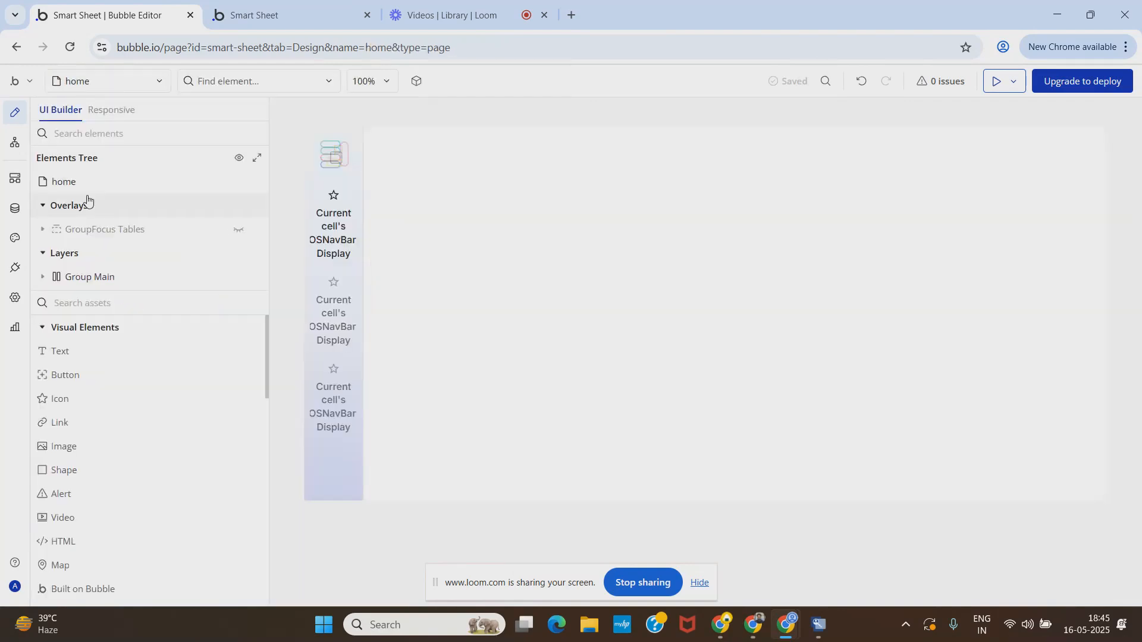
left_click(67, 279)
left_click(43, 277)
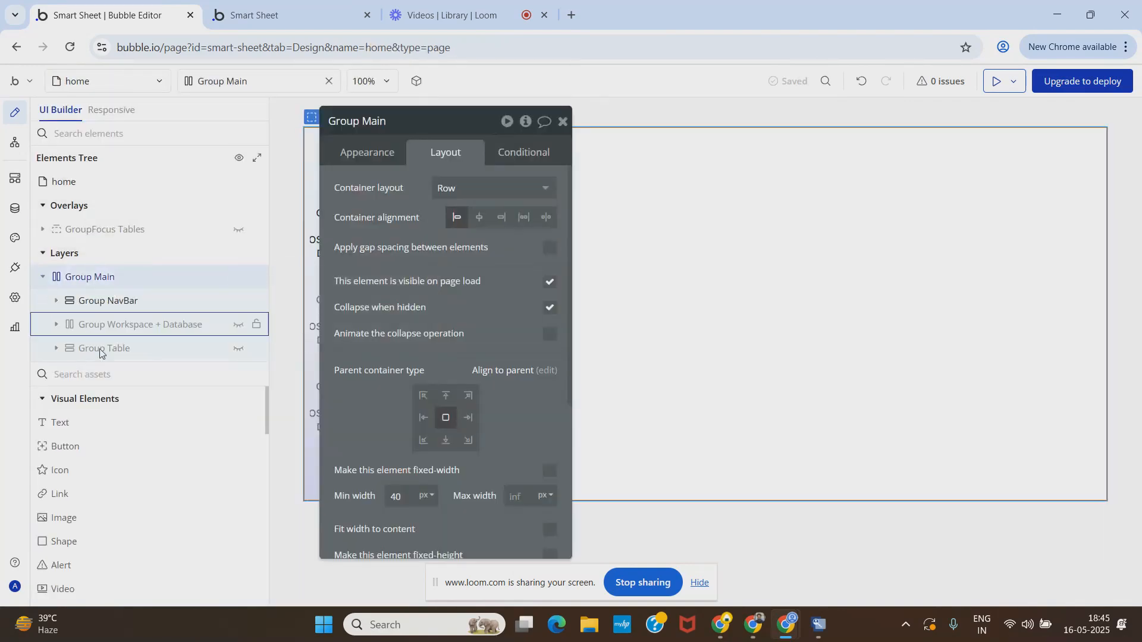
left_click(56, 349)
left_click(132, 372)
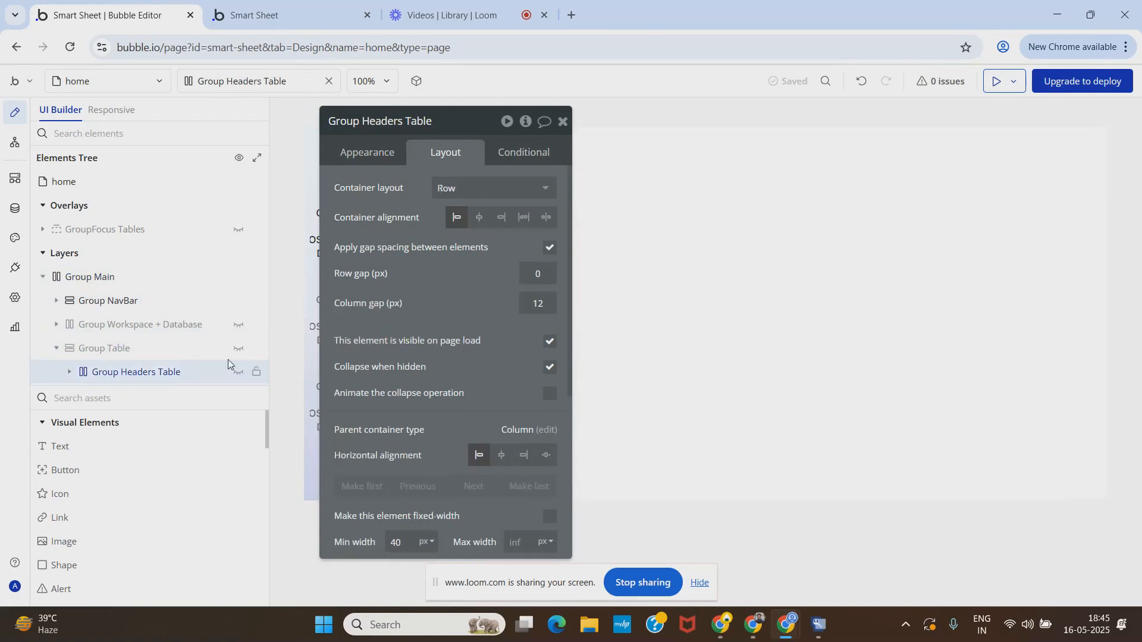
Close the group's properties and make Group Table visible on the canvas, keeping Group Workspace + Database hidden.
left_click(238, 324)
left_click(562, 121)
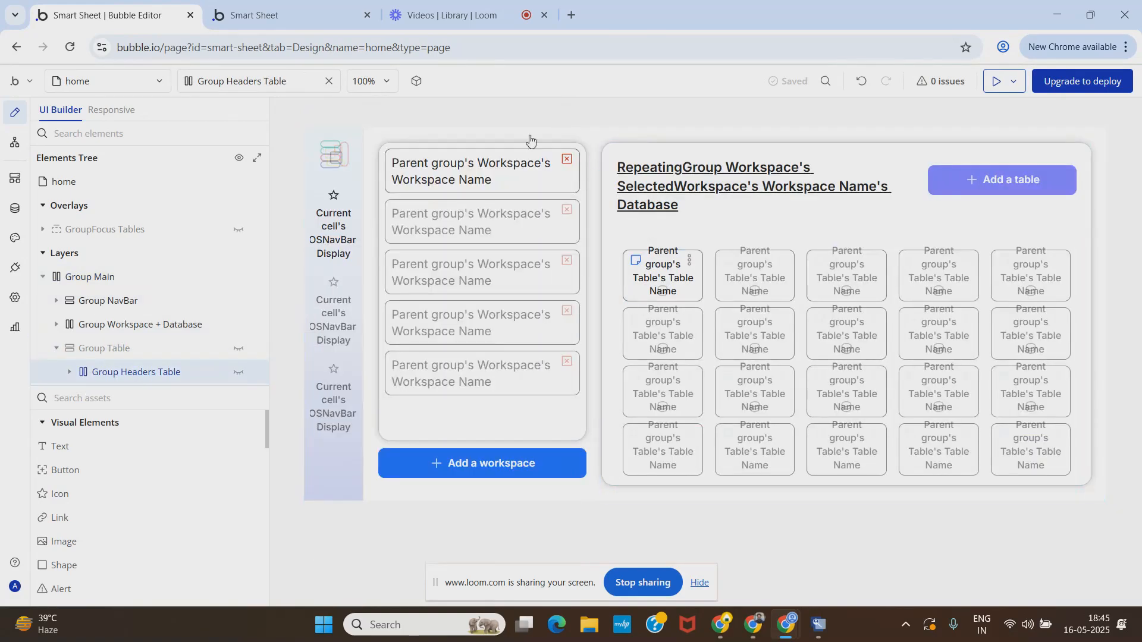
left_click(238, 325)
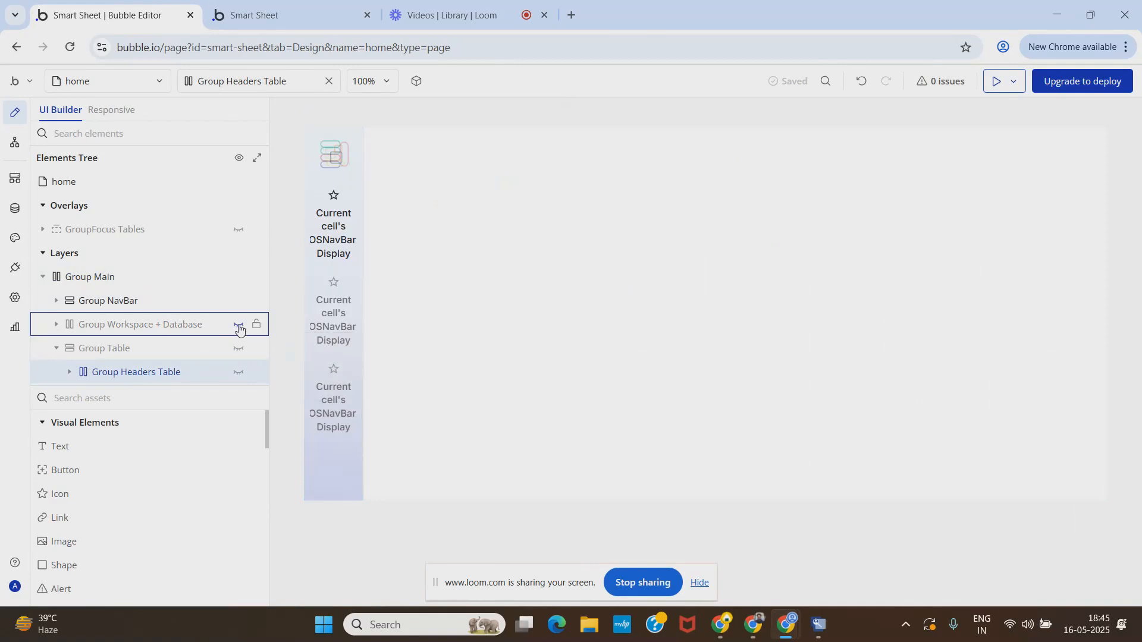
left_click(238, 350)
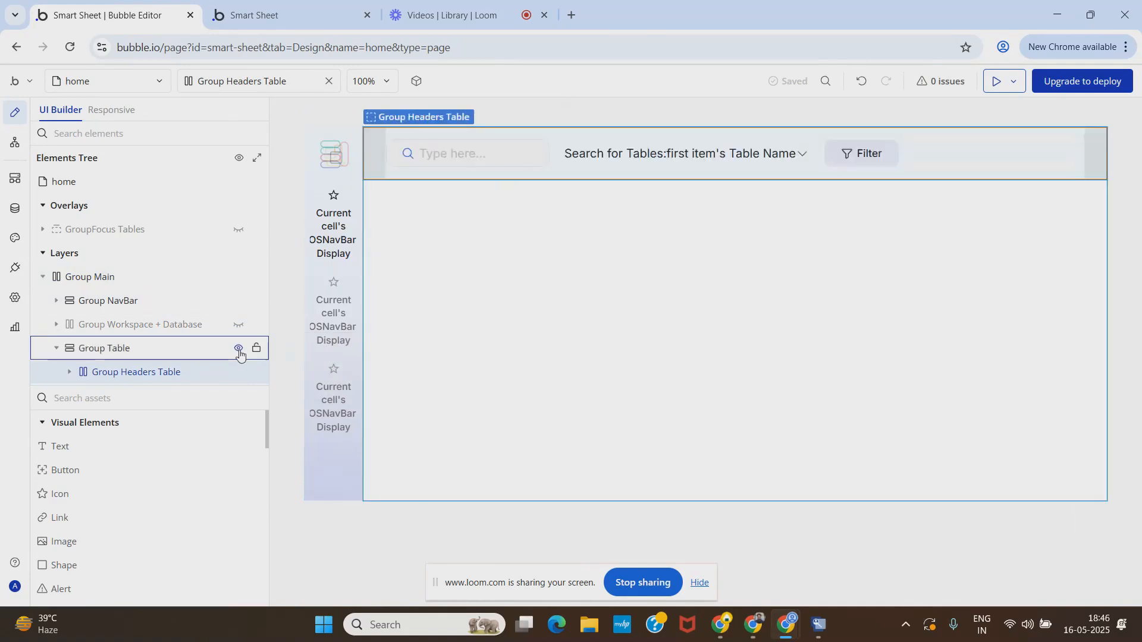
Place the Hide Columns reusable element after Filter in Group Headers Table, fit its width to content and centre it vertically.
double_click(69, 372)
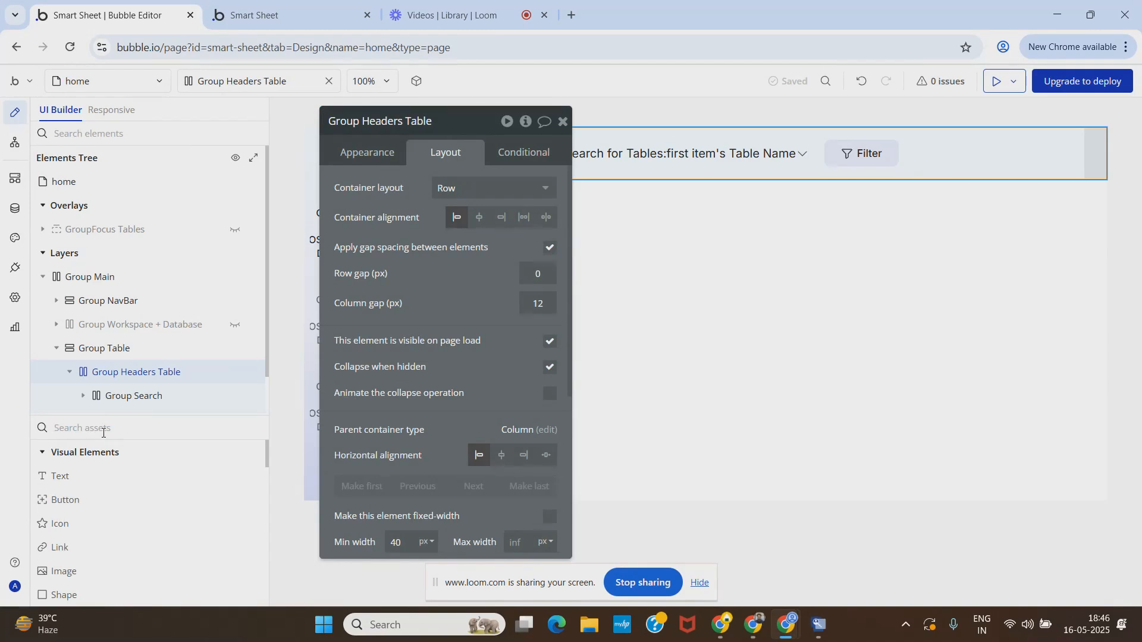
type("hi")
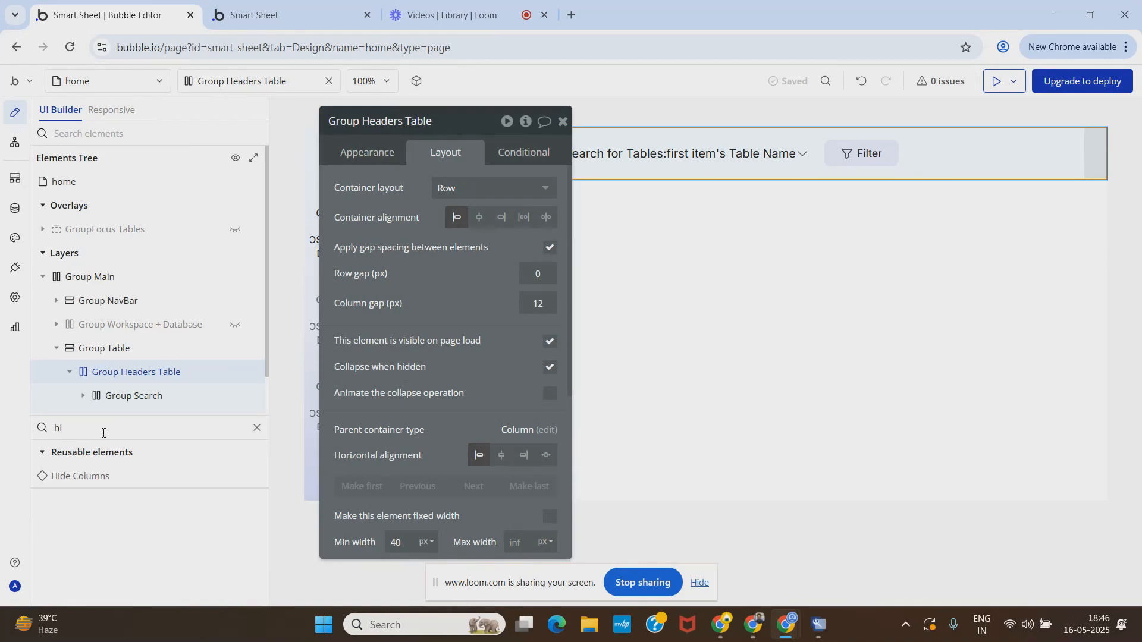
left_click_drag(81, 476, 903, 155)
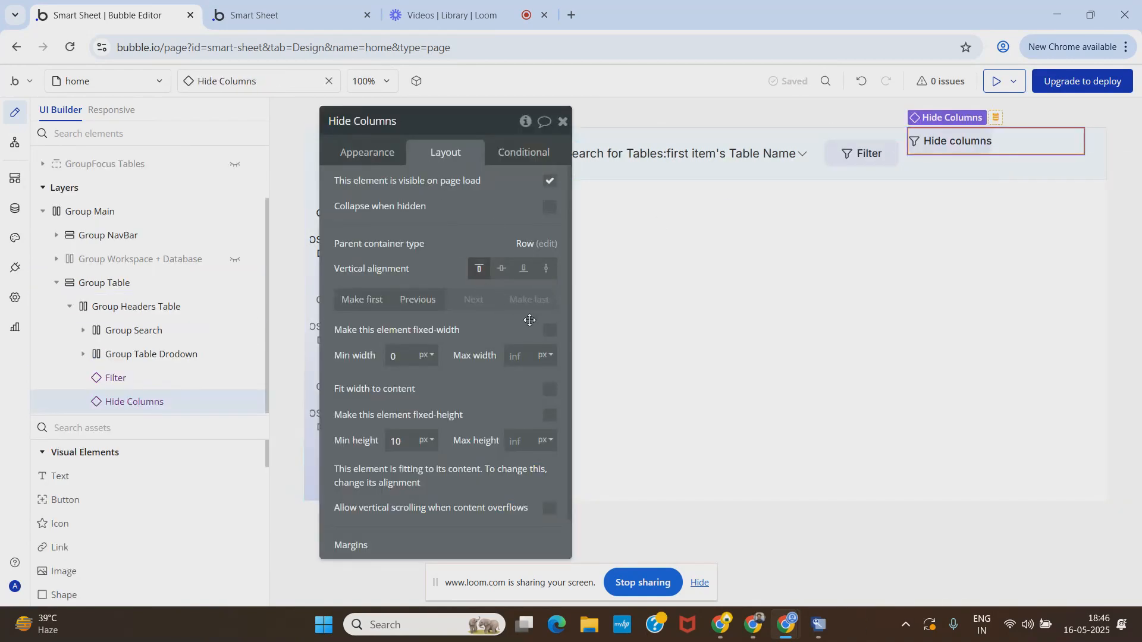
left_click(548, 390)
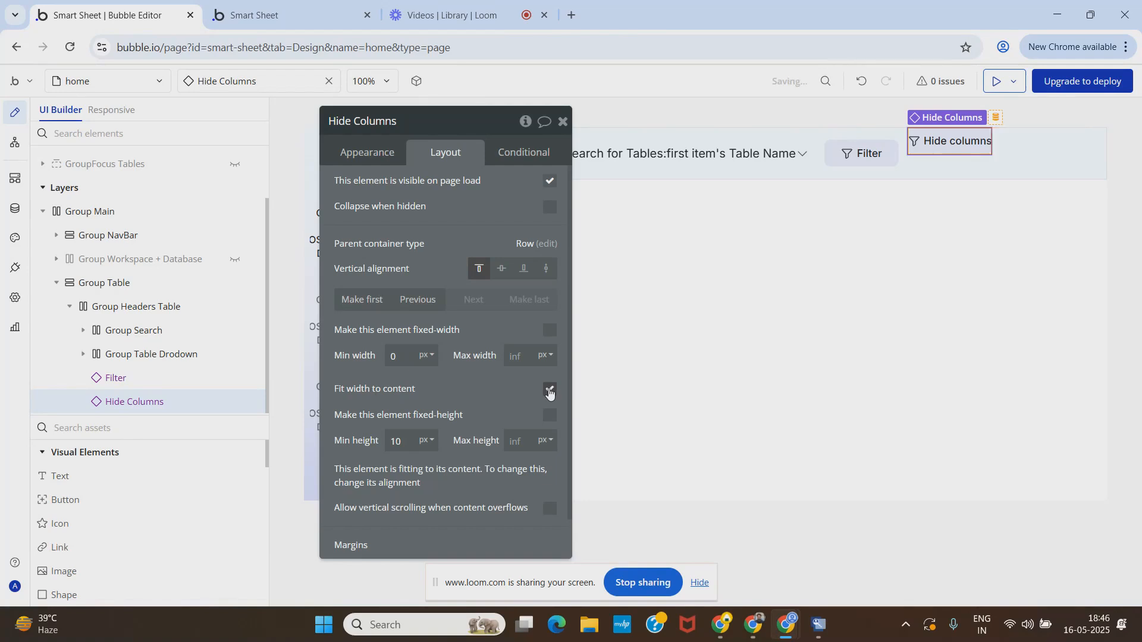
left_click(502, 271)
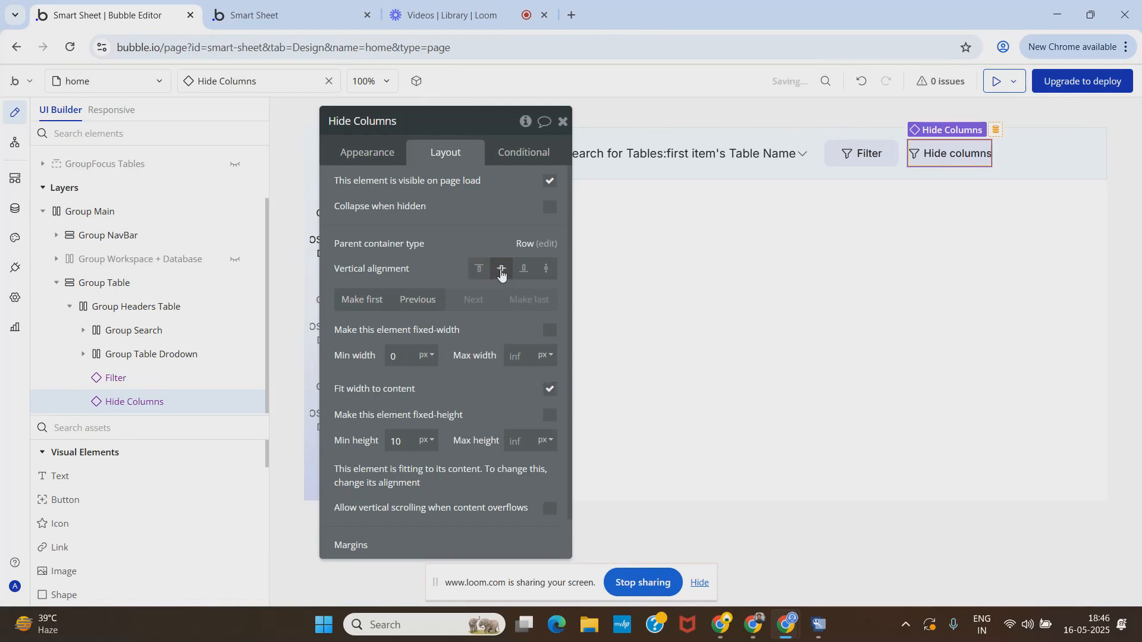
Check the header in the preview, return to the Bubble editor and change the Hide Columns button's label to "Hide".
left_click(278, 24)
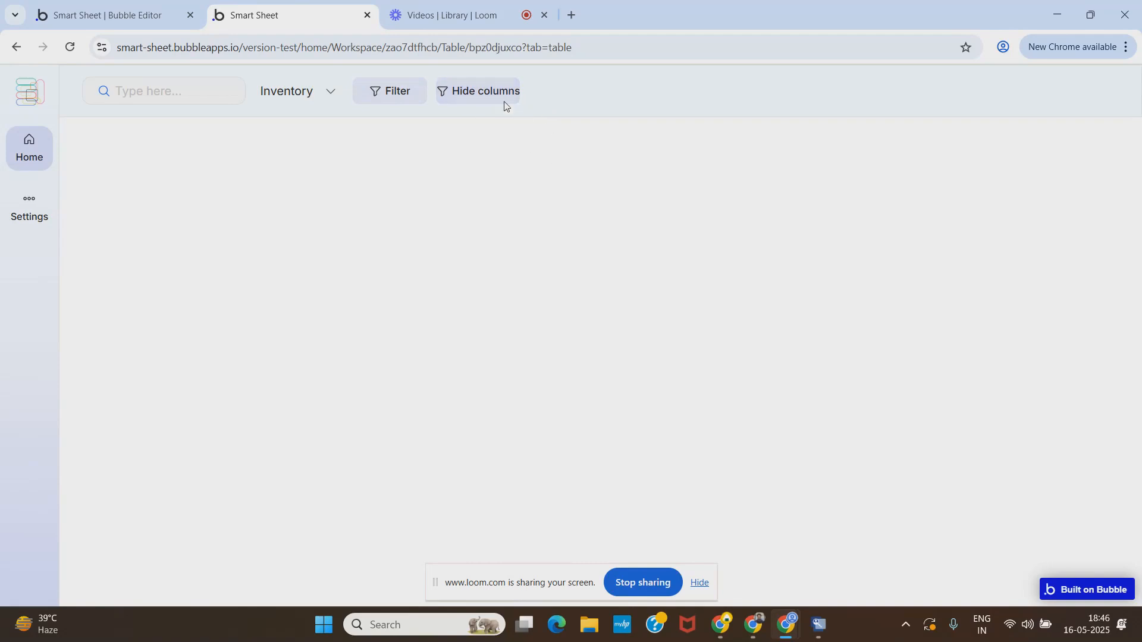
key("ctrl+Page_Up")
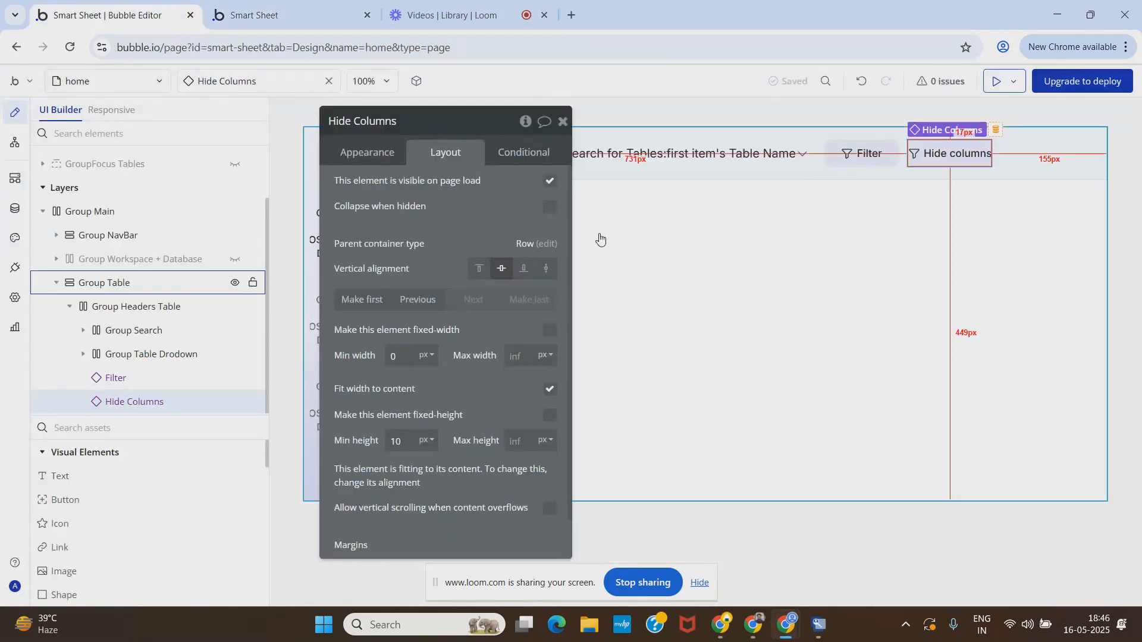
left_click(142, 84)
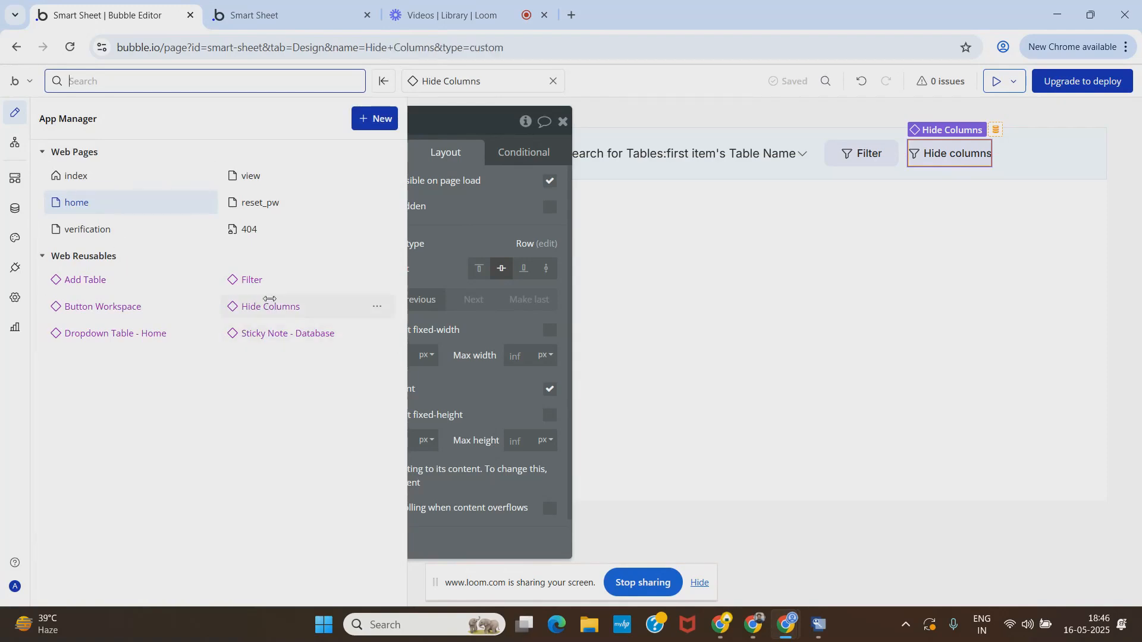
left_click(269, 303)
double_click(747, 180)
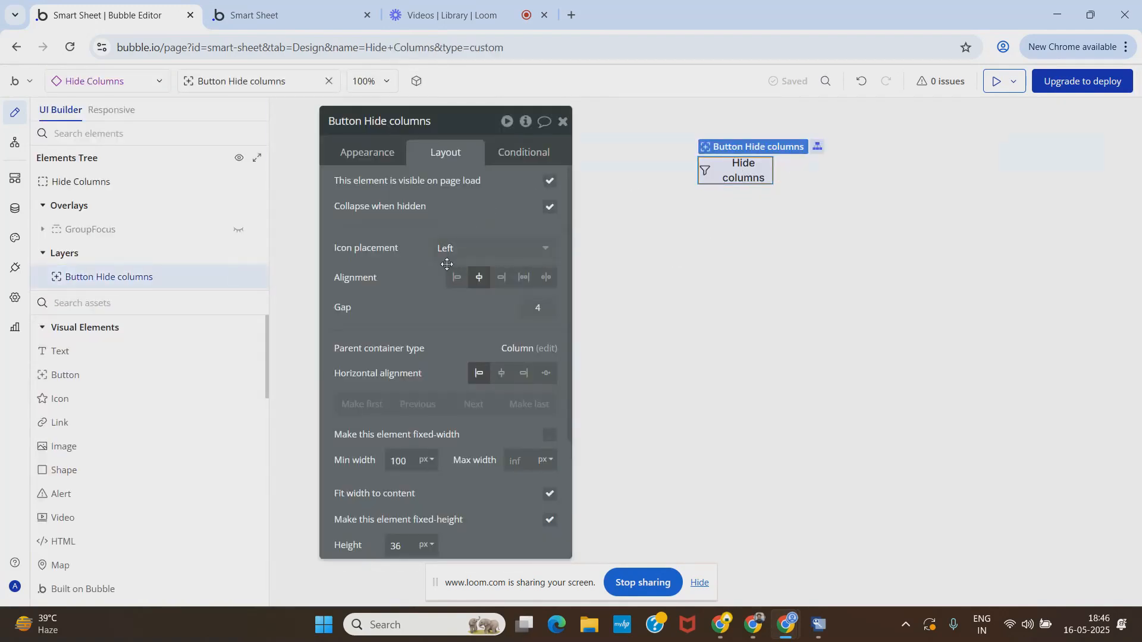
left_click(355, 155)
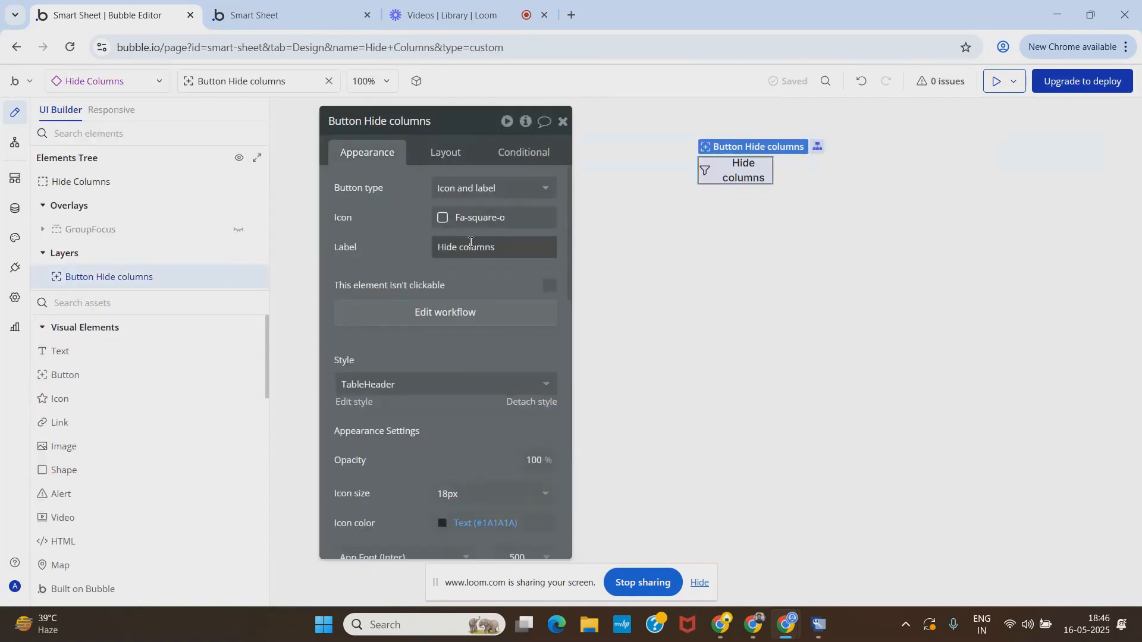
left_click(521, 247)
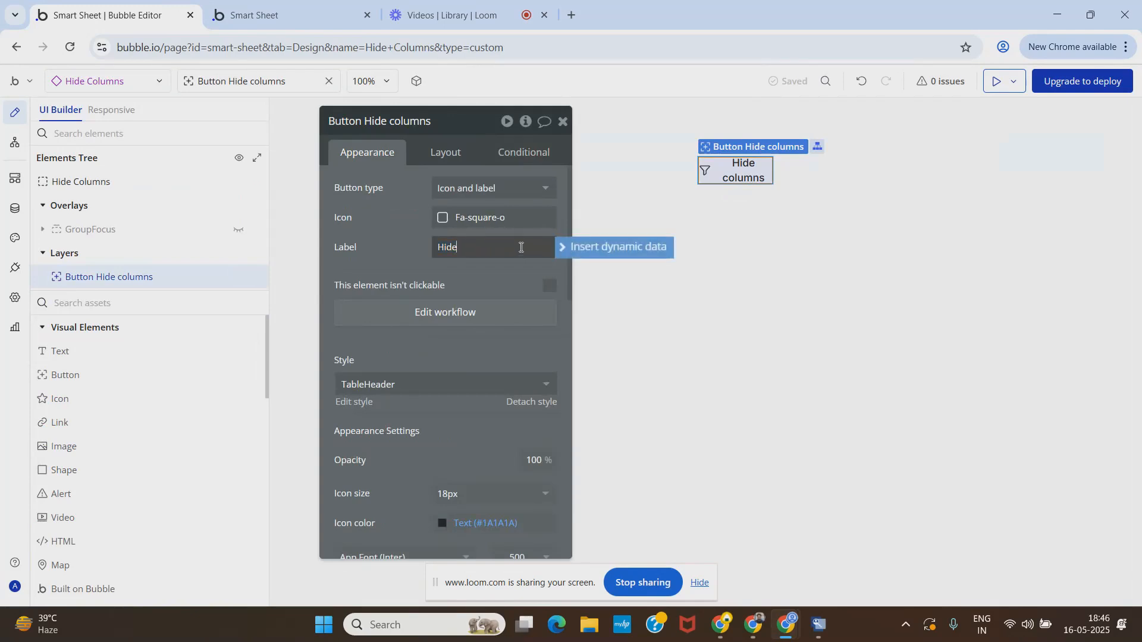
left_click(482, 284)
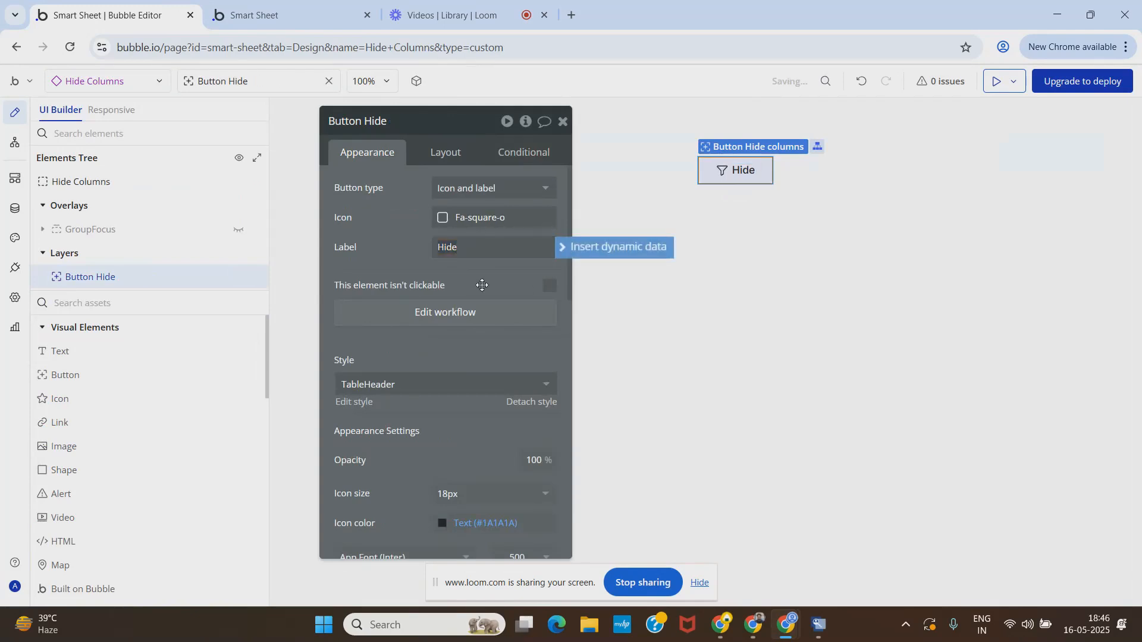
Switch the Hide button's icon library to Phosphor and search it for "hi" and "col".
left_click(445, 218)
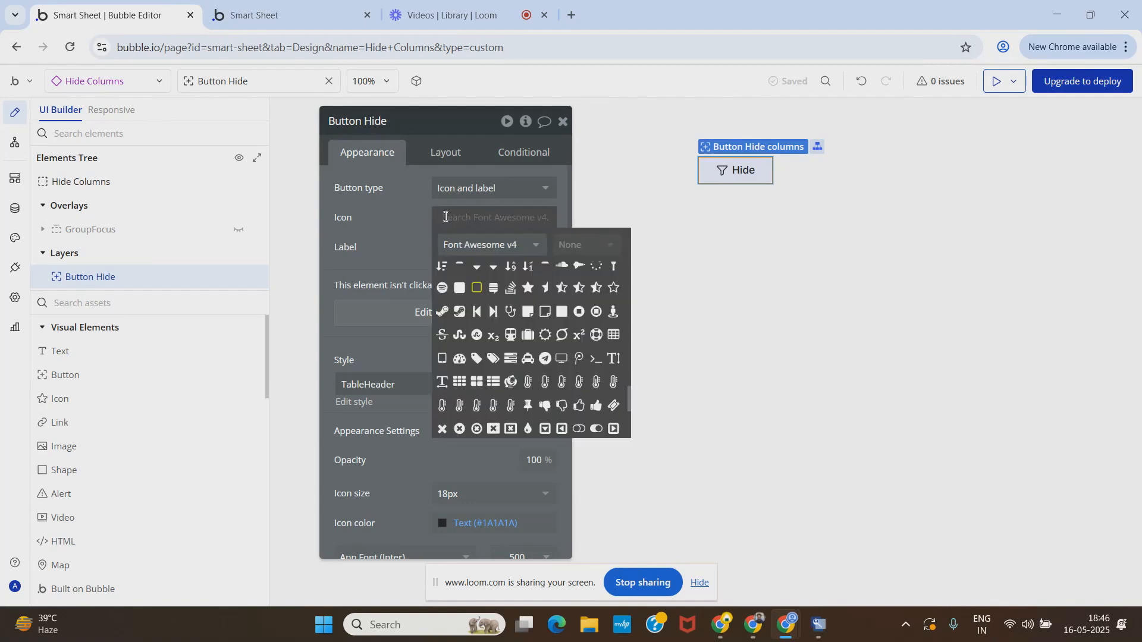
left_click(466, 249)
left_click(466, 289)
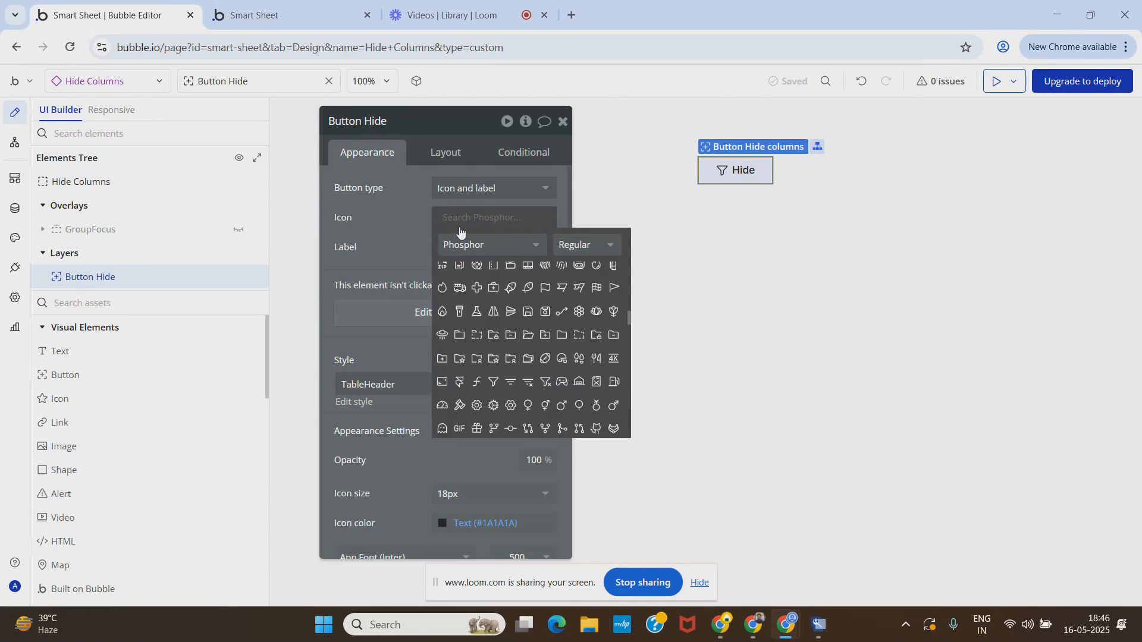
type("hi")
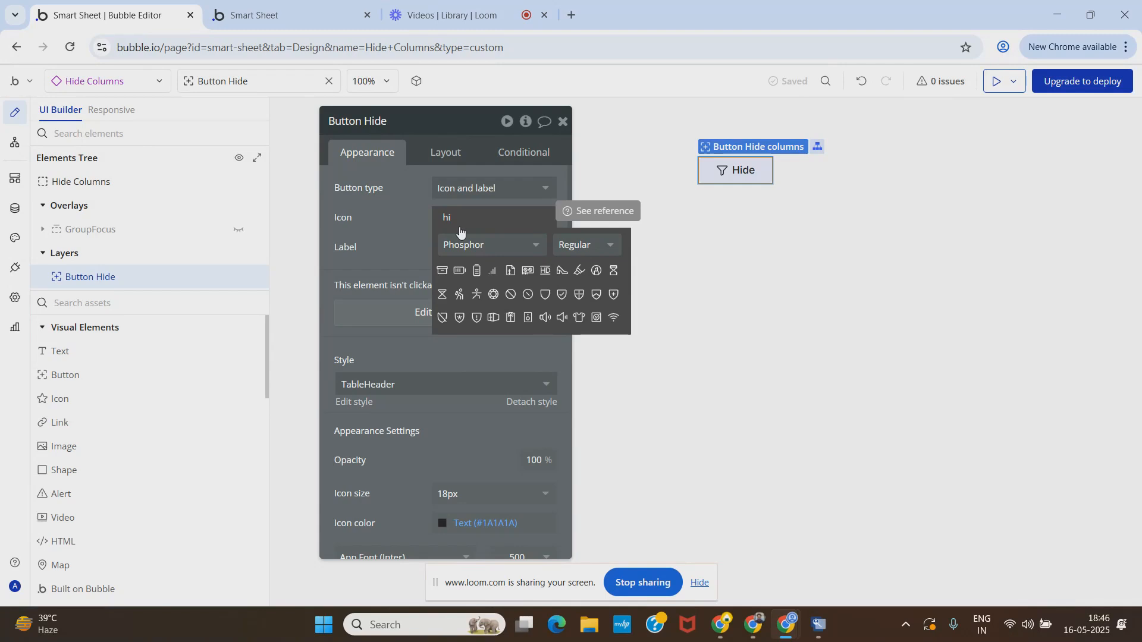
key("BackSpace")
type("col")
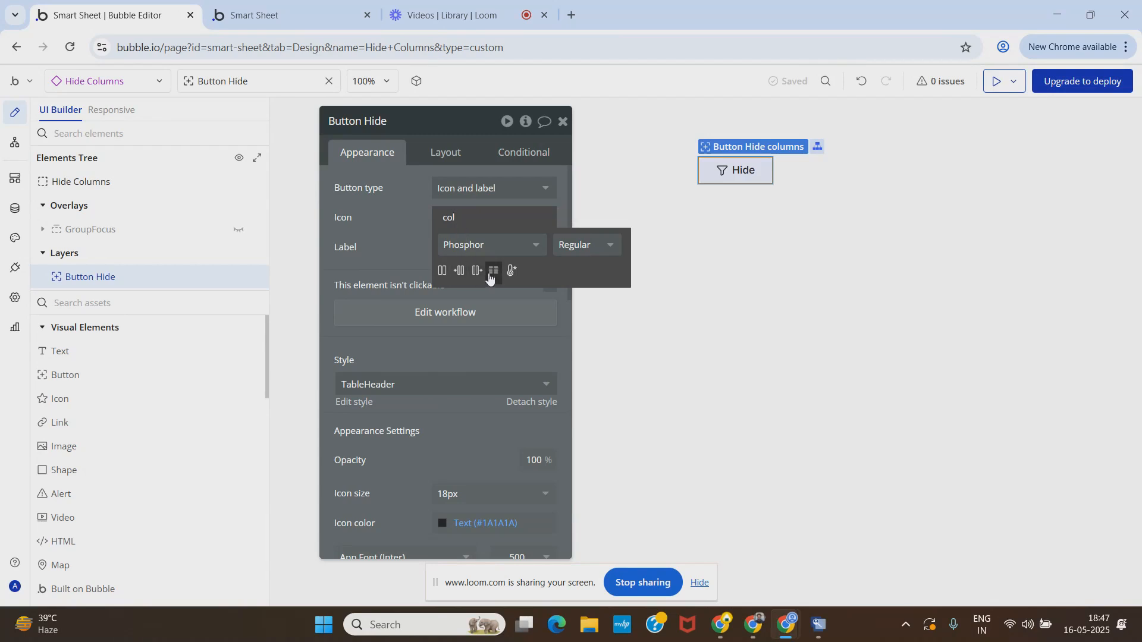
Search the Phosphor icons for "min", set the Hide button's icon to Minus-square and close its properties.
key("BackSpace")
key("BackSpace")
key("BackSpace")
type("ded")
key("BackSpace")
key("BackSpace")
key("BackSpace")
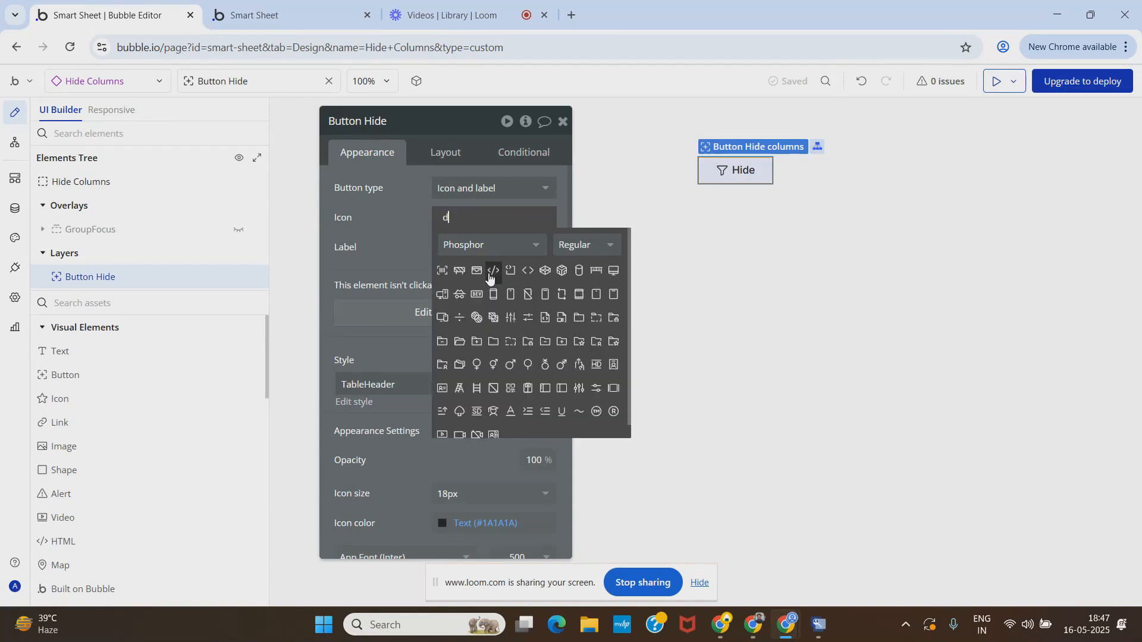
type("min")
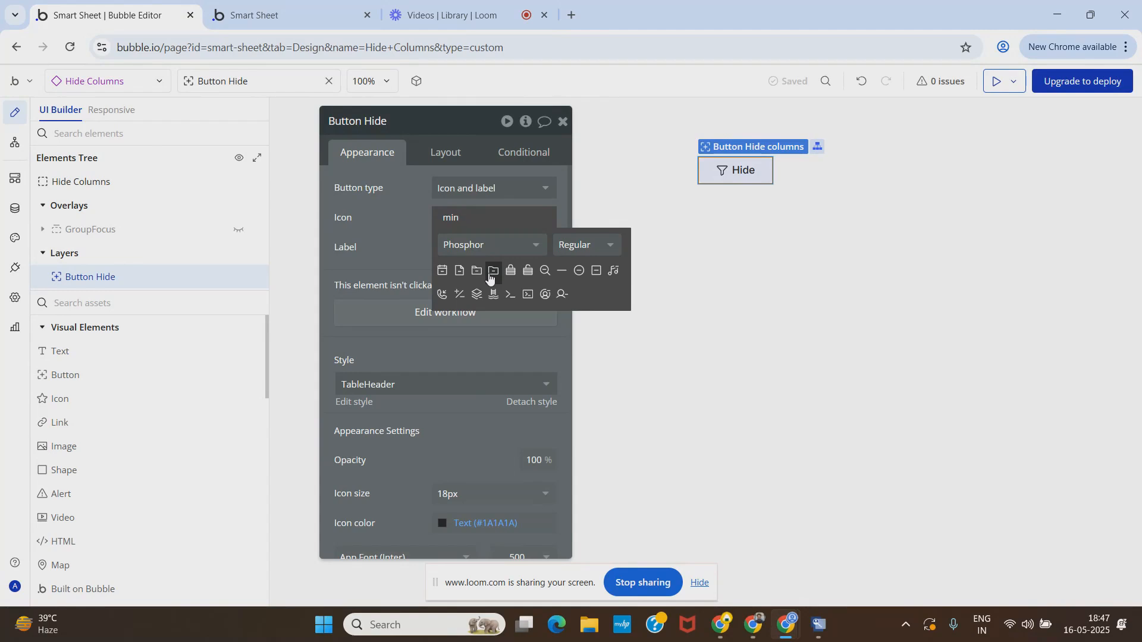
left_click(594, 272)
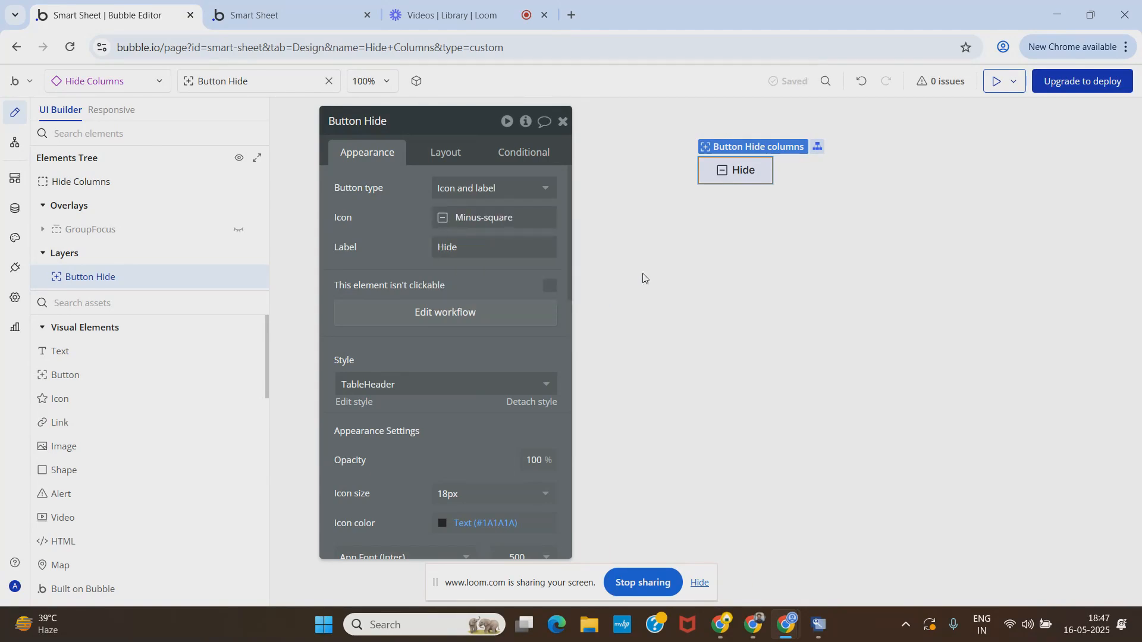
left_click(563, 124)
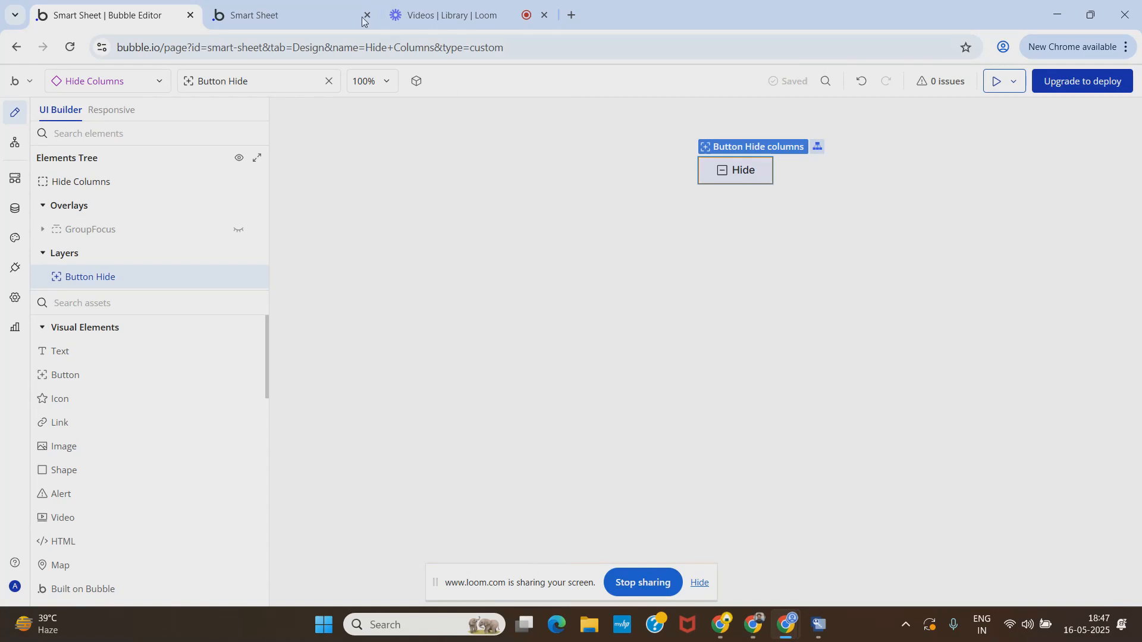
Reload the Smart Sheet preview and test the Filter and Hide popups by opening them alternately.
left_click(279, 15)
key("F5")
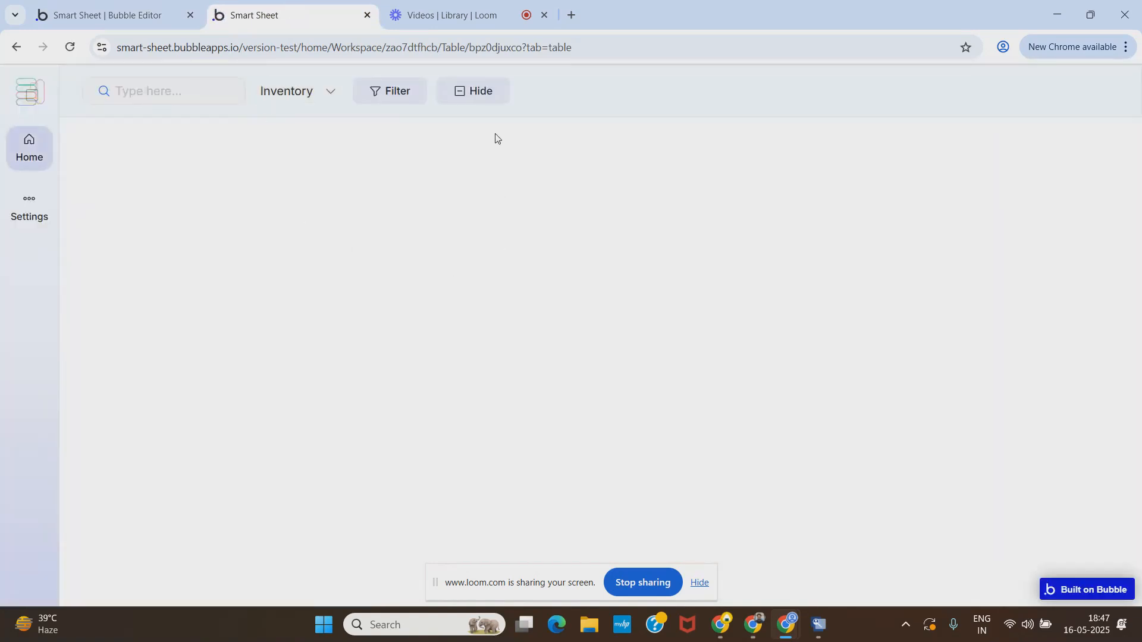
left_click(461, 103)
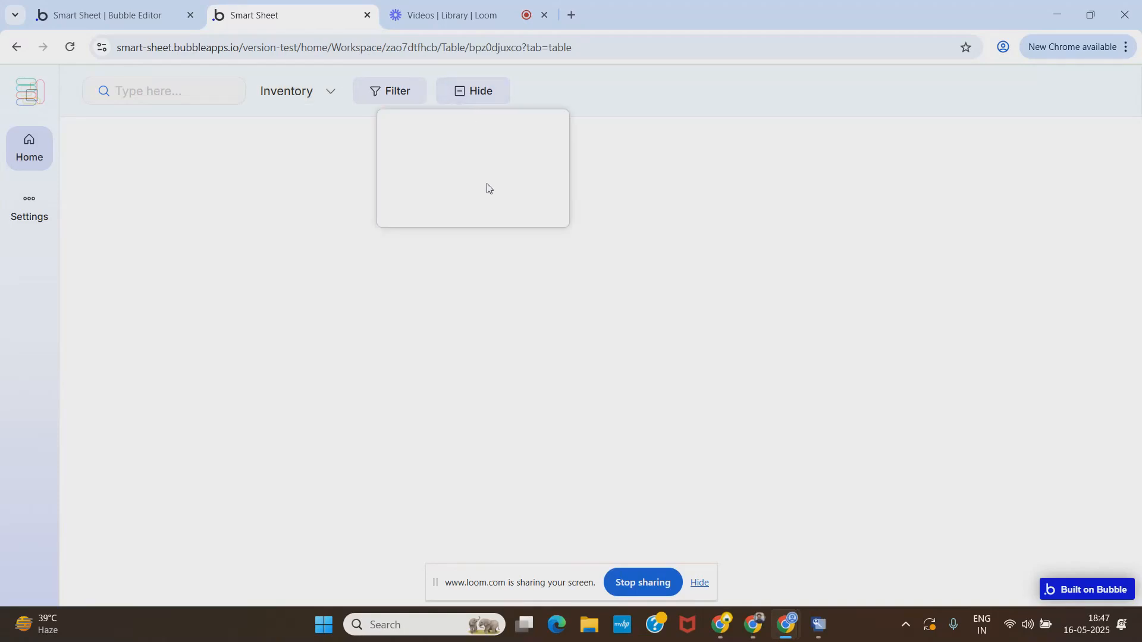
left_click(378, 94)
left_click(467, 100)
left_click(373, 99)
left_click(460, 99)
Test the table dropdown together with the Filter and Hide popups, dismiss them, and switch to the Loom video library.
left_click(300, 96)
left_click(395, 98)
left_click(326, 94)
left_click(326, 94)
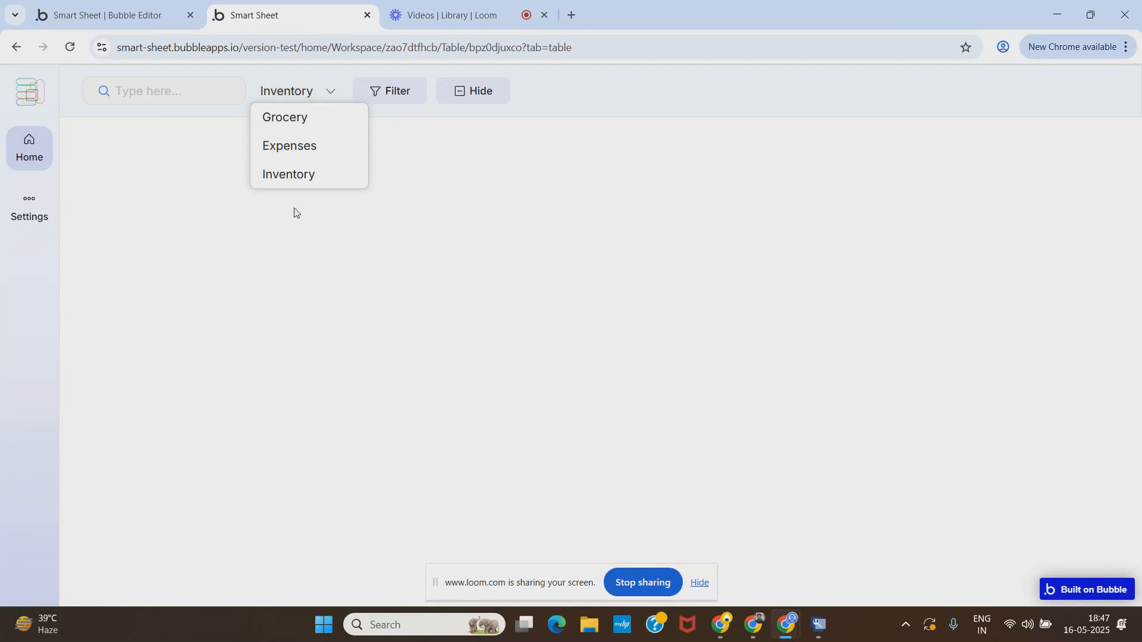
left_click(394, 240)
left_click(386, 100)
left_click(477, 94)
left_click(363, 285)
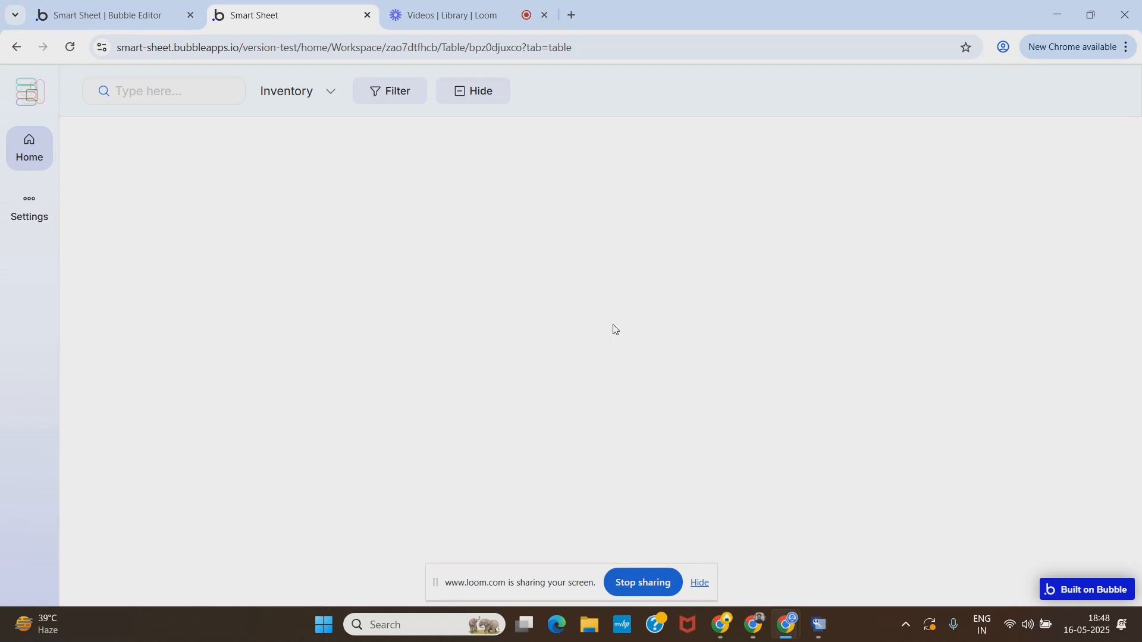
left_click(452, 15)
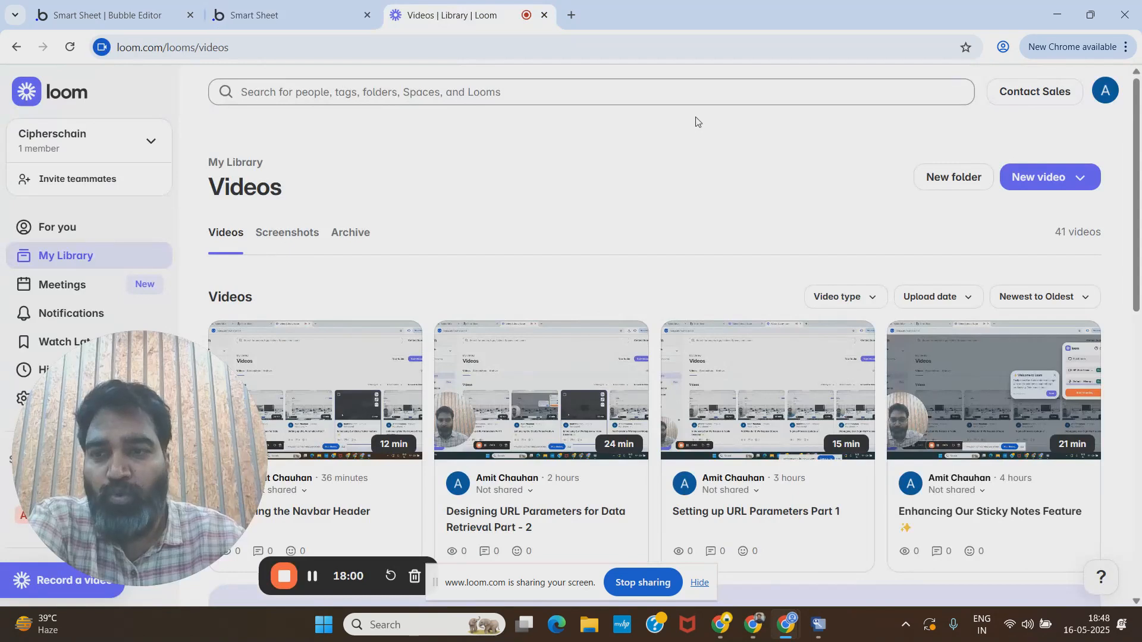